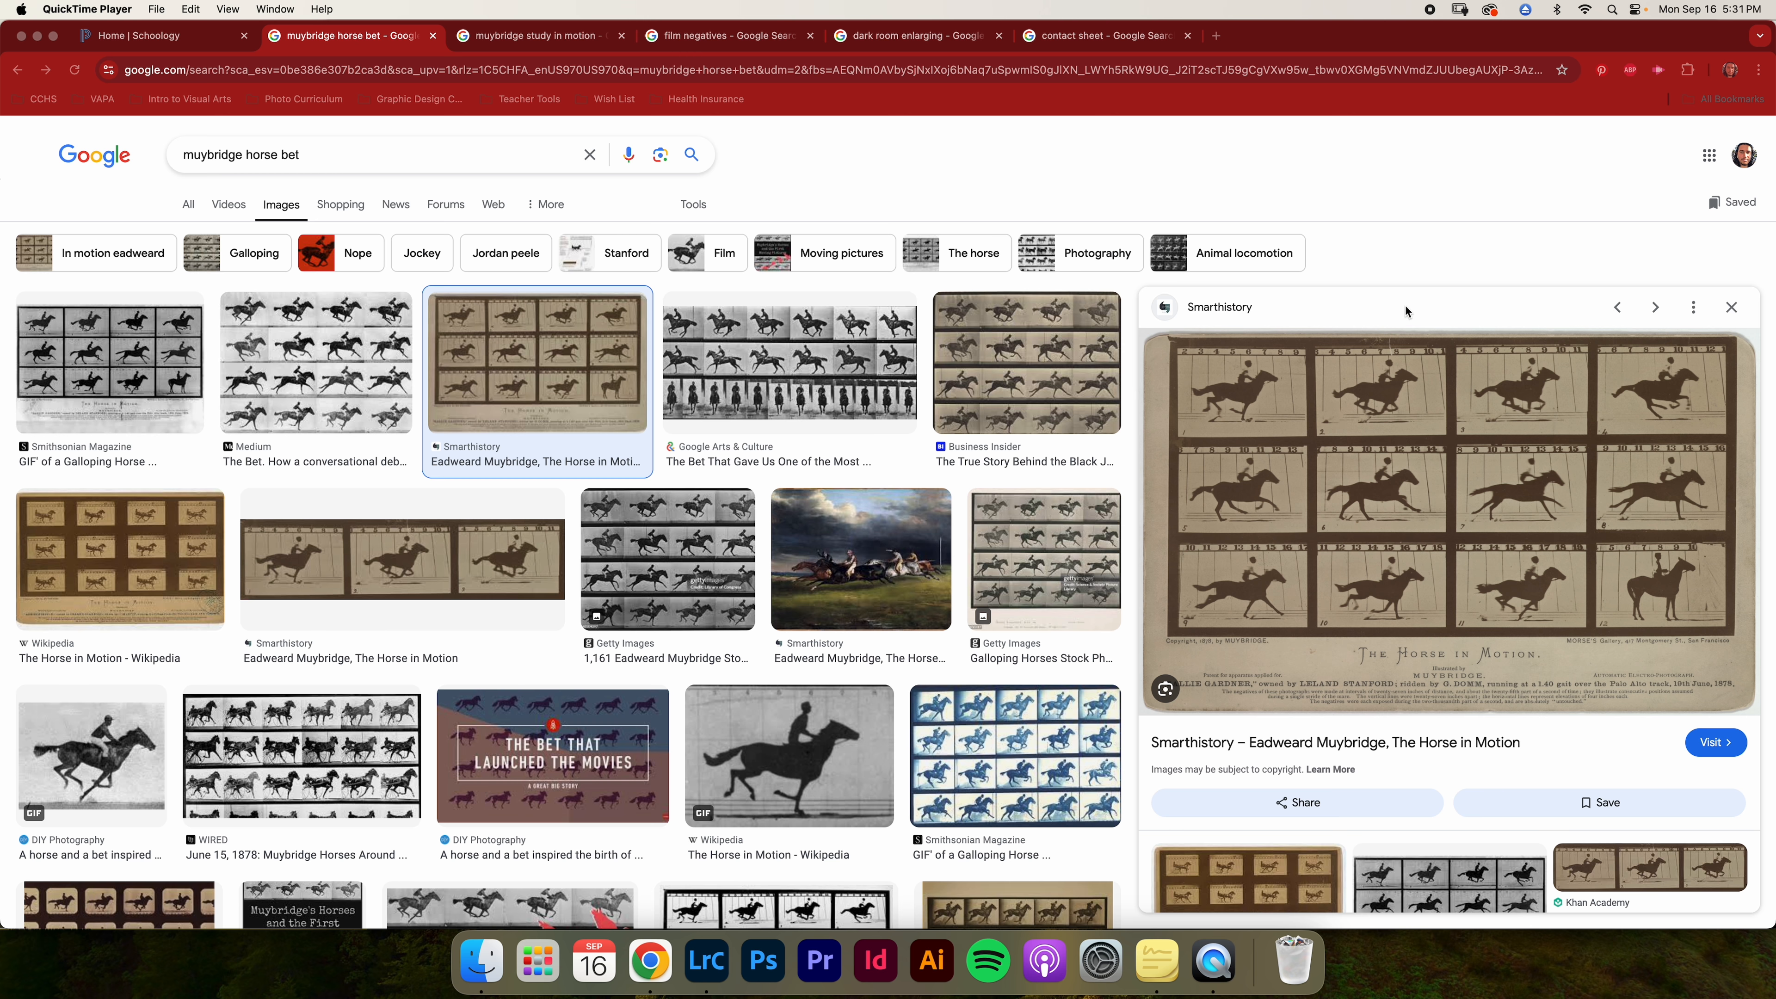
- Browse the "muybridge study in motion" image results one by one in the enlarged preview, starting with the first result
click(552, 36)
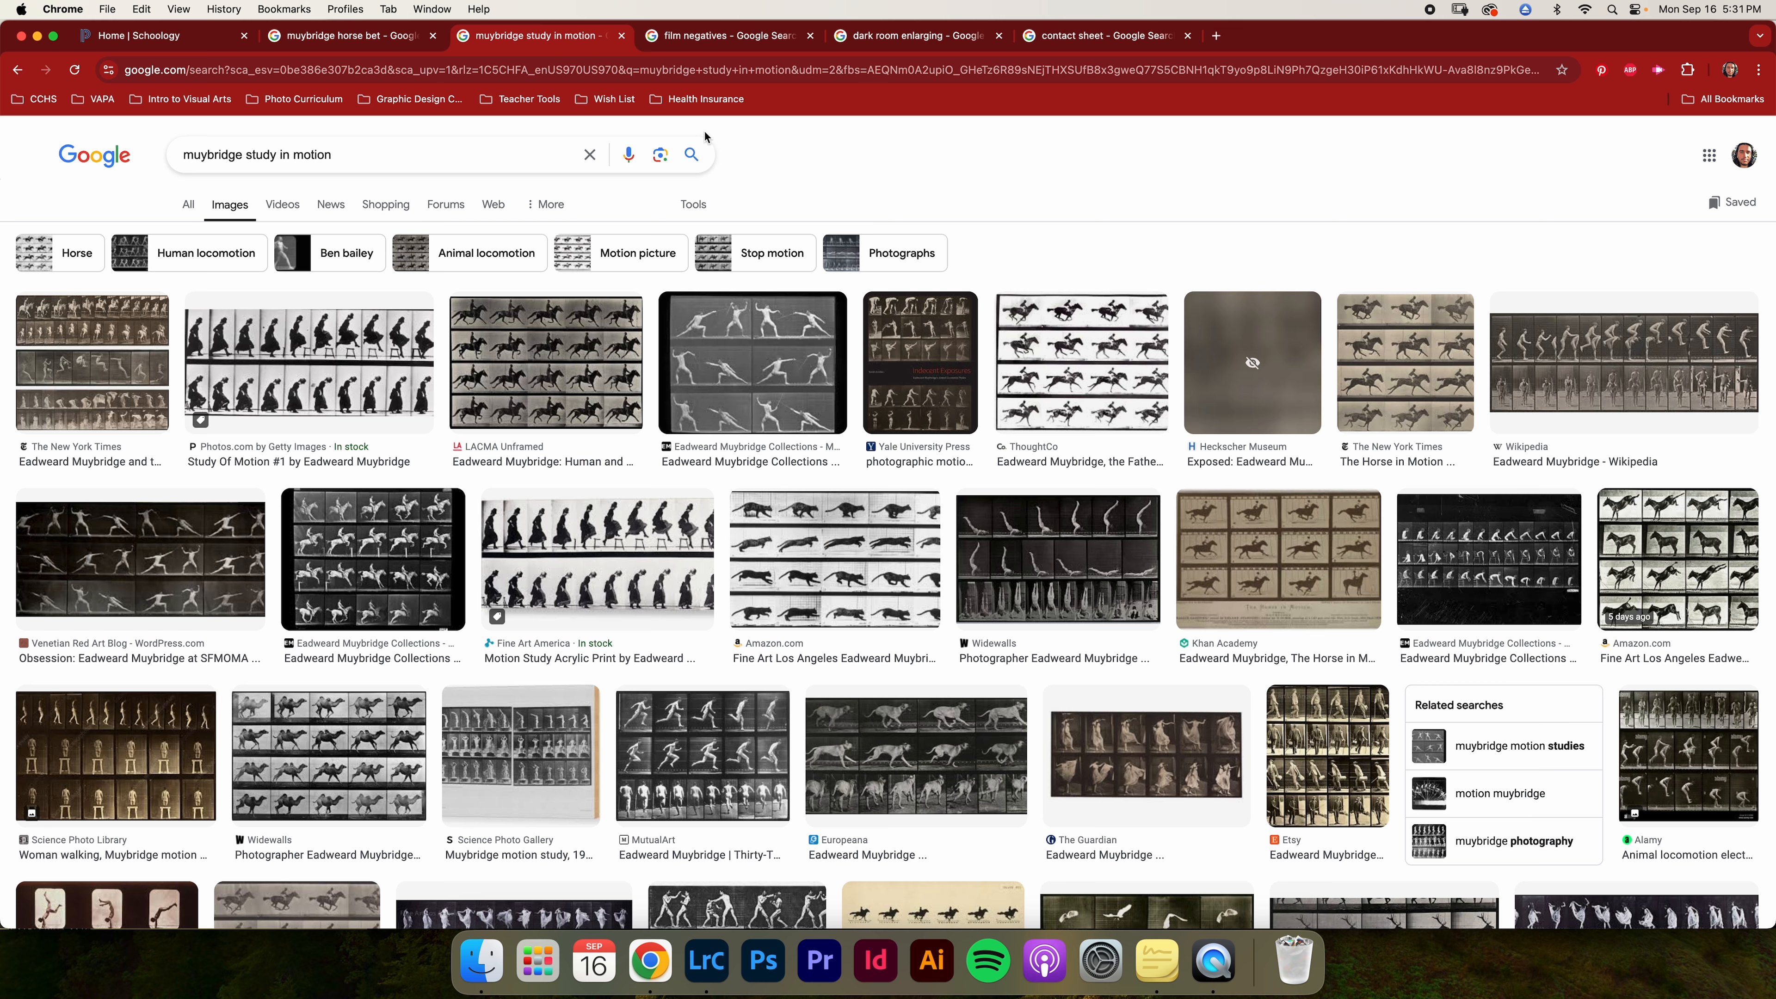
click(108, 367)
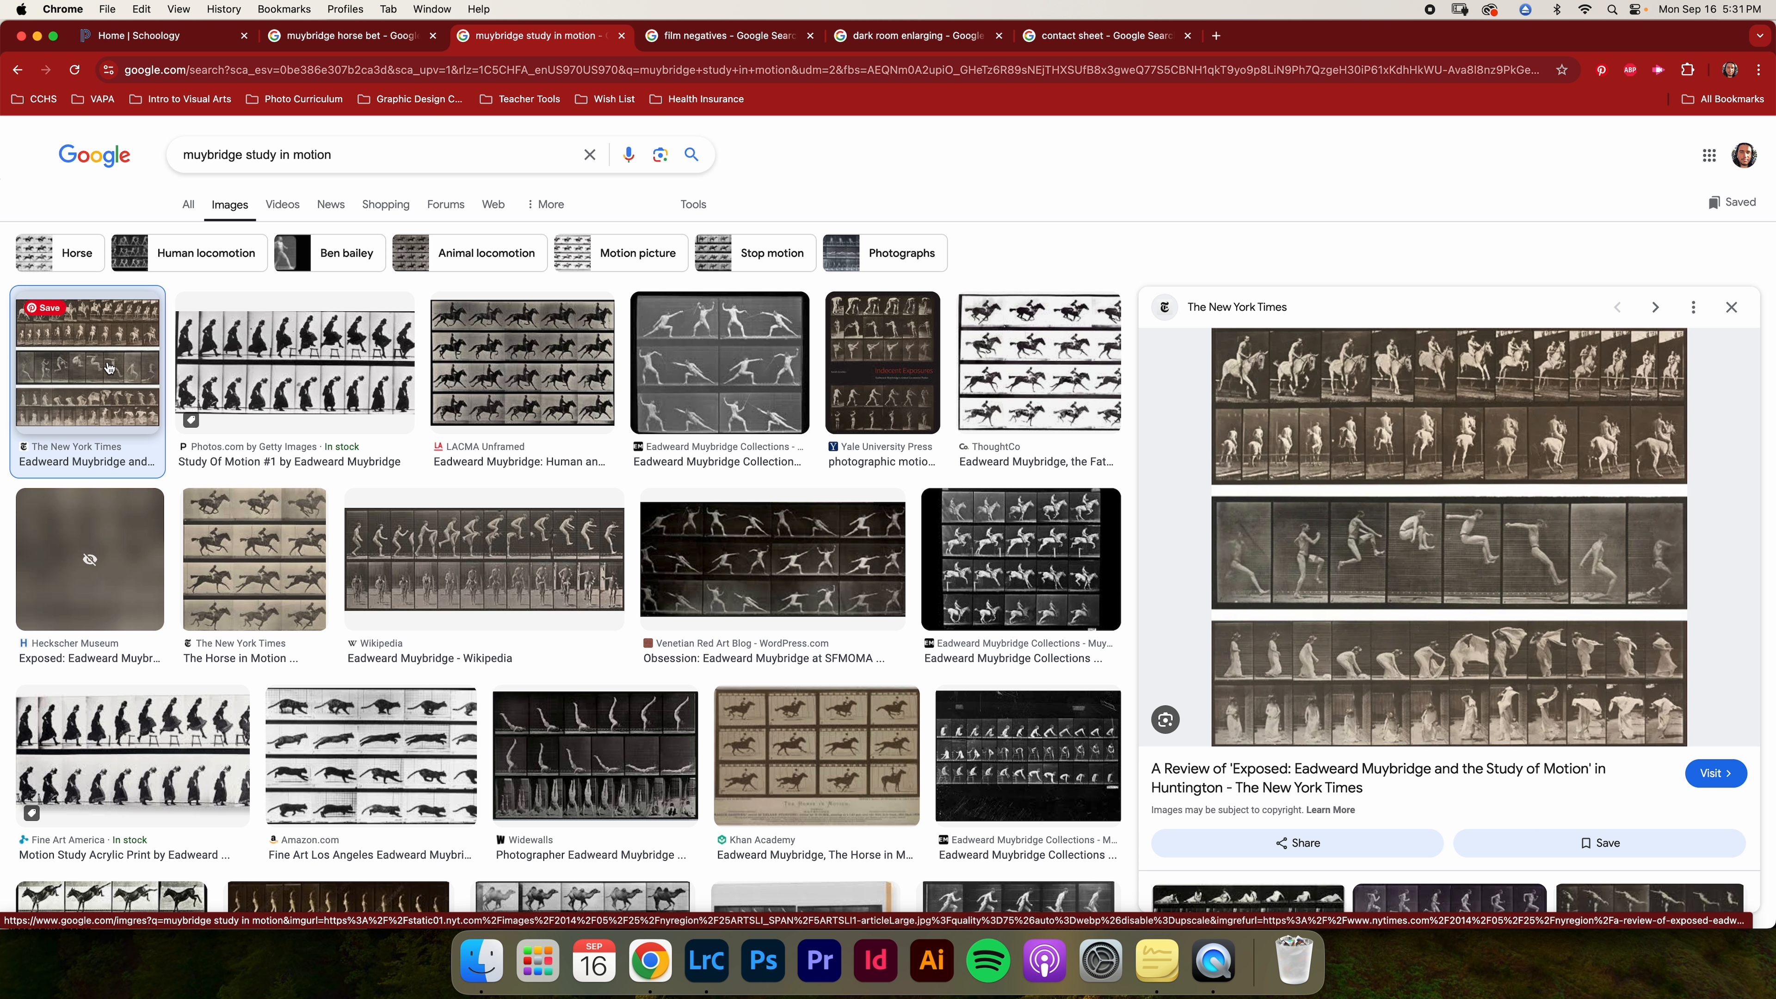
key(Right)
key(Right)
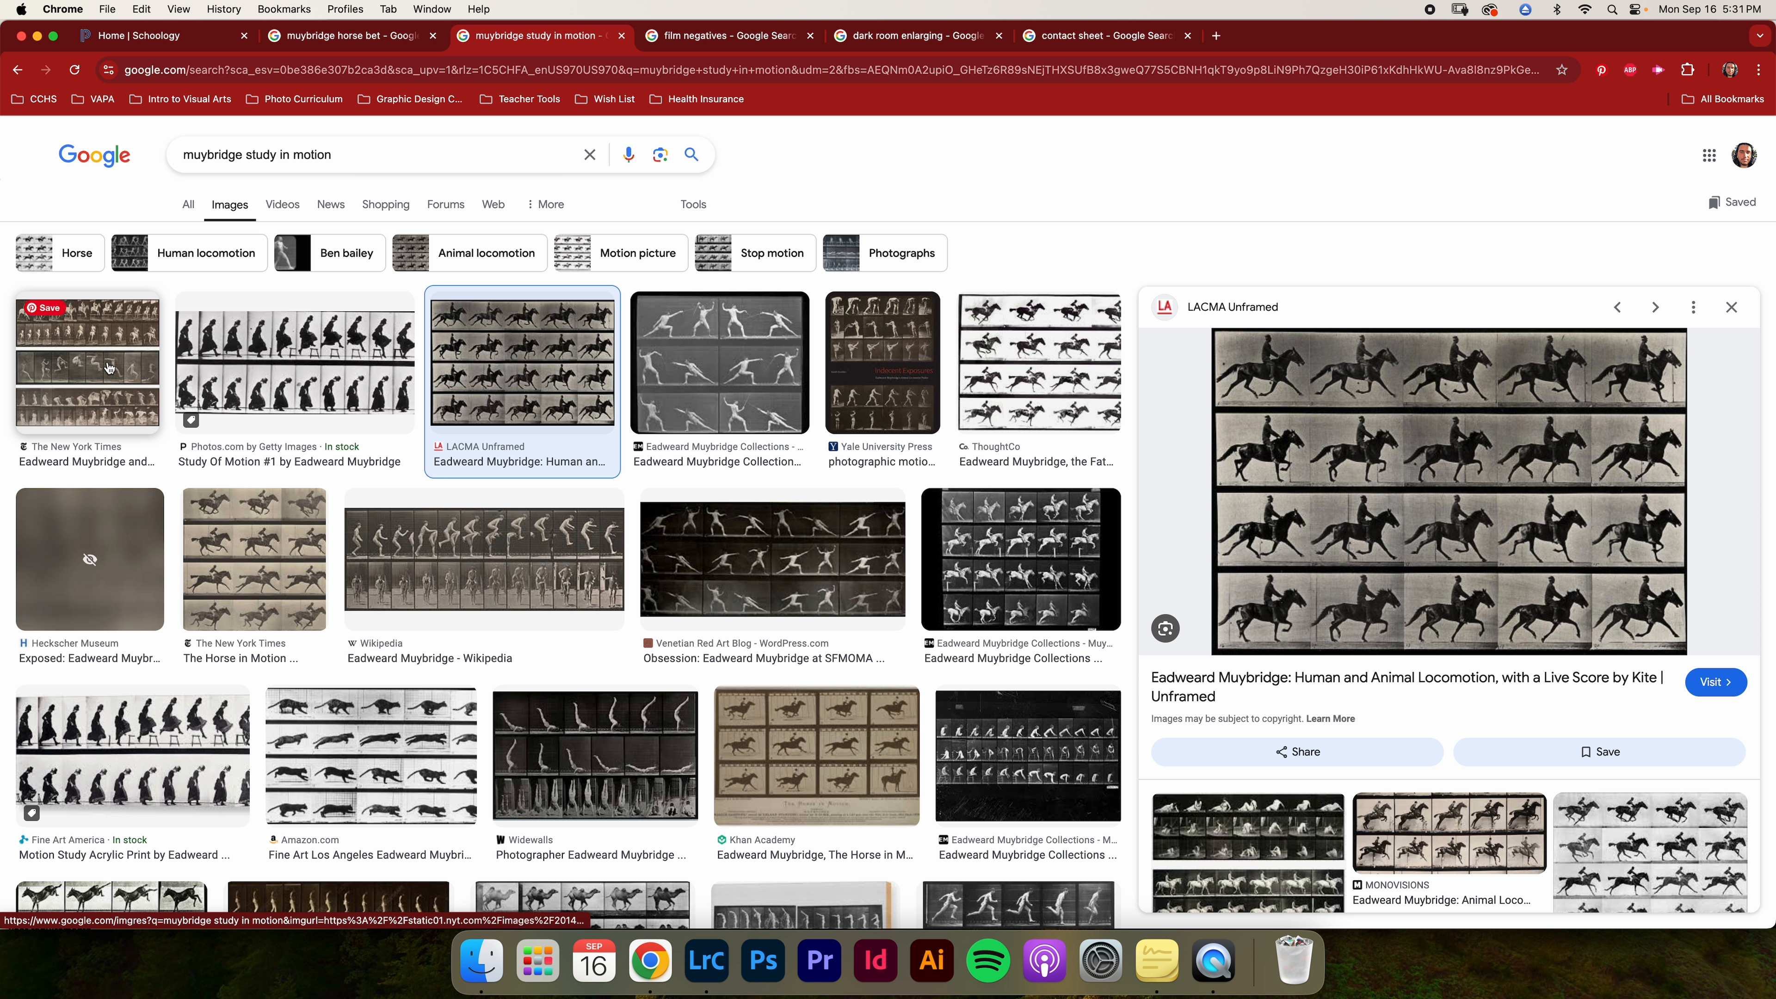
key(Right)
key(Right)
key(Right)
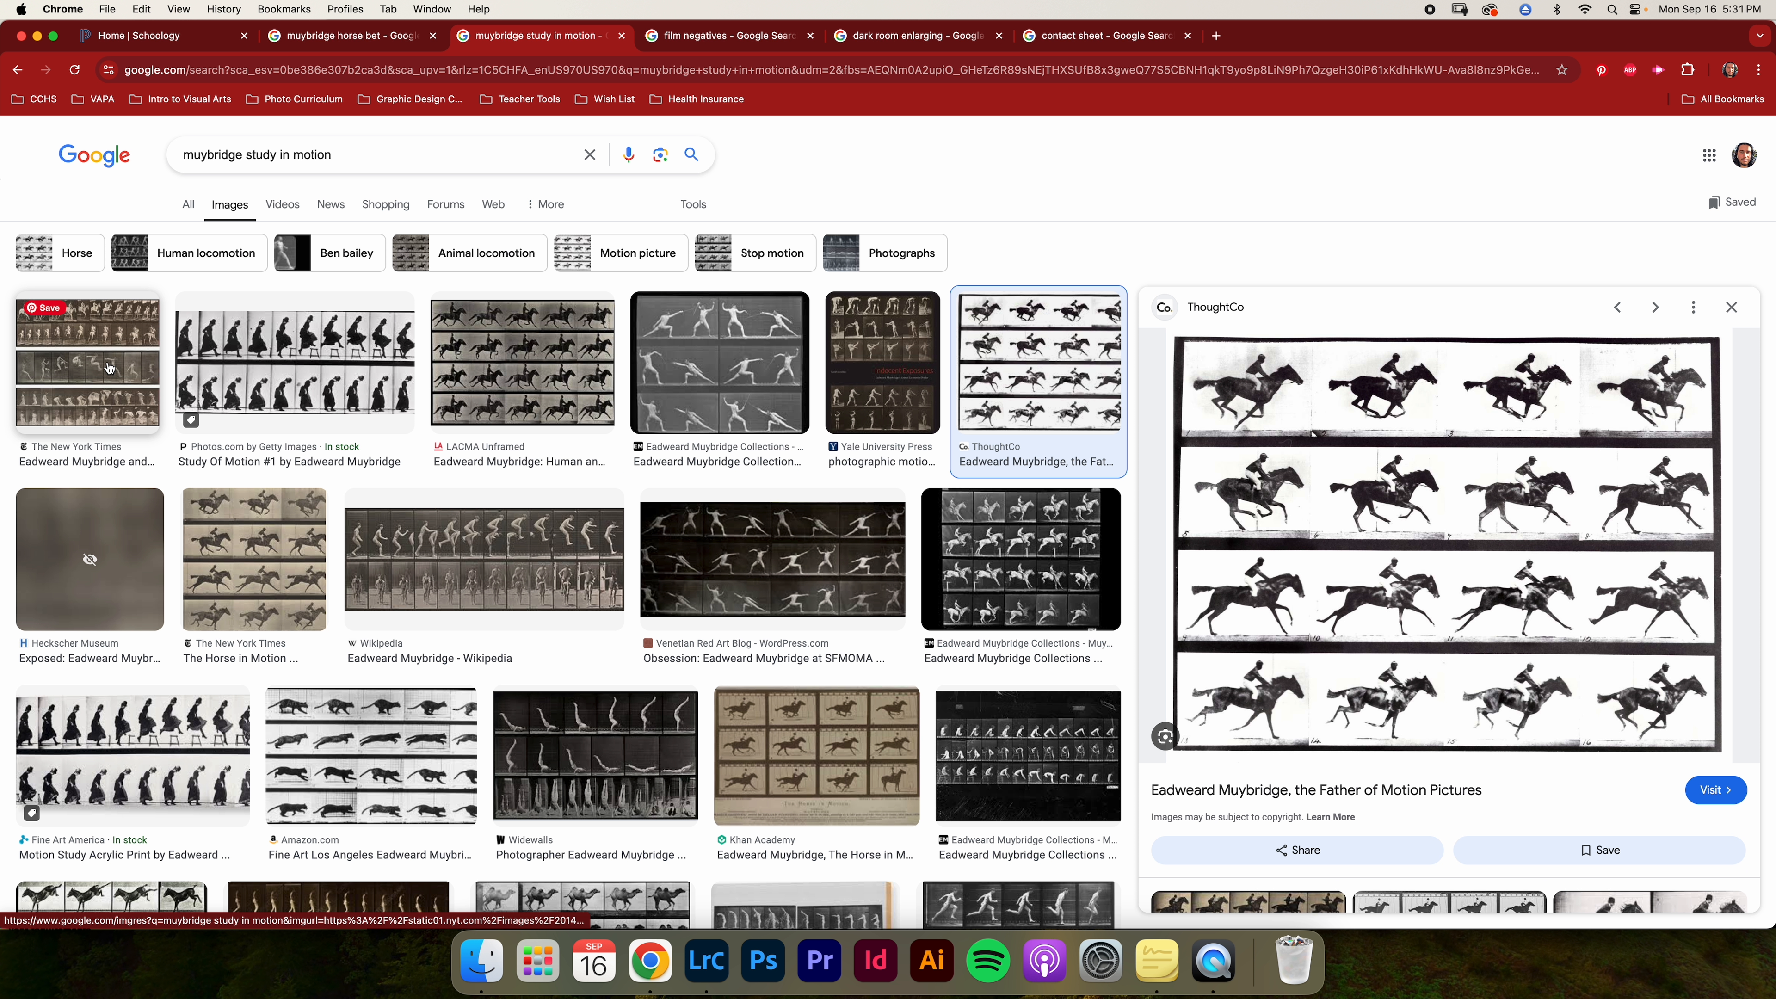
key(Right)
key(Right)
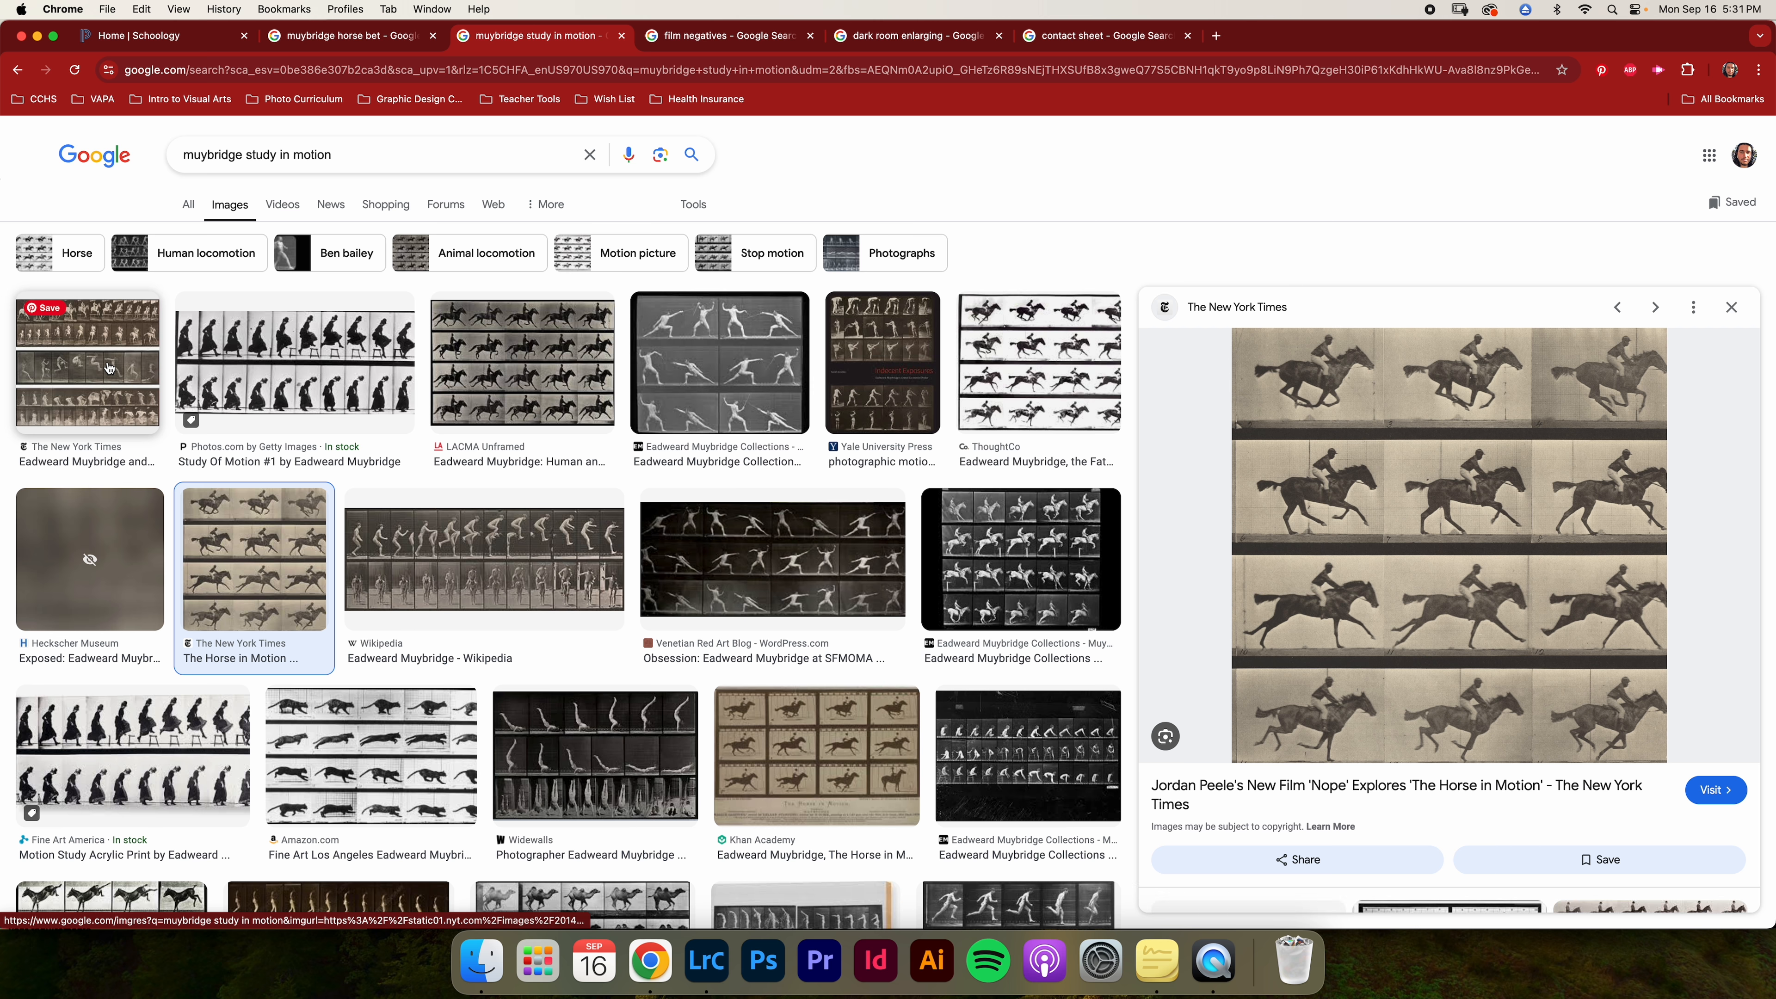
key(Right)
key(Right)
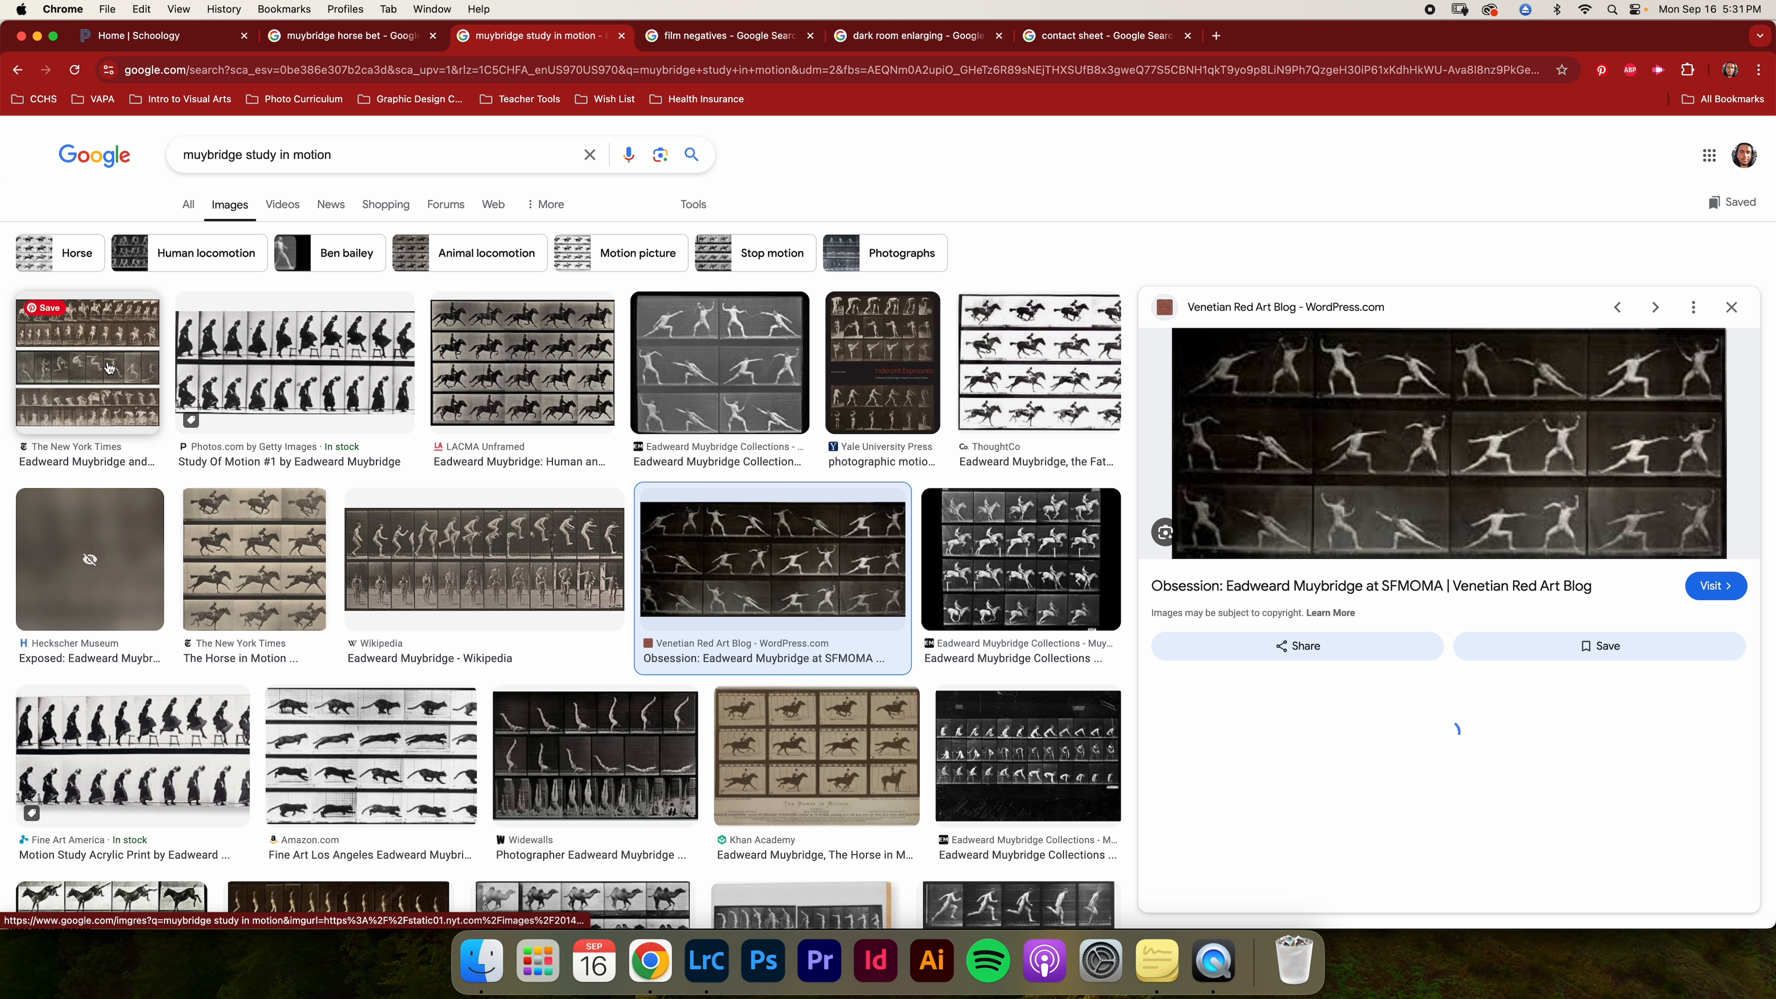
key(Right)
key(Right)
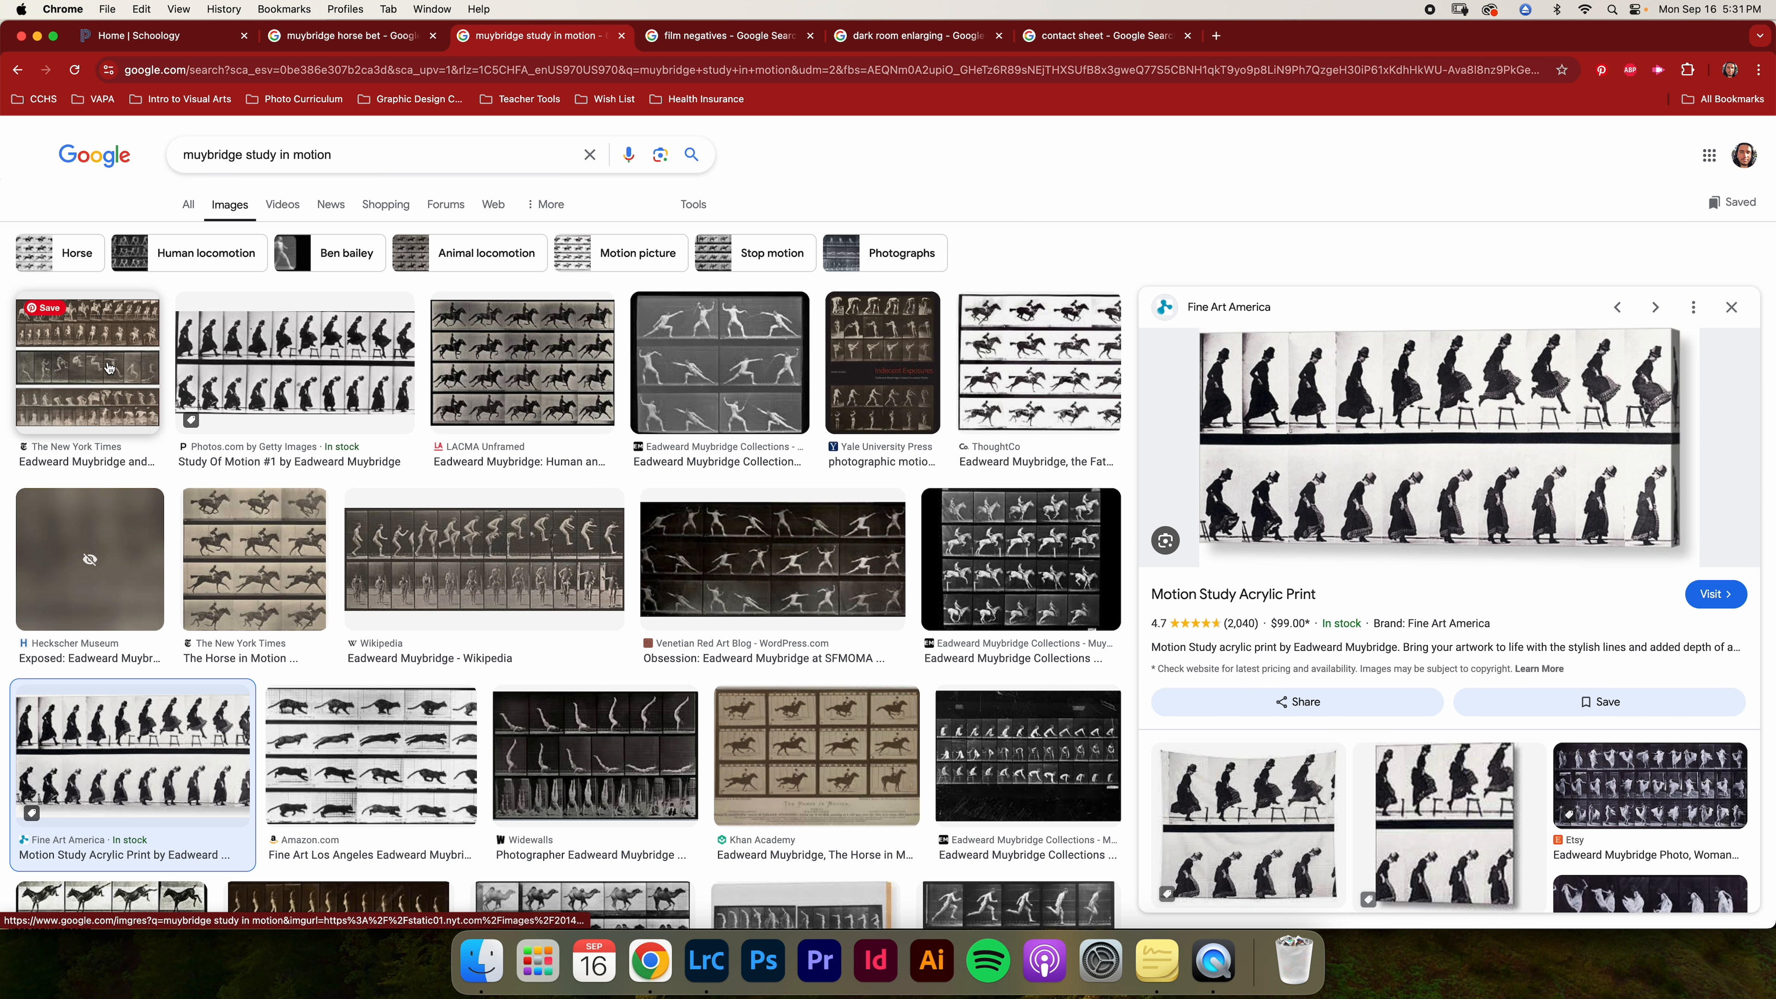
key(Right)
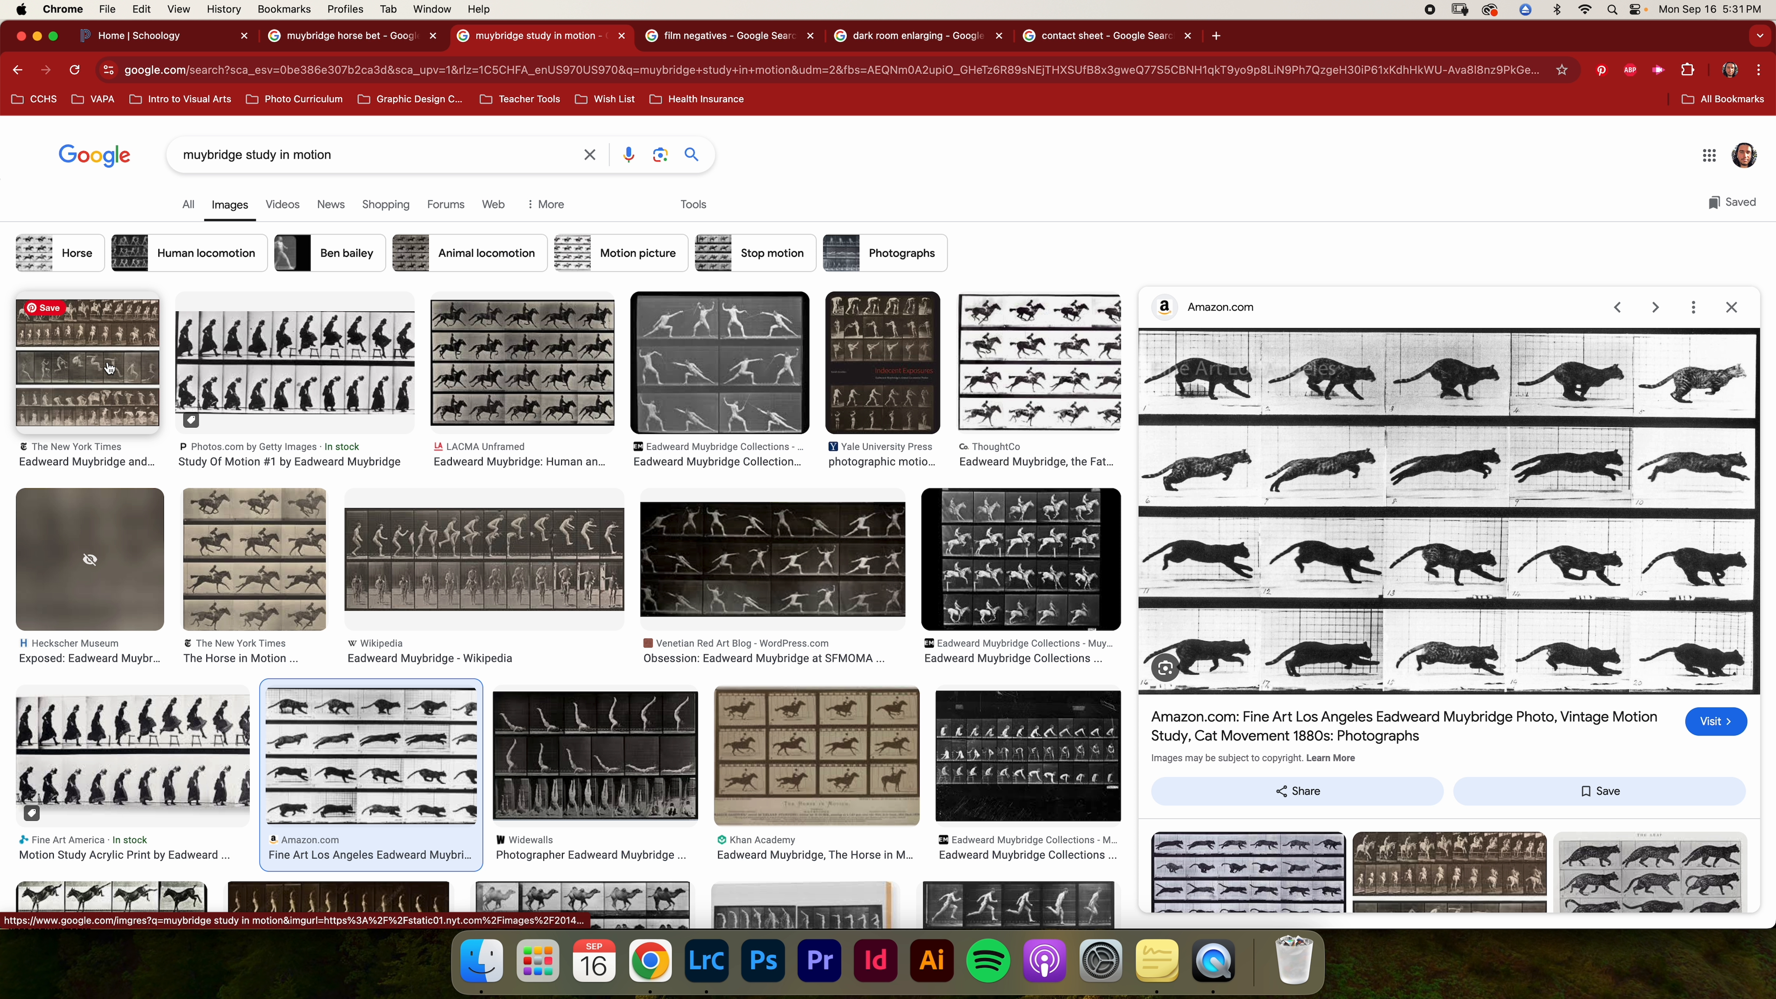
key(Right)
key(Right)
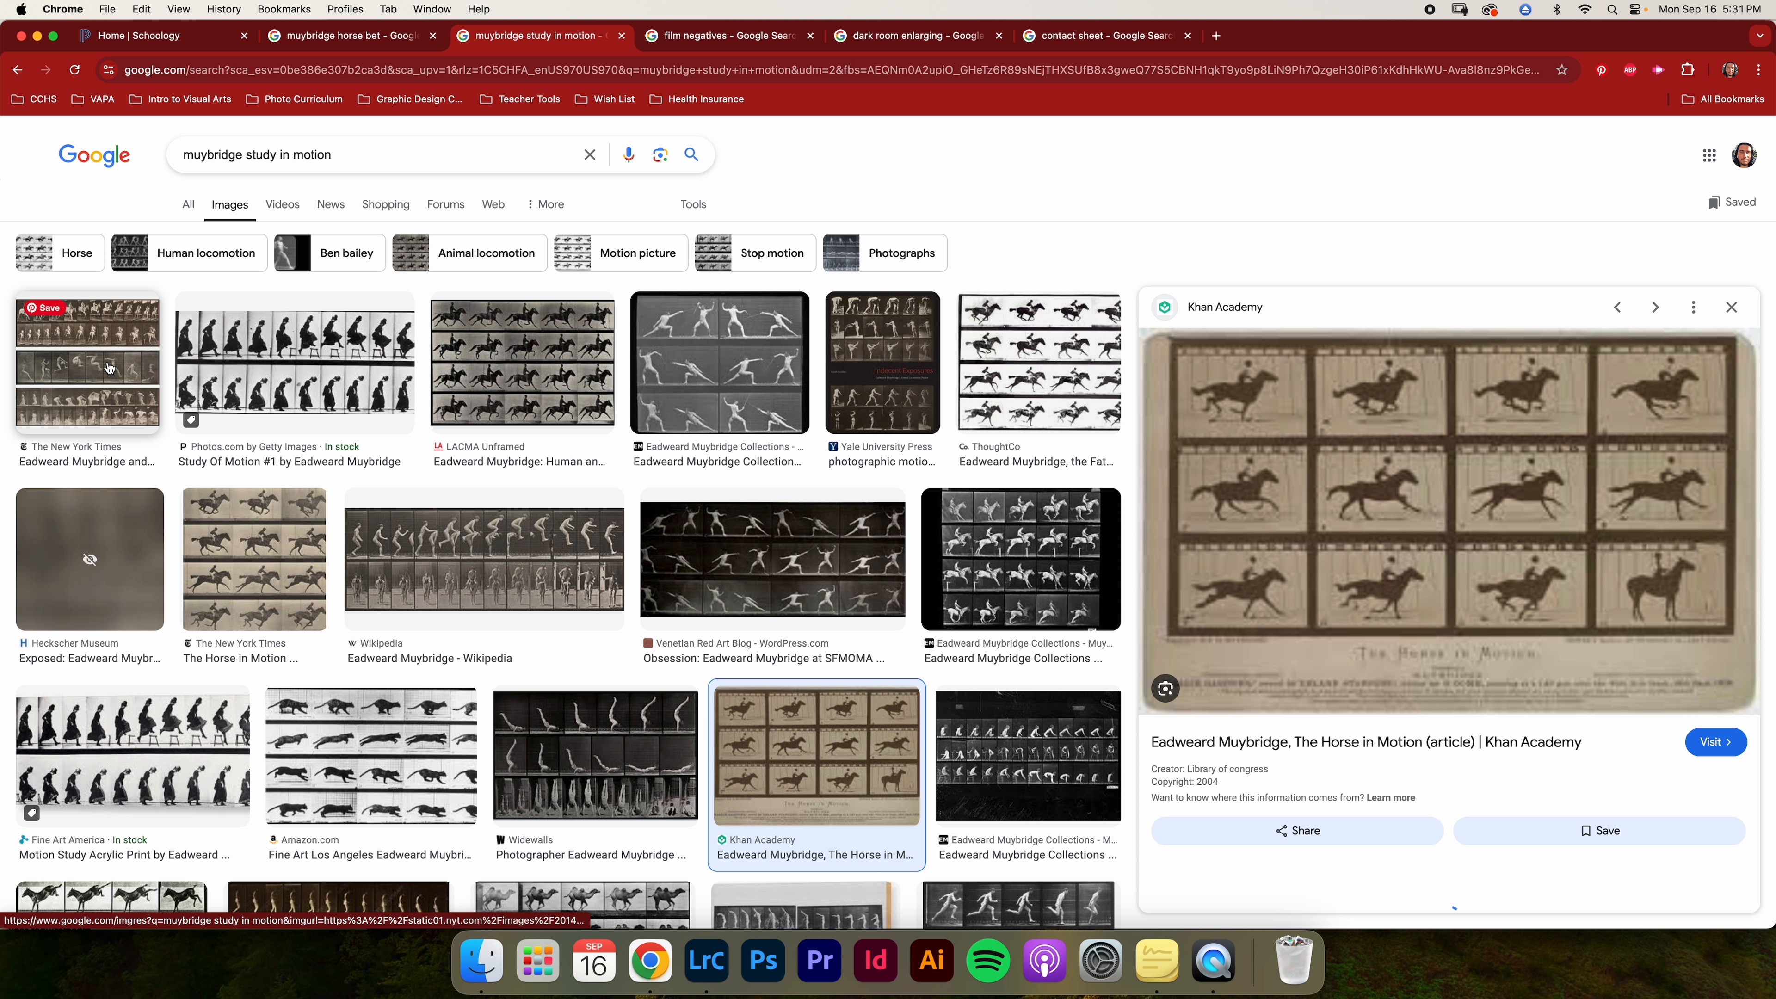
key(Right)
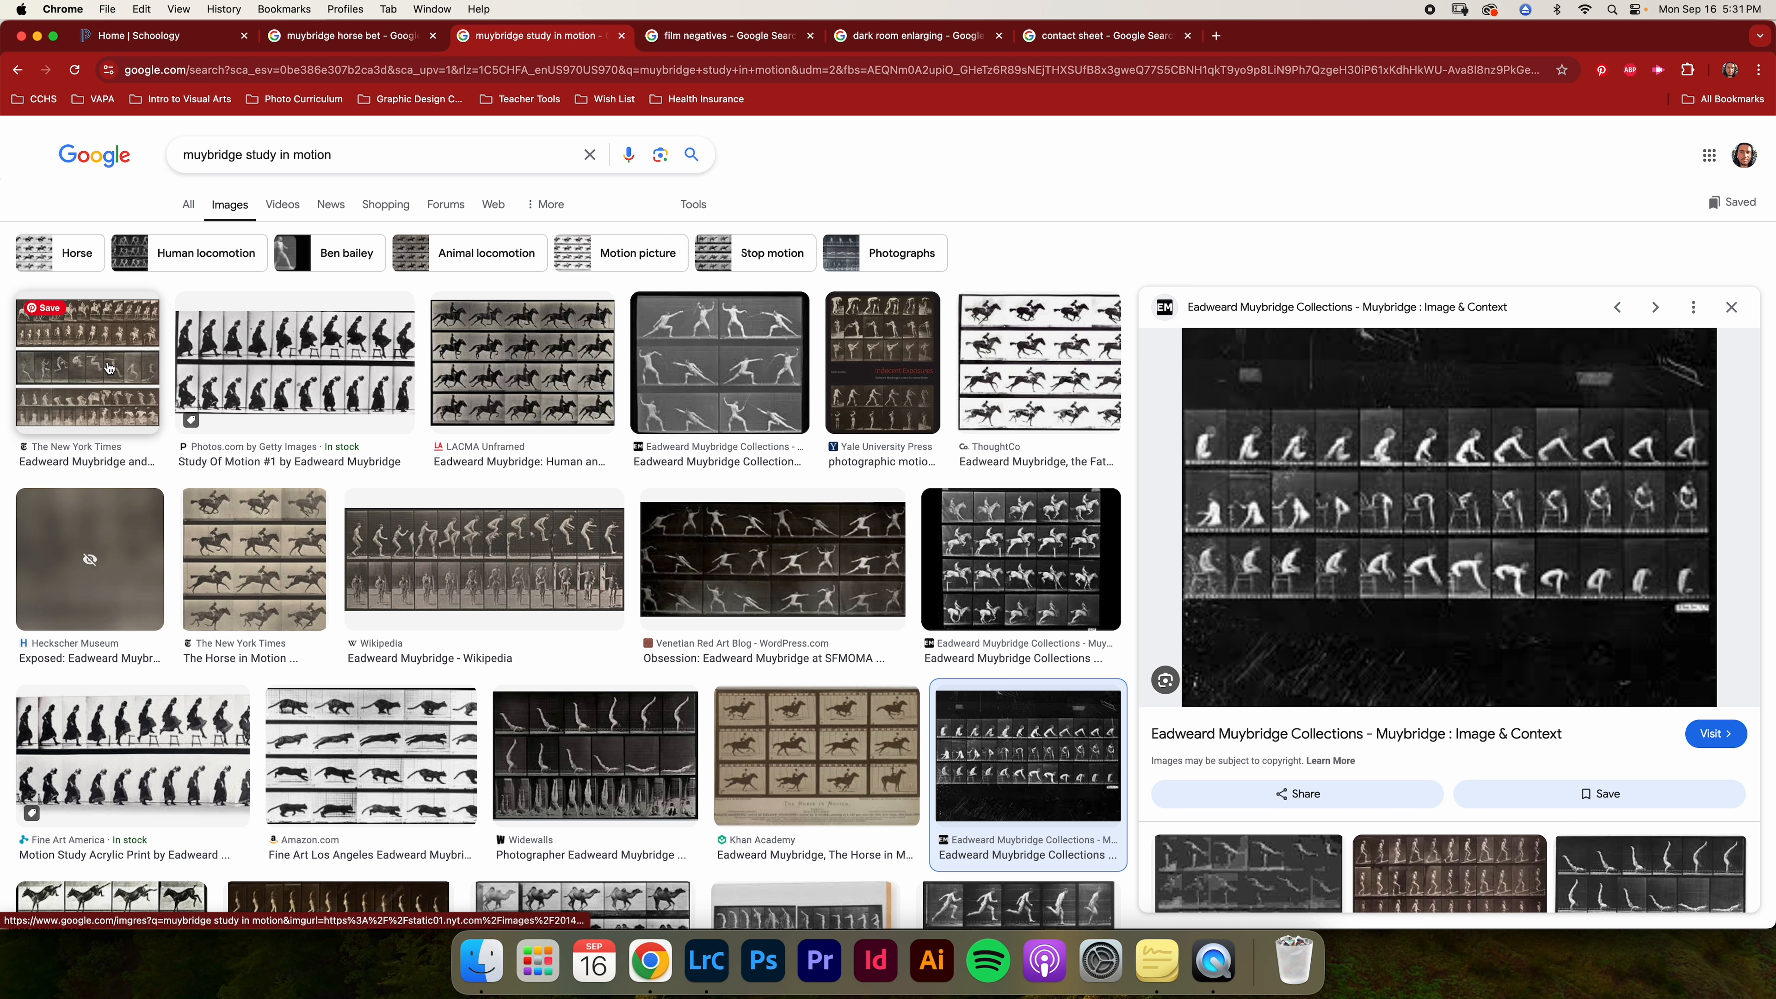
key(Right)
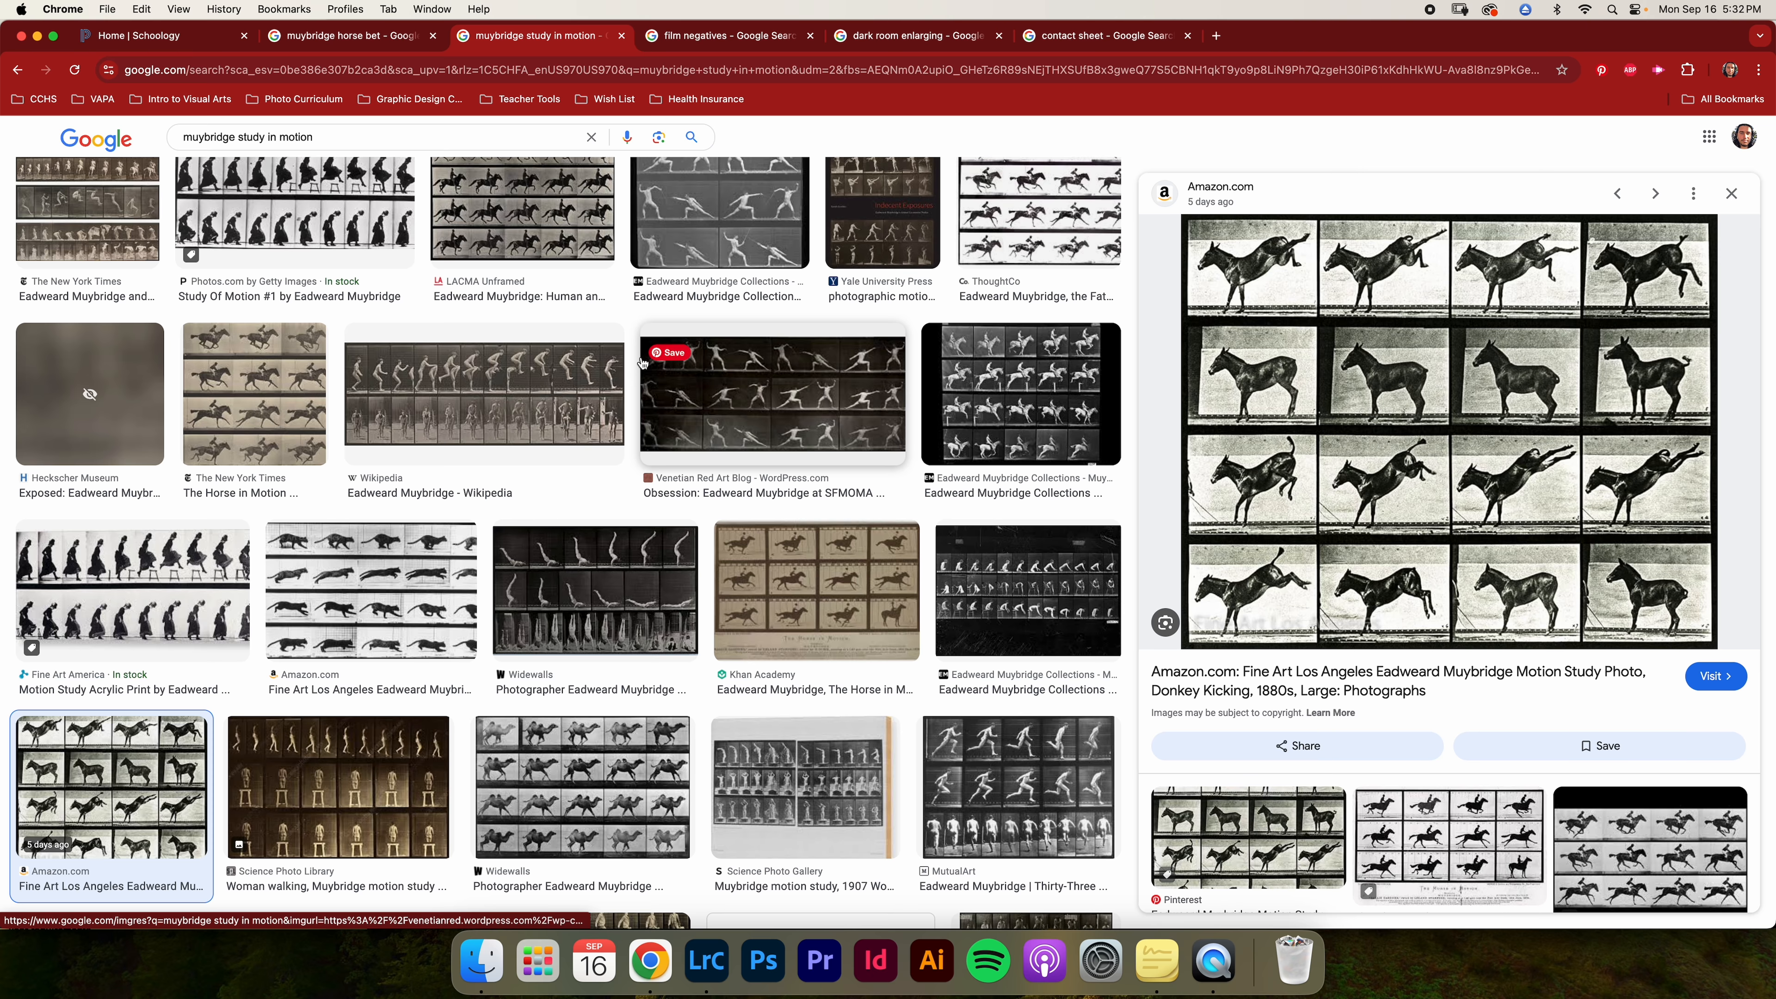
- Examine the enlarged film strips in the "film negatives" image results and the neighbouring negative photos
click(715, 44)
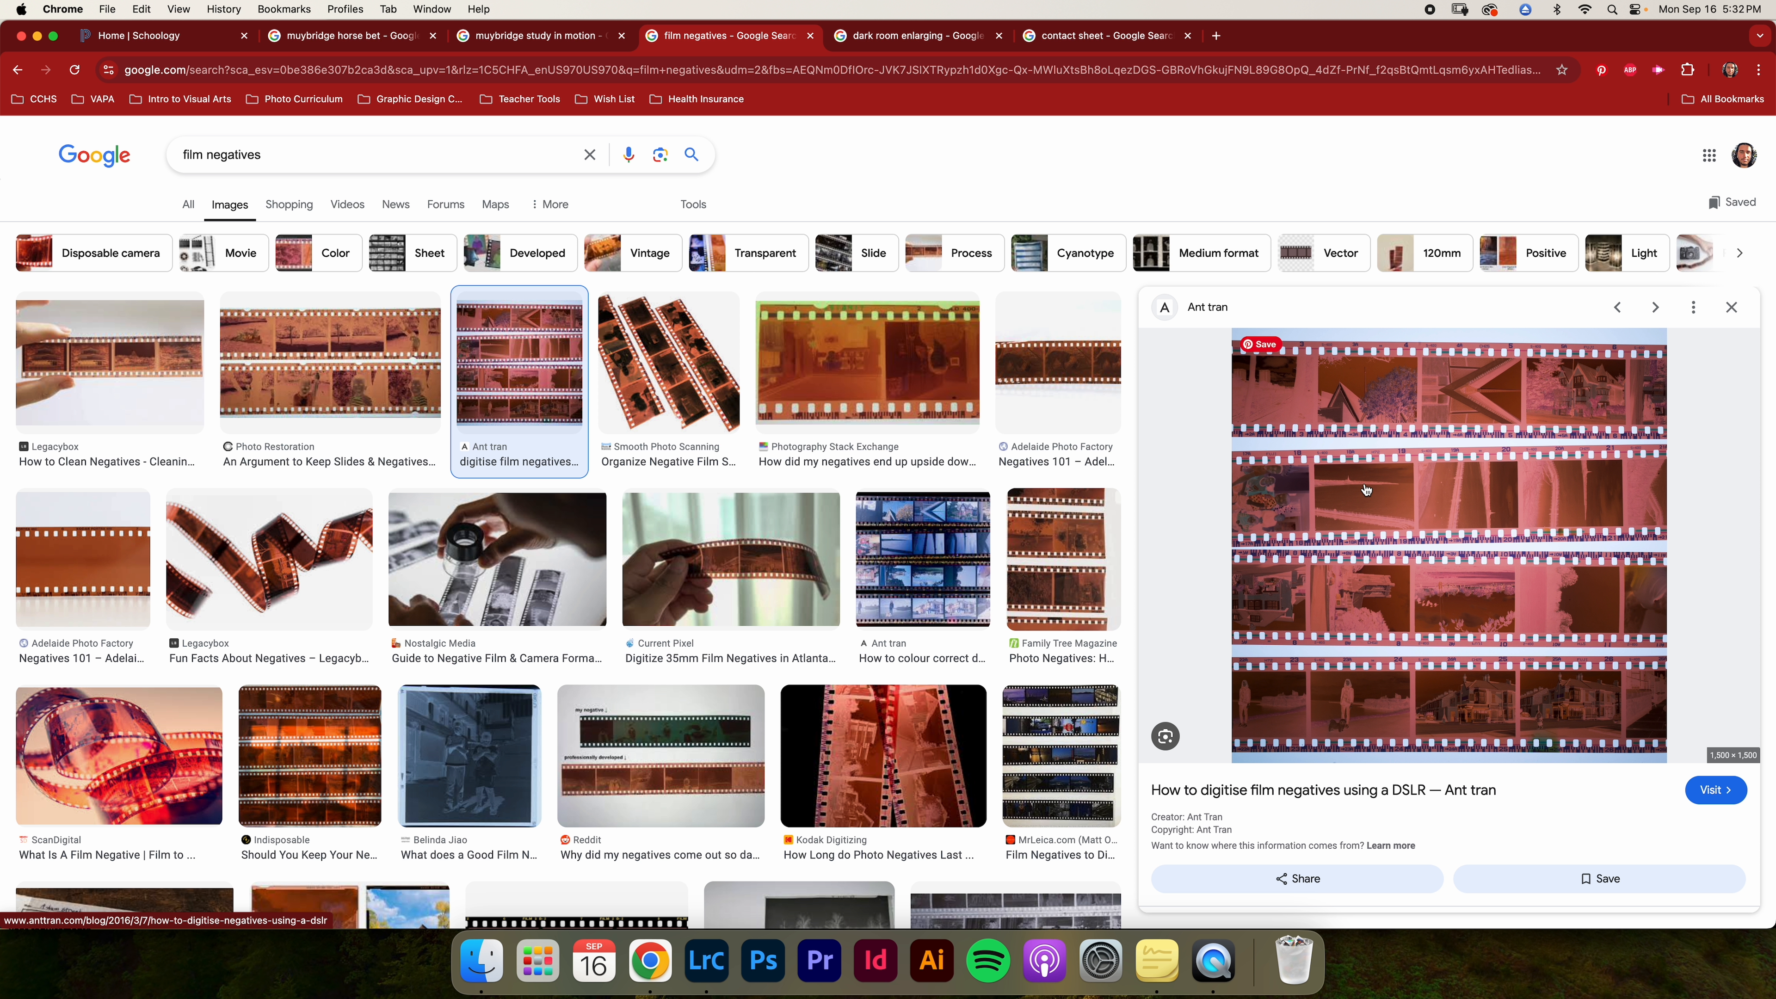
scroll(1490, 564, up, 5)
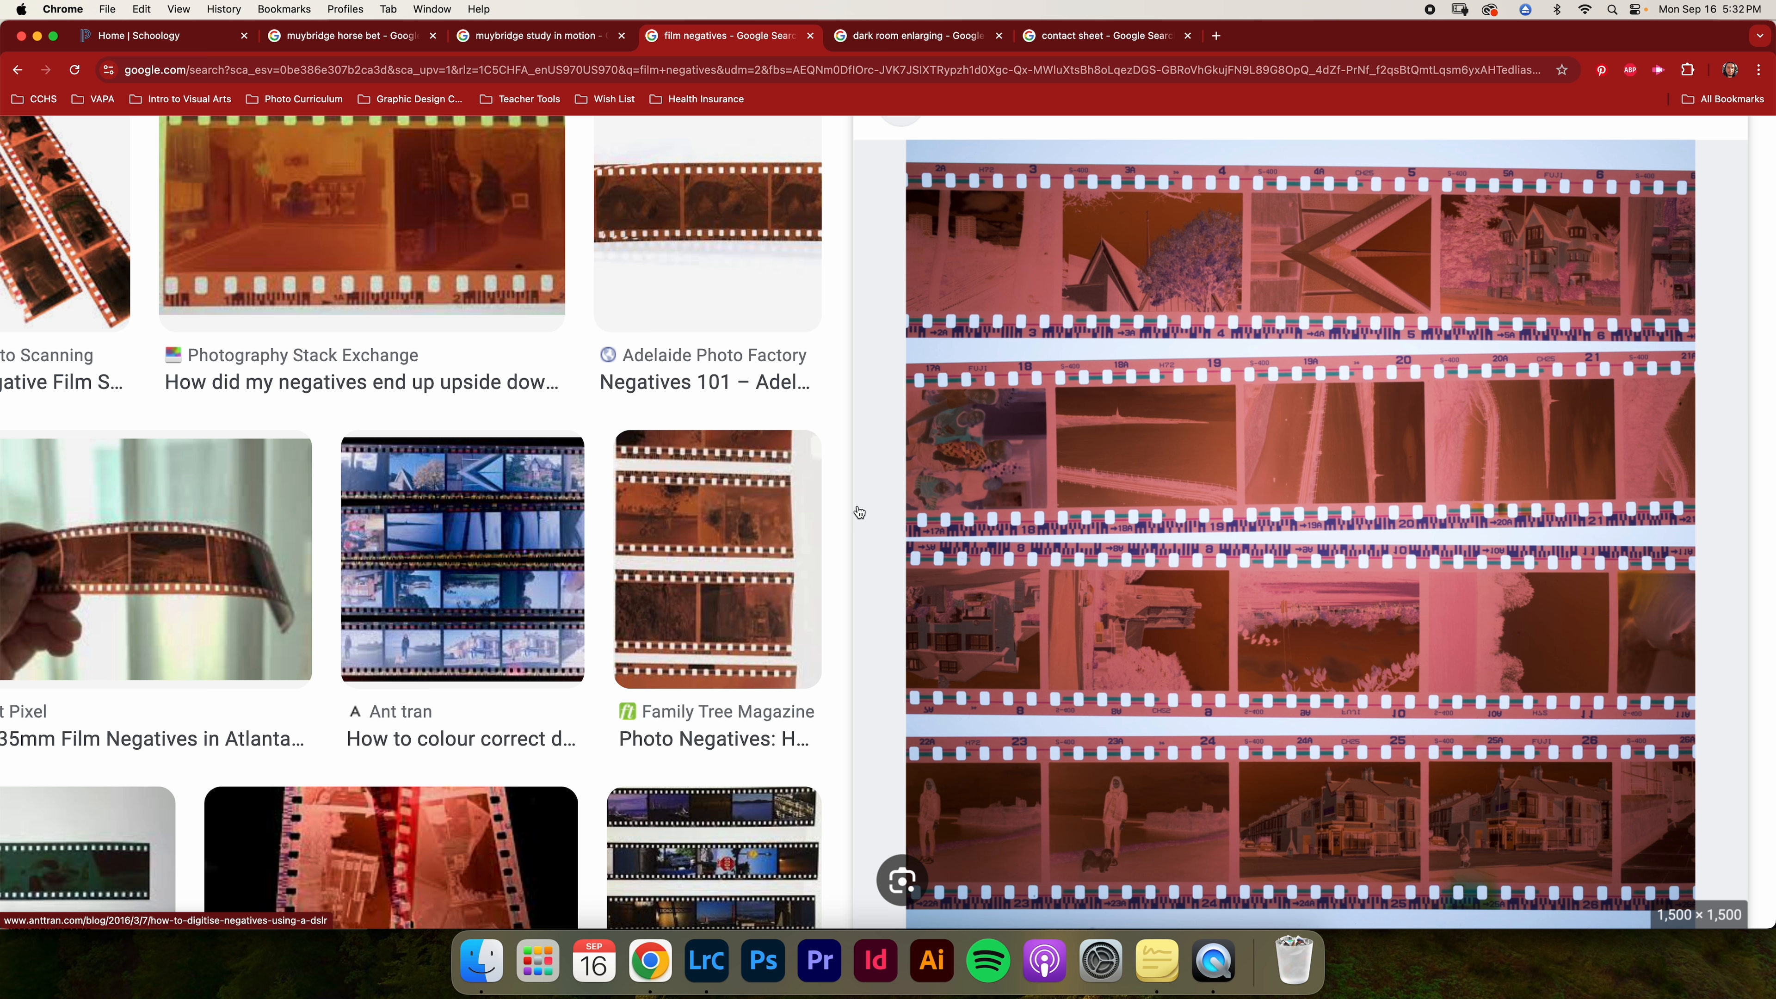
scroll(790, 457, left, 7)
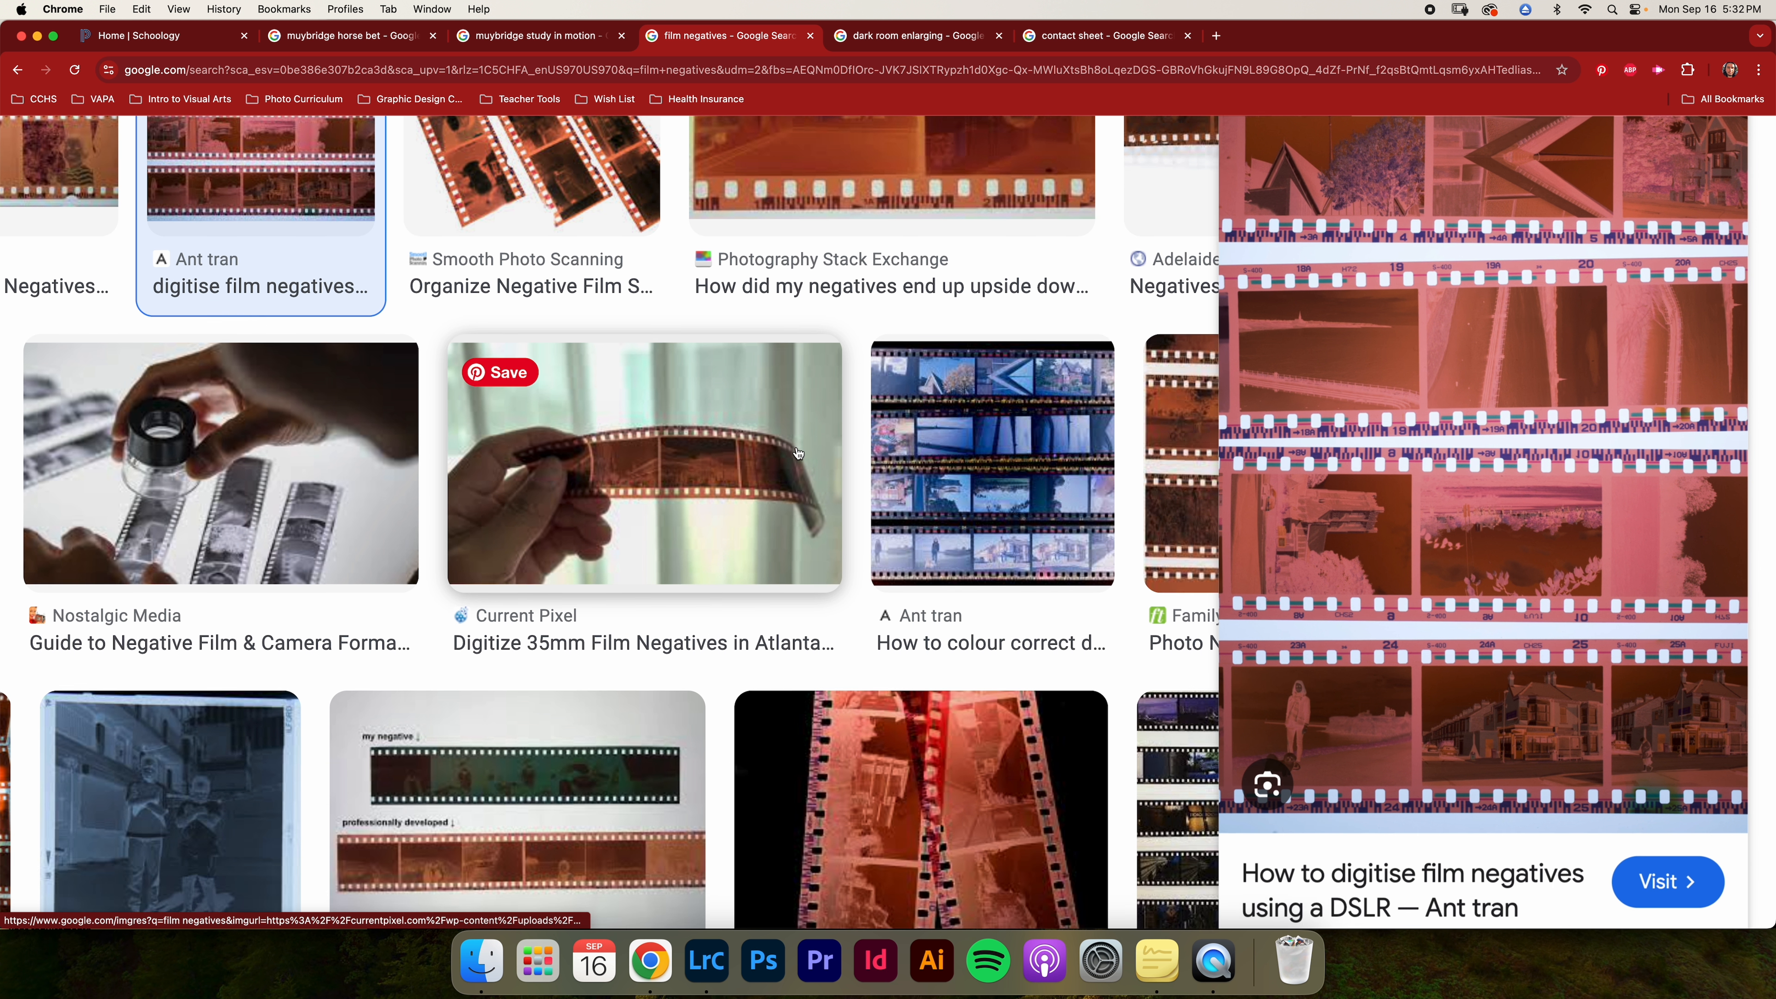
scroll(798, 453, up, 3)
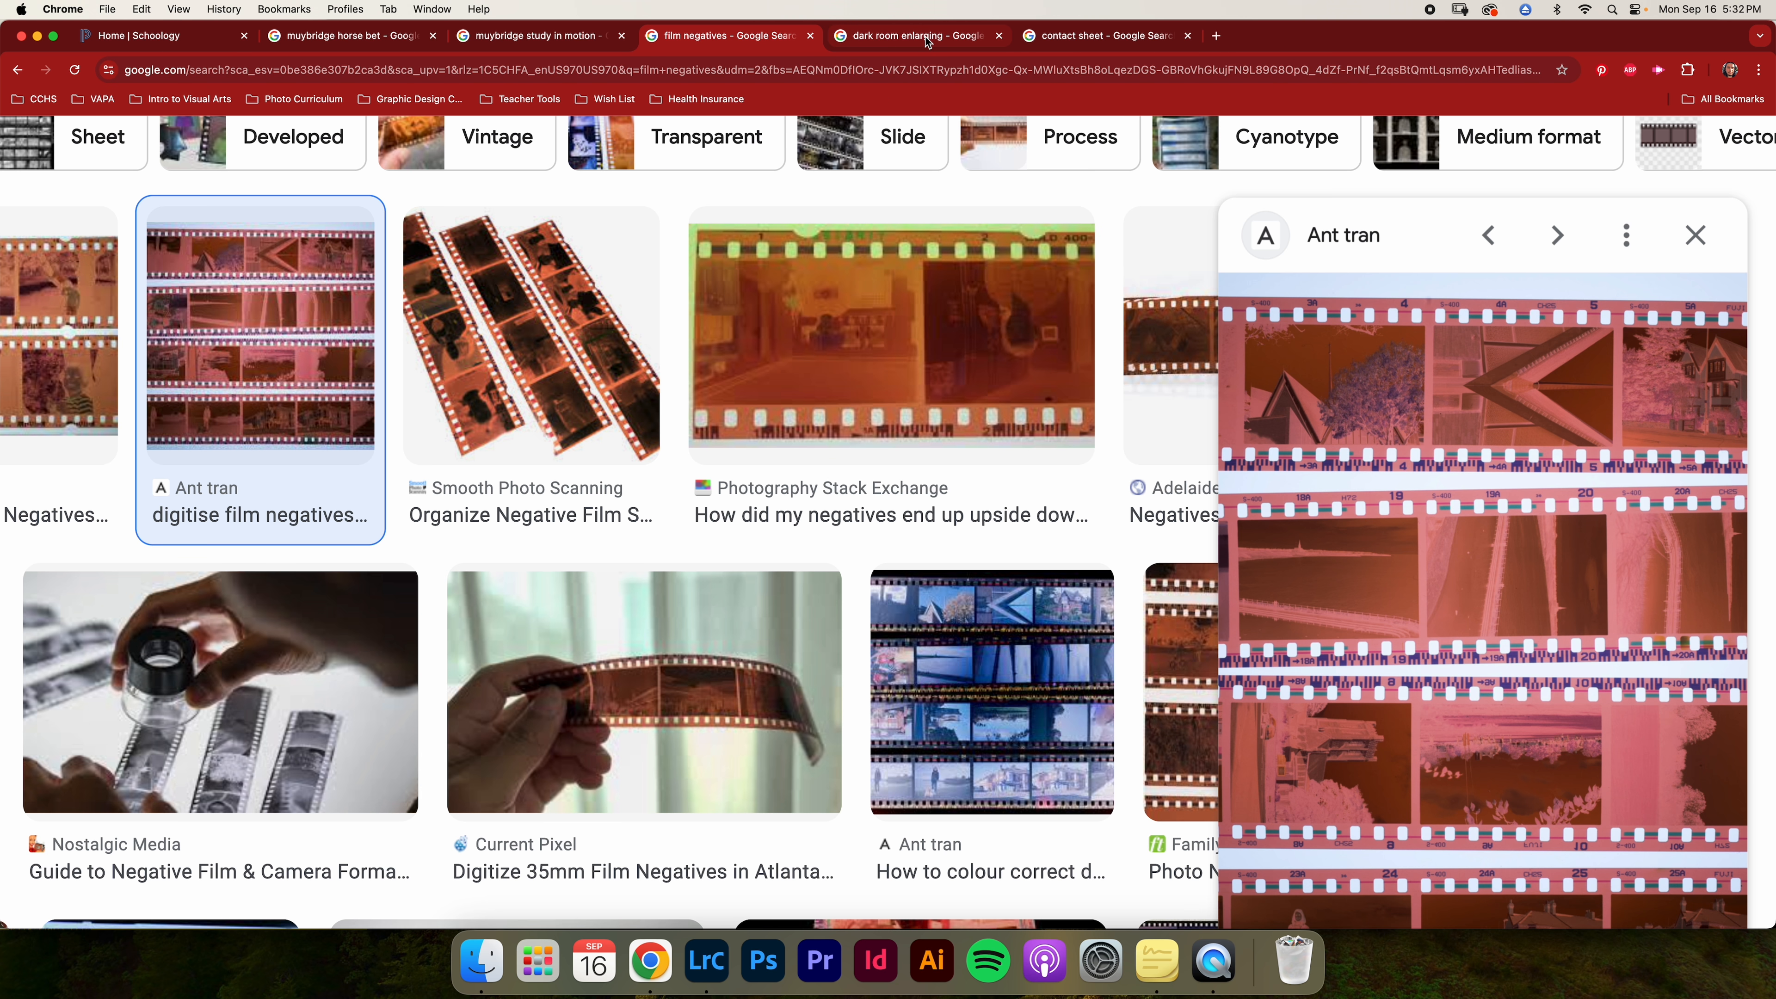
- Examine the enlarger photo in the "dark room enlarging" image results up close, and return to the "film negatives" results
click(931, 41)
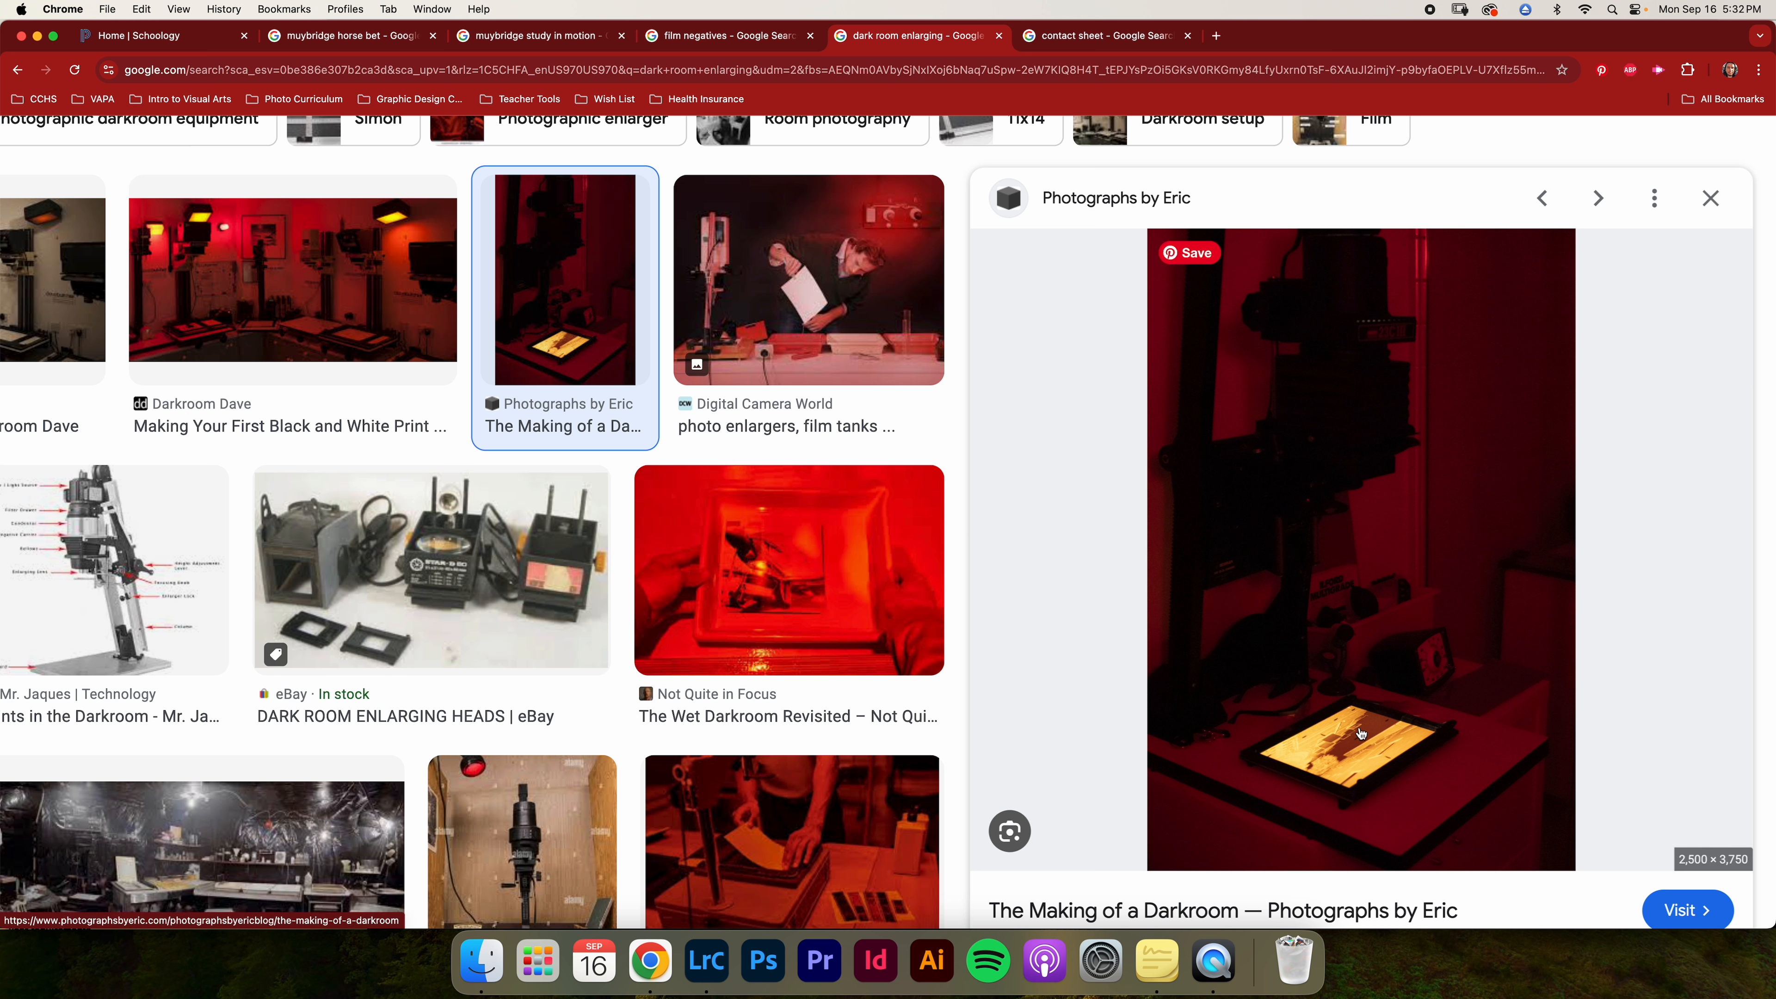
scroll(1361, 733, up, 5)
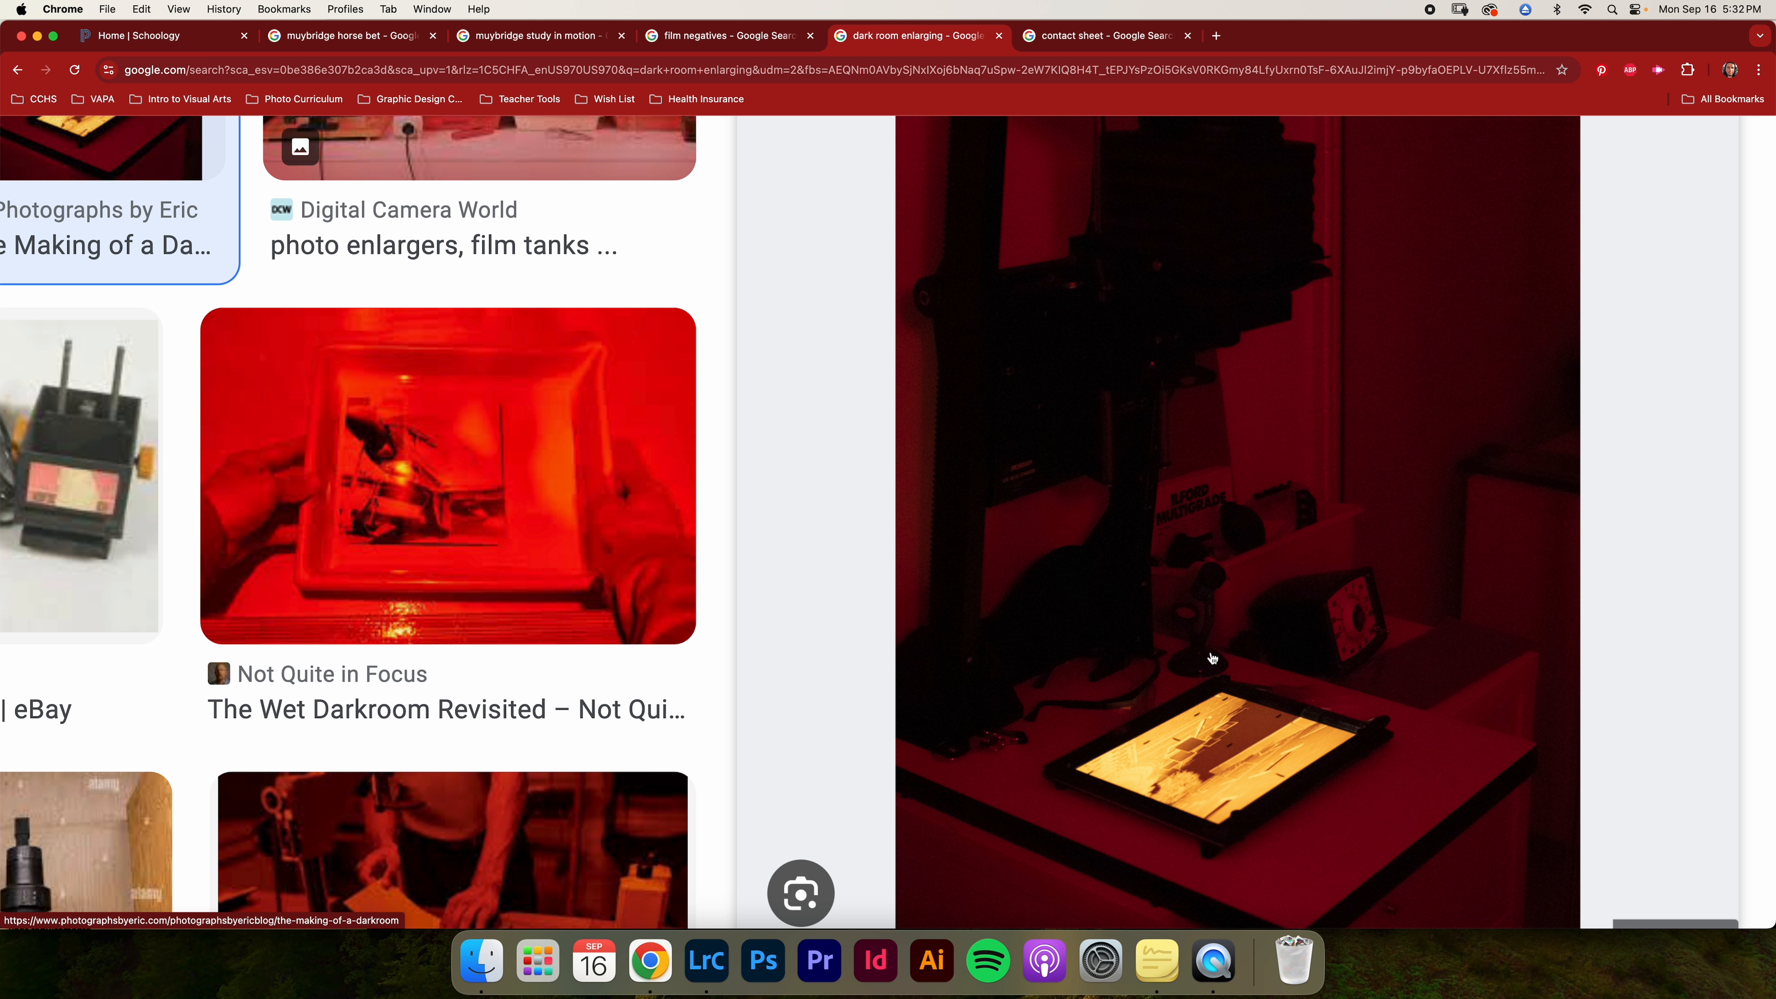
scroll(1212, 658, down, 5)
scroll(1211, 658, down, 2)
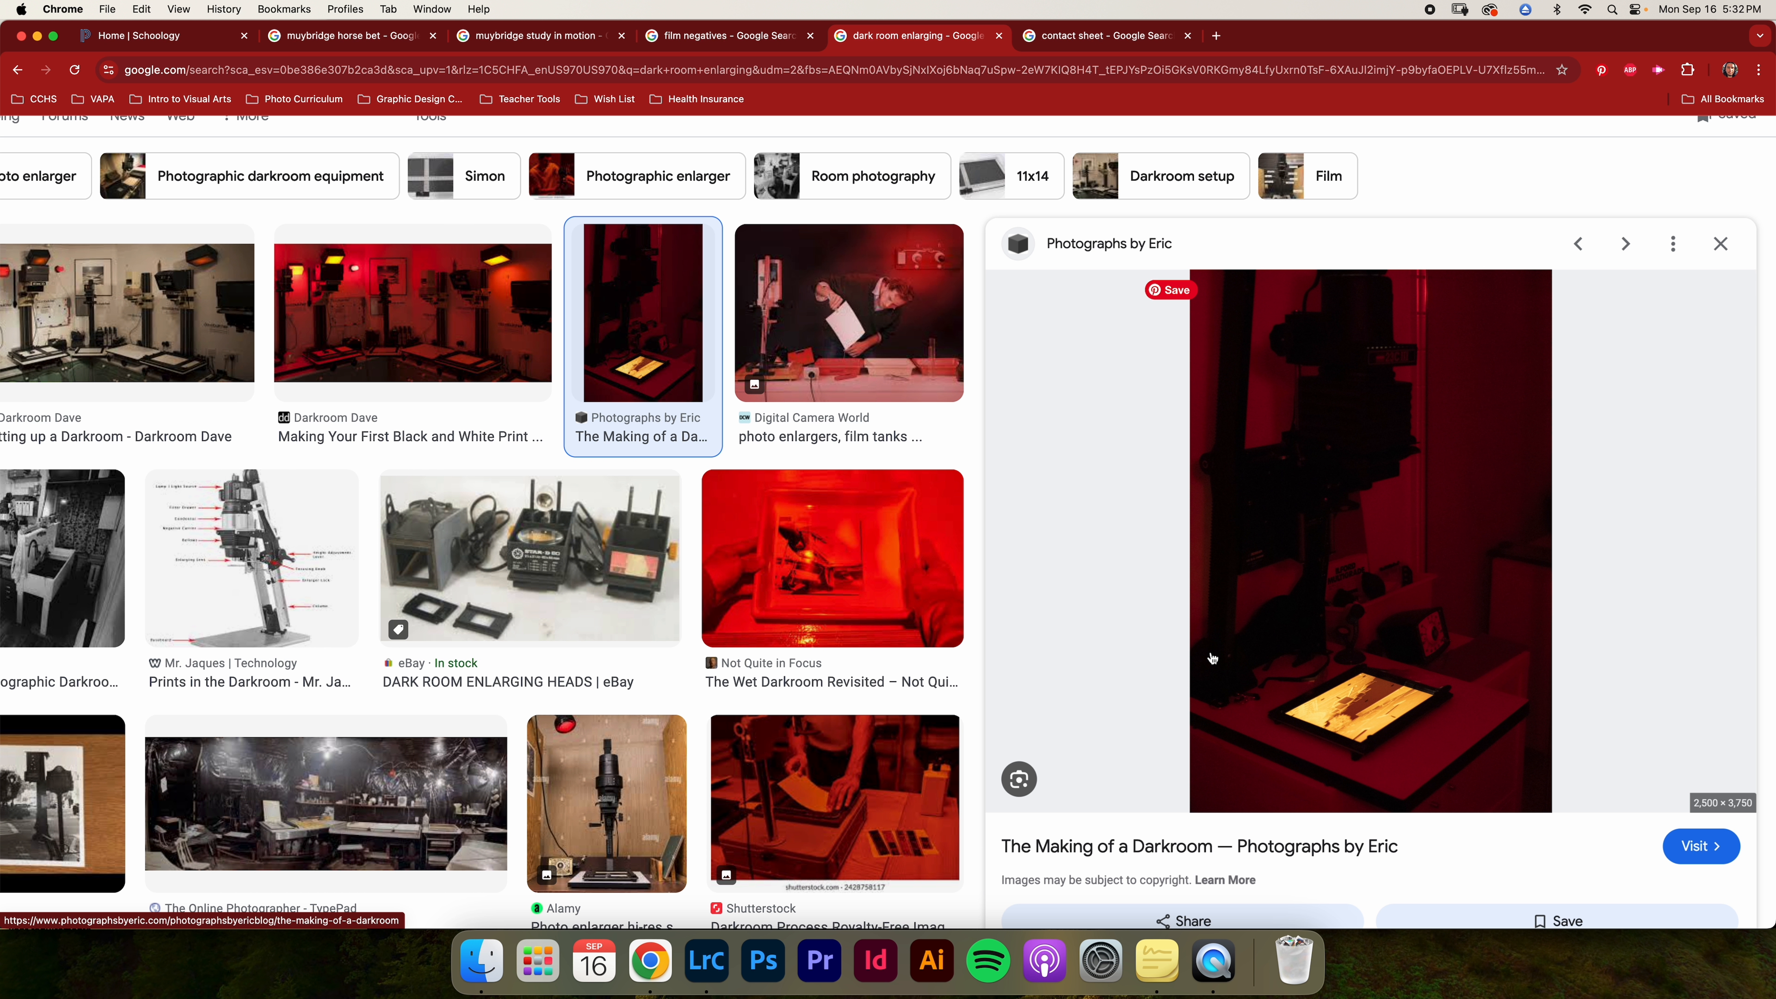
scroll(1119, 525, left, 3)
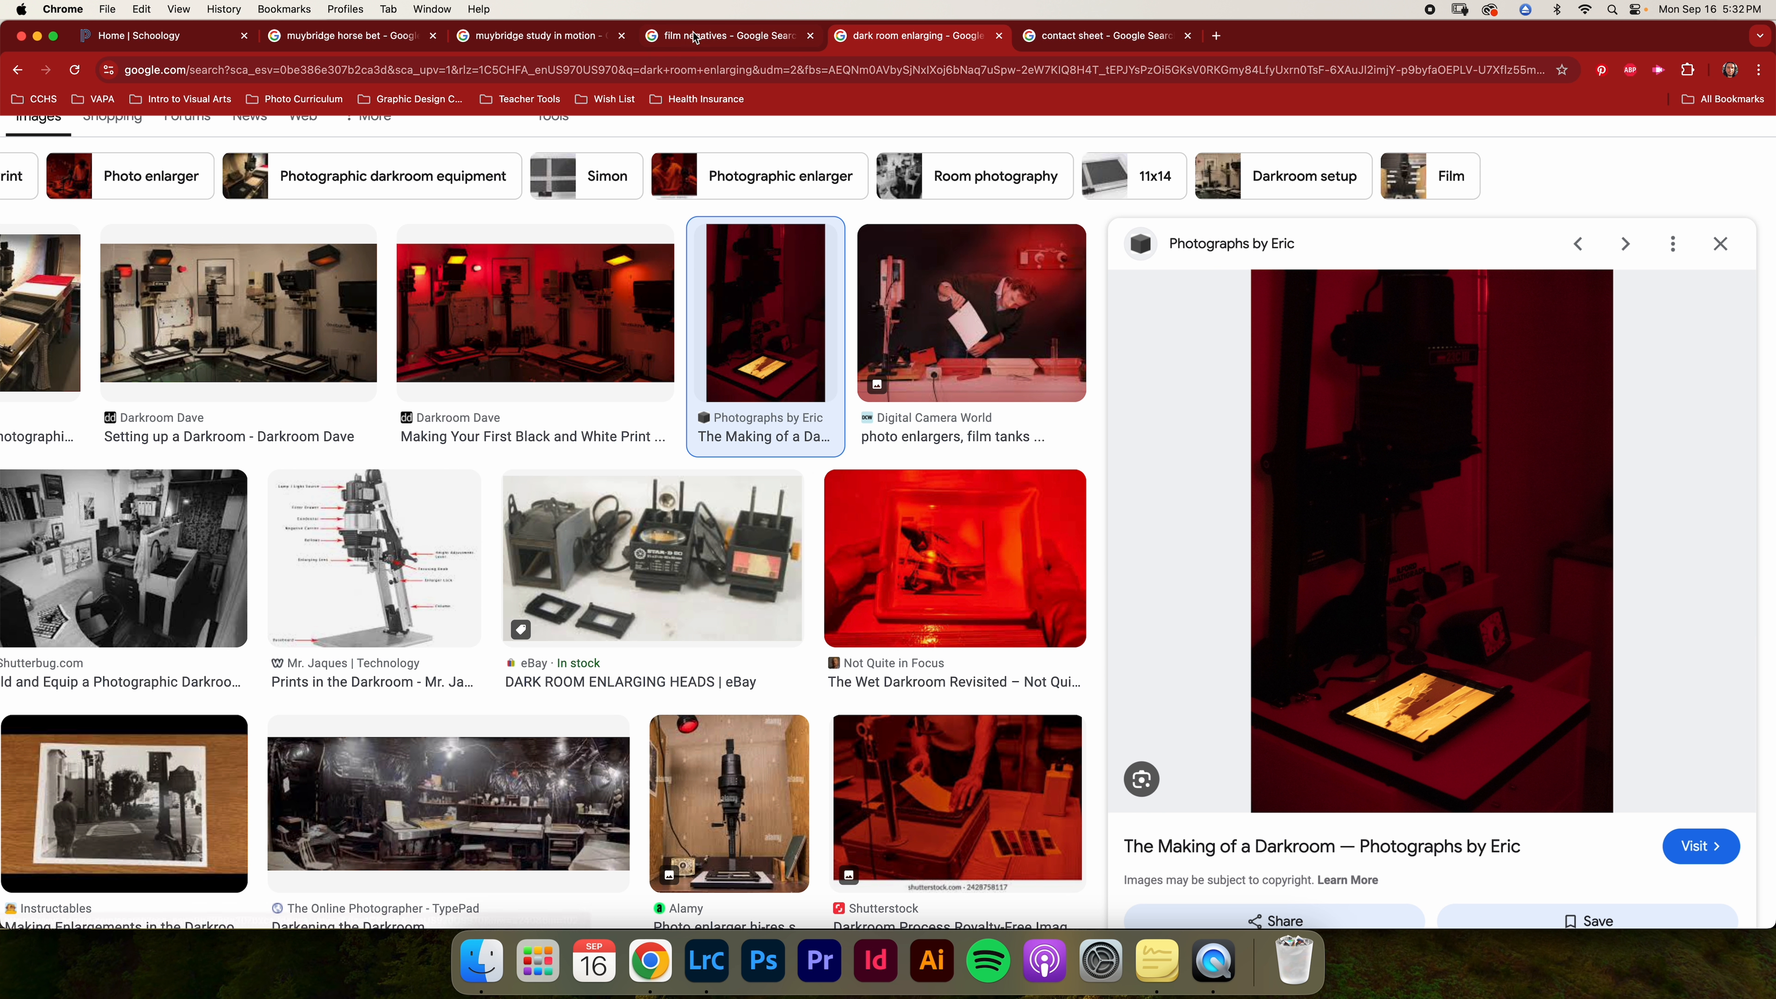
key(ctrl+shift+Tab)
scroll(1389, 558, down, 5)
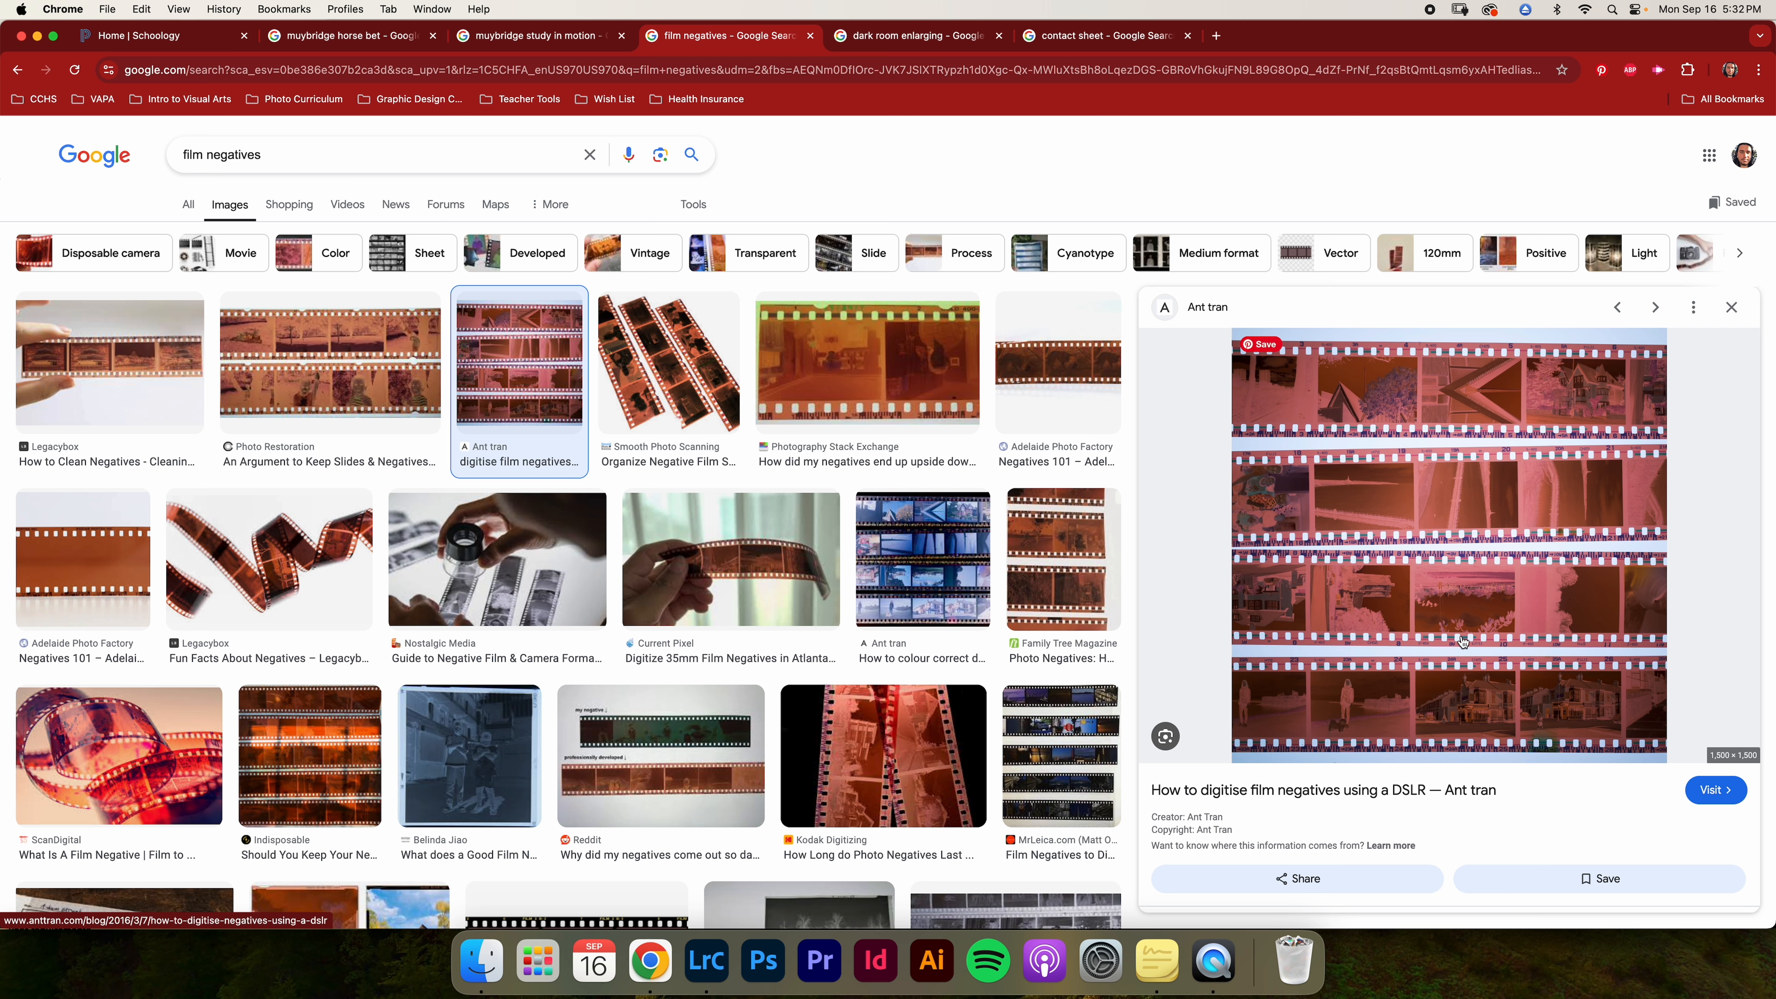
- Show the "contact sheet" image results and examine the Bob Marley contact sheet from Modern Rocks Gallery
click(1119, 37)
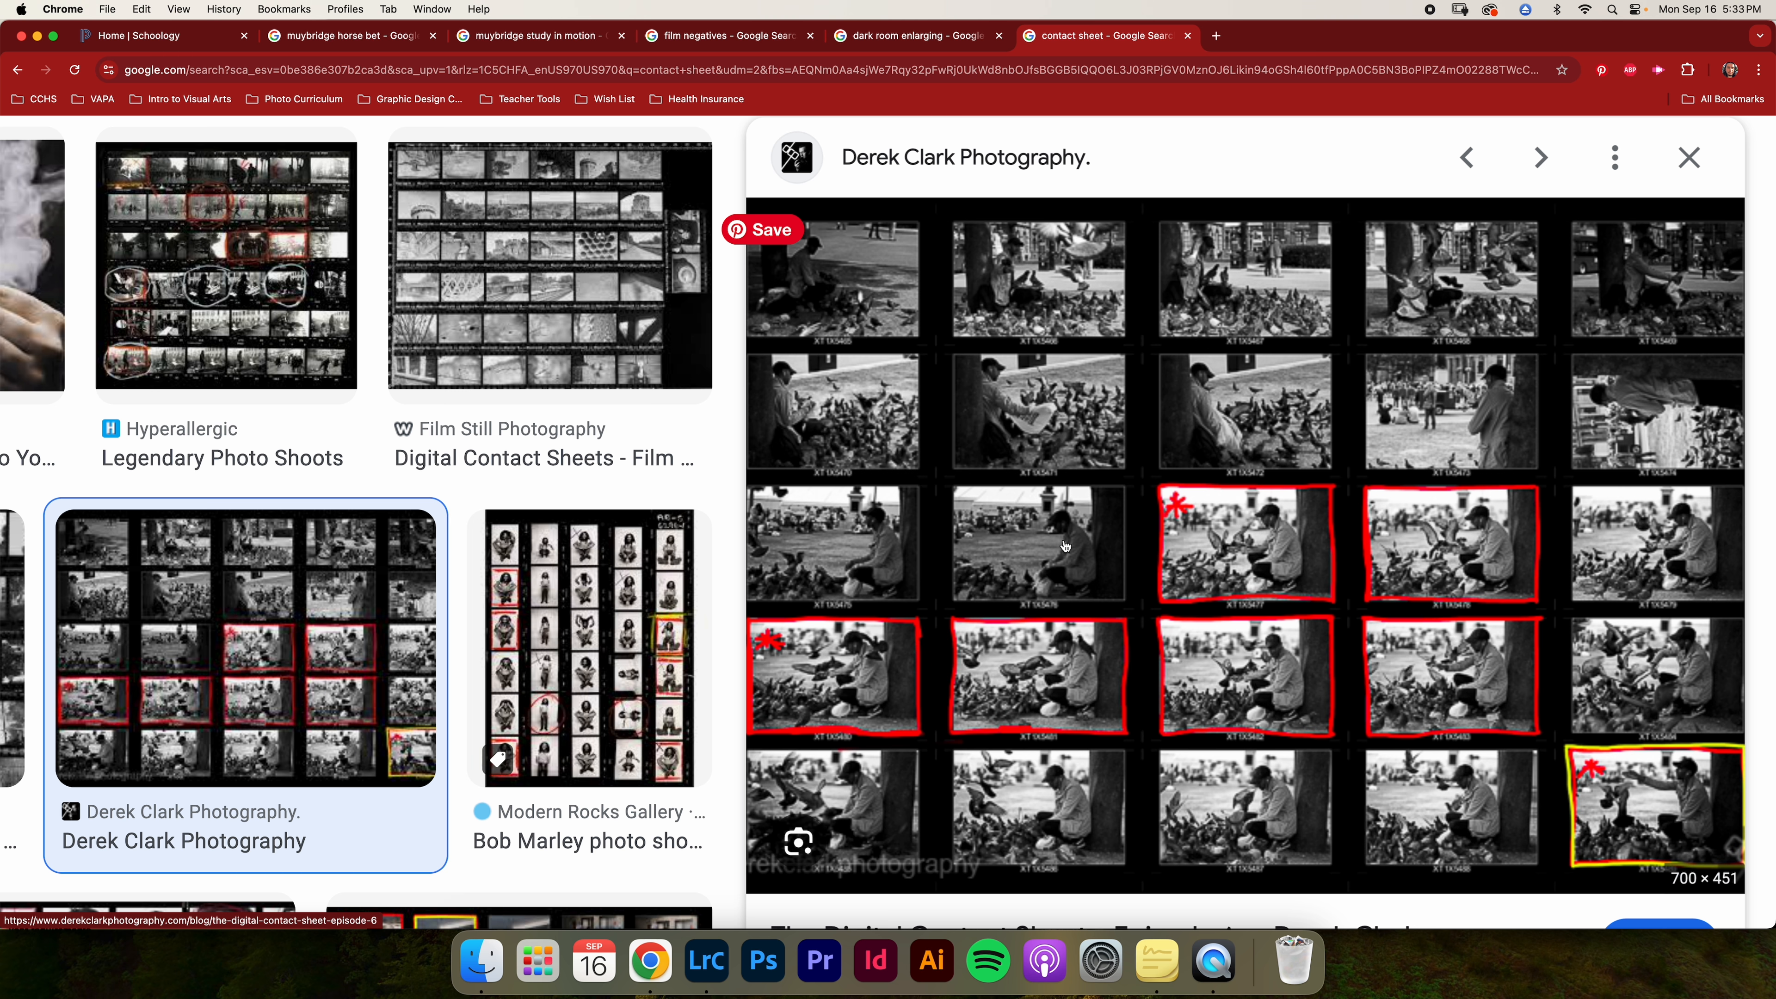
click(570, 608)
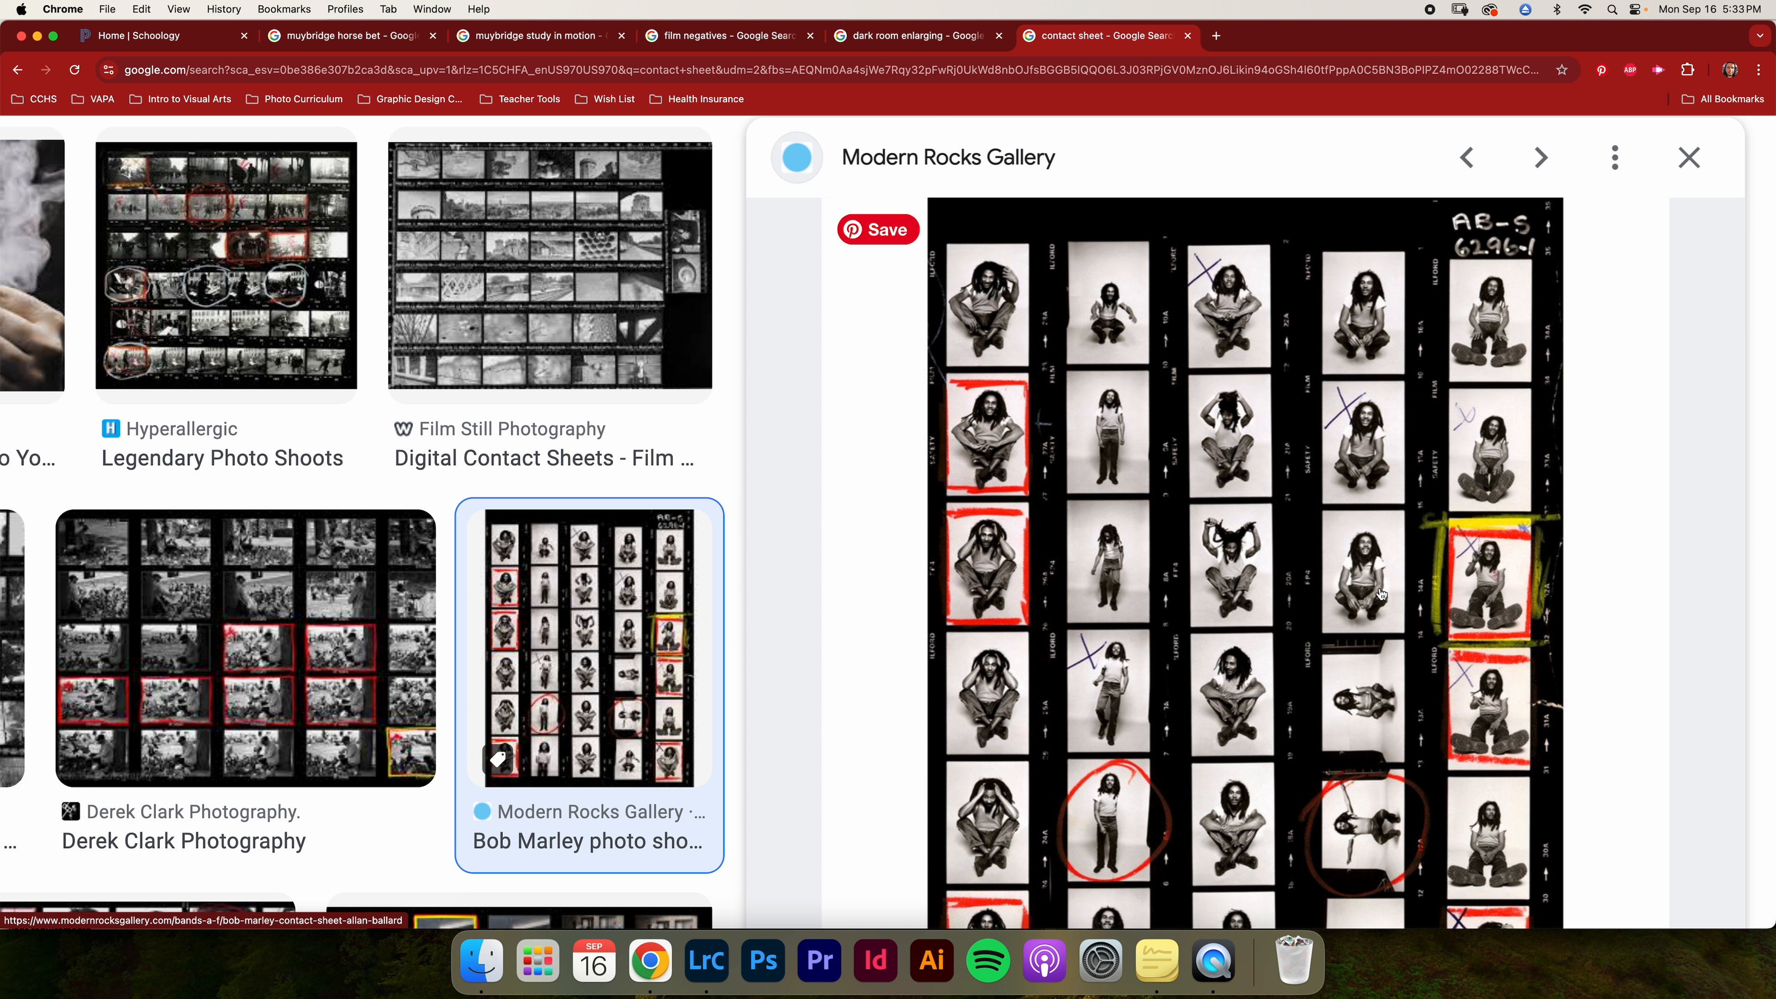
scroll(1380, 593, down, 2)
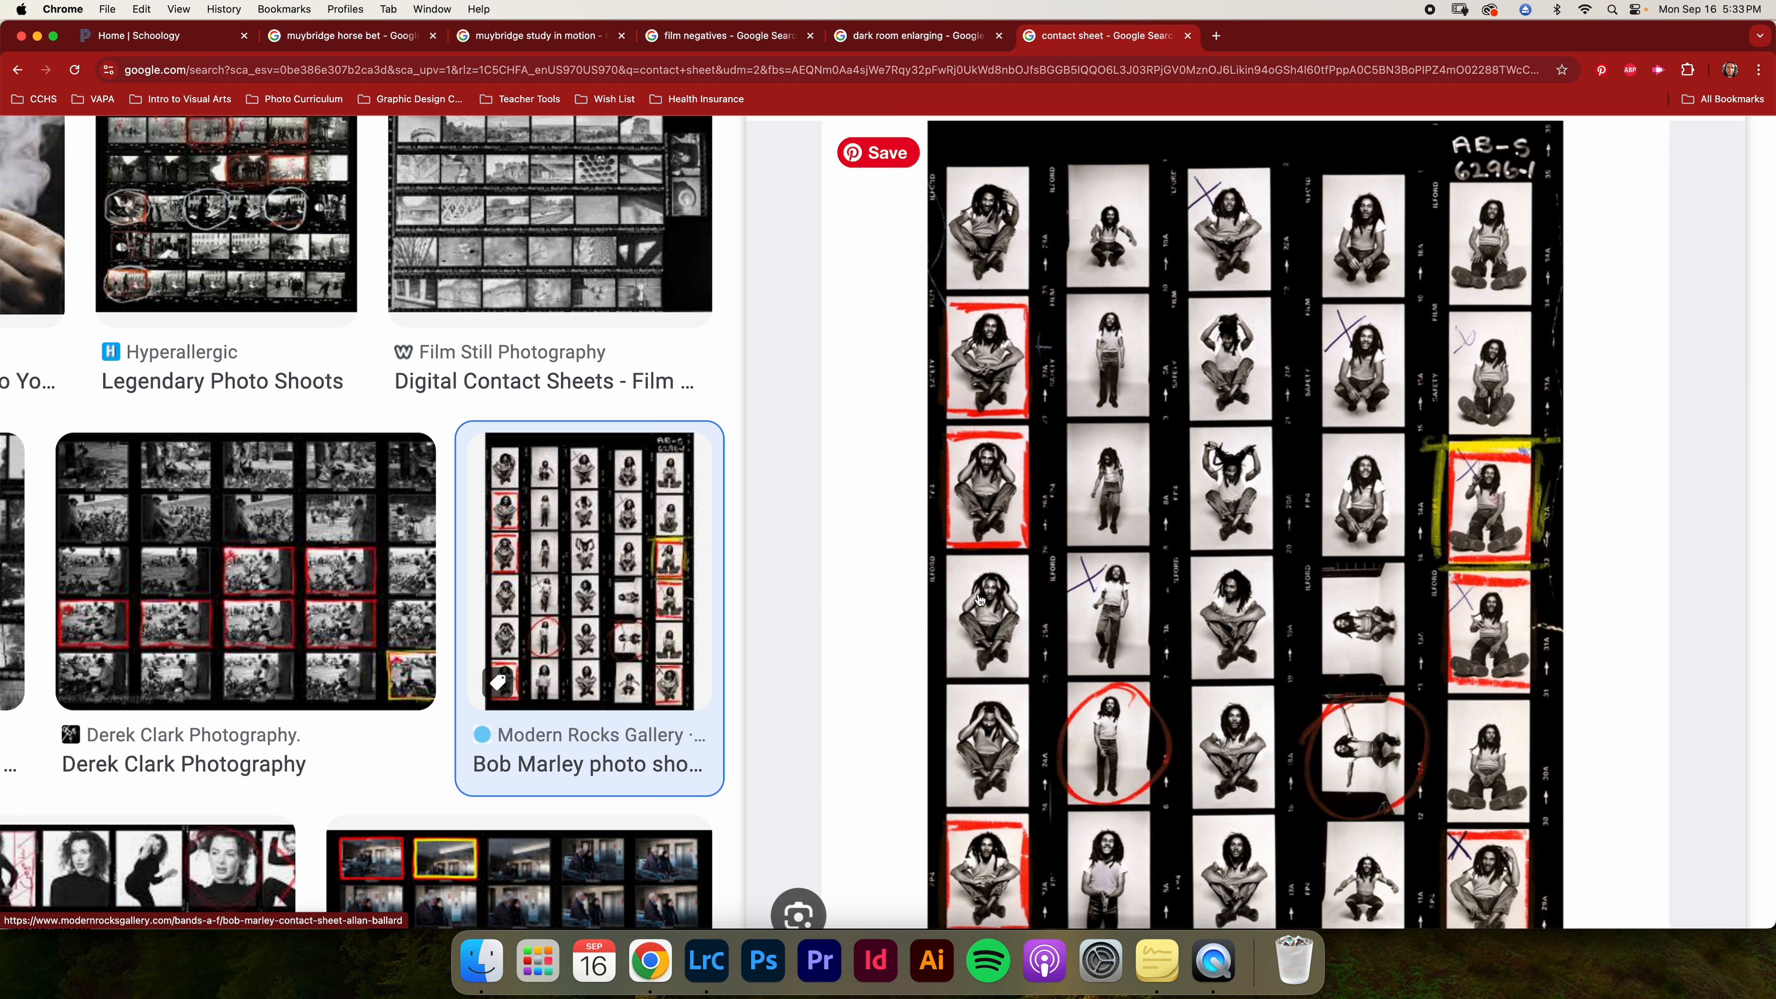
scroll(980, 601, down, 2)
scroll(980, 600, down, 5)
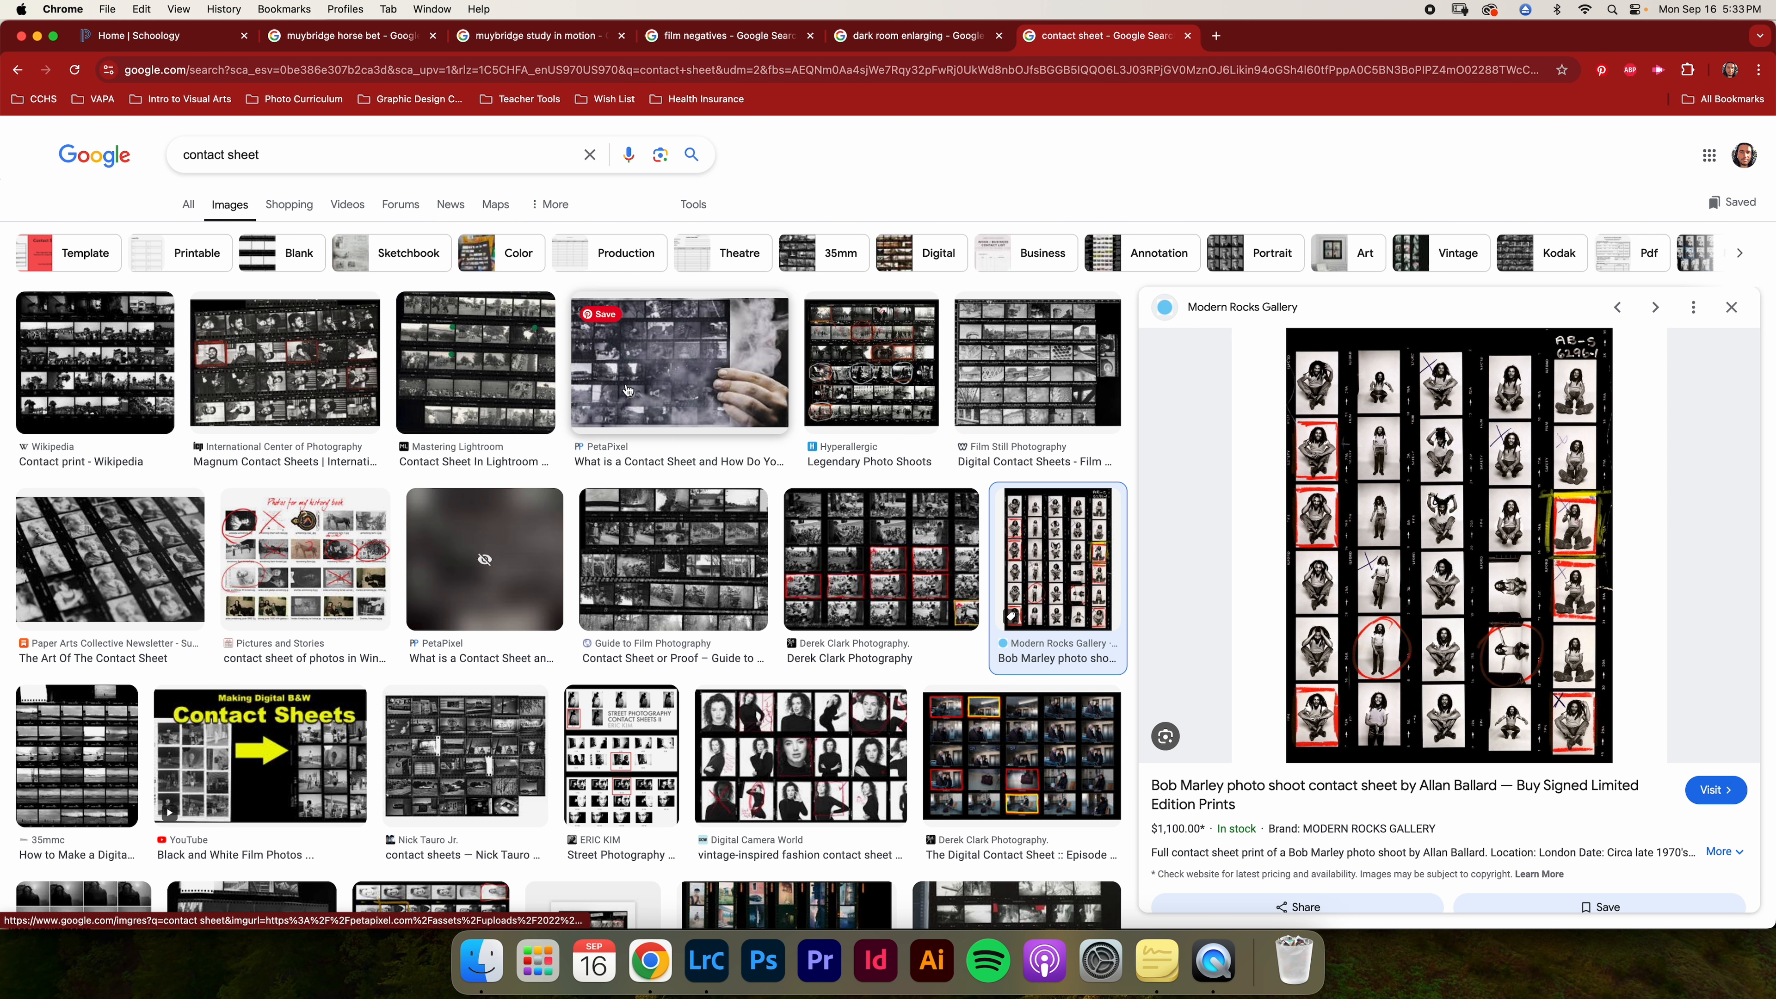
- Compare the PetaPixel, "The Digital Contact Sheet :: Episode 8" and Hyperallergic contact sheets among the "contact sheet" image results
click(628, 390)
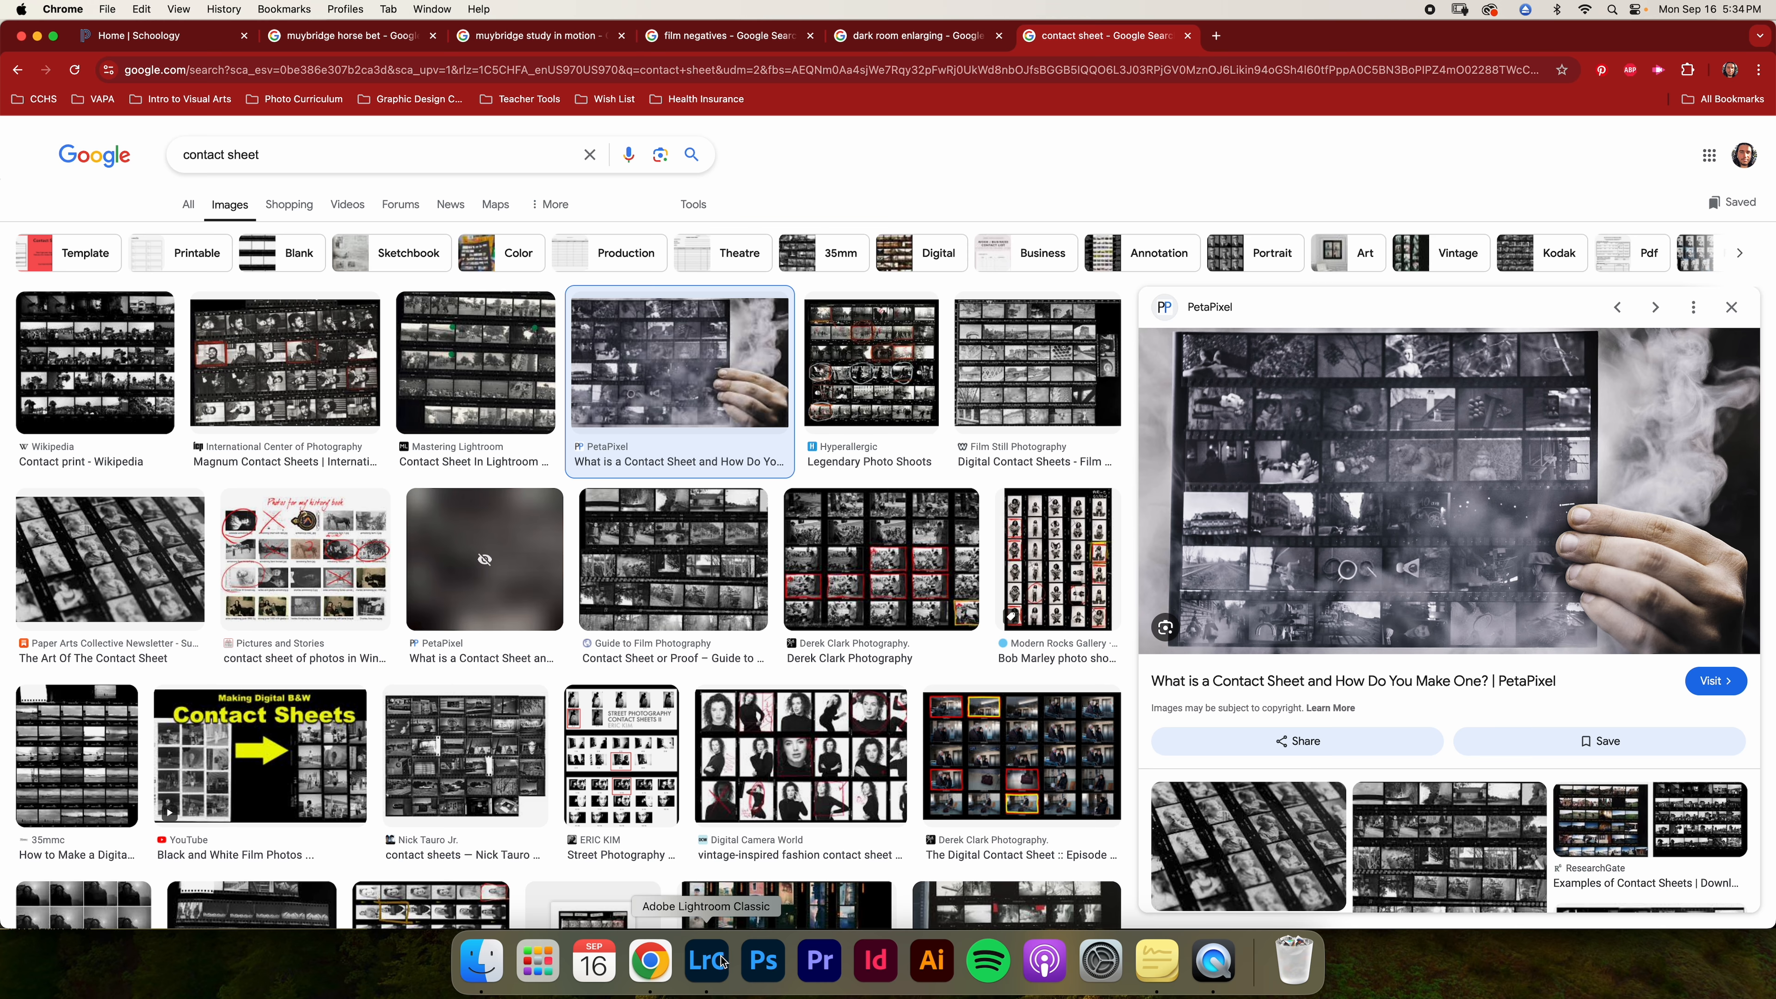
click(1020, 755)
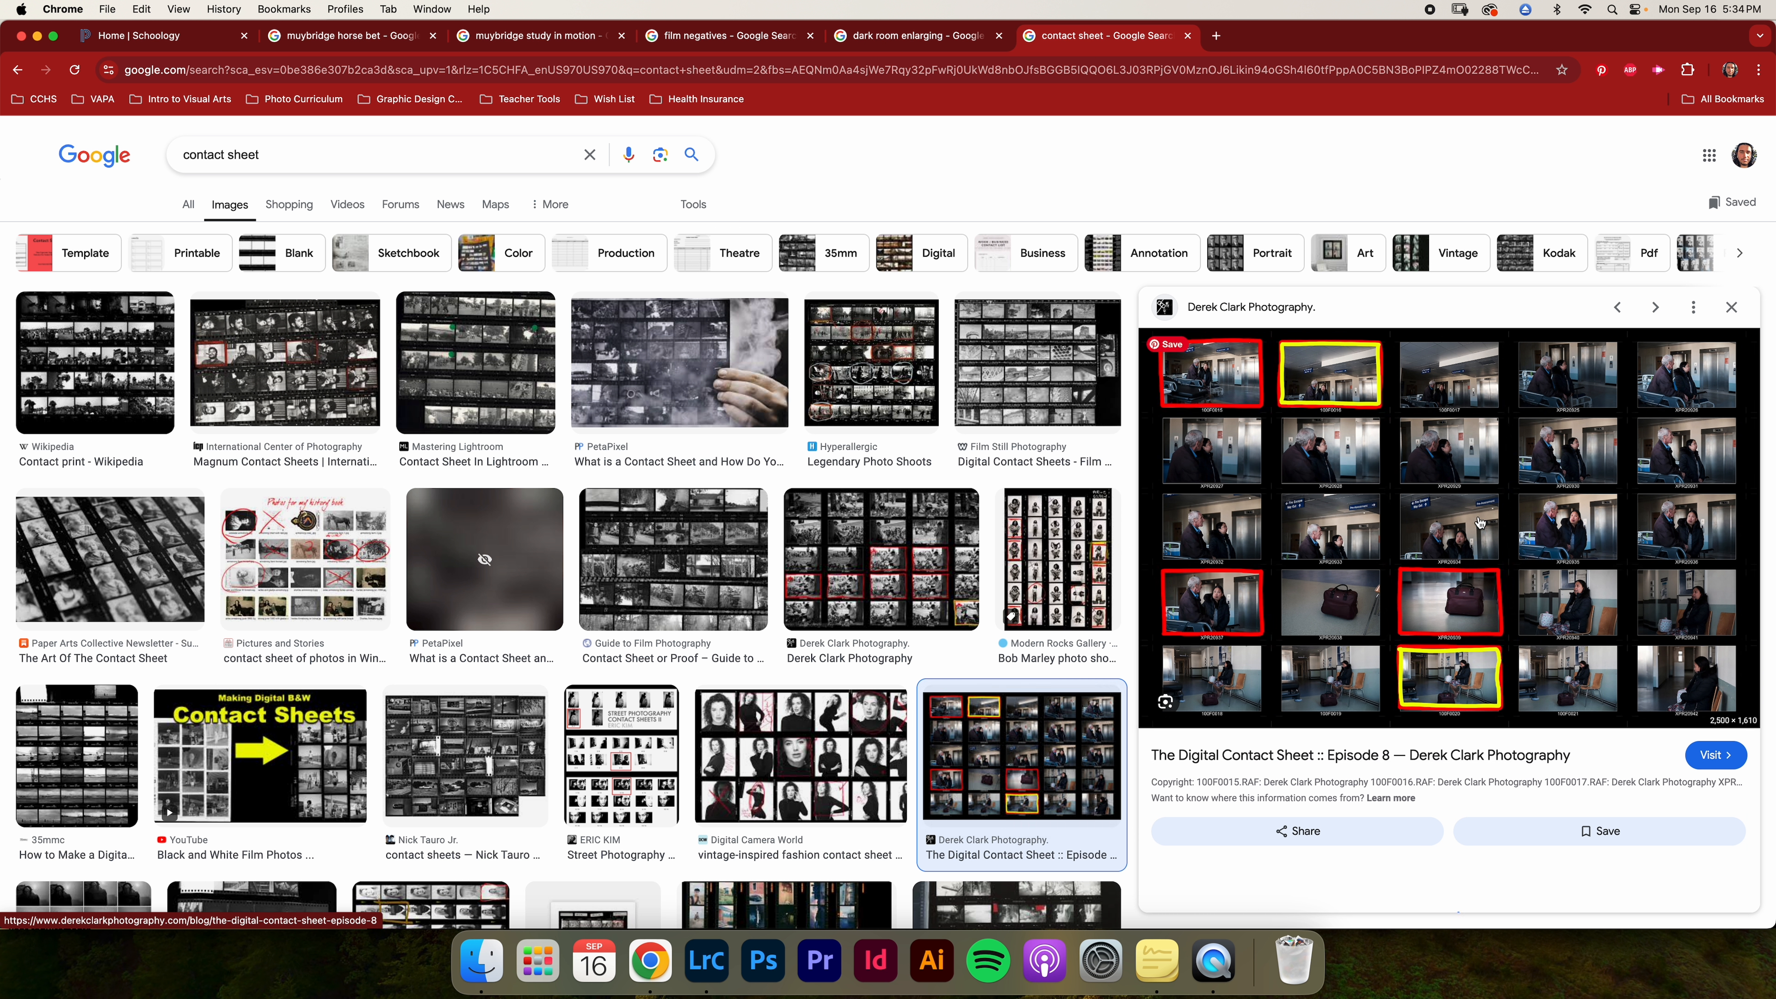
scroll(1364, 532, up, 5)
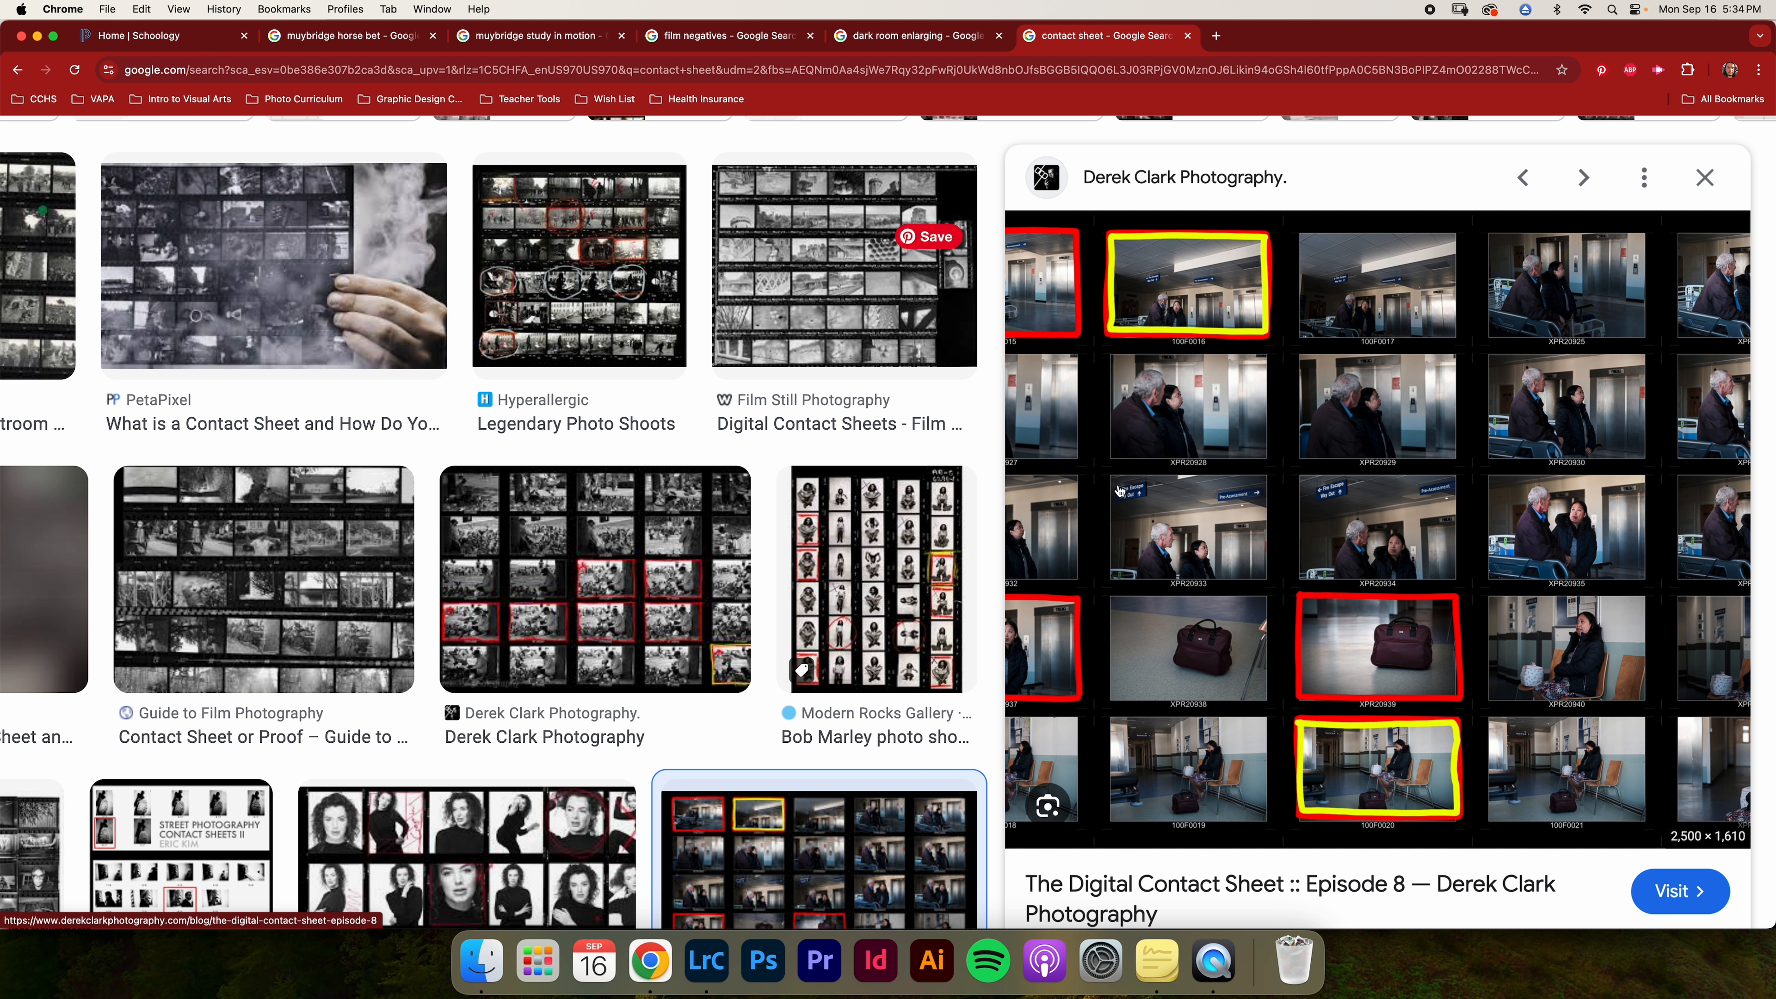
click(659, 285)
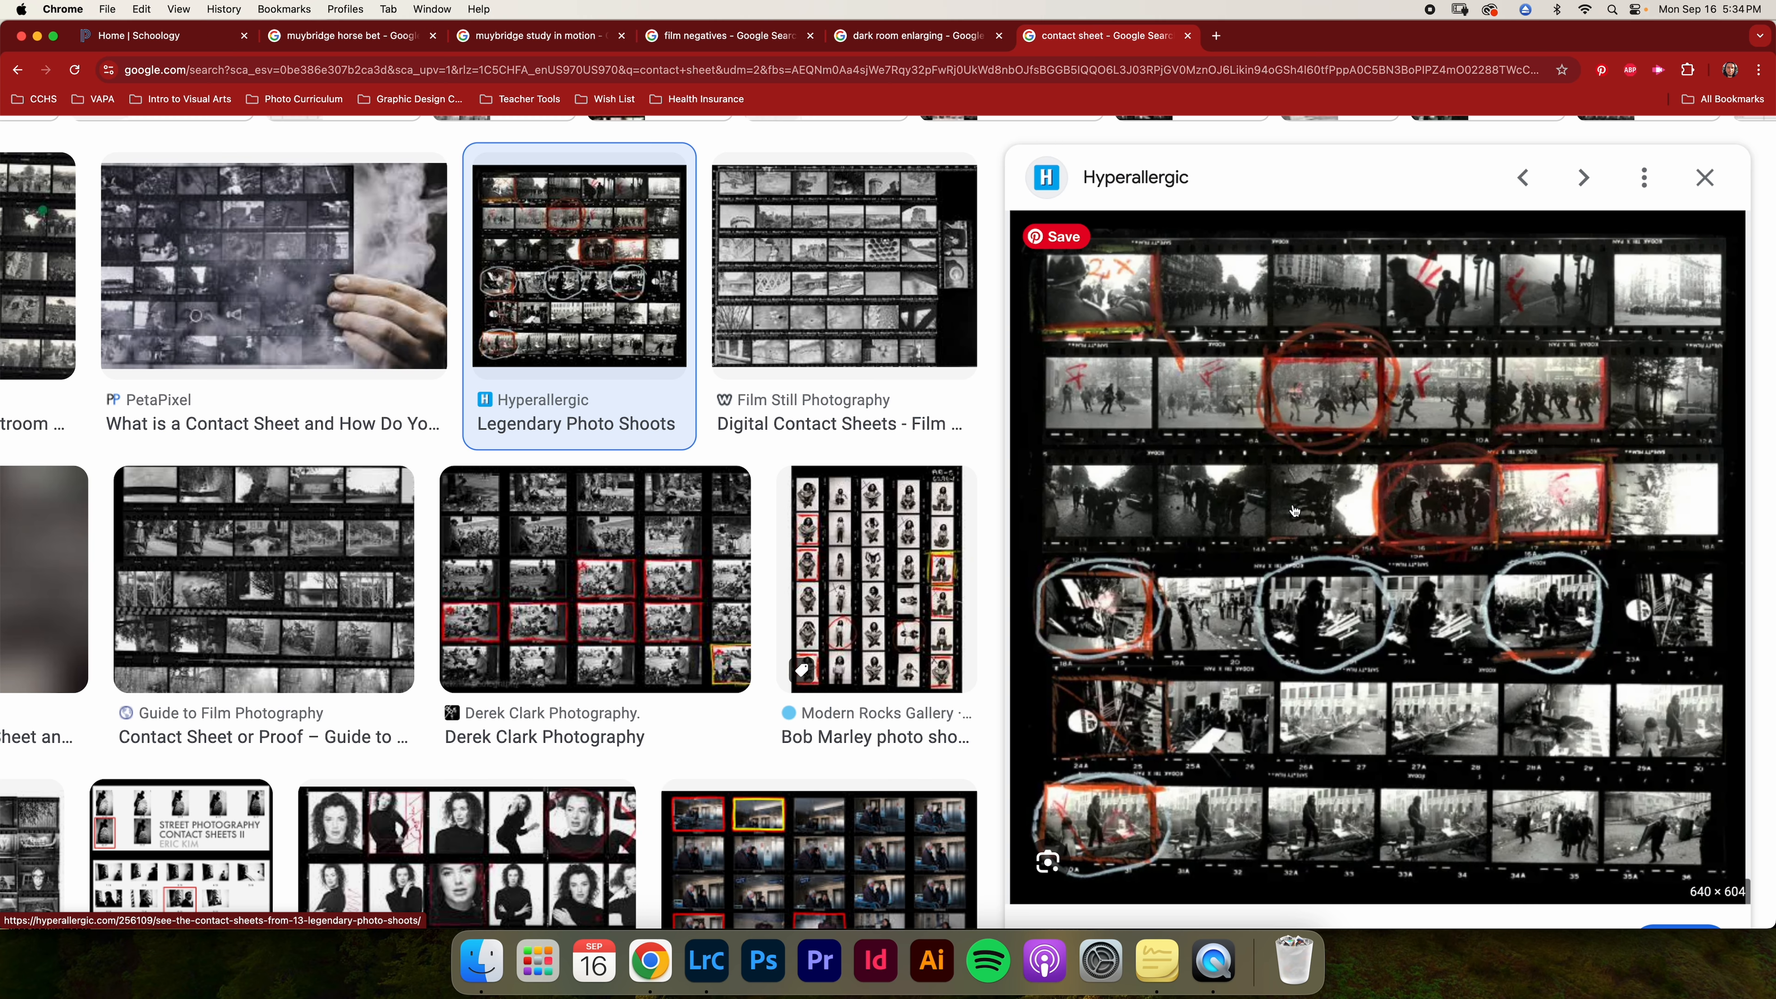
scroll(514, 584, down, 5)
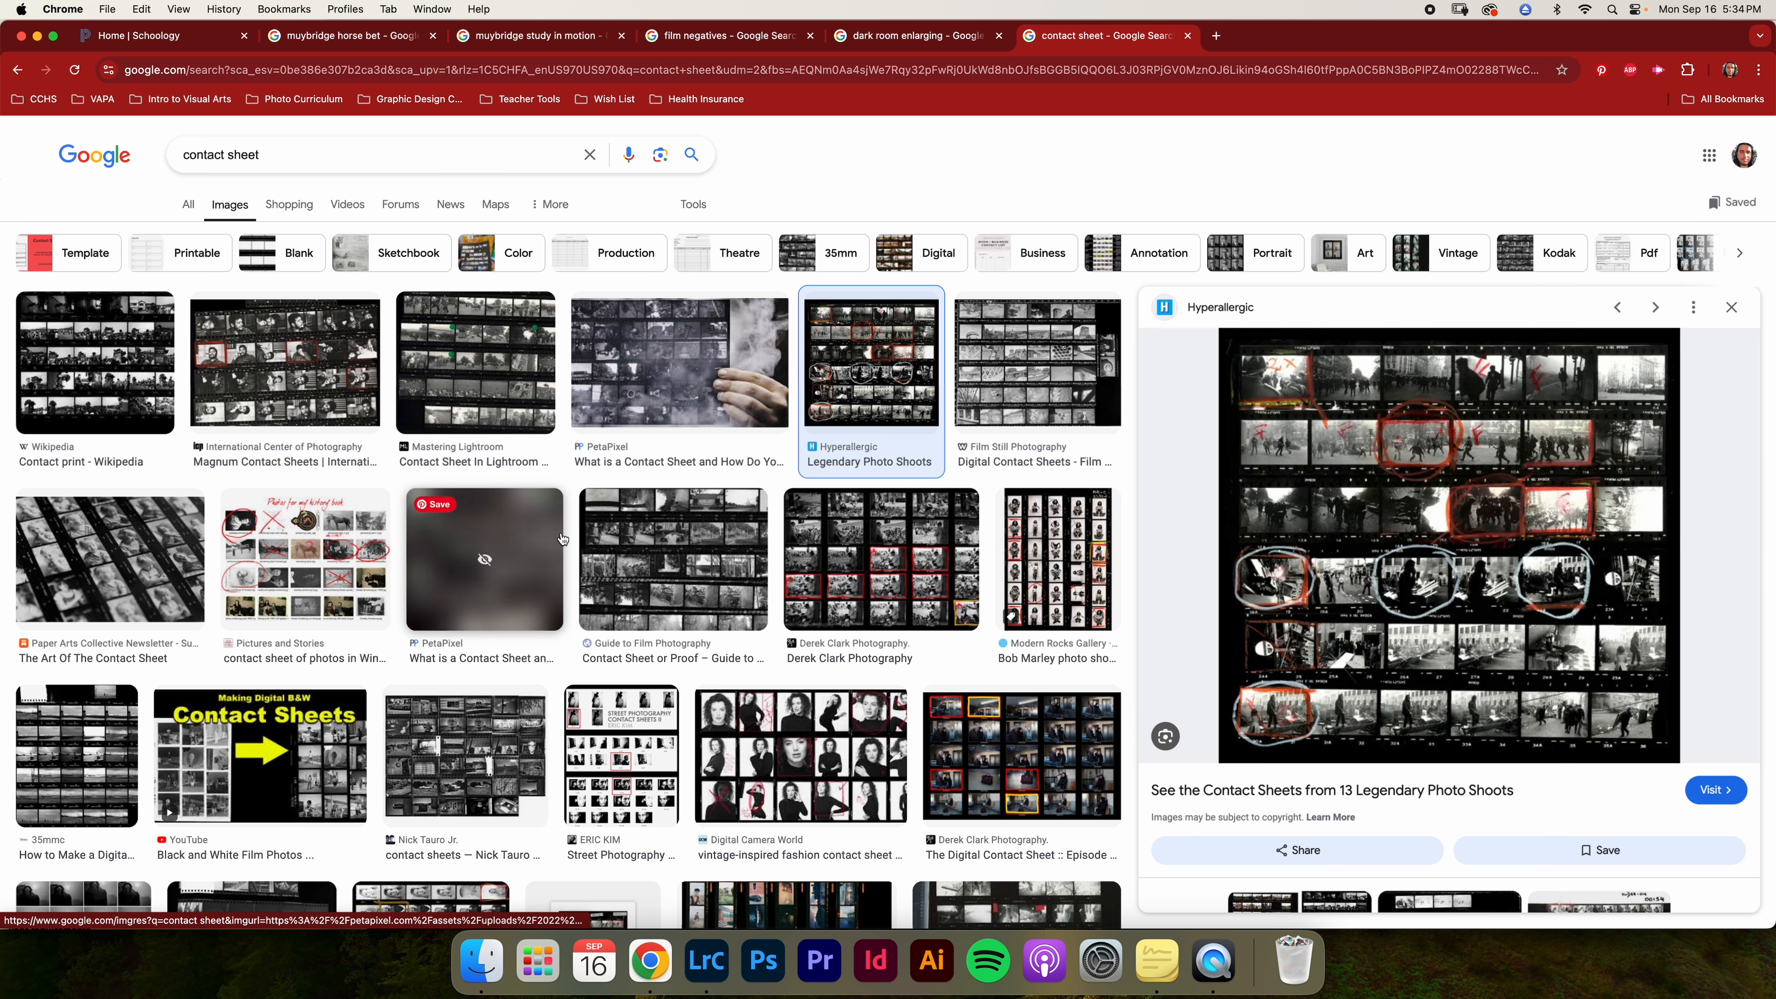
scroll(440, 729, down, 2)
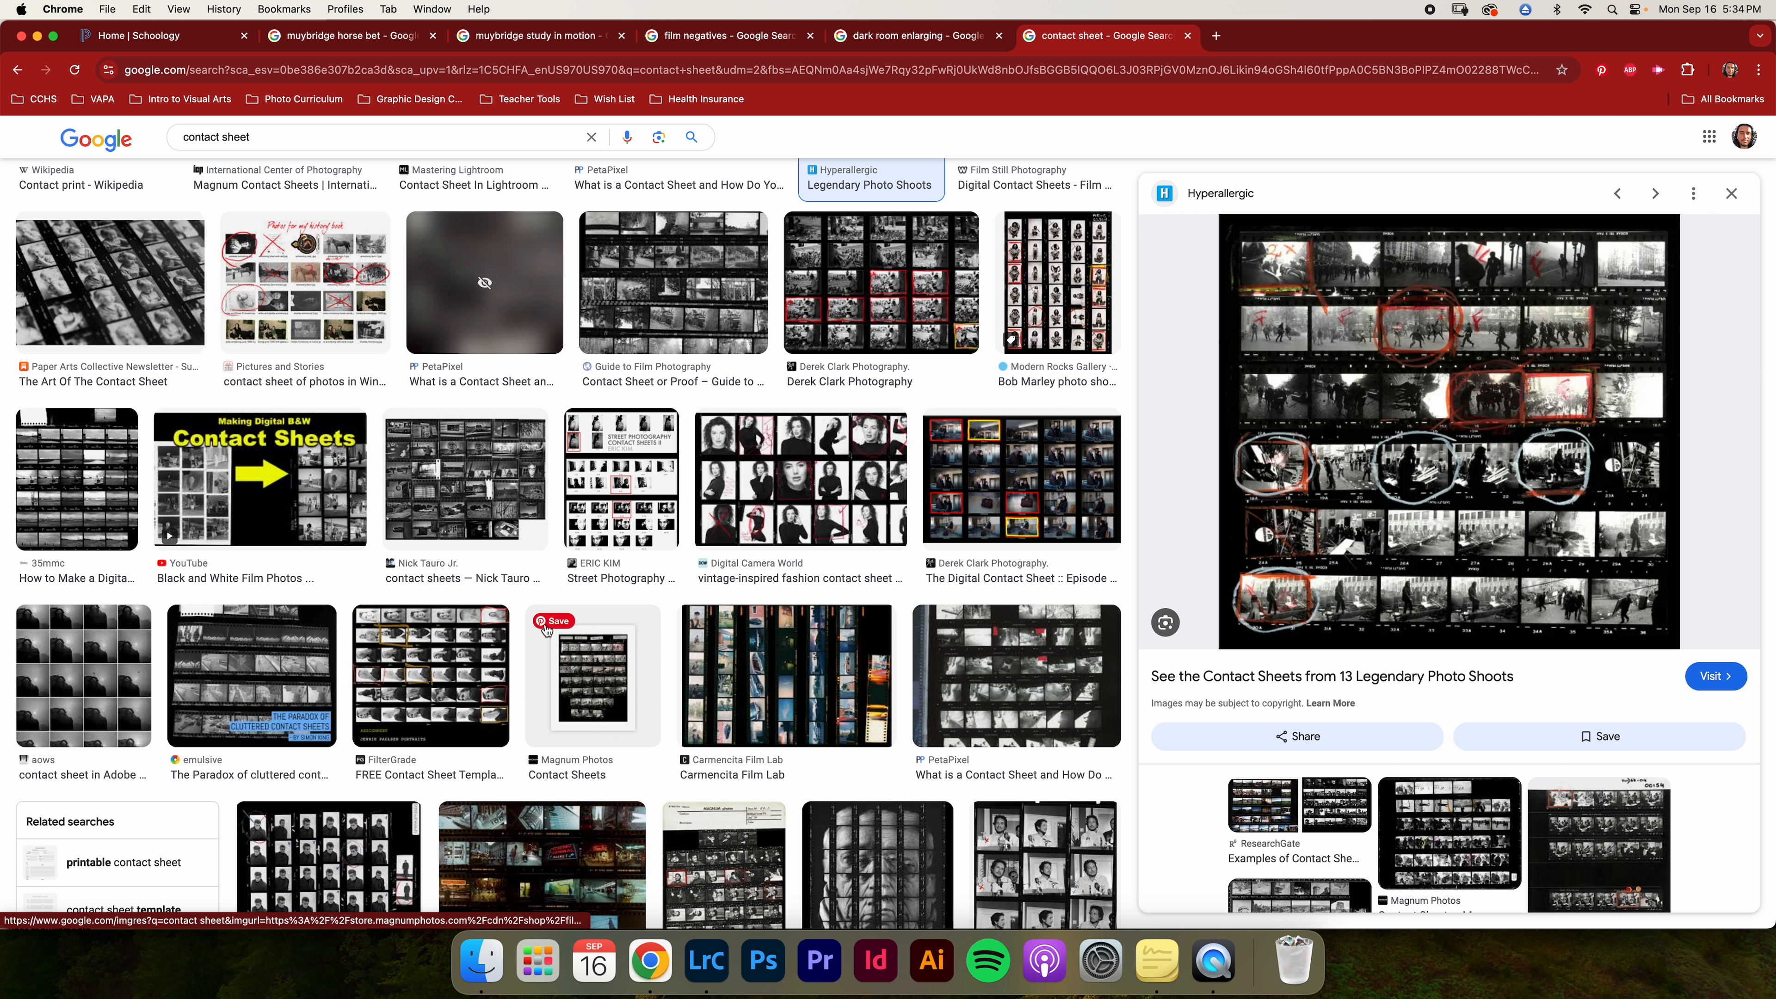
scroll(546, 629, up, 2)
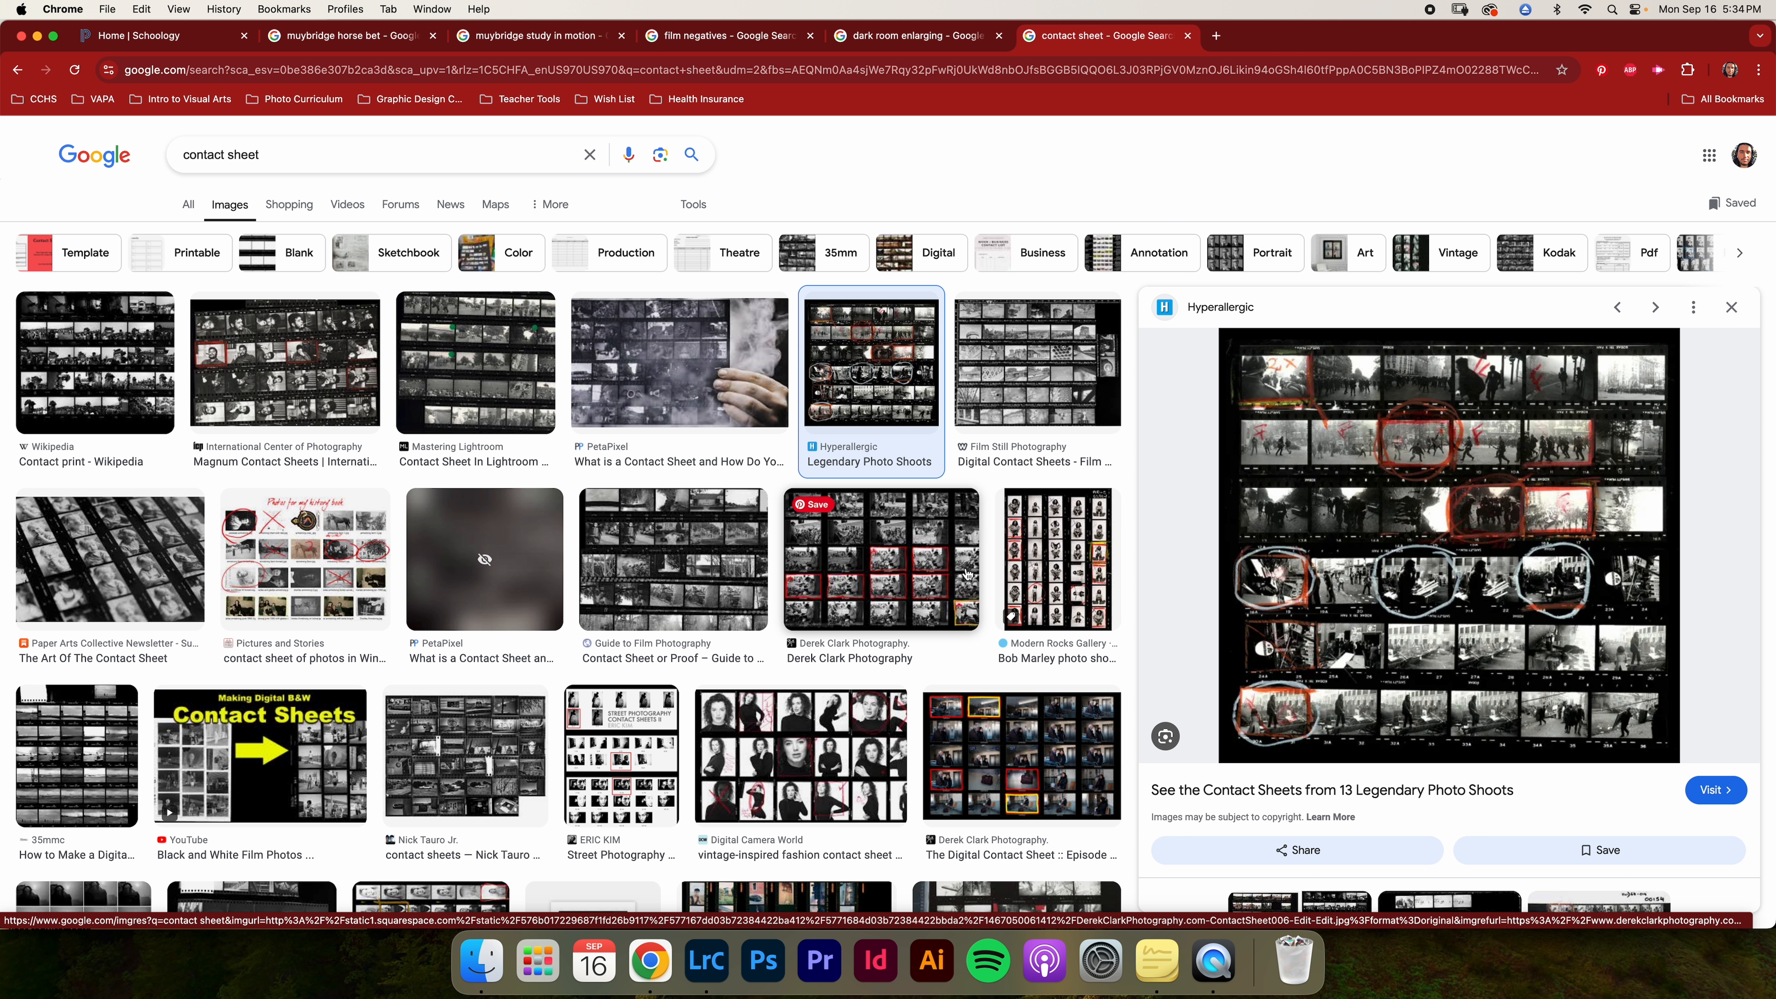
- Switch to Lightroom Classic's import window, include subfolders of the EOS_DIGITAL card's DCIM folder, and look through its photos
key(ctrl+Up)
click(711, 242)
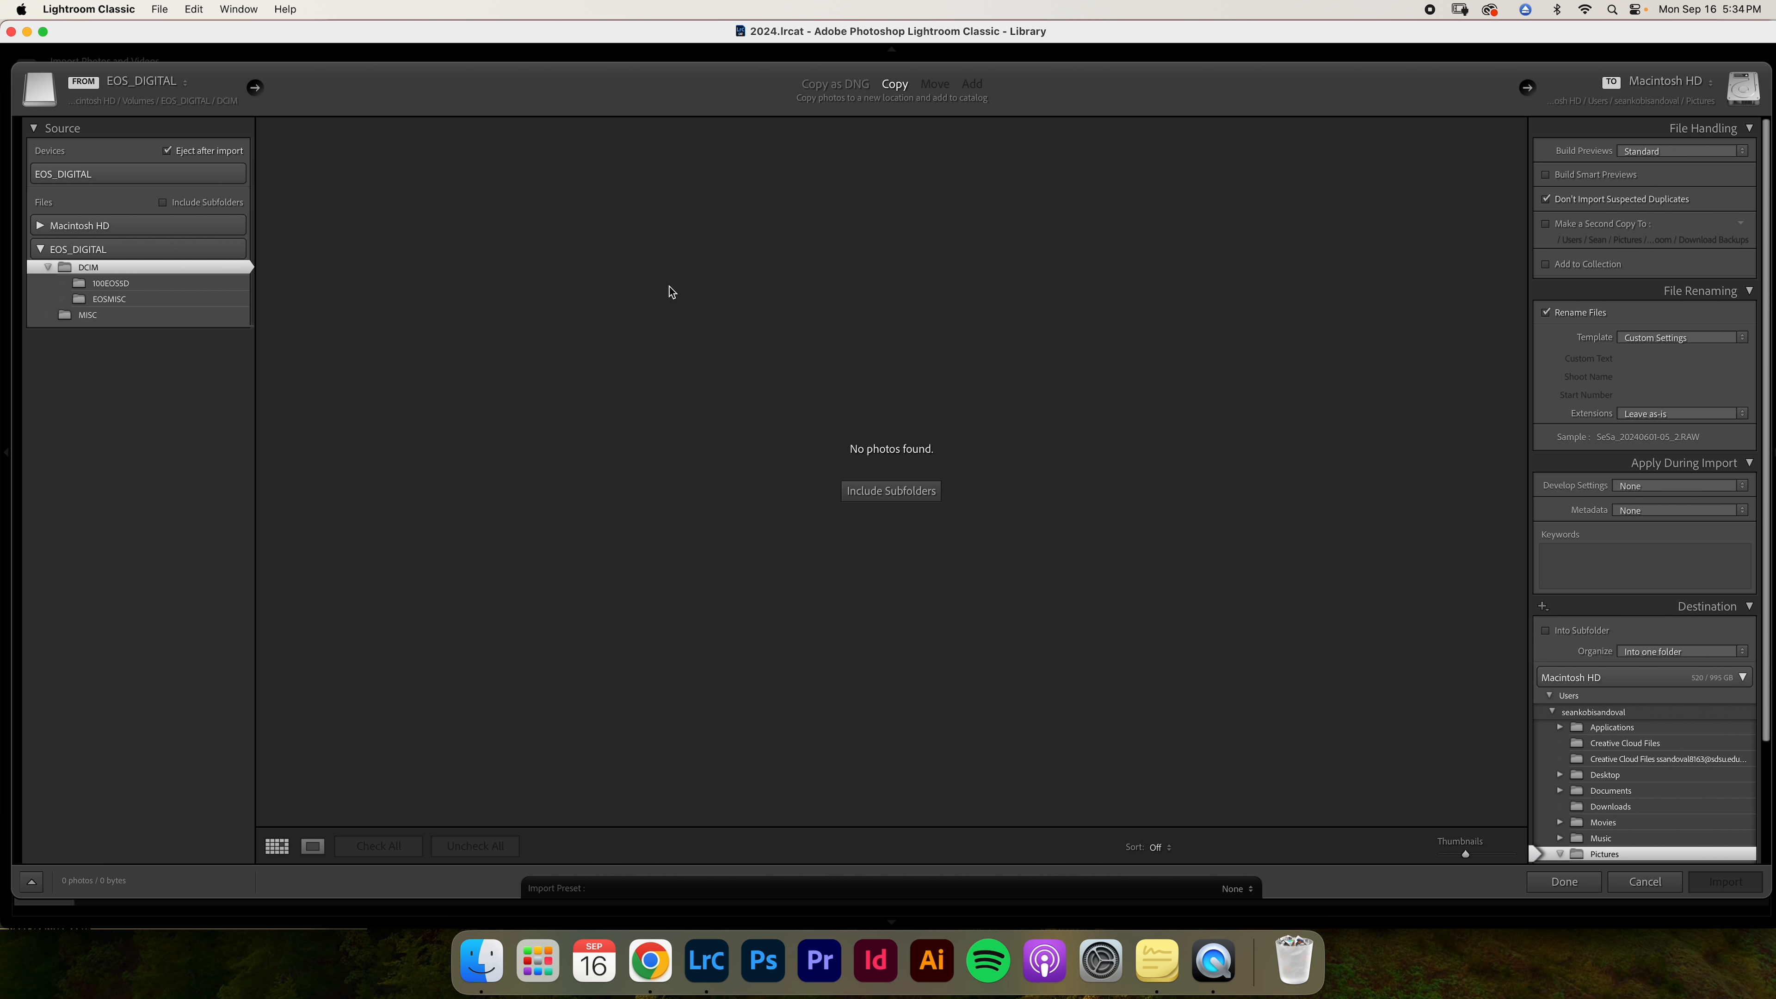
click(187, 200)
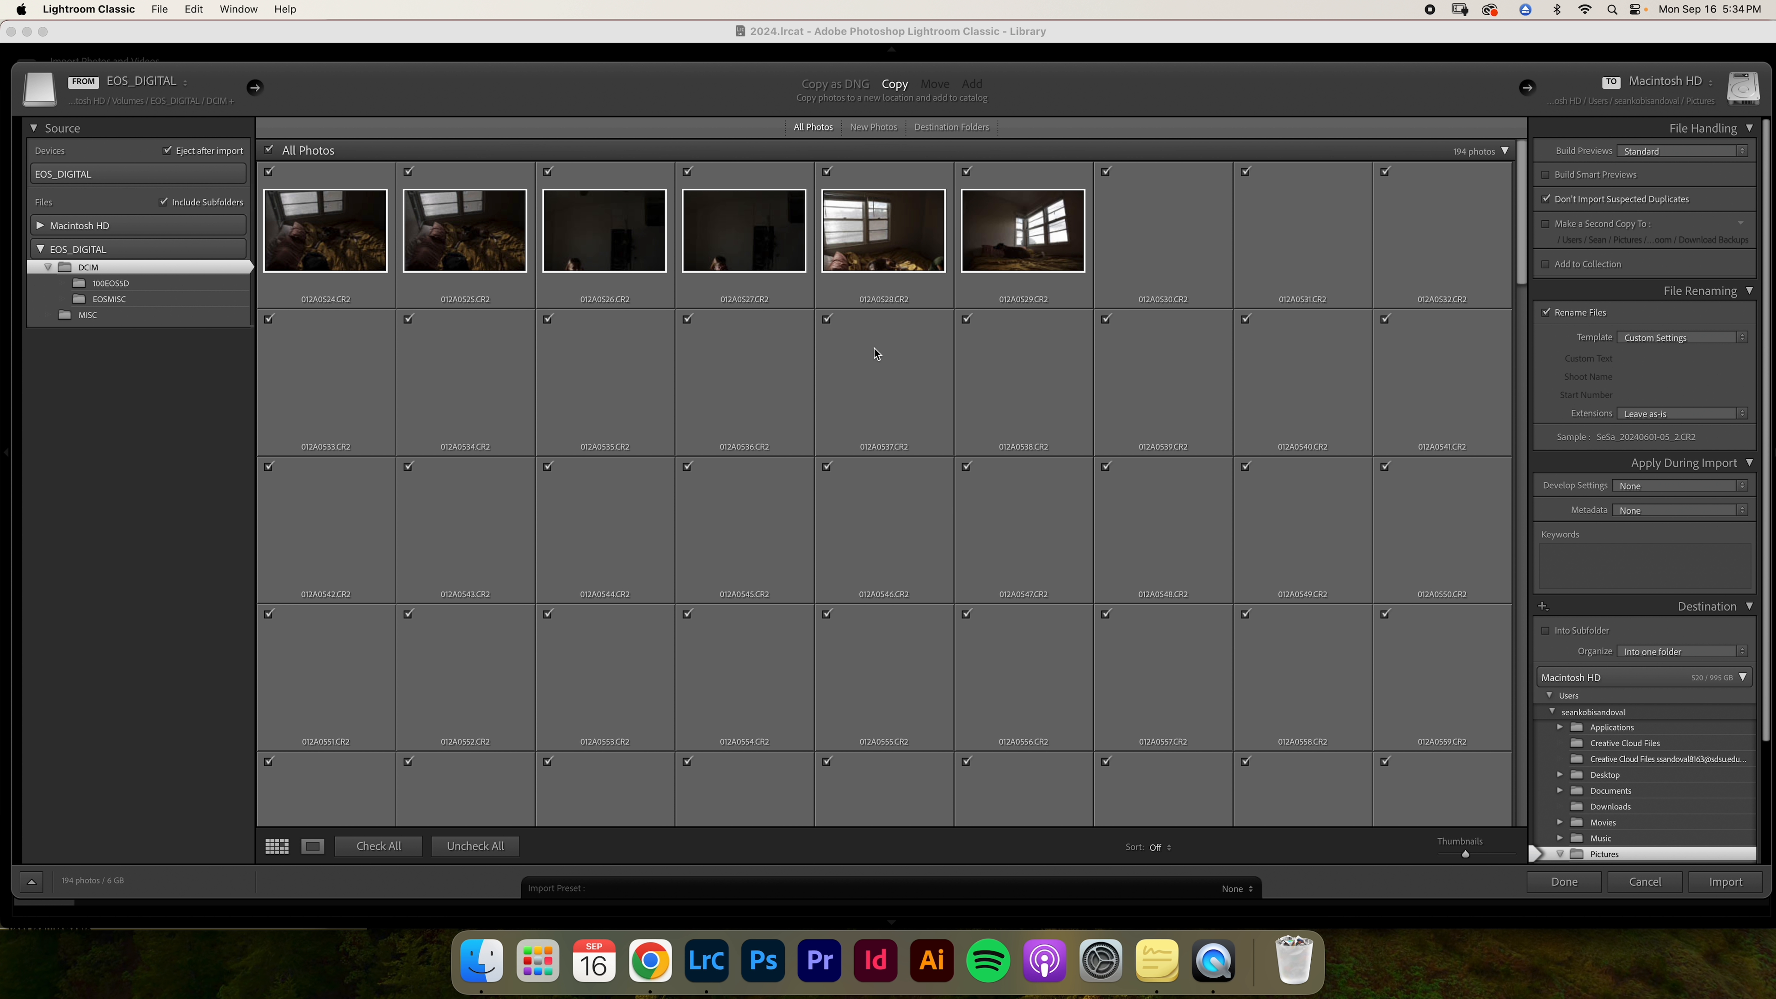
scroll(874, 347, down, 20)
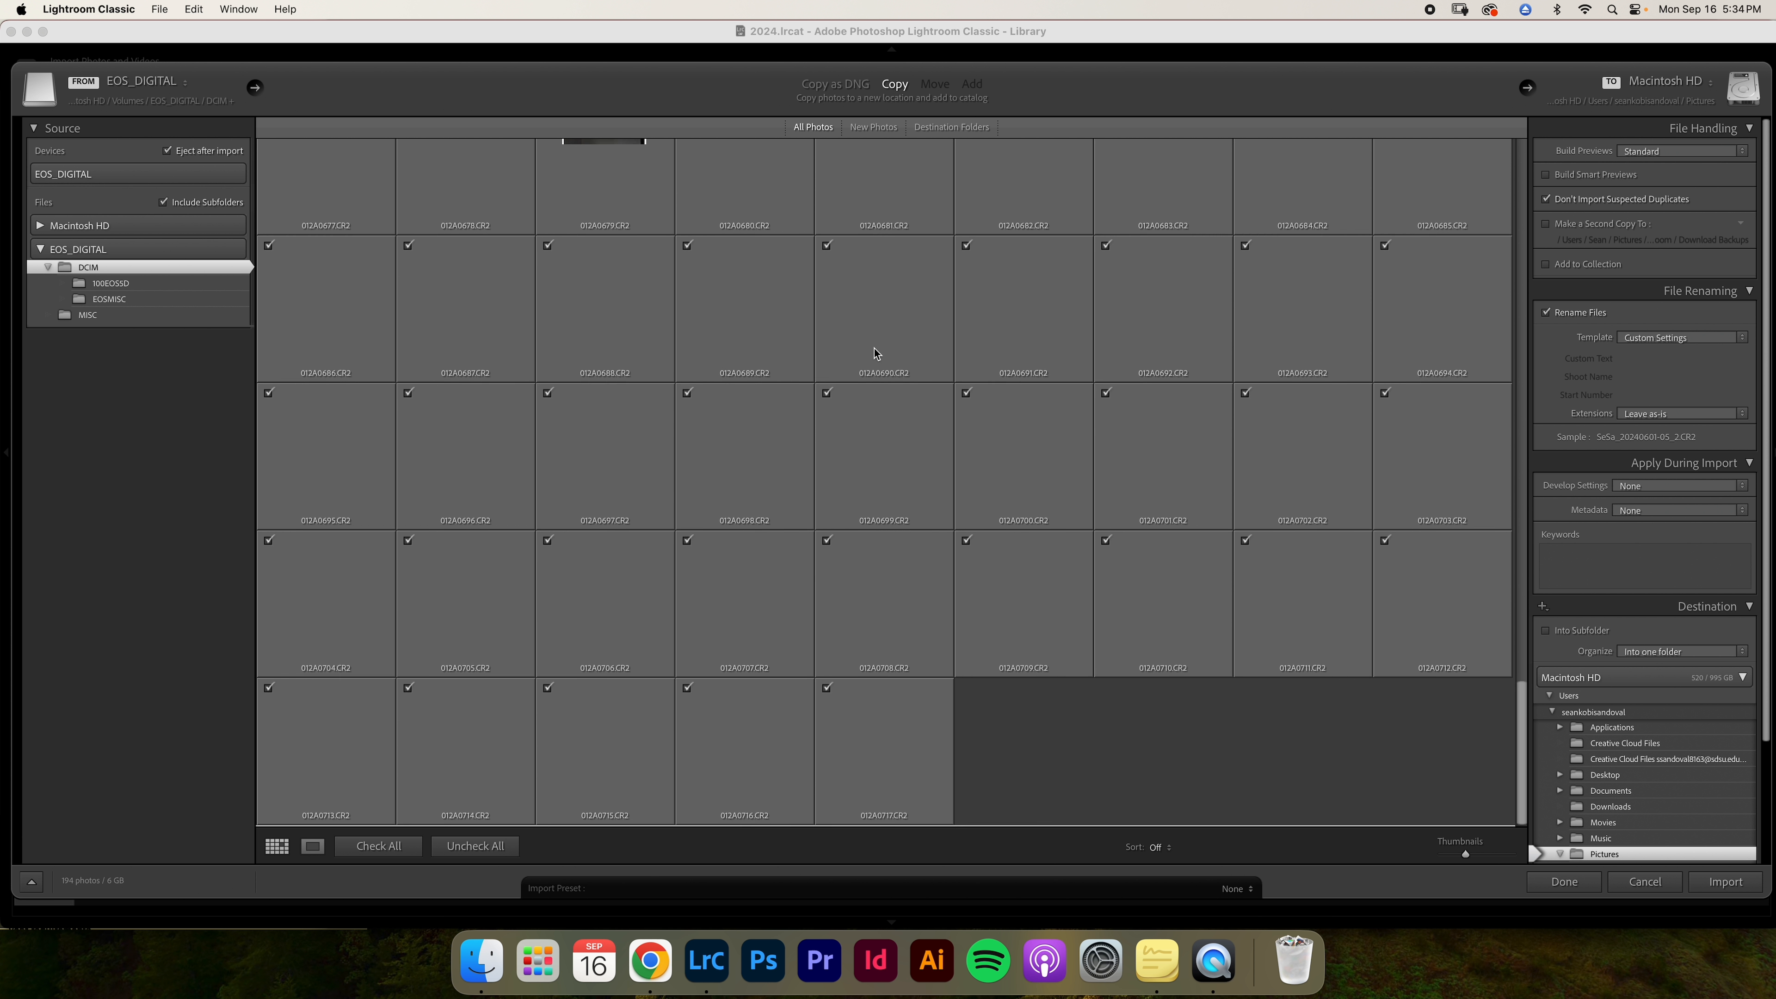
scroll(874, 352, up, 10)
scroll(1299, 374, down, 10)
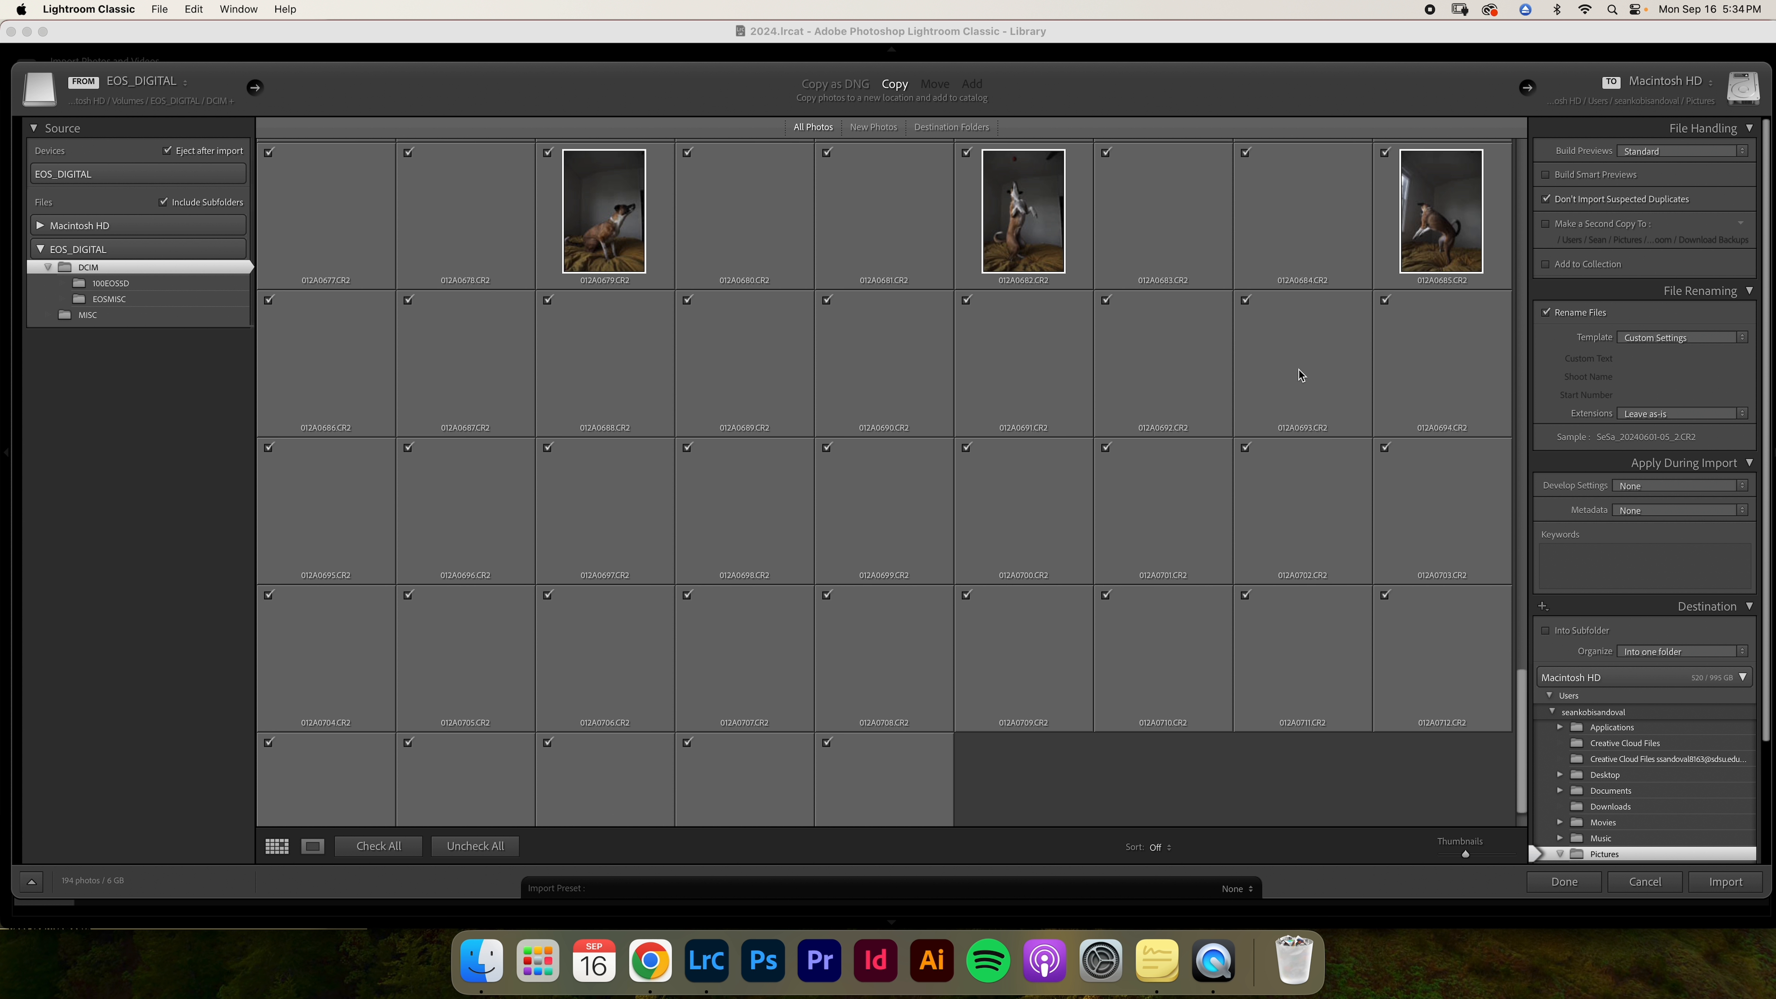
- Set the import destination to a new folder named 20240916_Fast Aperture Assignment inside 2024's Photo Shoots folder
click(1666, 83)
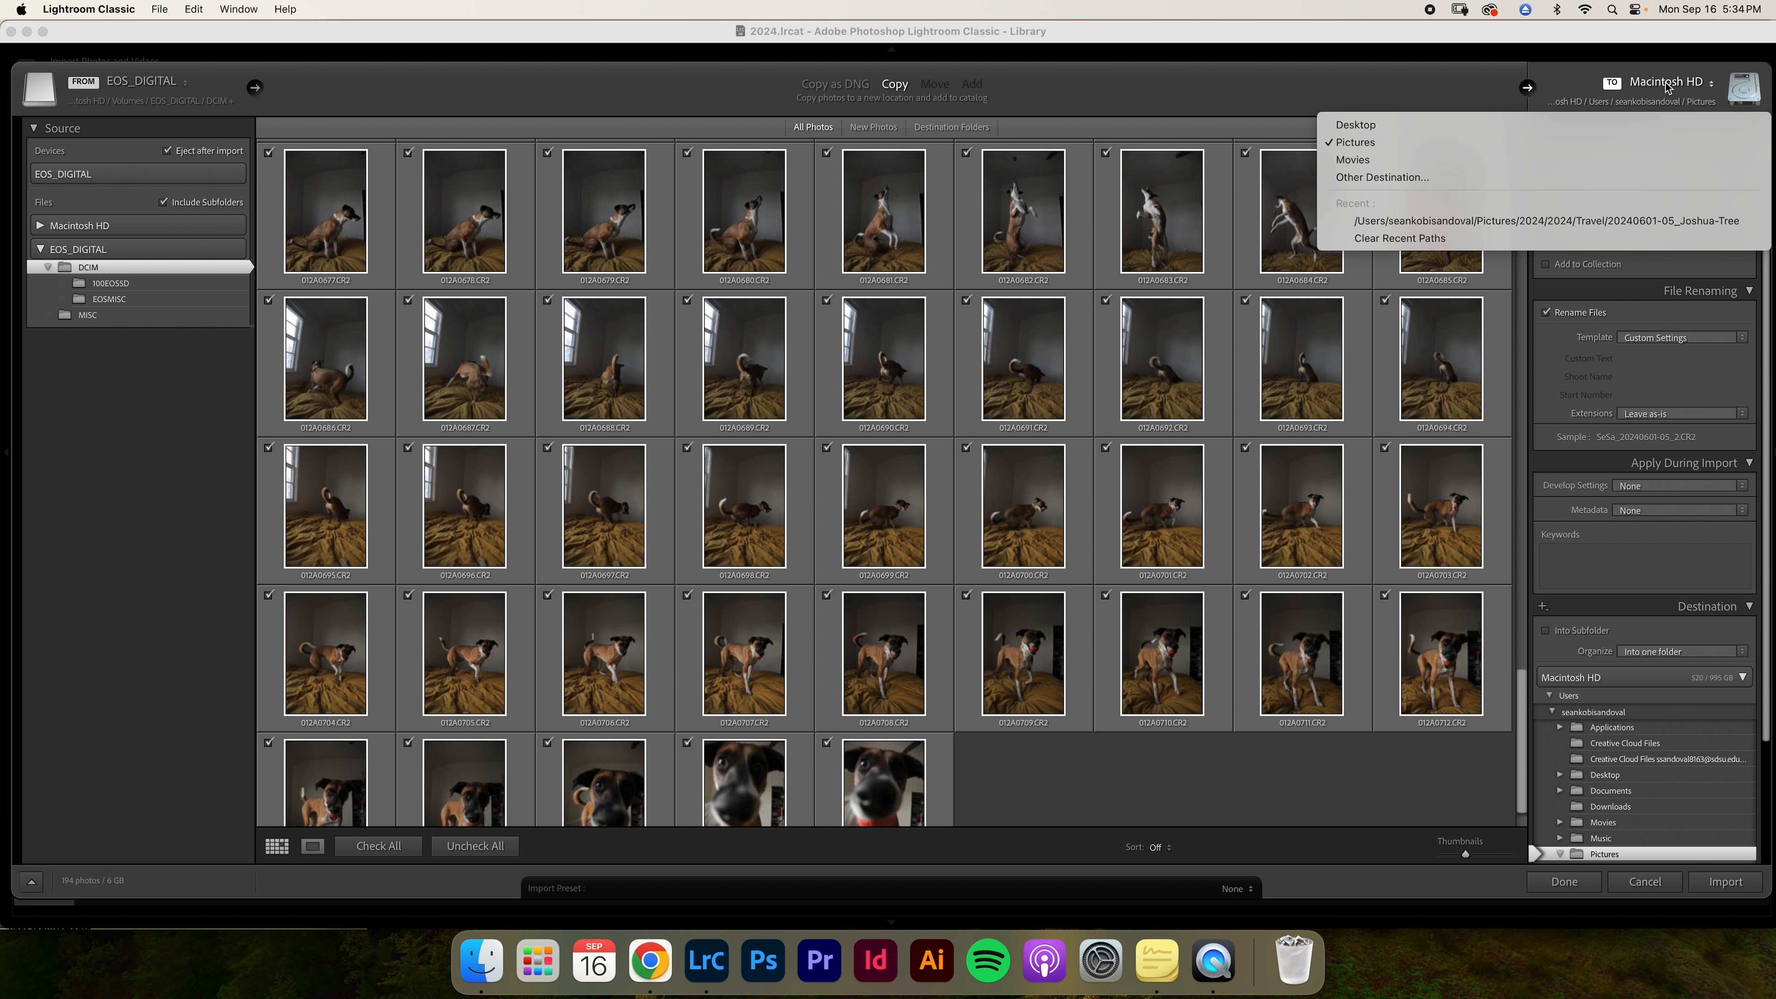
click(1440, 177)
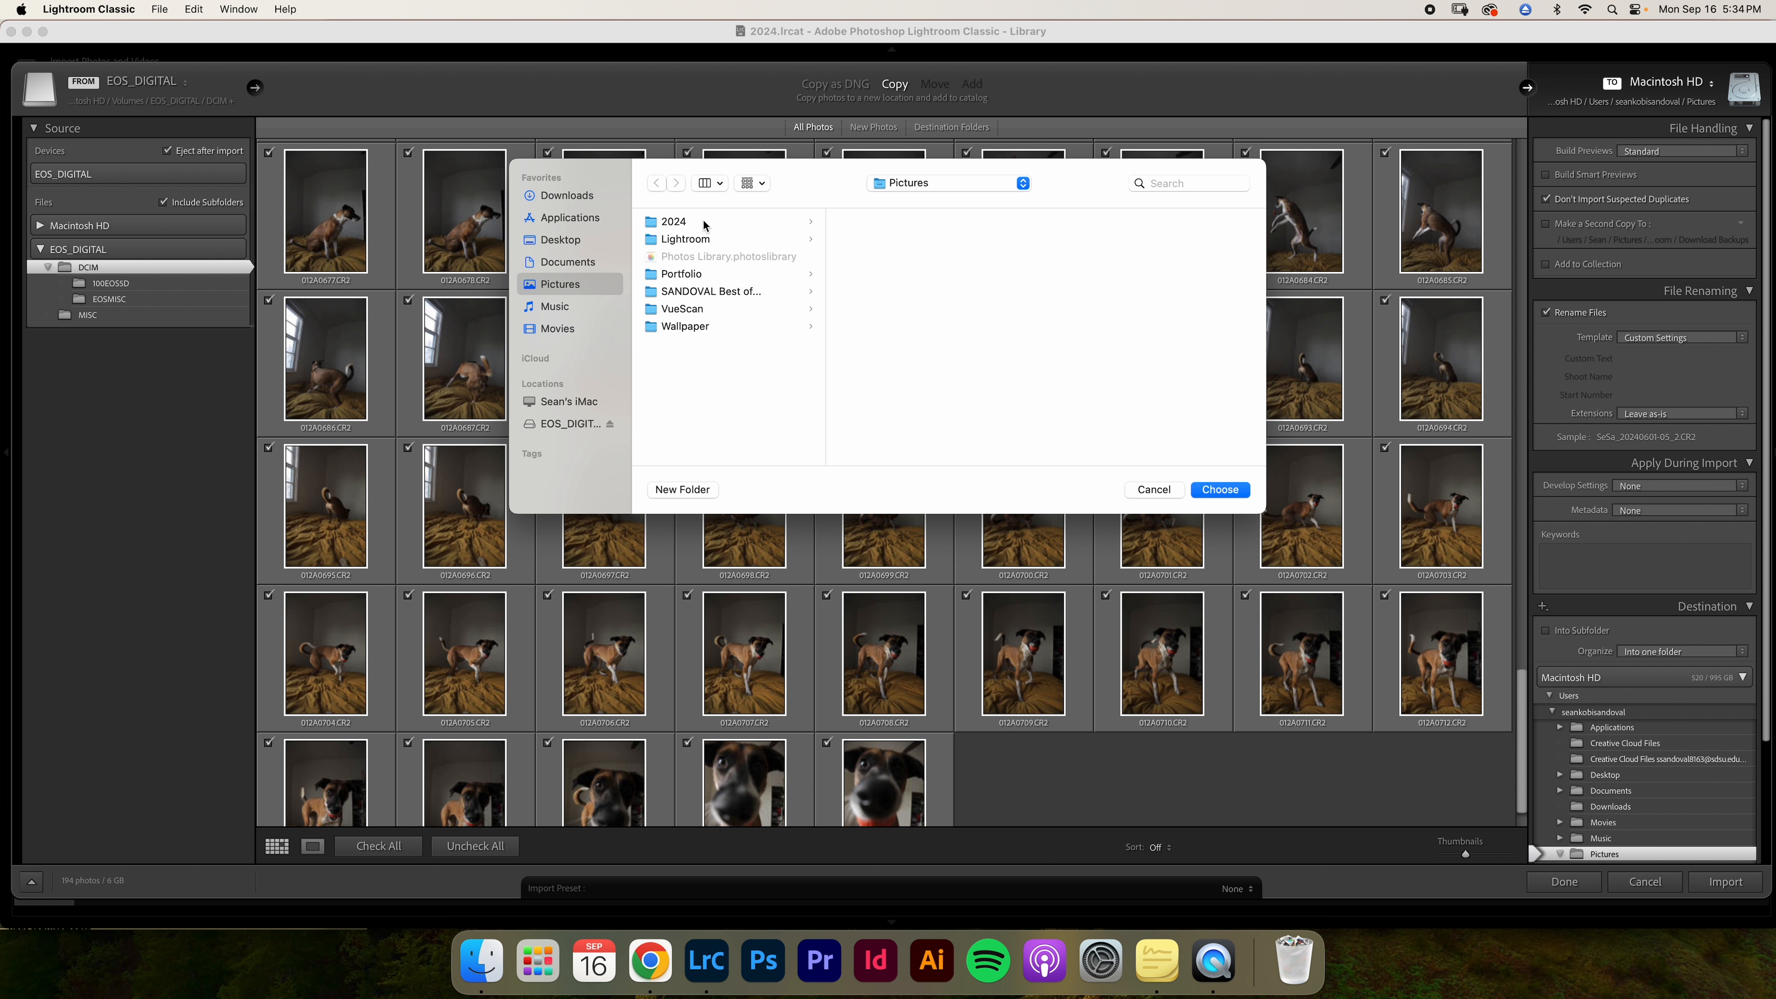
click(704, 223)
click(872, 396)
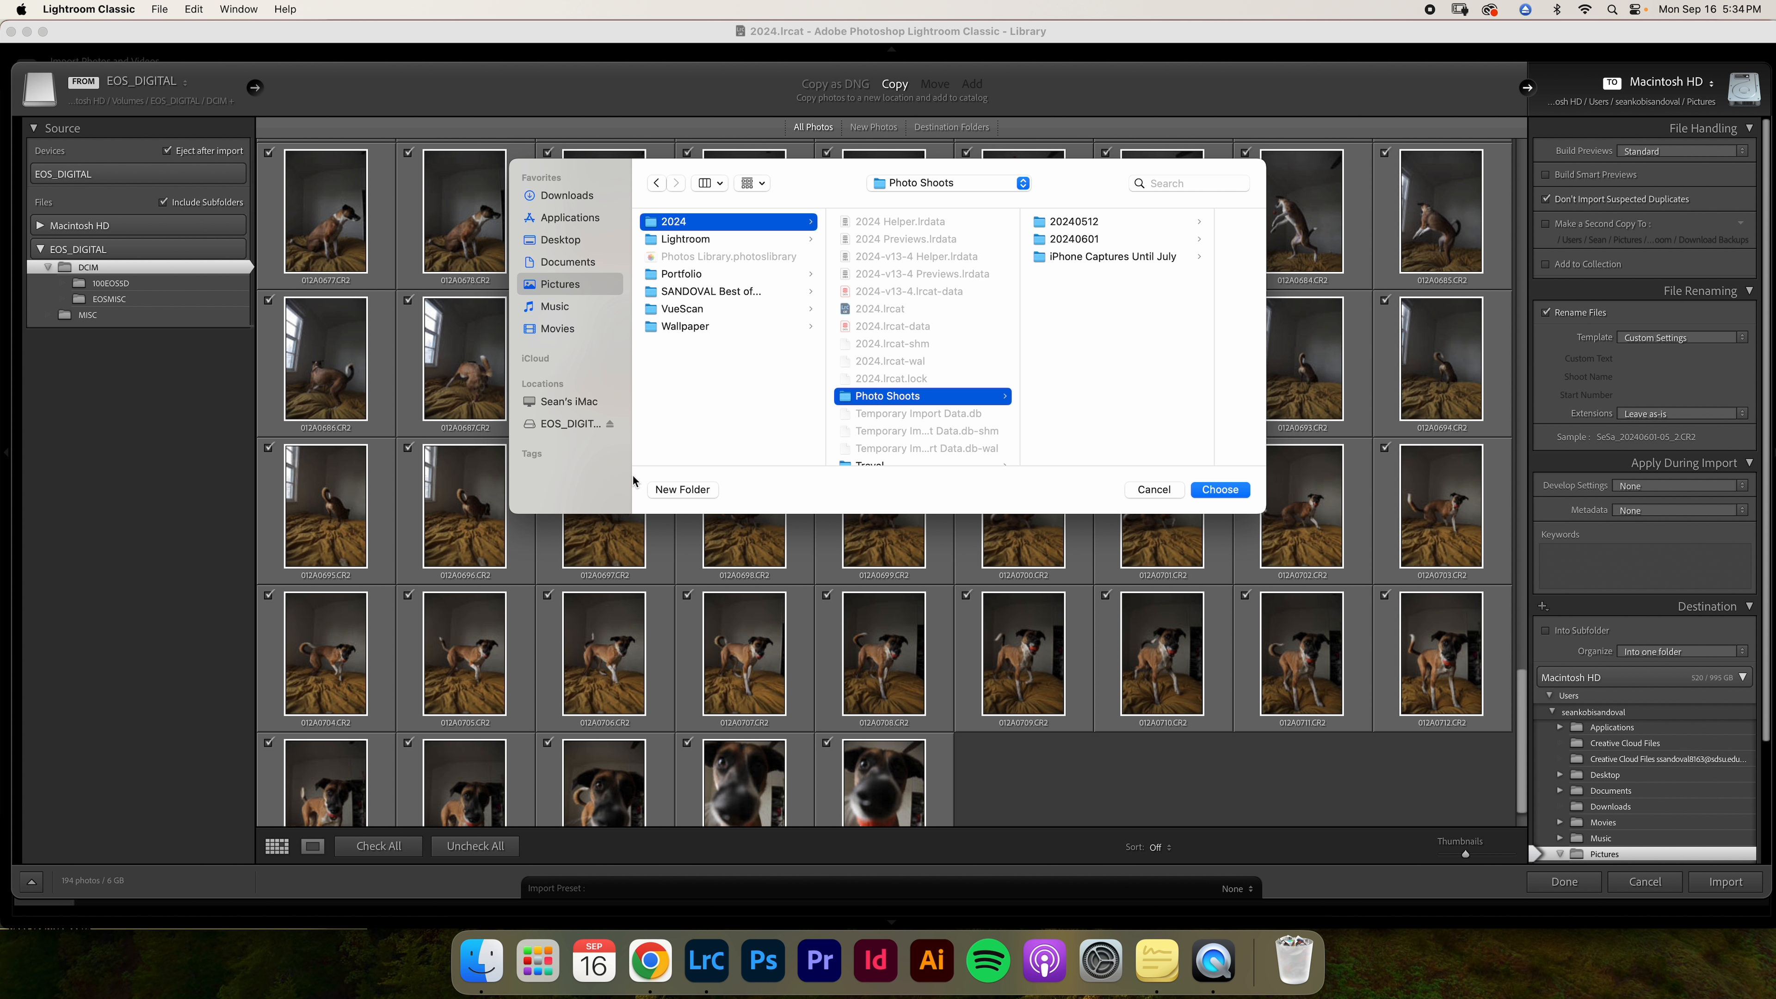
click(678, 490)
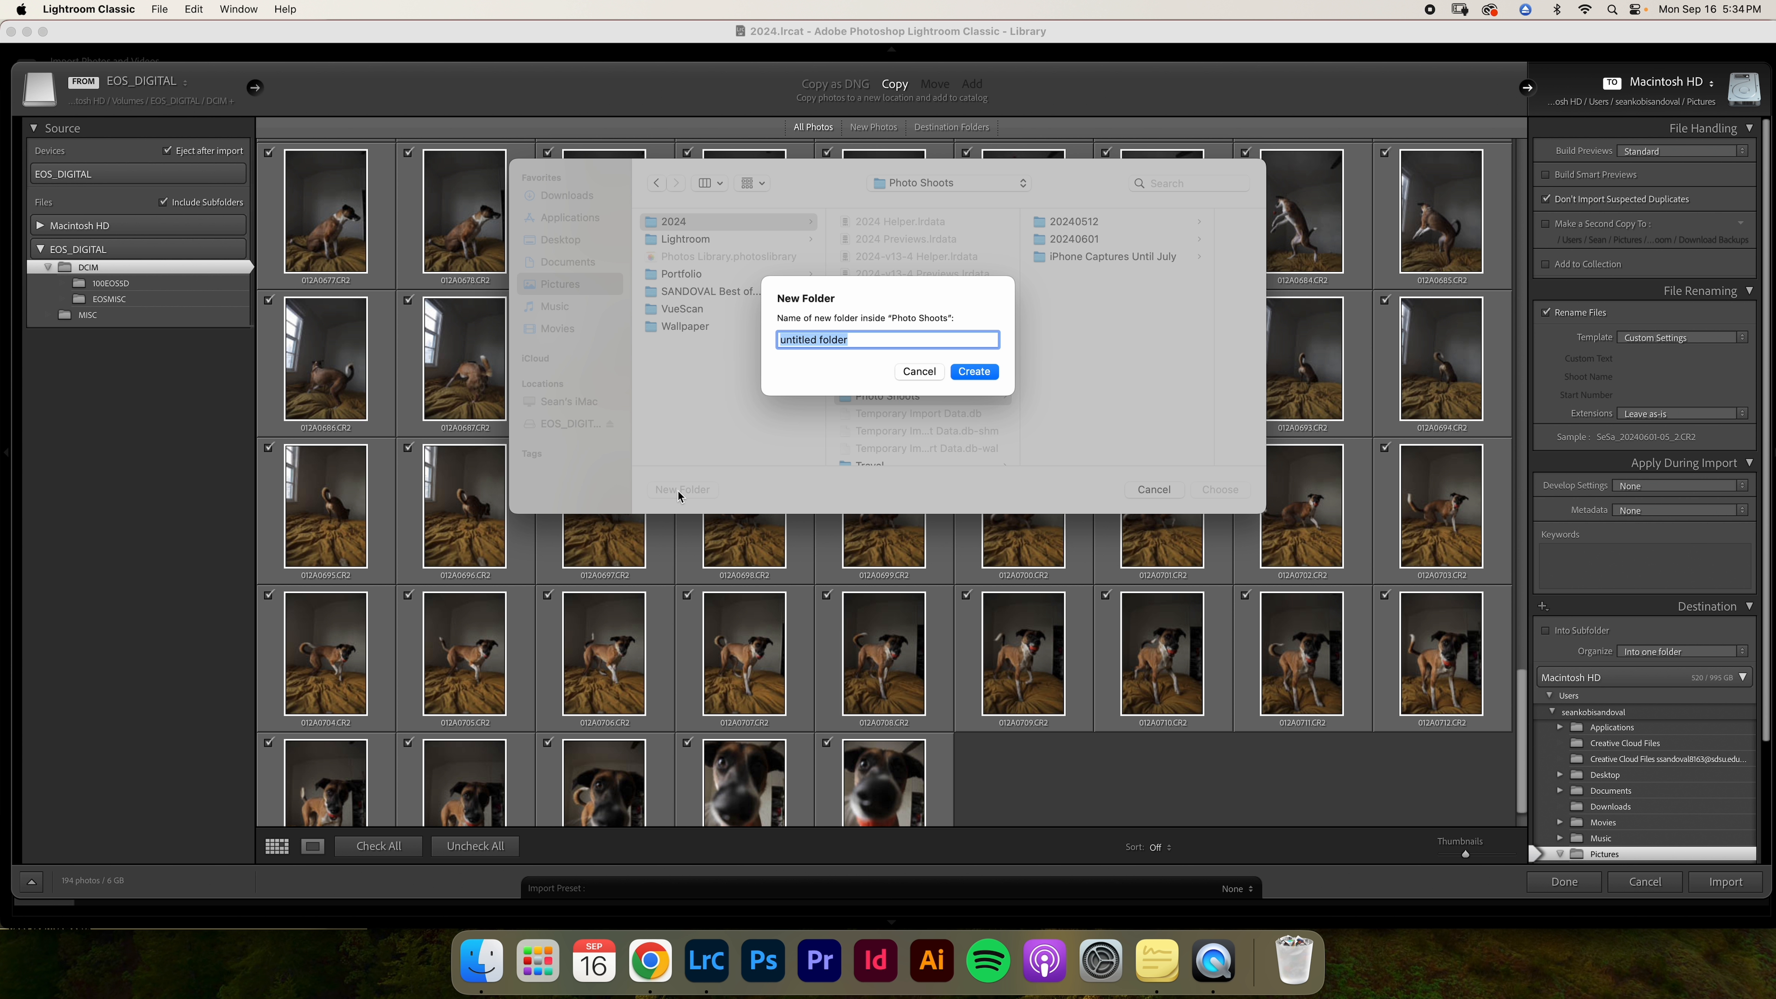
text(202)
text(0916_Fast Aperture Assignment)
key(Return)
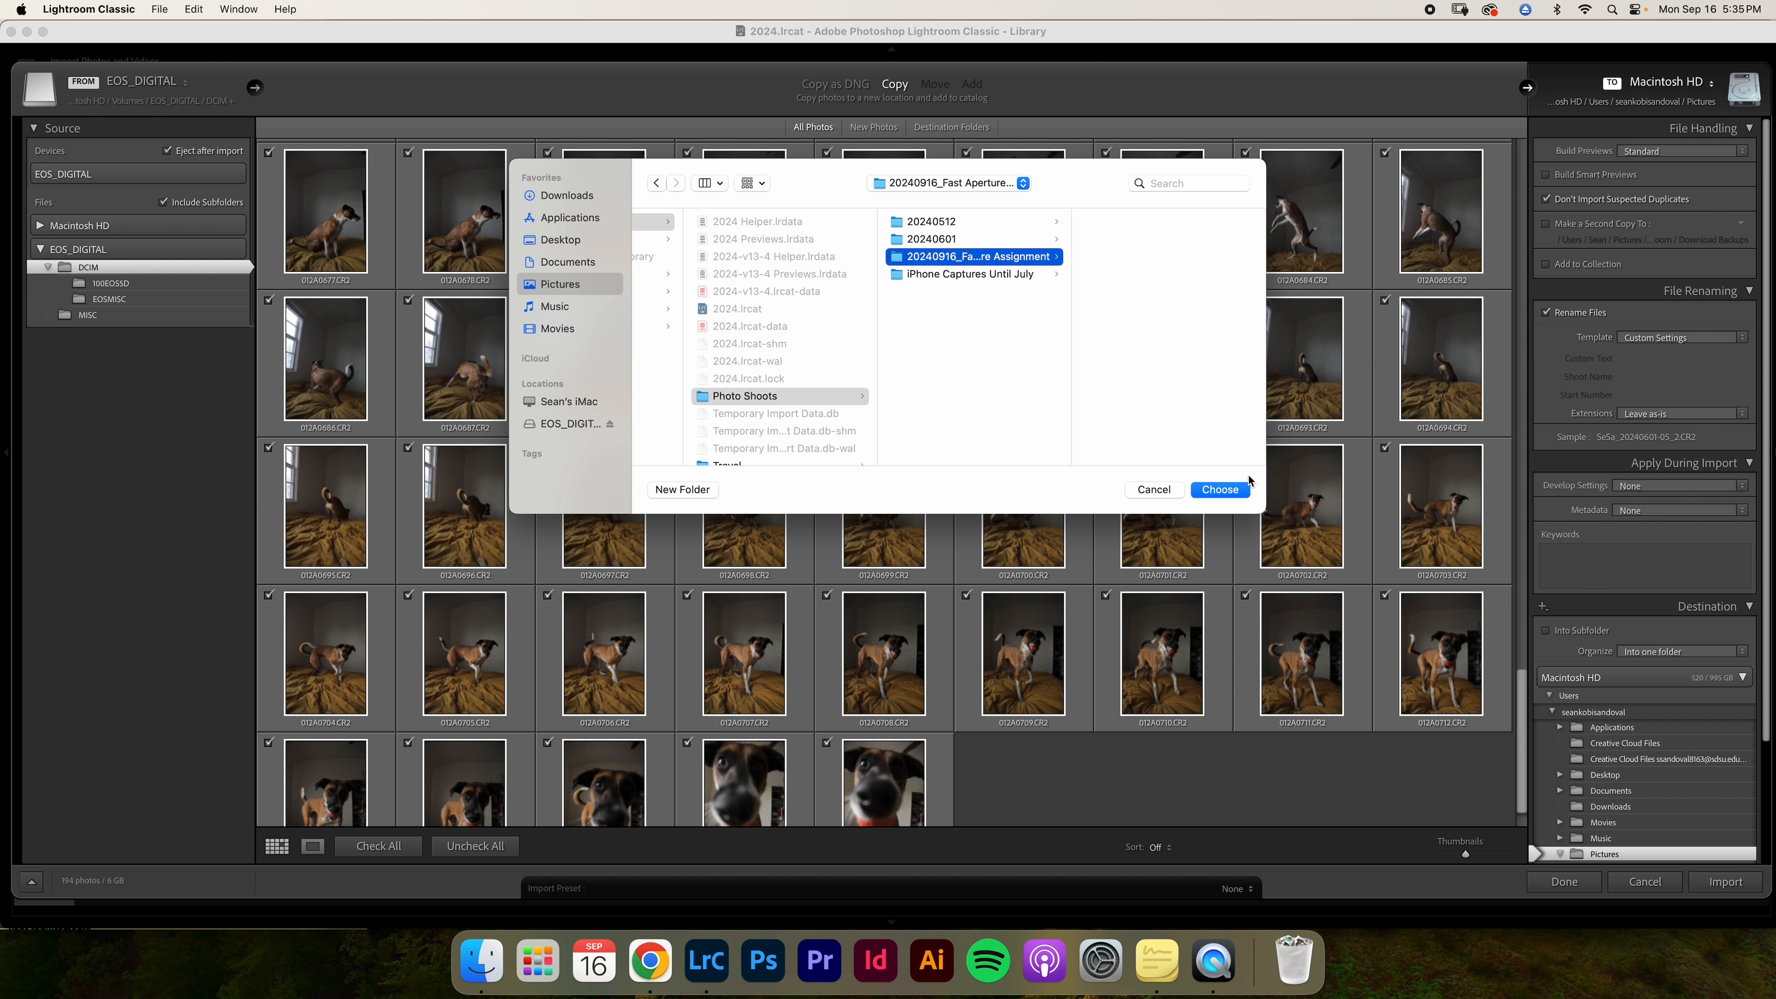
click(1220, 489)
- Edit the custom filename template to use SeSa_20240916_ followed by the import number
click(1671, 337)
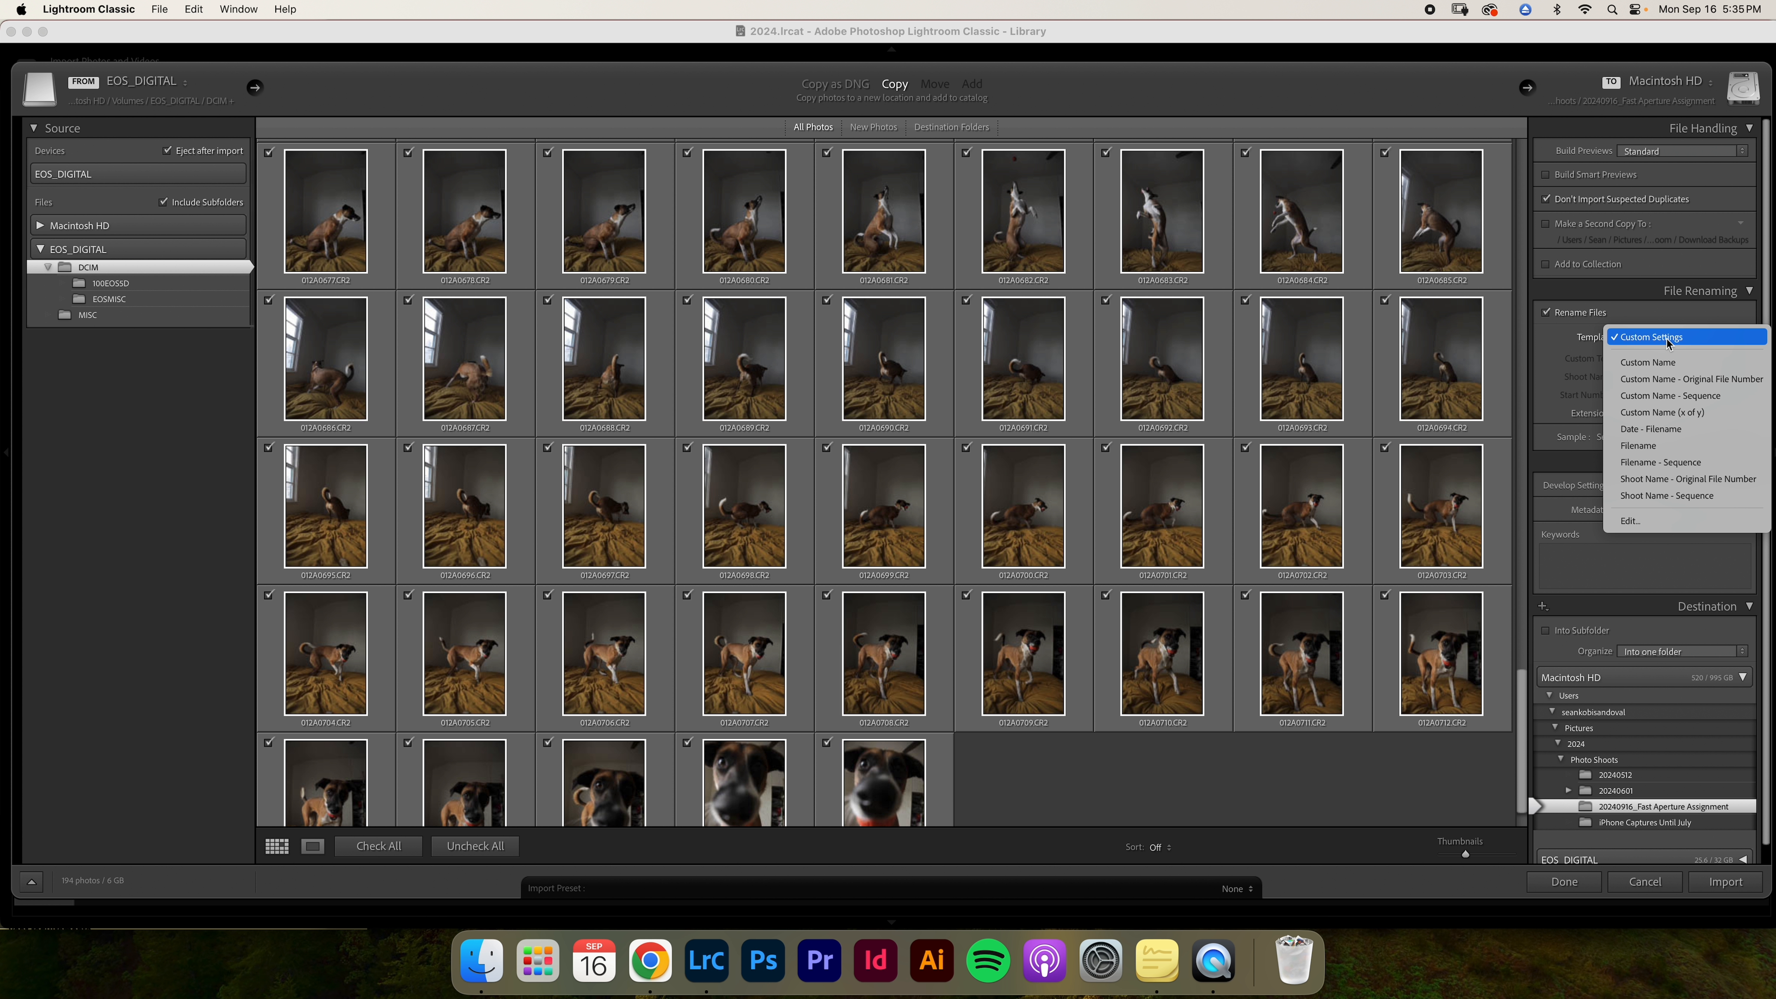
click(1650, 520)
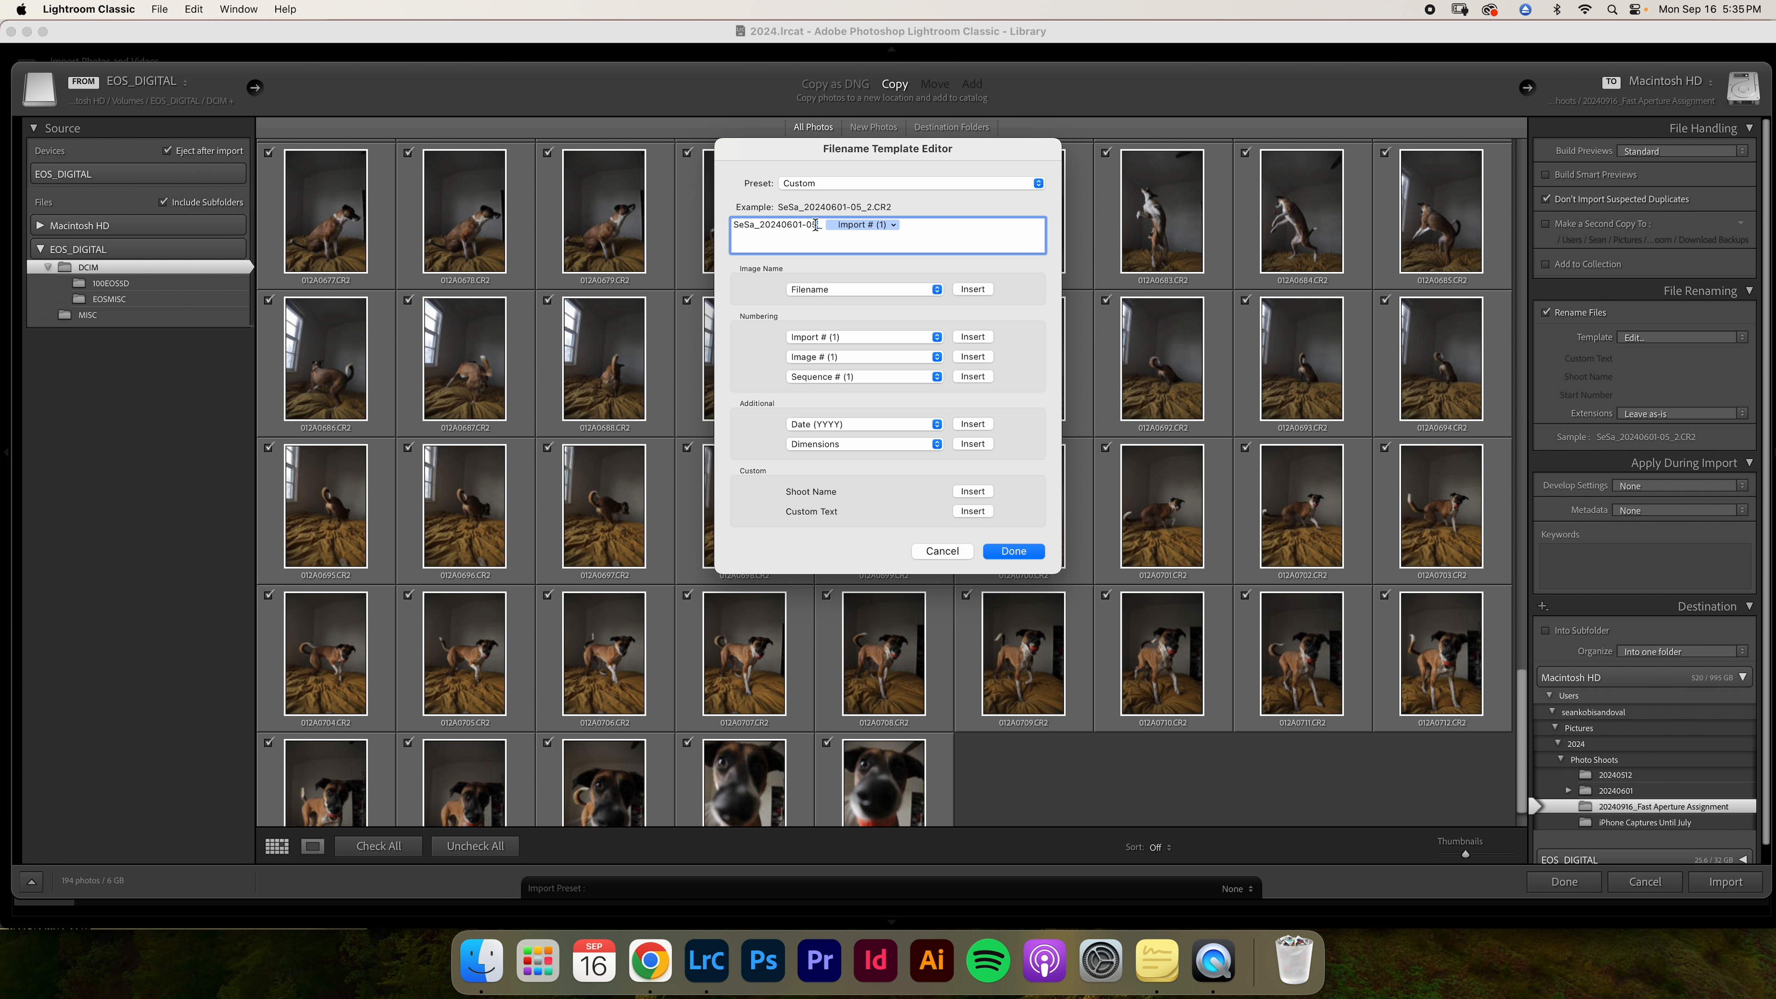
key(BackSpace)
key(BackSpace)
key(BackSpace)
key(BackSpace)
key(BackSpace)
key(BackSpace)
key(BackSpace)
text(0916)
click(911, 238)
key(BackSpace)
click(961, 338)
click(1013, 551)
- Place the files in a subfolder named Captured, keep them organized into one folder, and run the import
scroll(1580, 615, down, 1)
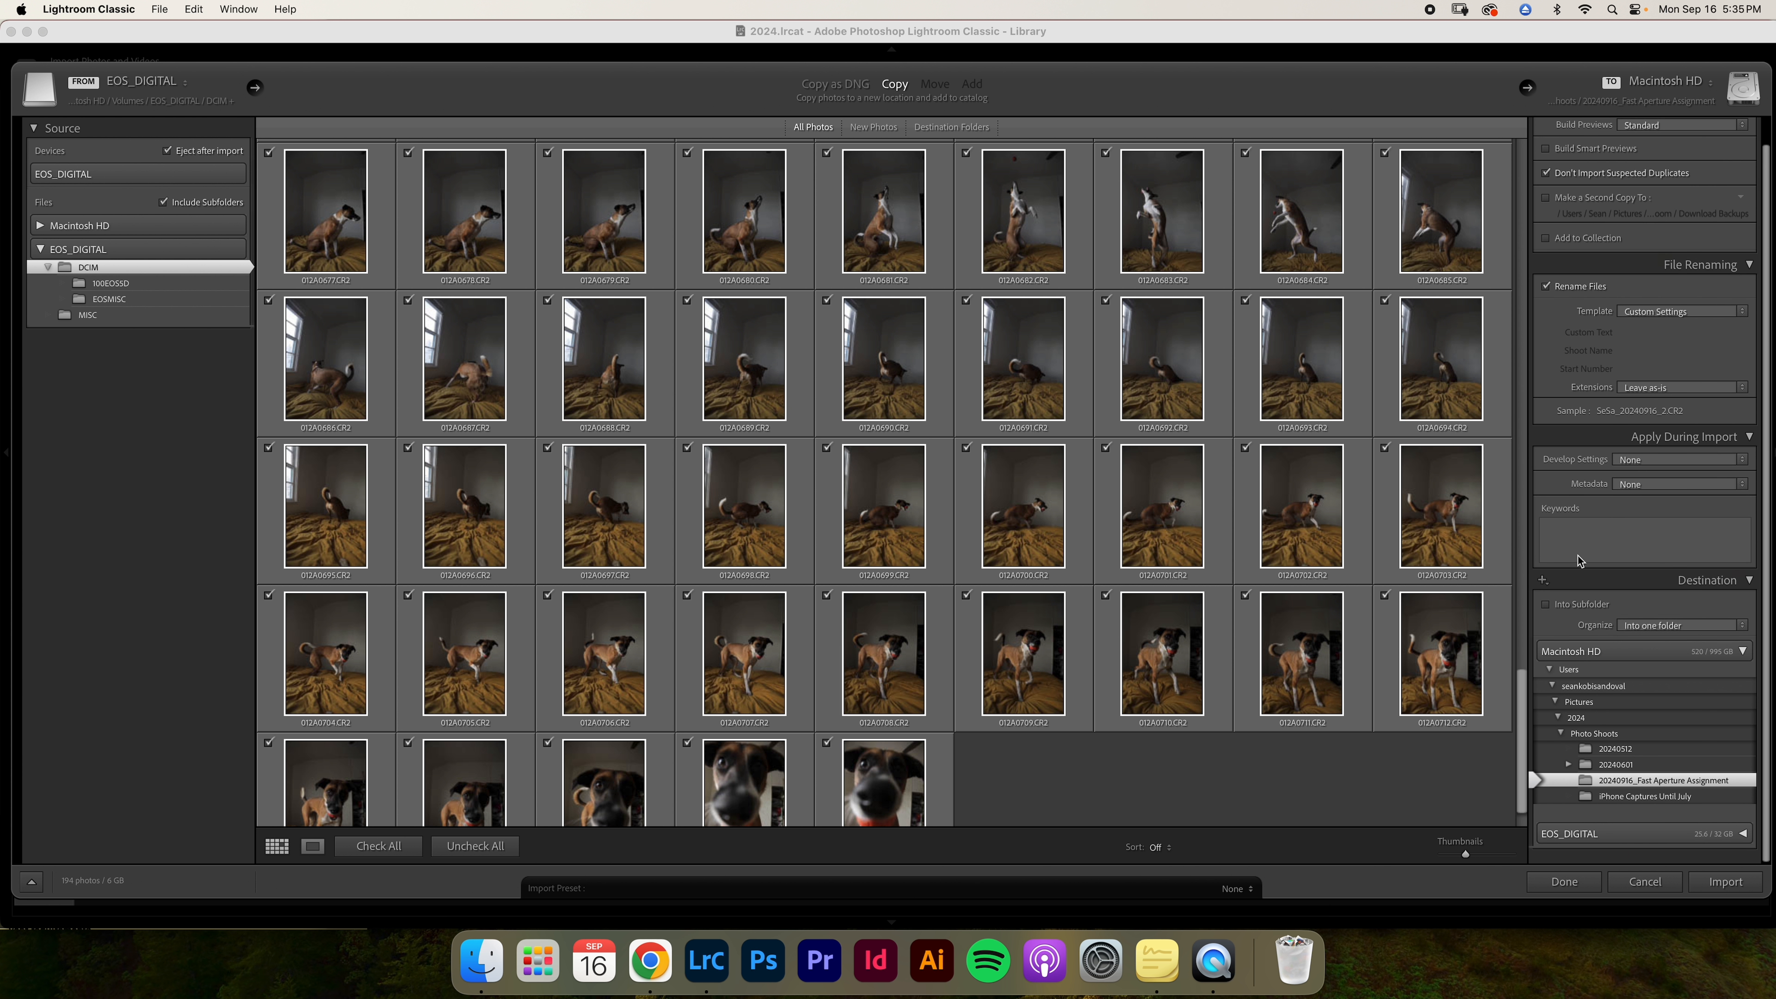
click(1580, 615)
text(Captured)
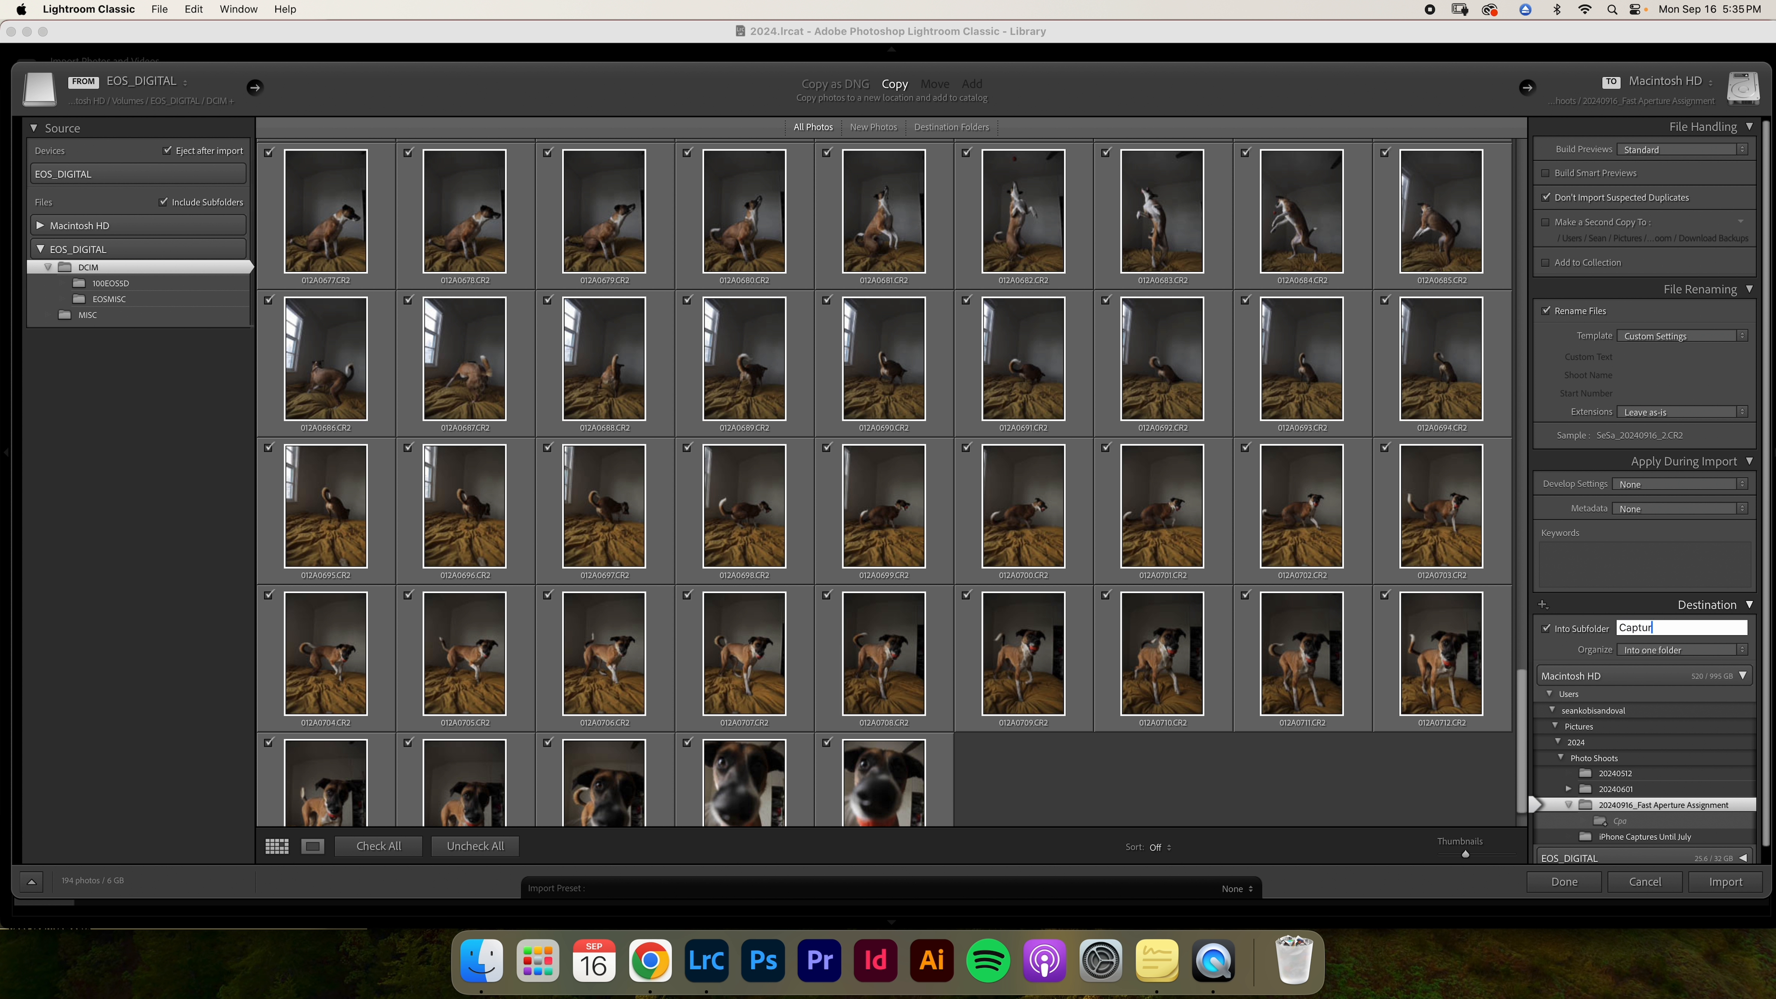
click(1739, 651)
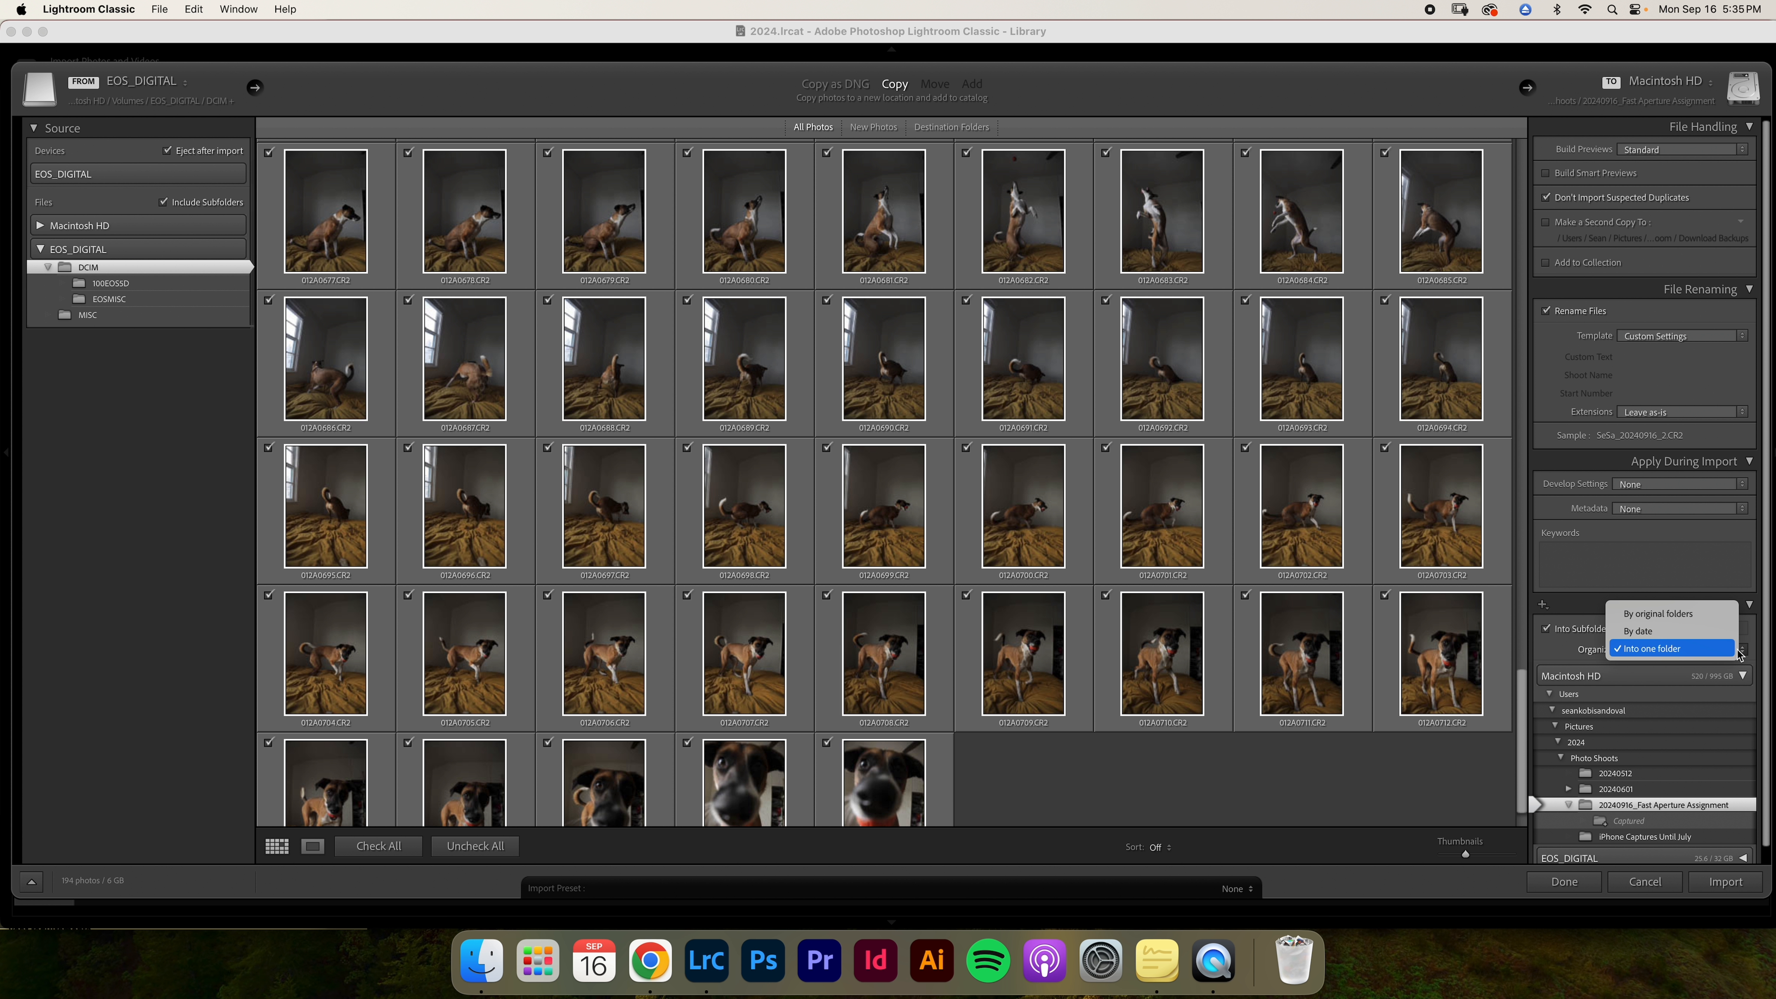
click(1738, 649)
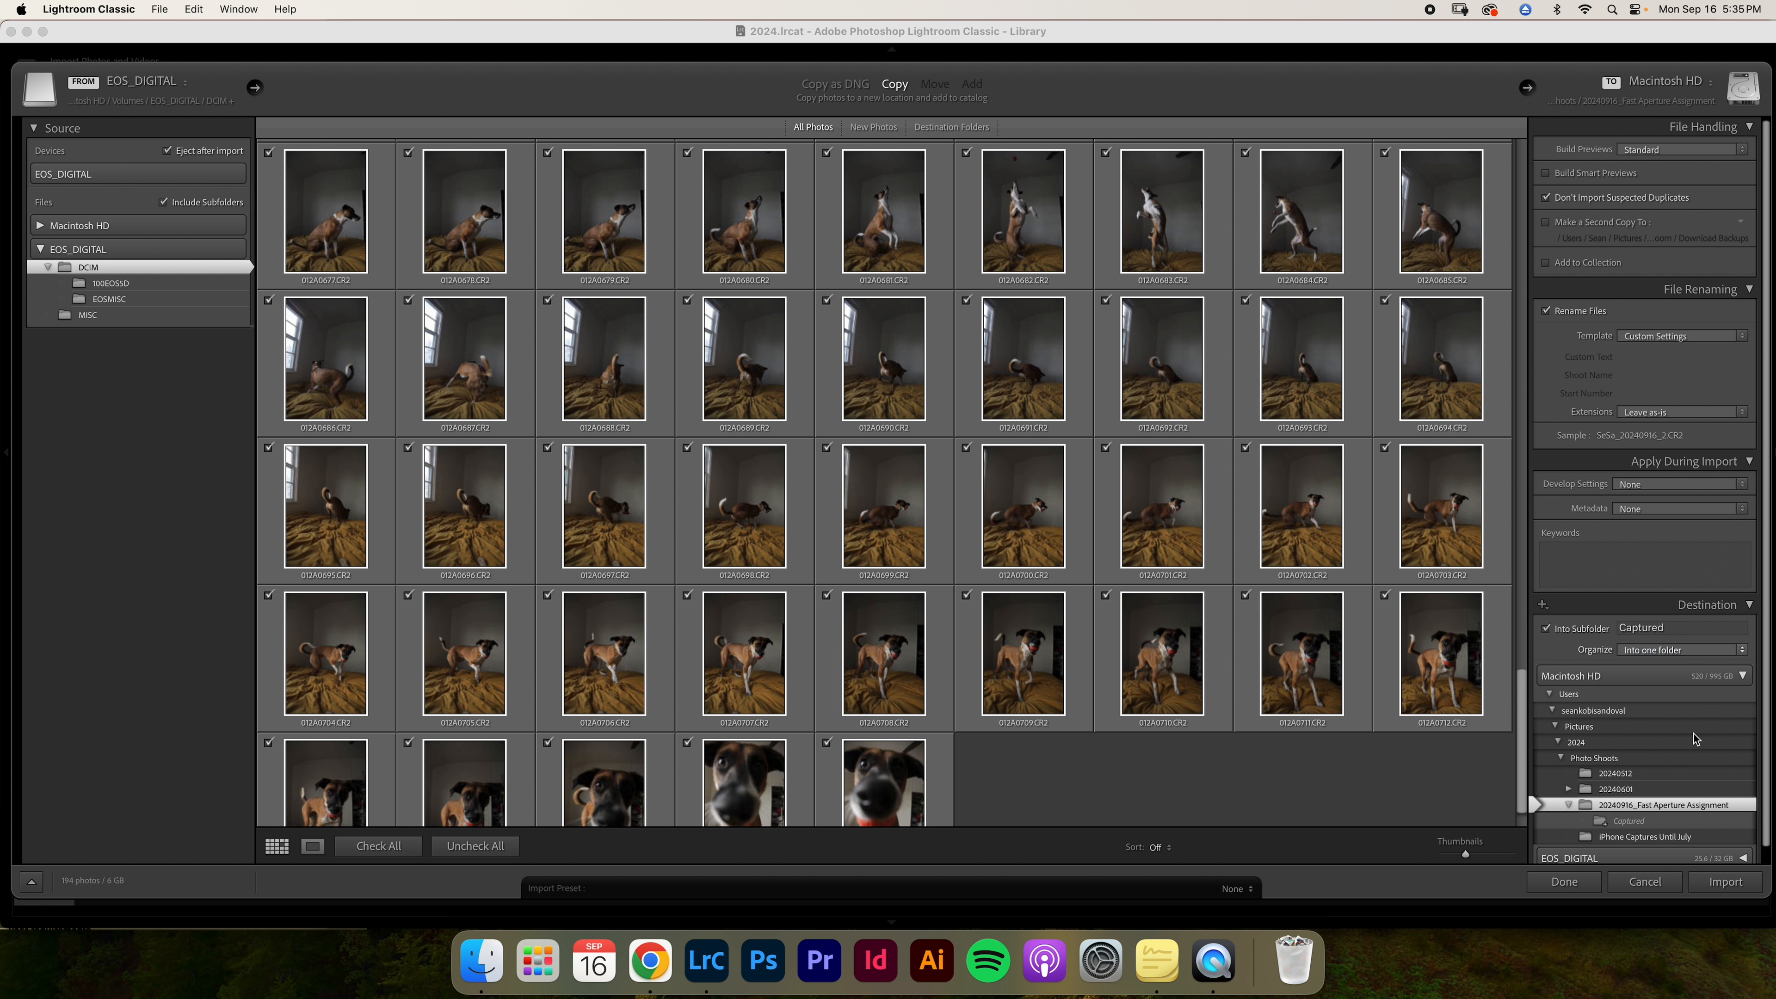
click(1726, 882)
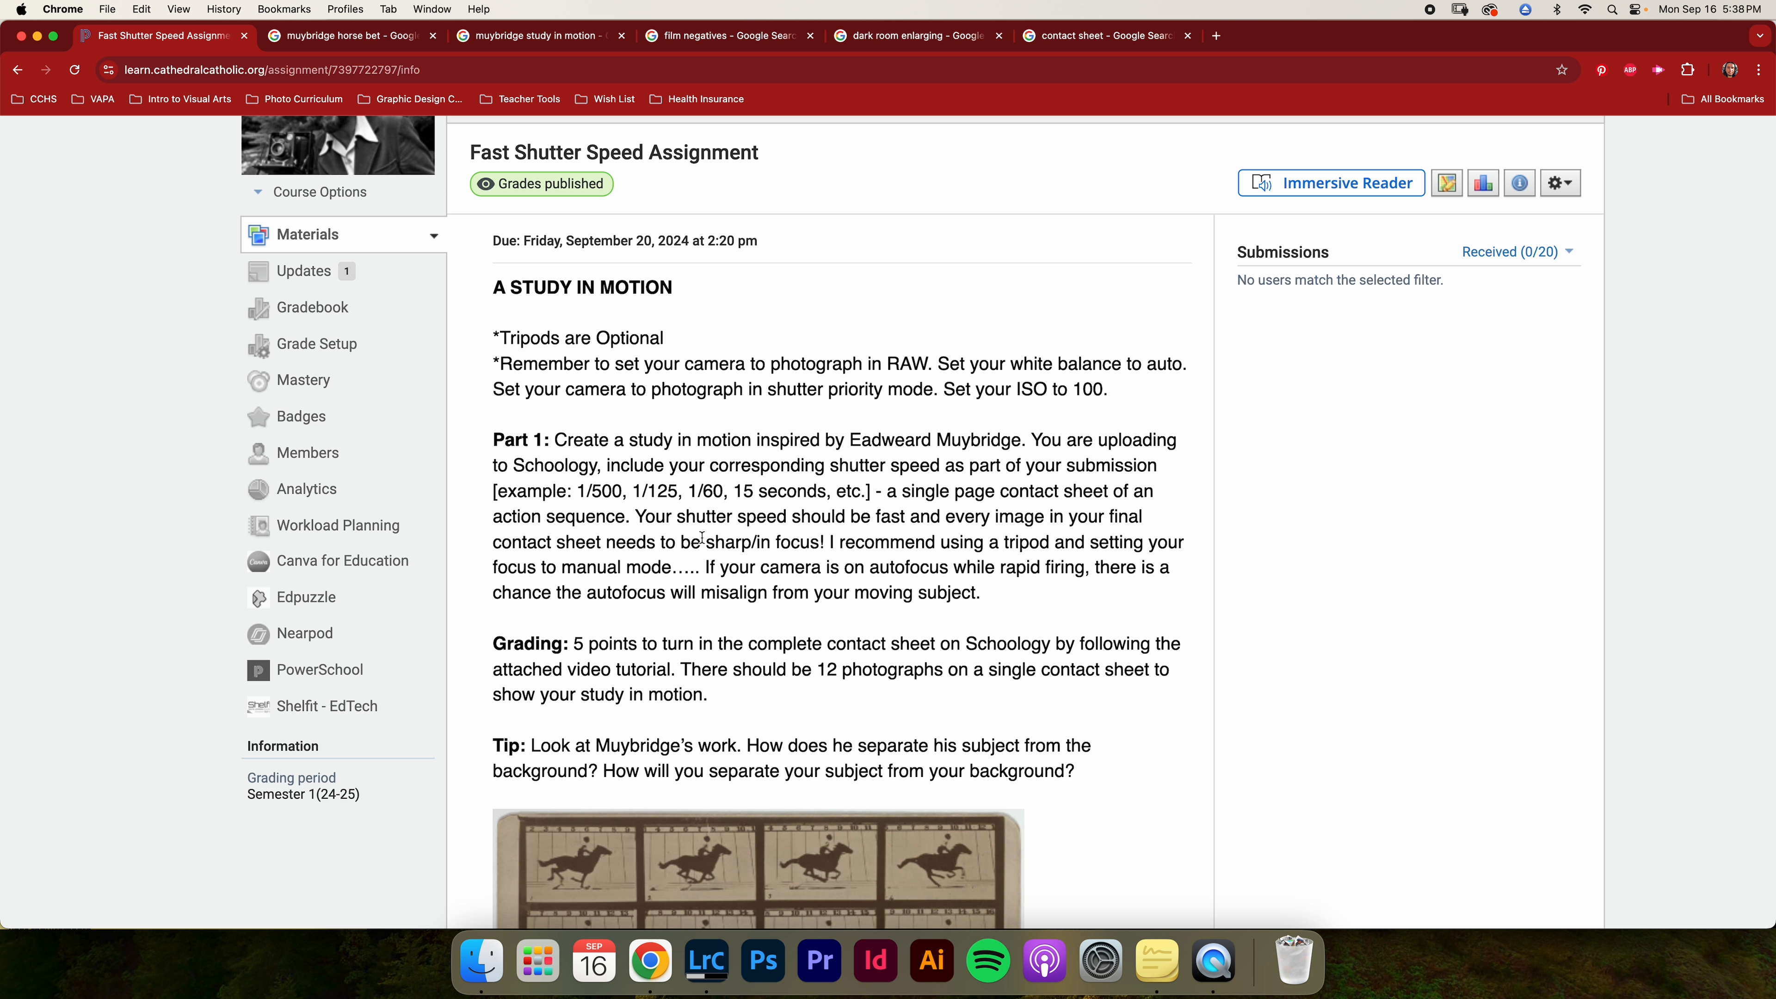
- Review the Fast Shutter Speed Assignment page in Chrome for its focus, shutter speed and photo count requirements and Muybridge's example
drag(701, 537, 812, 536)
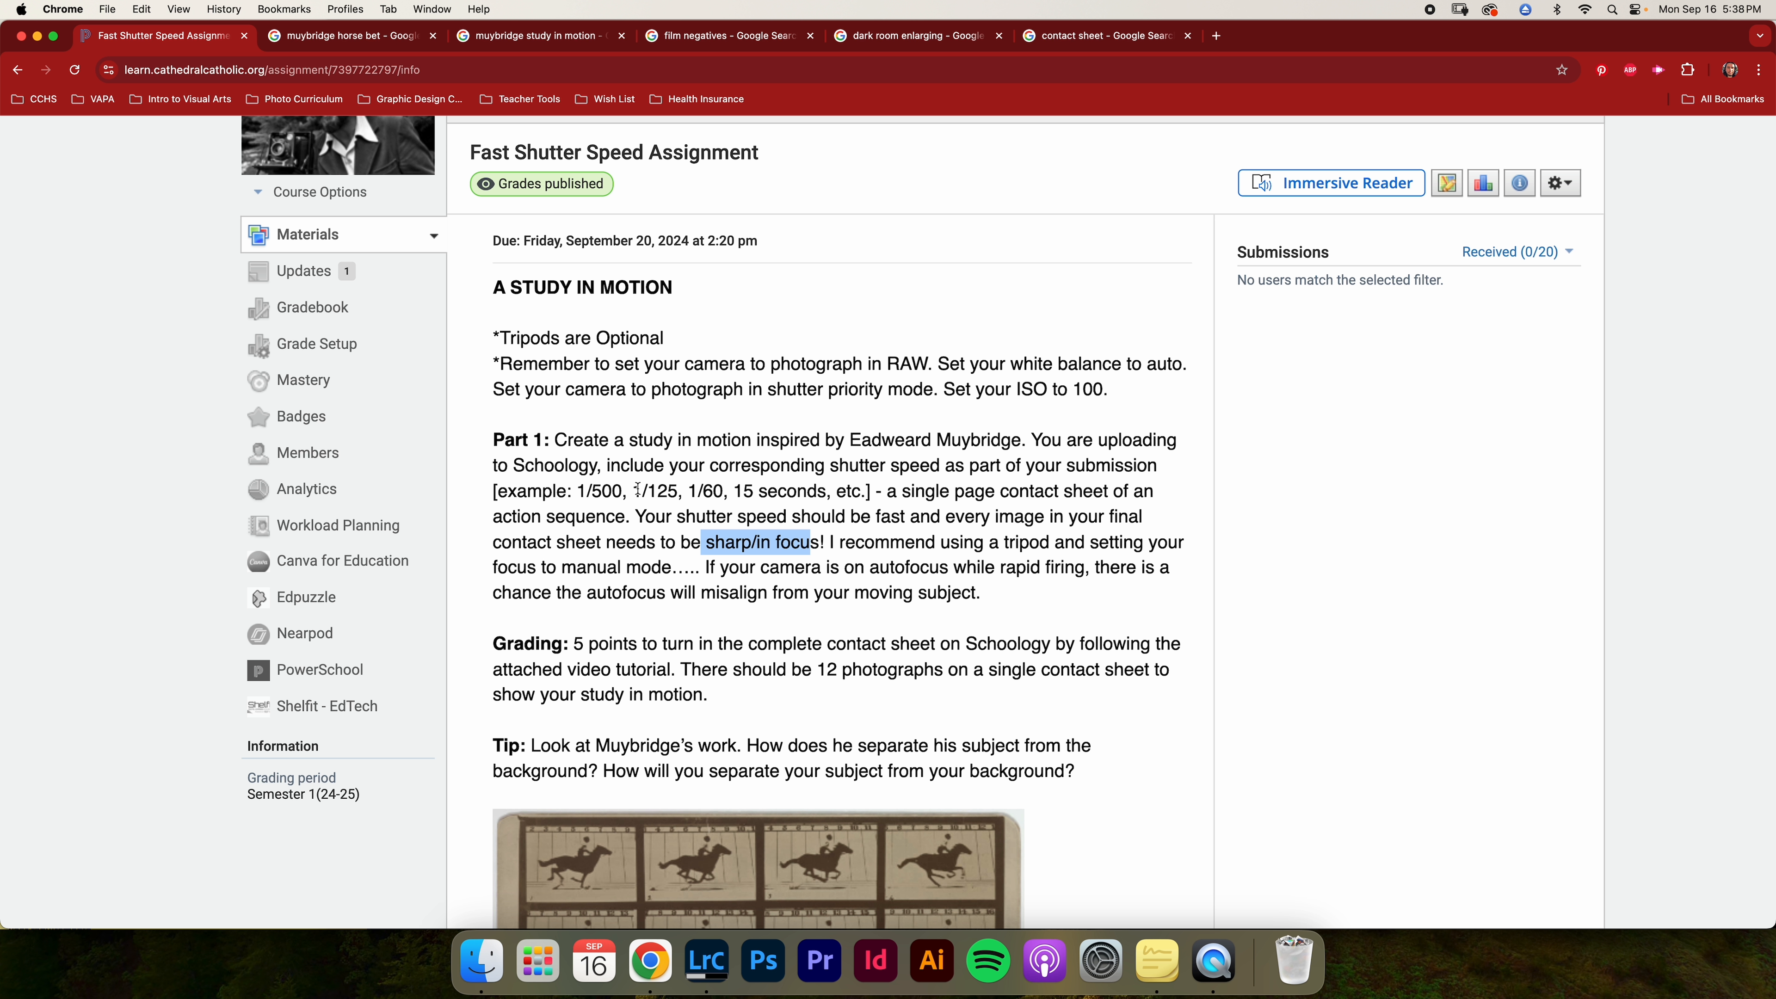
drag(623, 490, 578, 486)
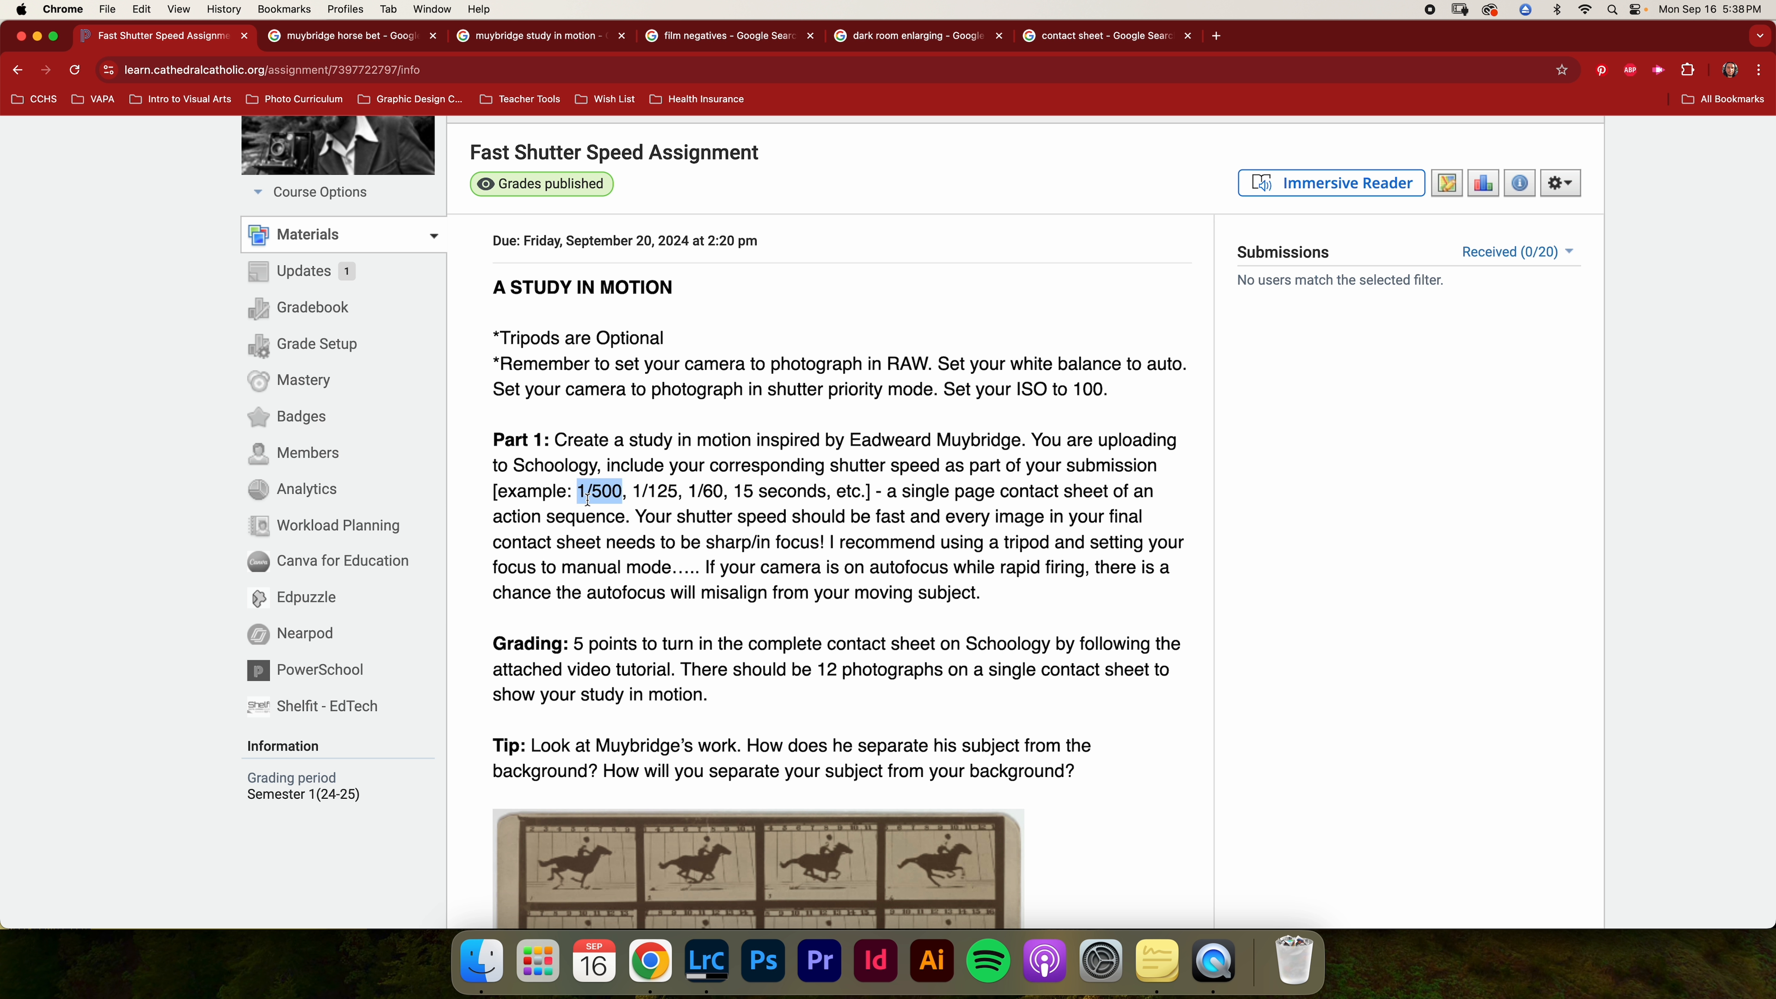
scroll(767, 564, down, 3)
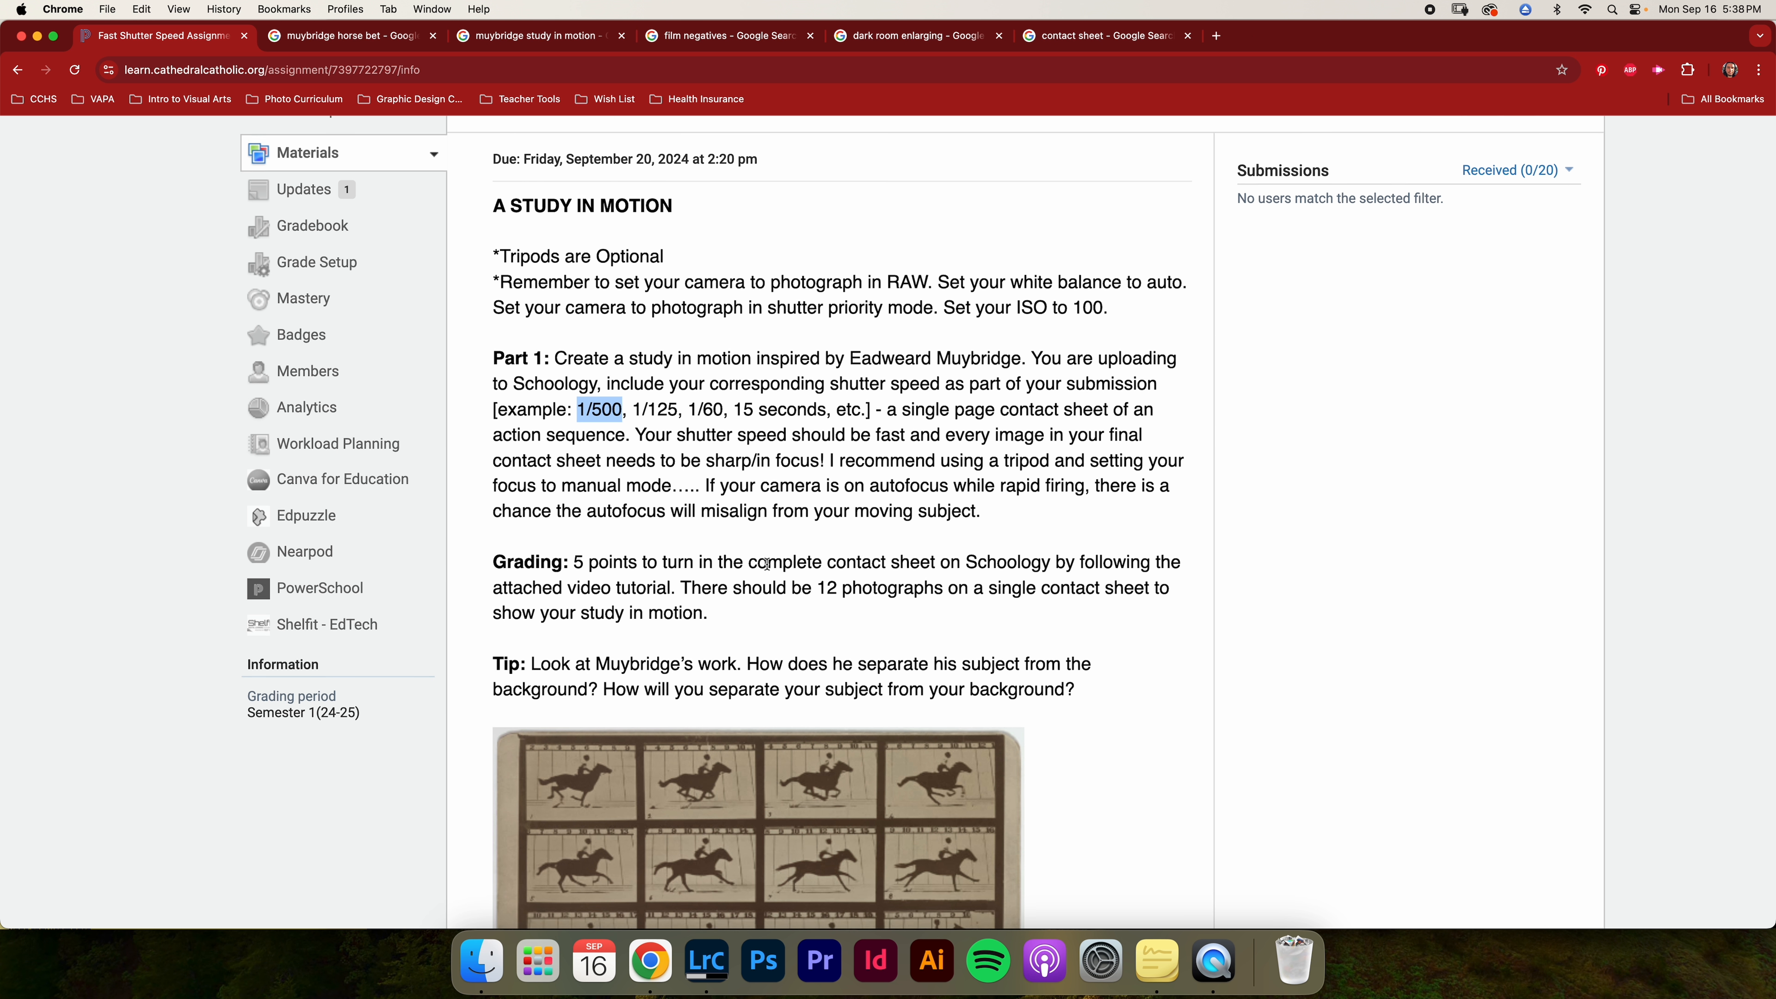
drag(692, 577, 782, 605)
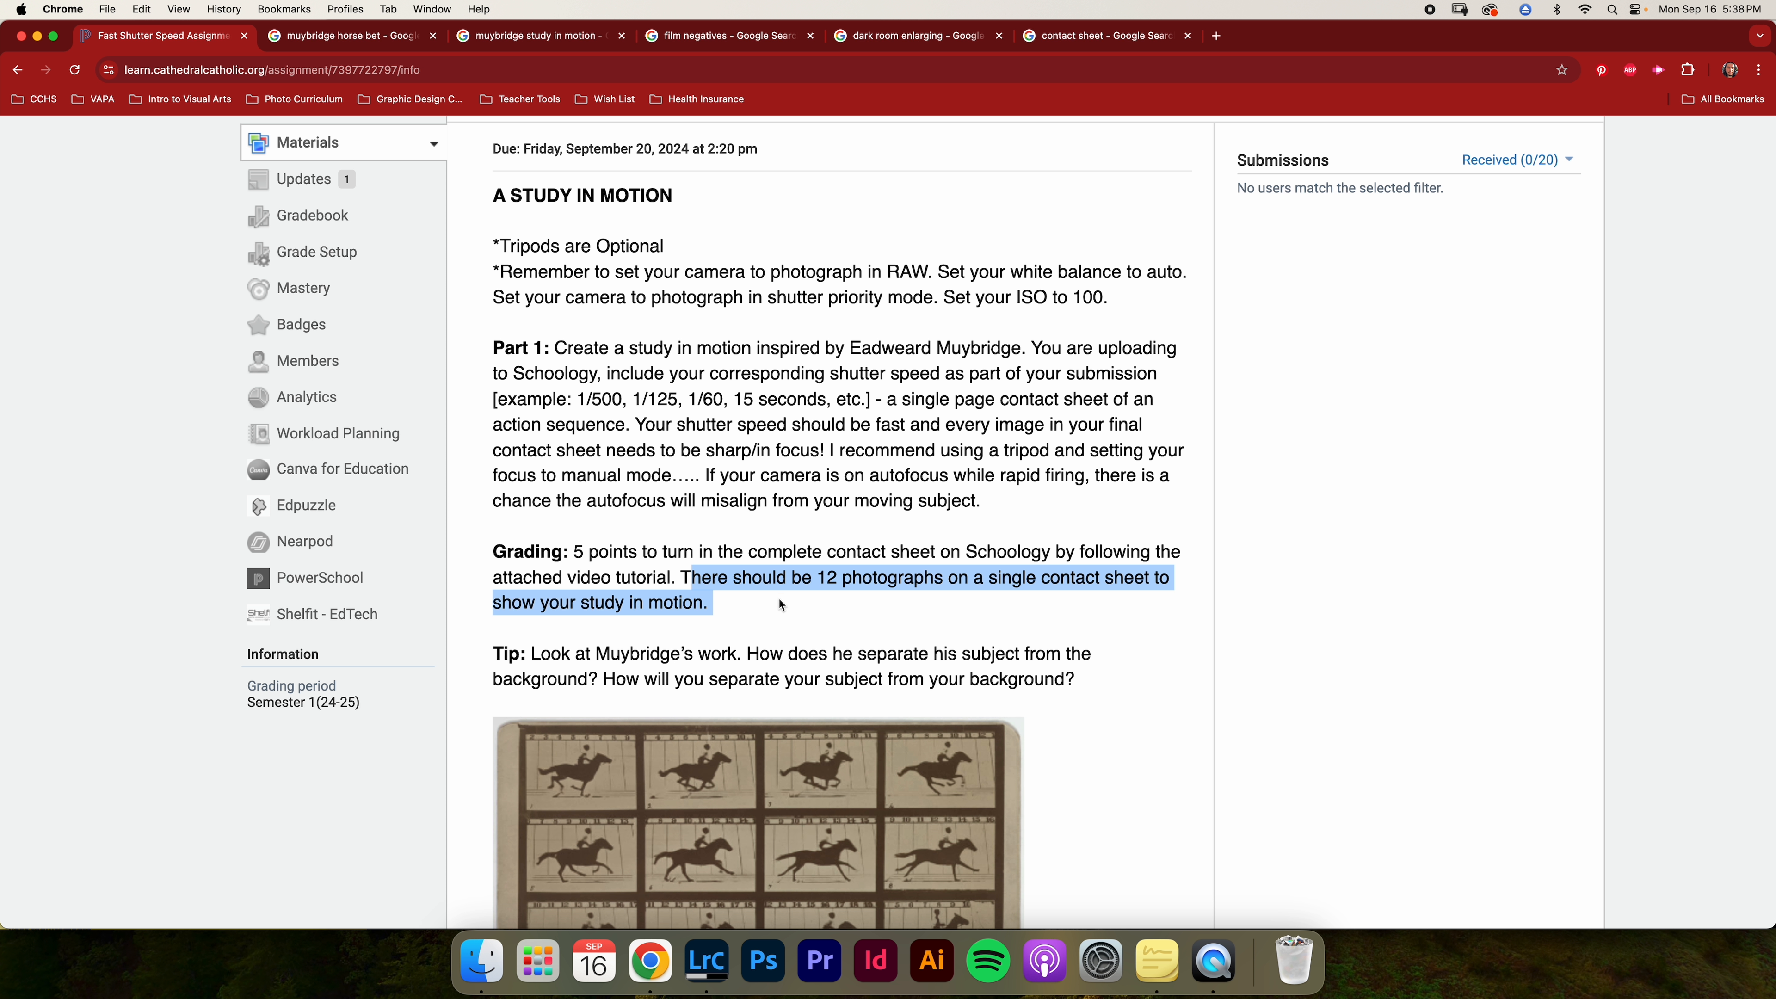
scroll(779, 598, down, 6)
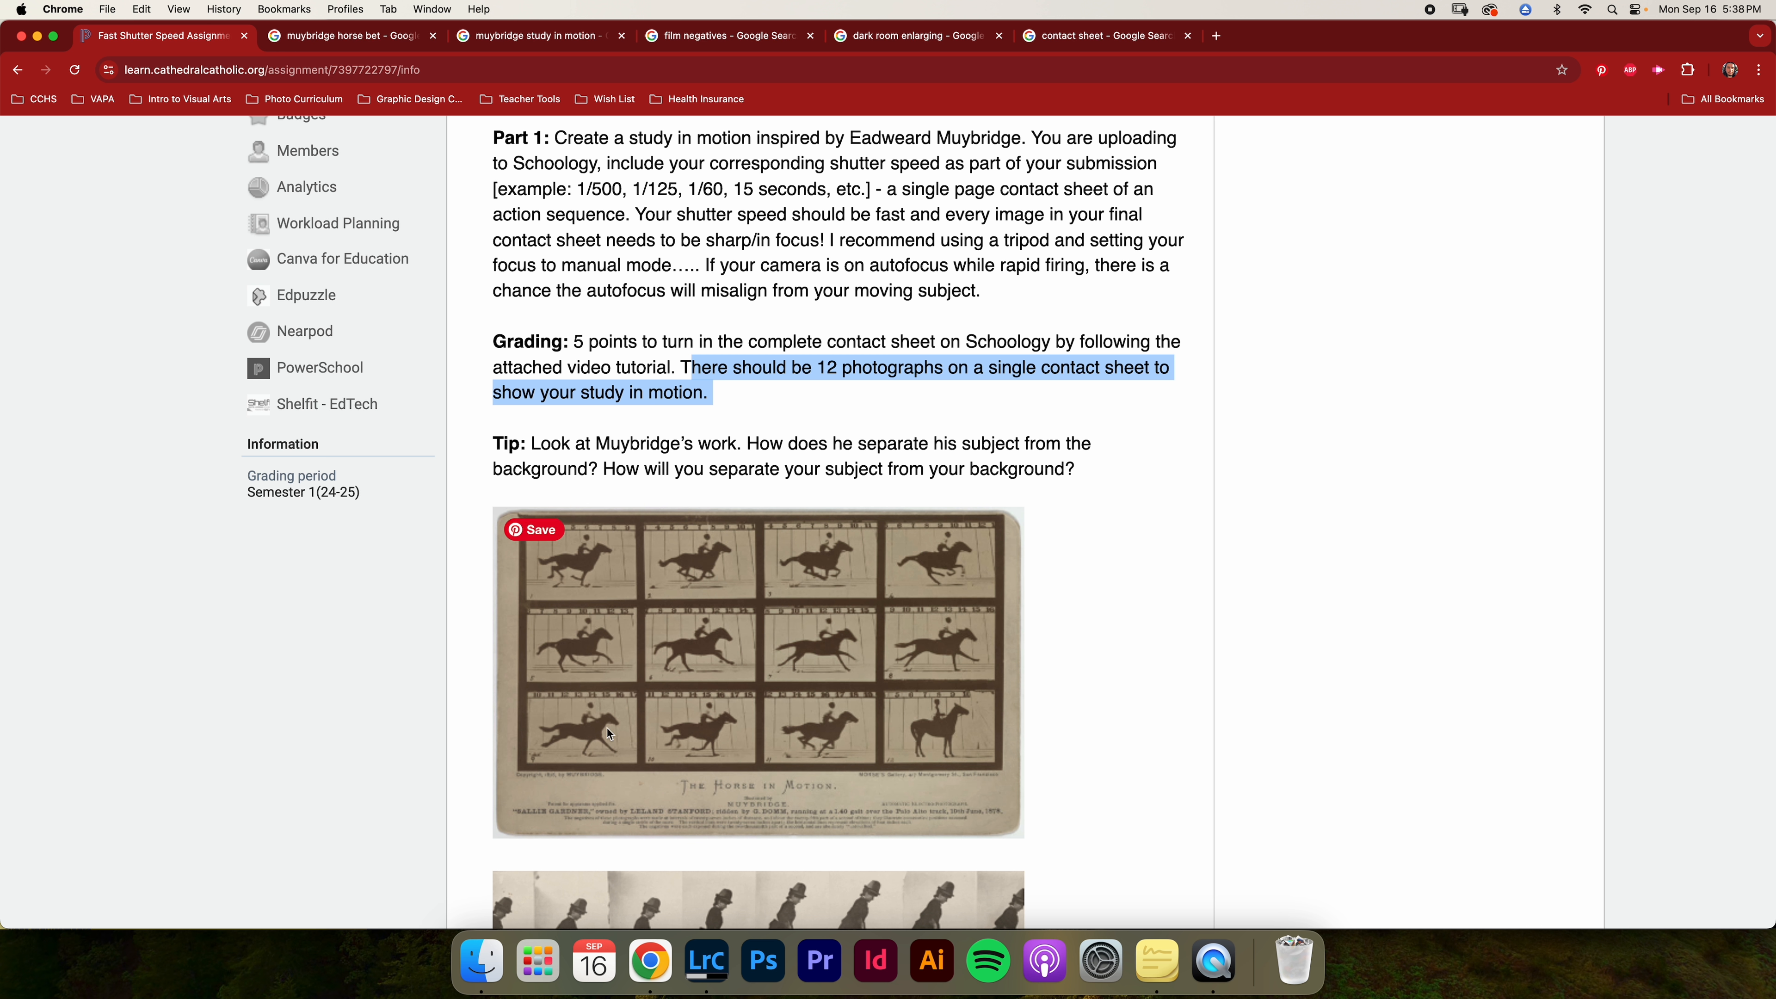
- Switch to Lightroom Classic's library, look through the imported photos, and show the sitting dog photo SeSa_20240916_2-152.CR2 in Loupe view
key(ctrl+Up)
click(805, 635)
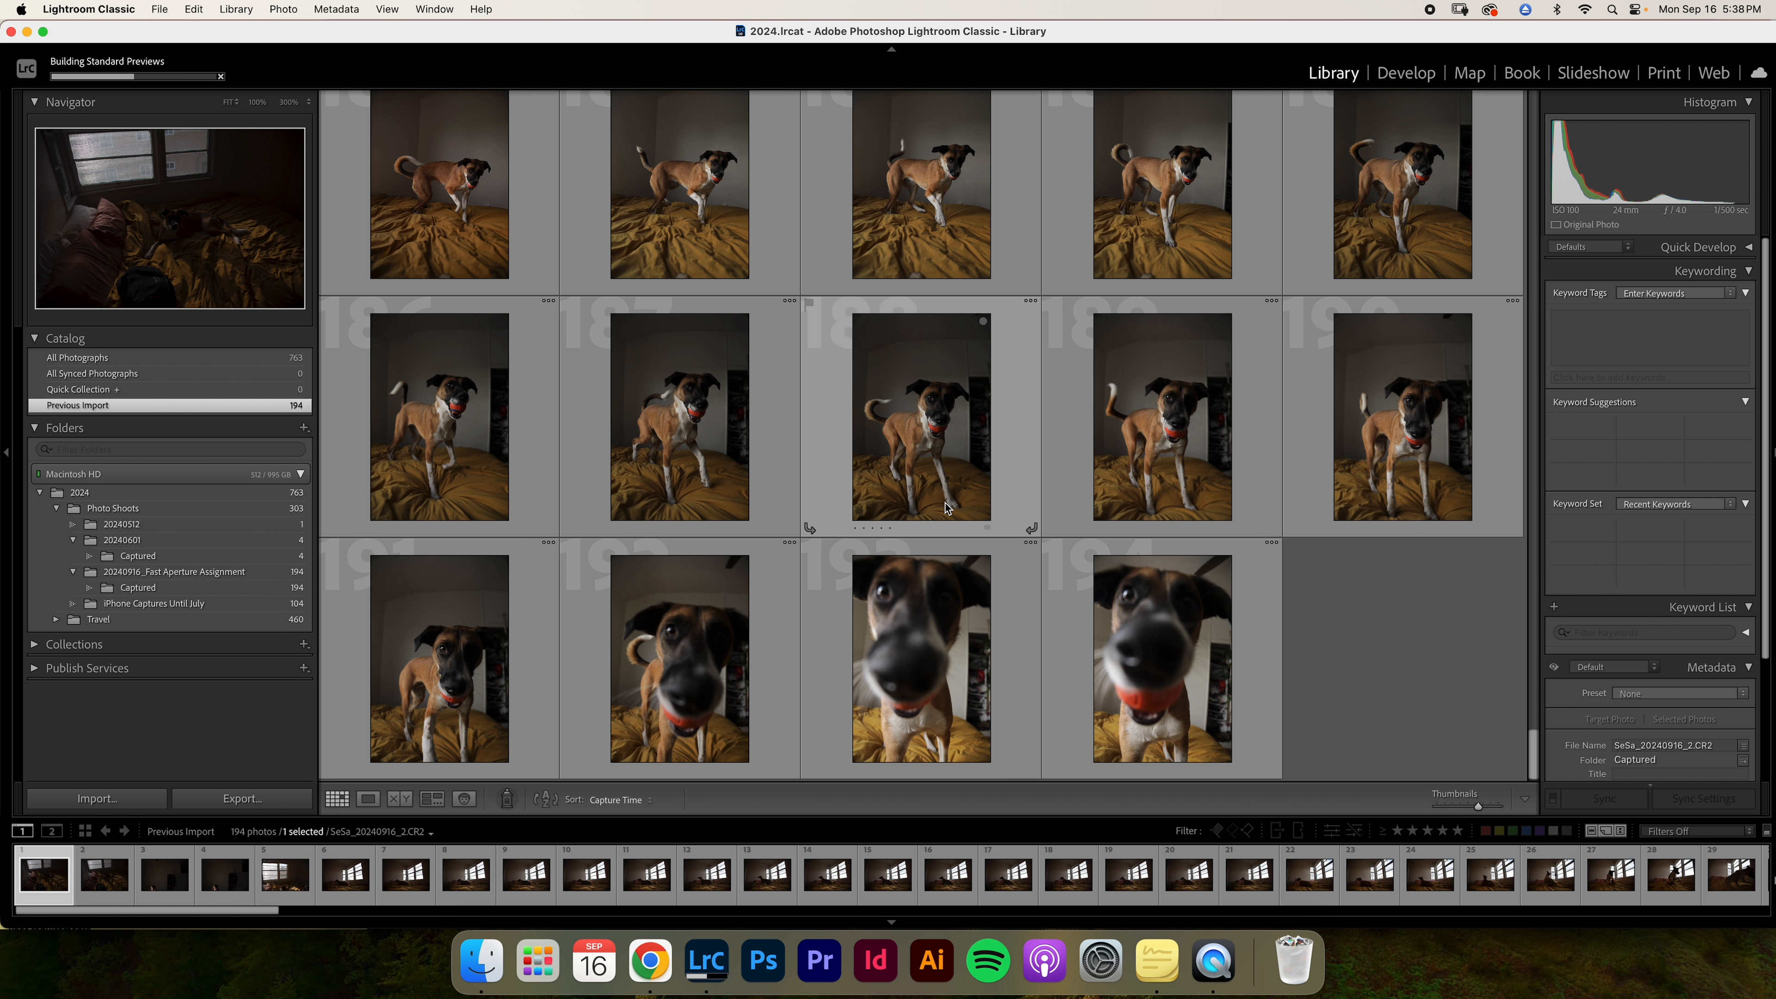
scroll(939, 574, up, 10)
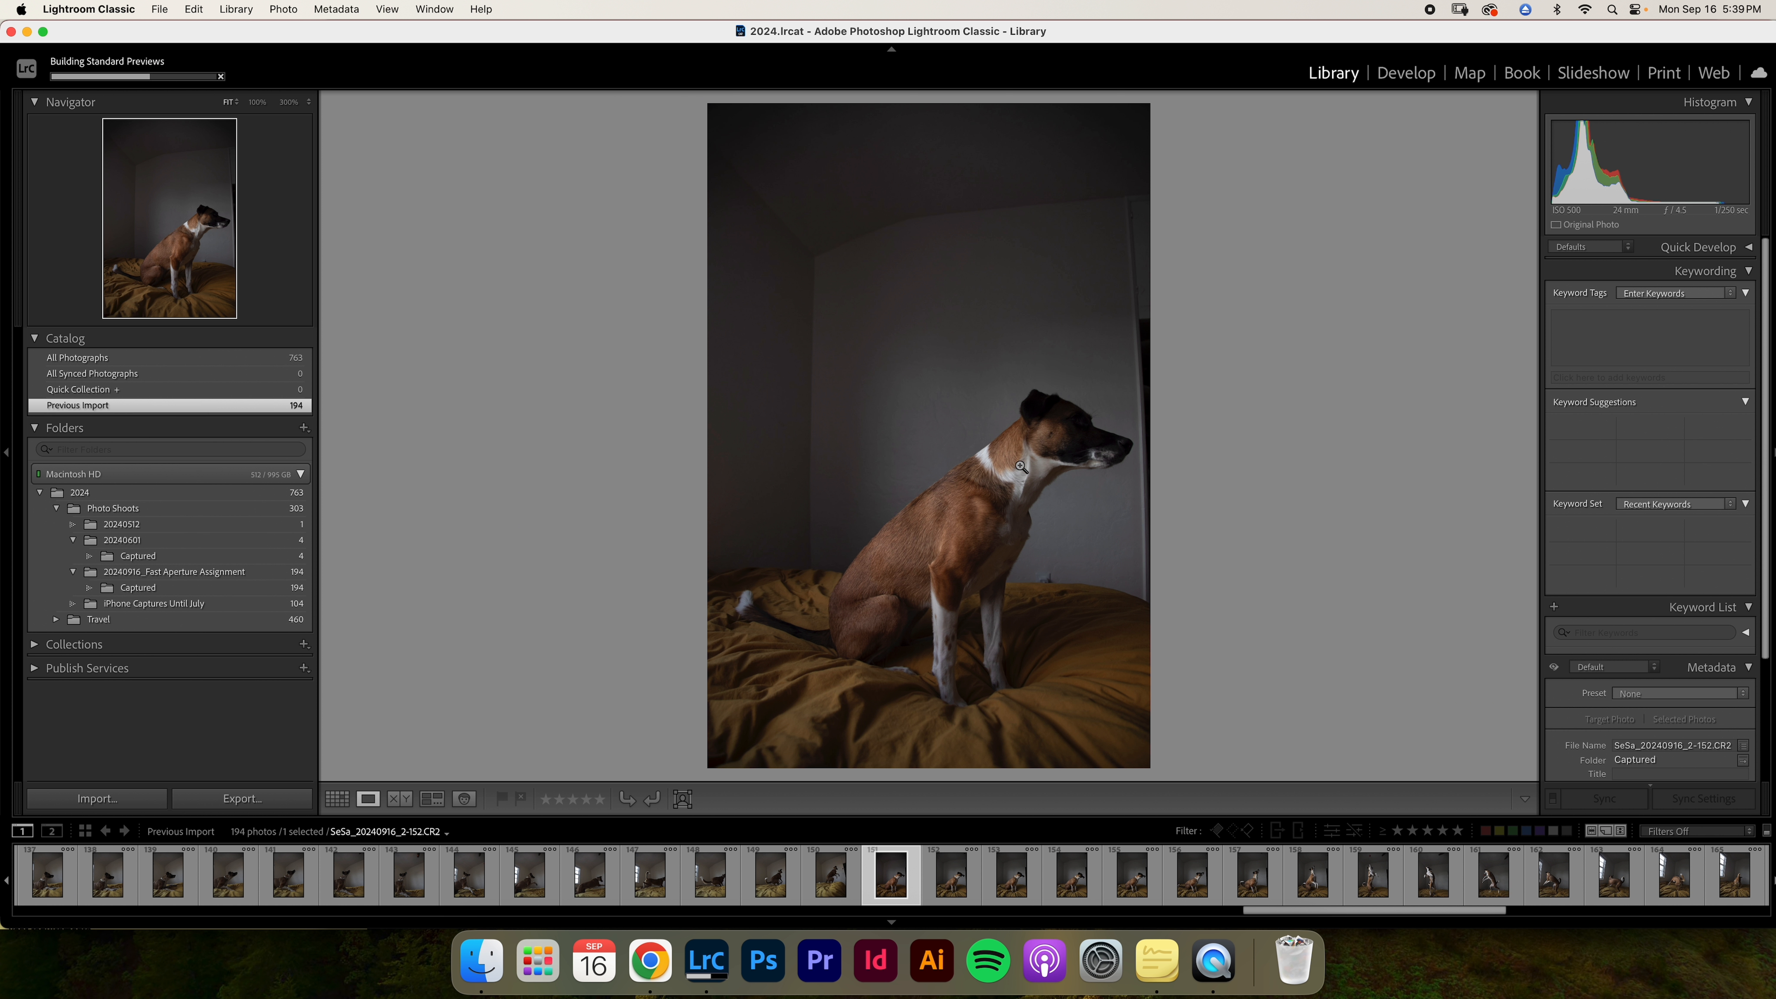
key(g)
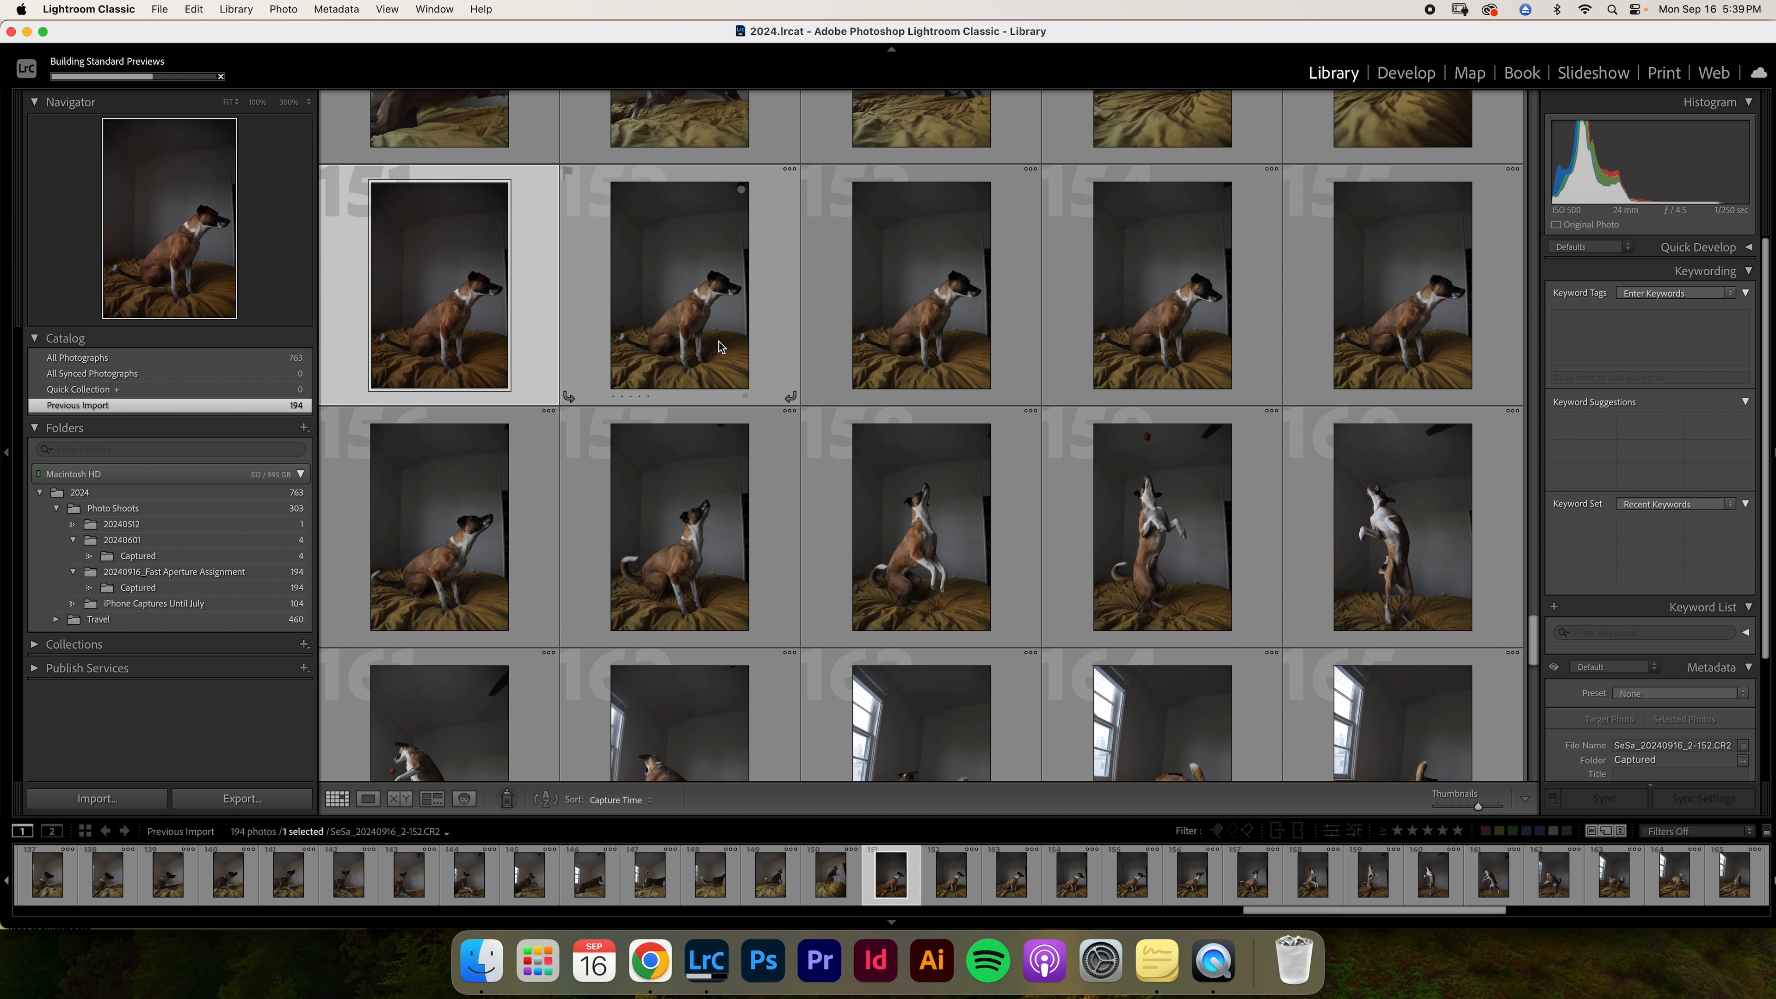
key(e)
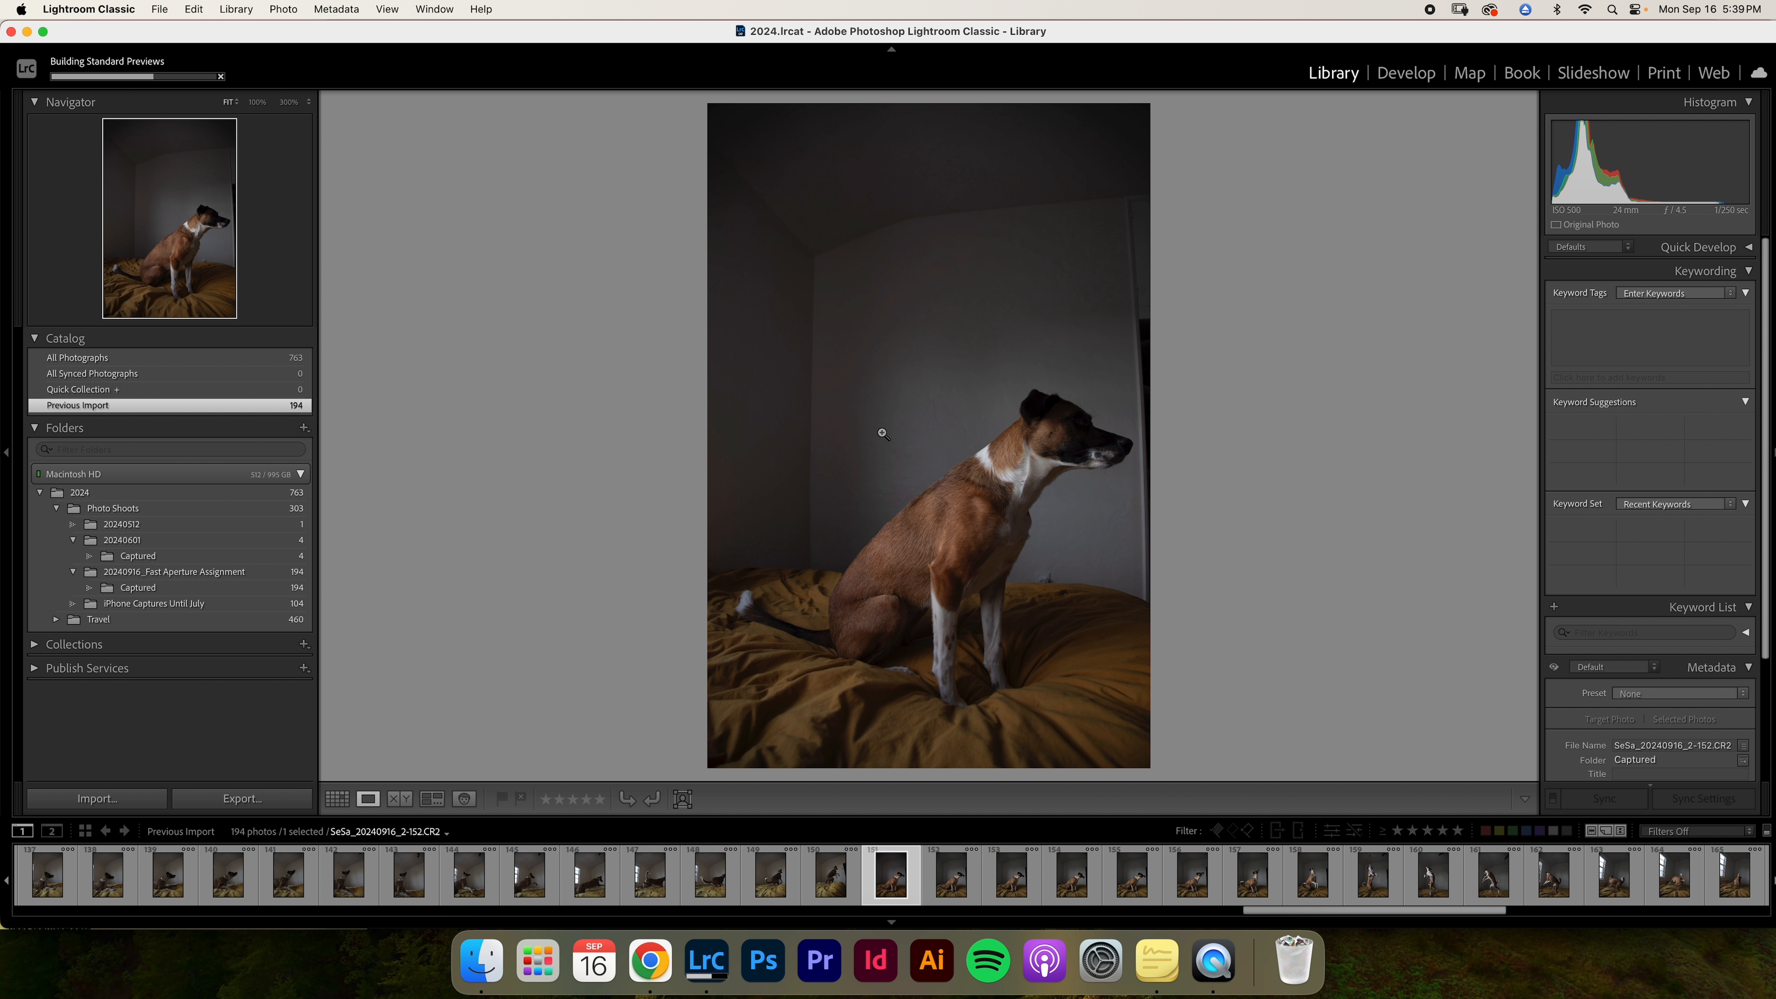
- Open the sitting dog photo in Develop and set its white balance by sampling the gray wall behind the dog's neck
click(1407, 72)
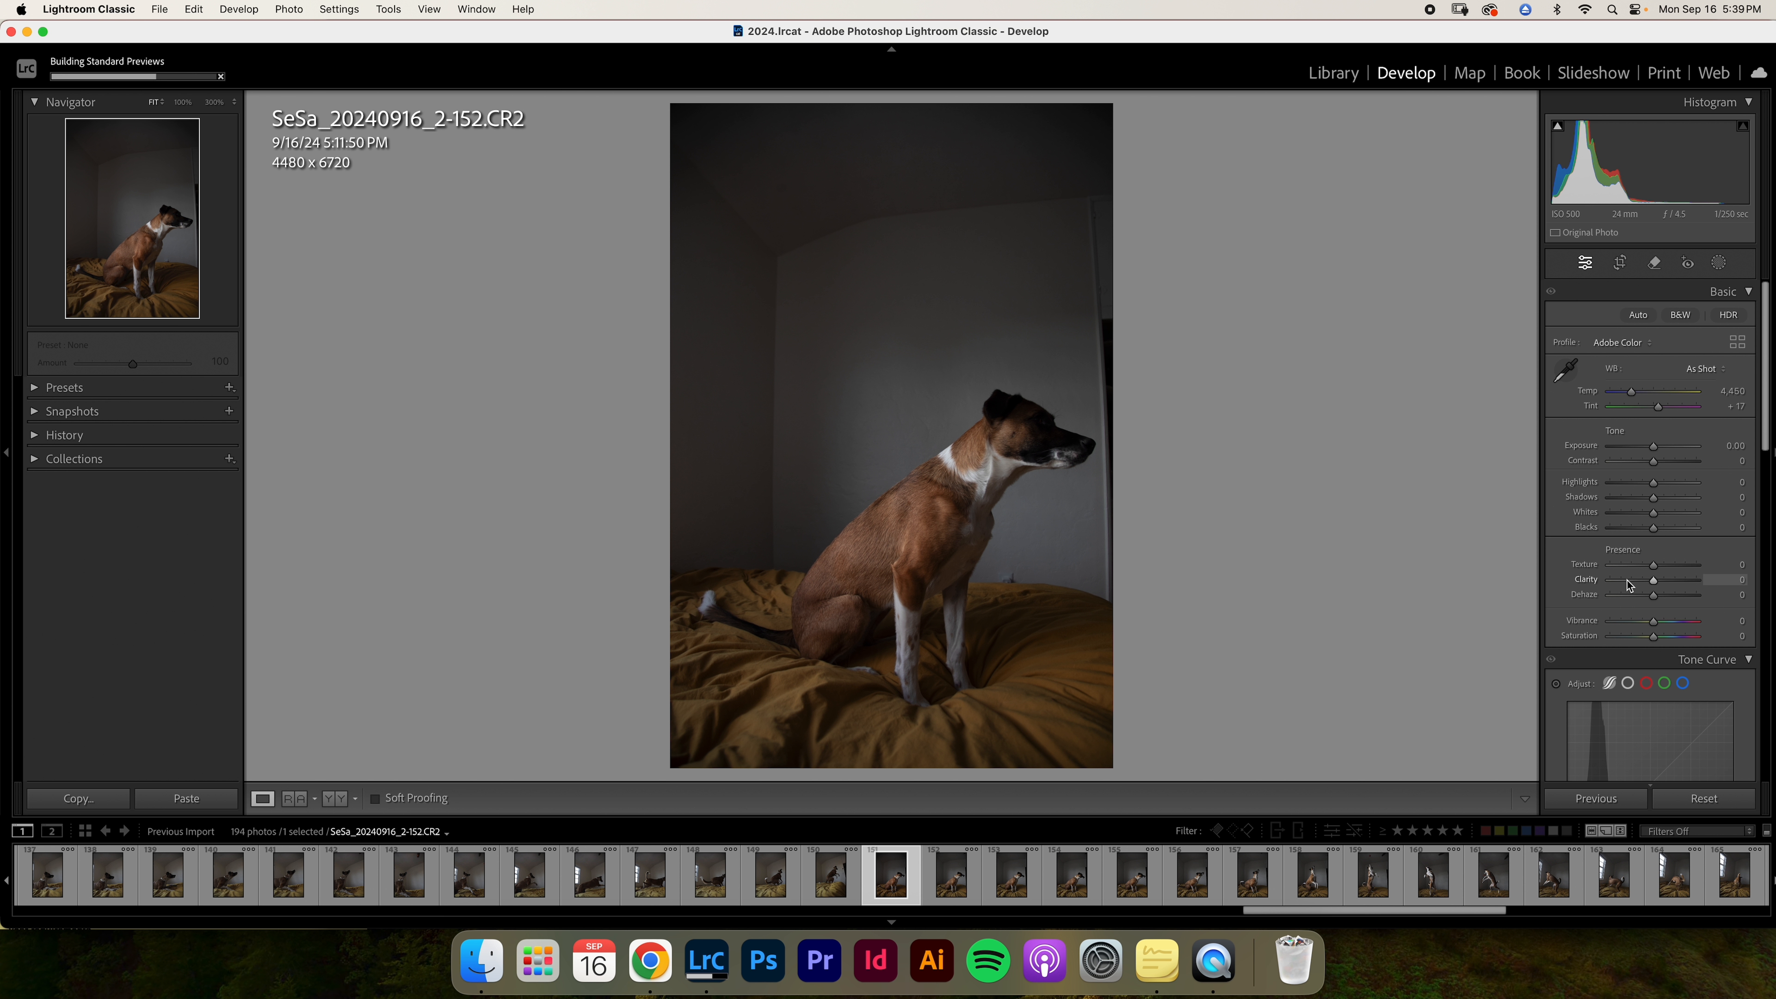
scroll(1629, 585, down, 5)
scroll(1630, 586, up, 5)
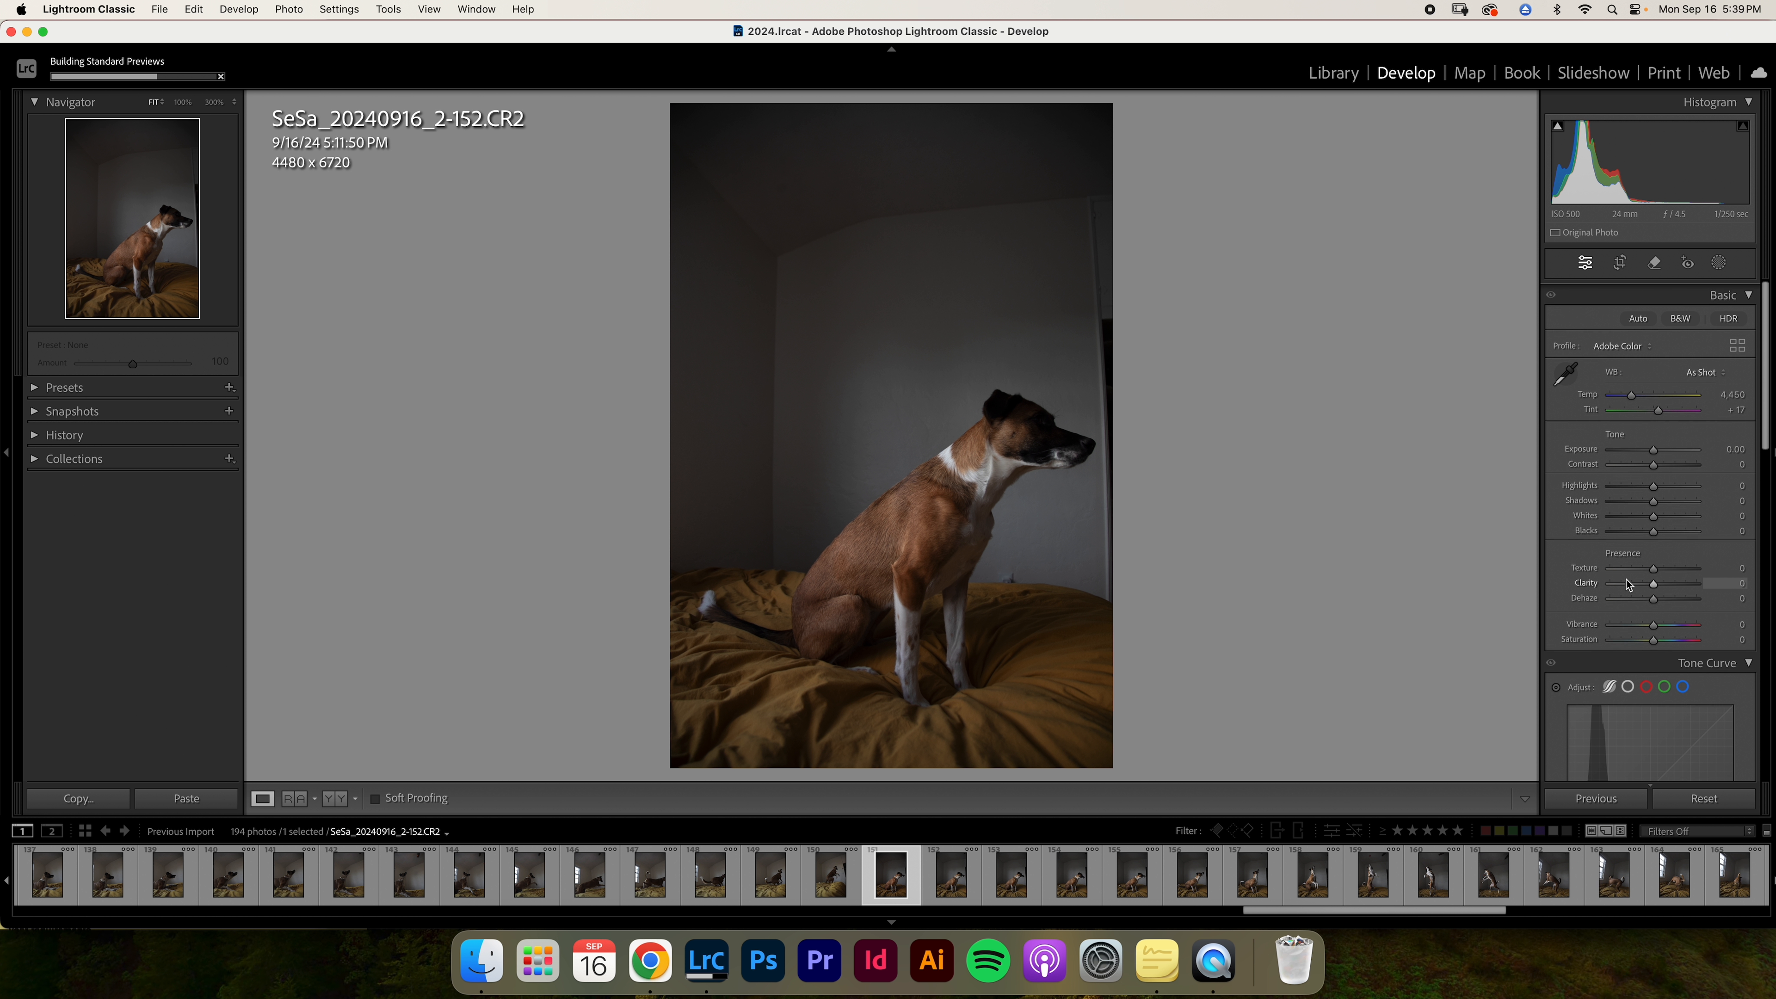
scroll(1627, 585, down, 1)
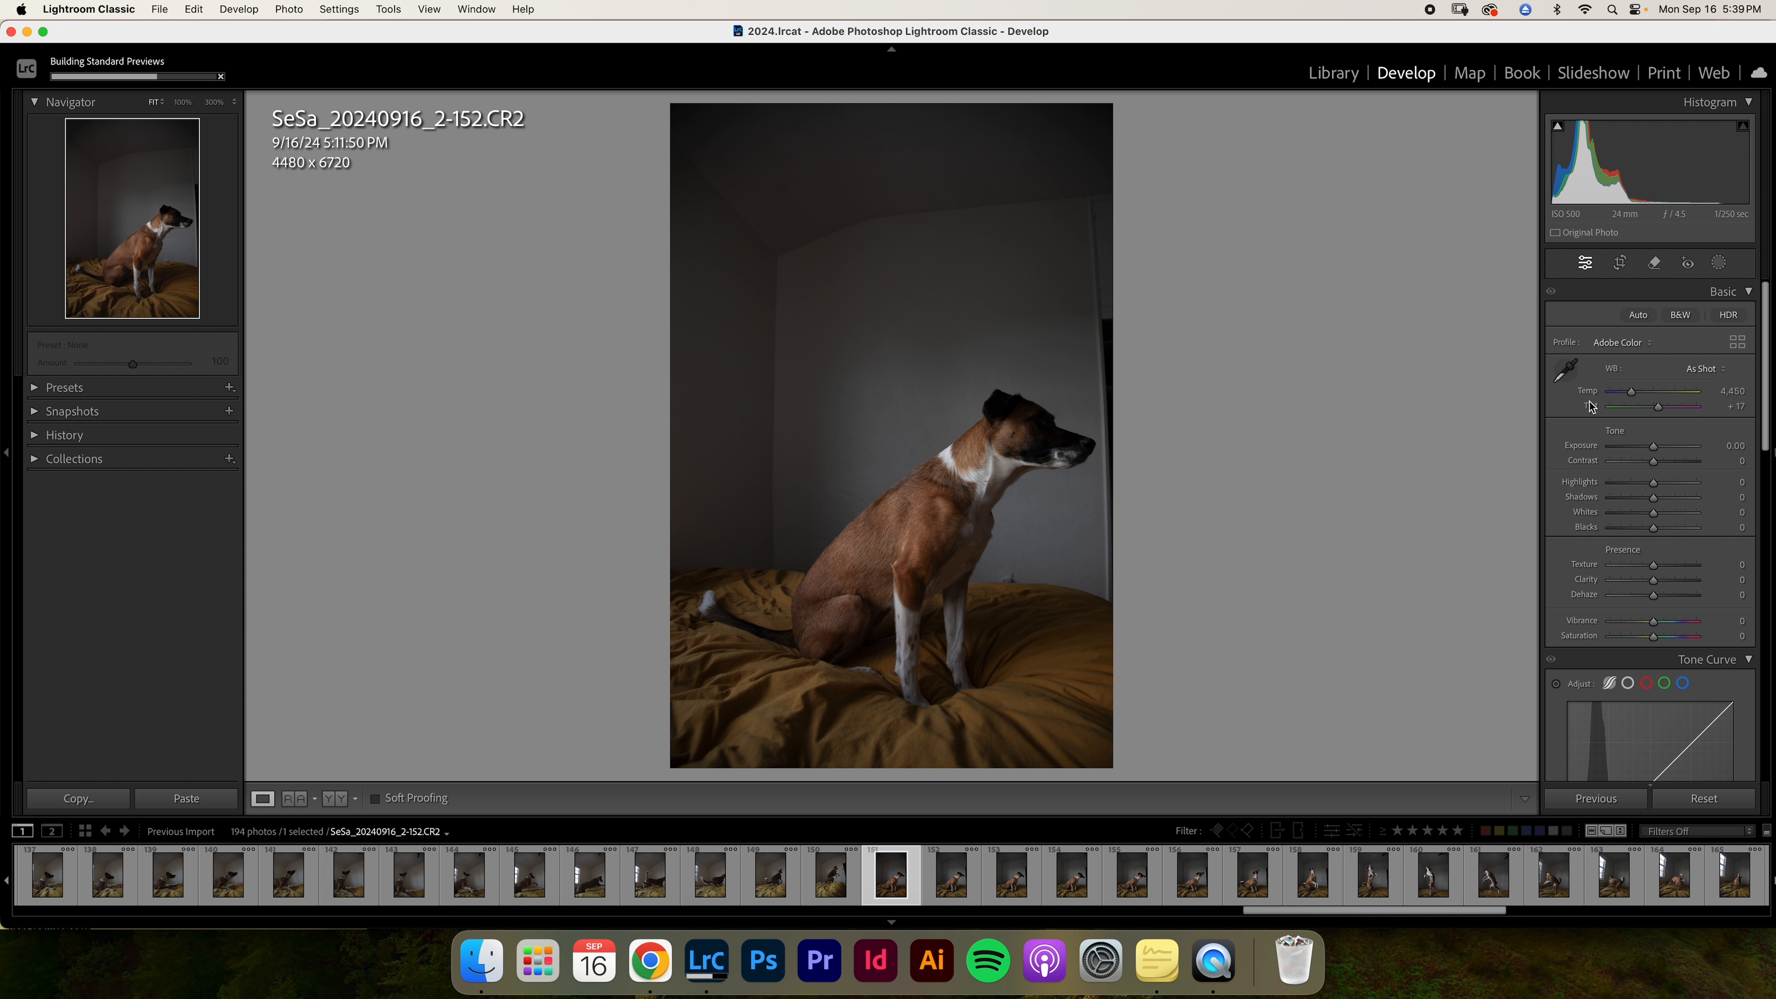
click(1568, 367)
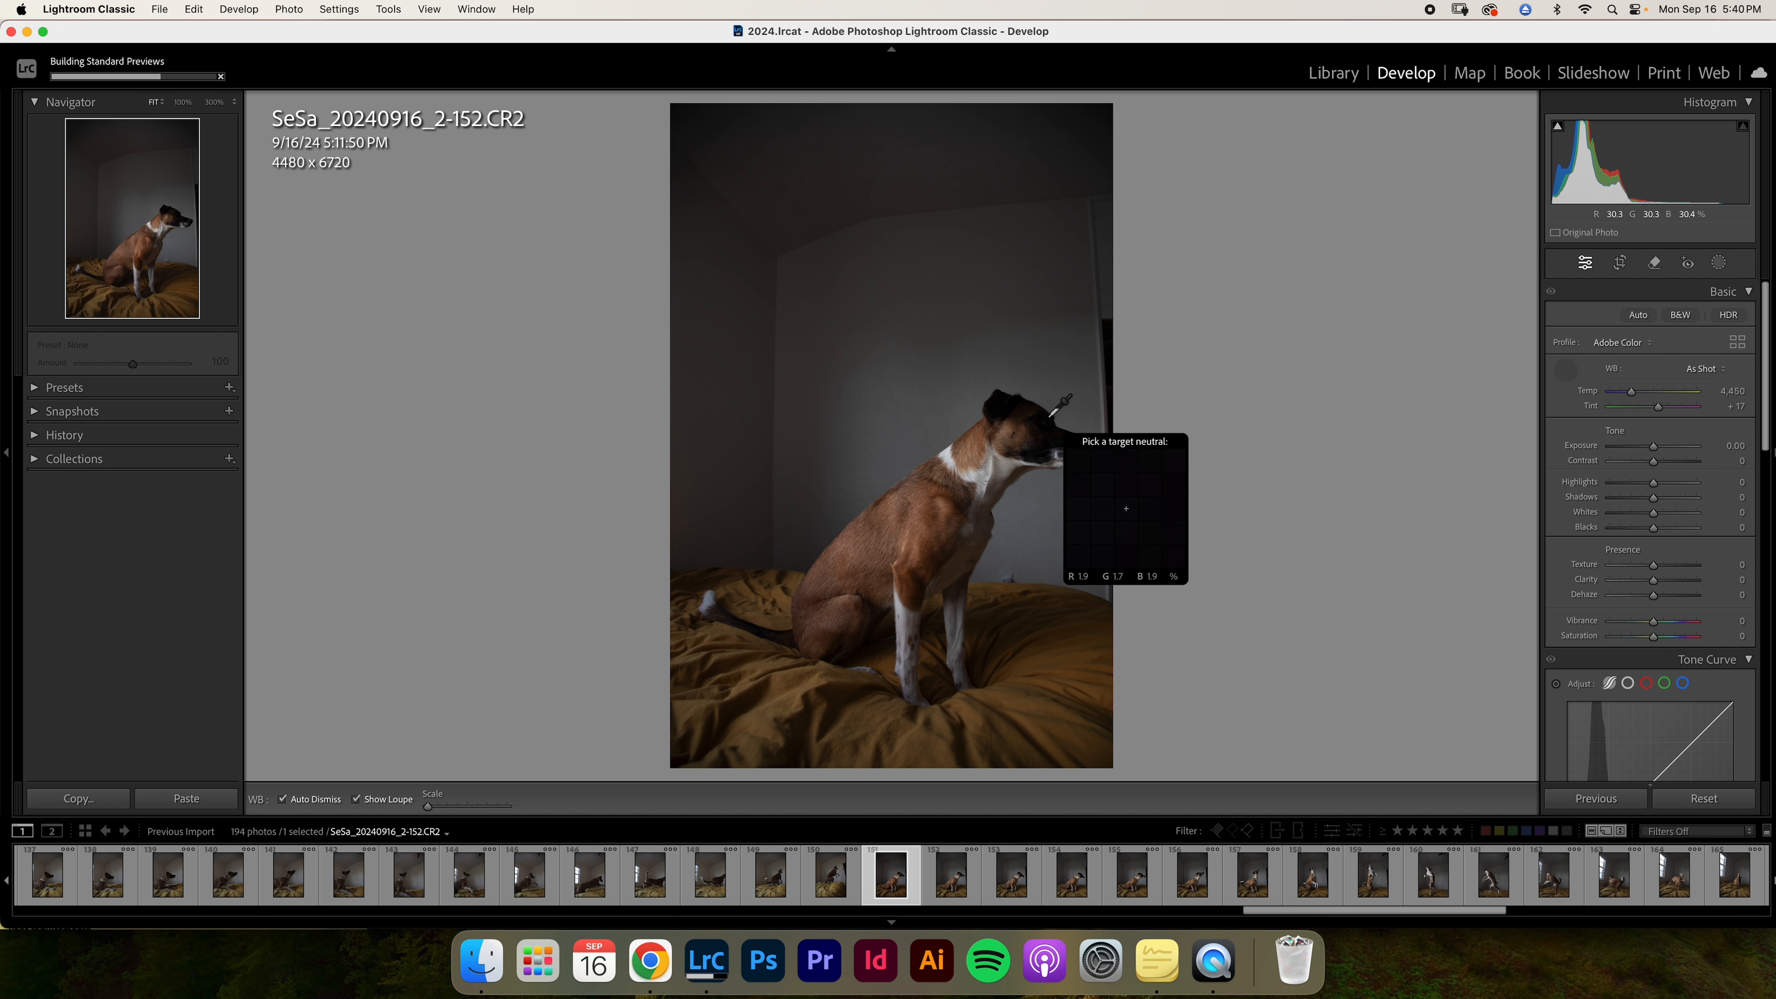
click(943, 413)
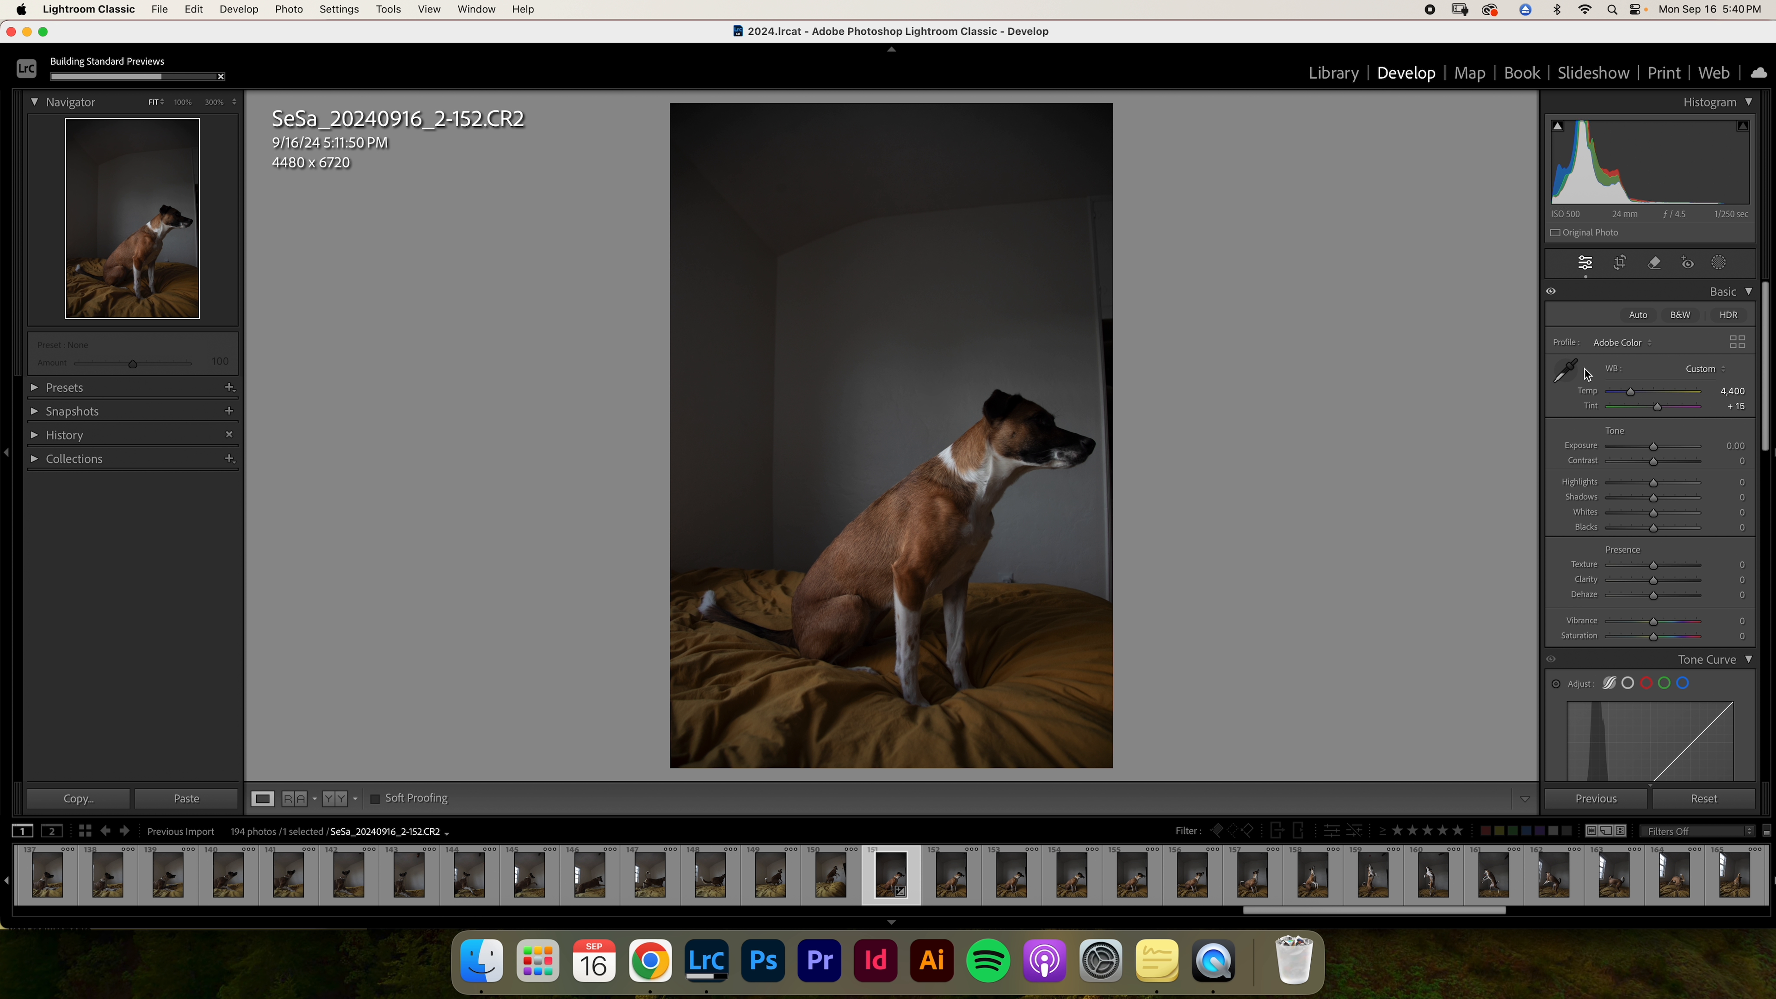
- Try white balance from the dog's chest and a temperature of 19,961, and resample it from the wall below the muzzle
click(1566, 370)
click(992, 473)
drag(1627, 391, 1682, 392)
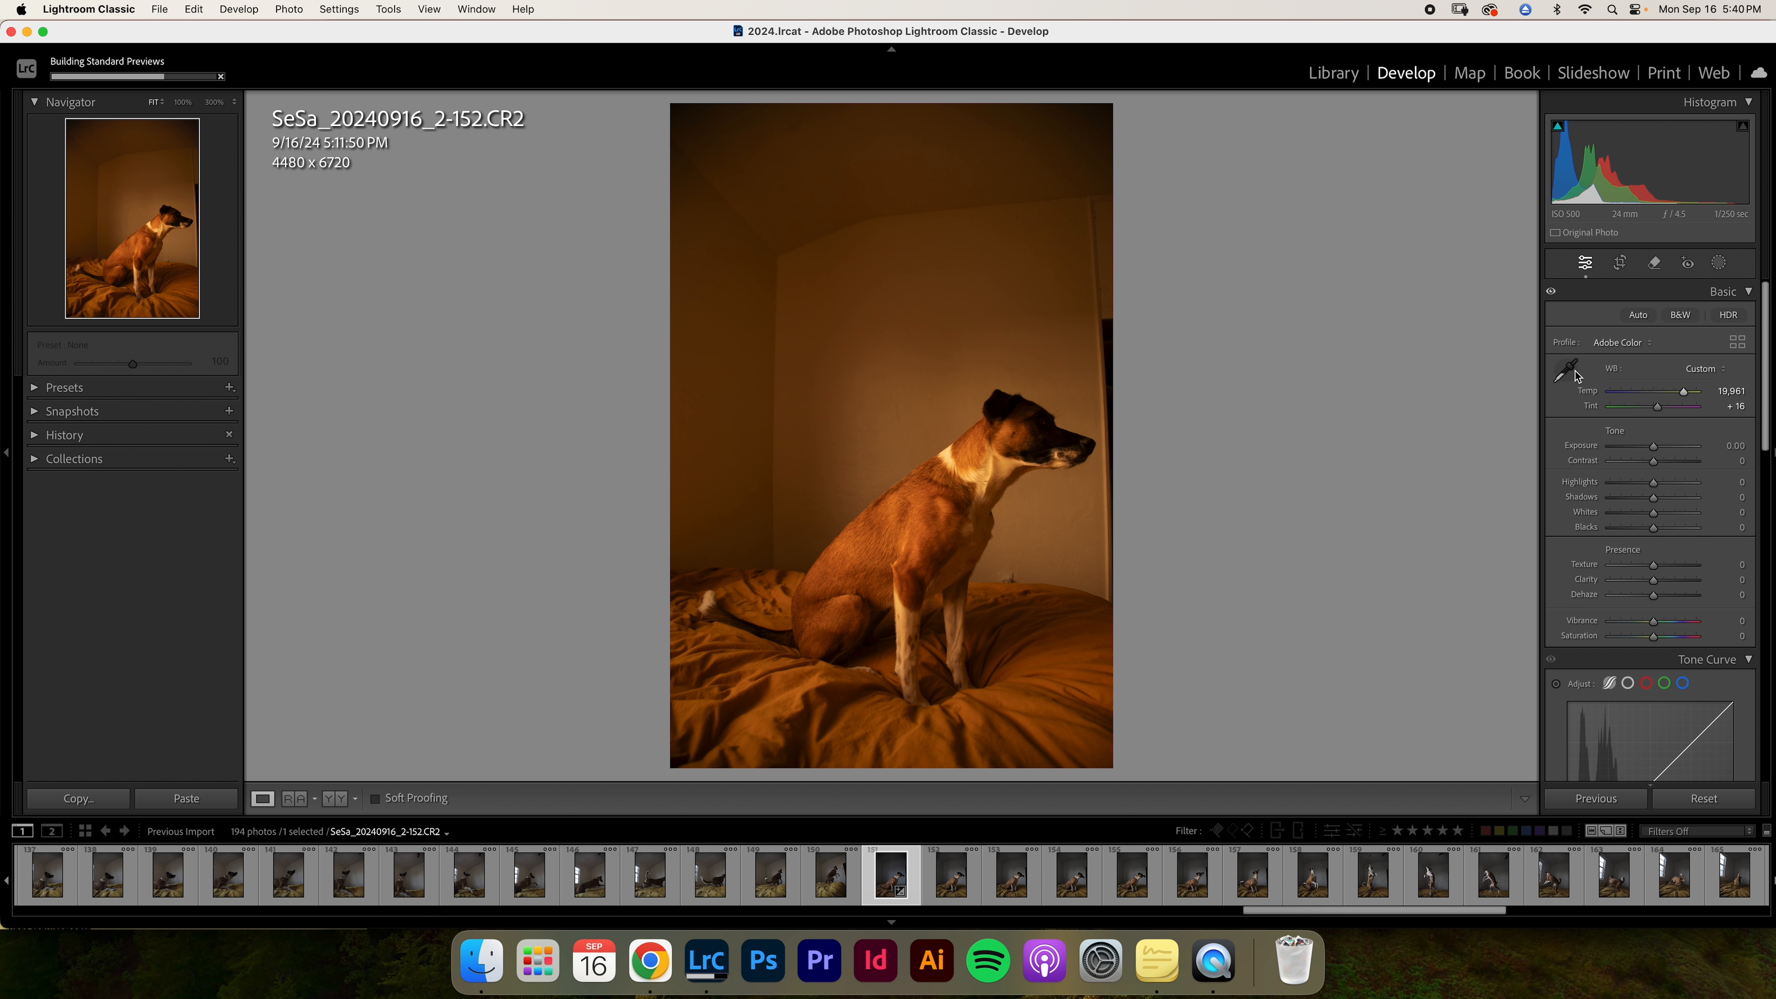
click(1565, 370)
click(1067, 482)
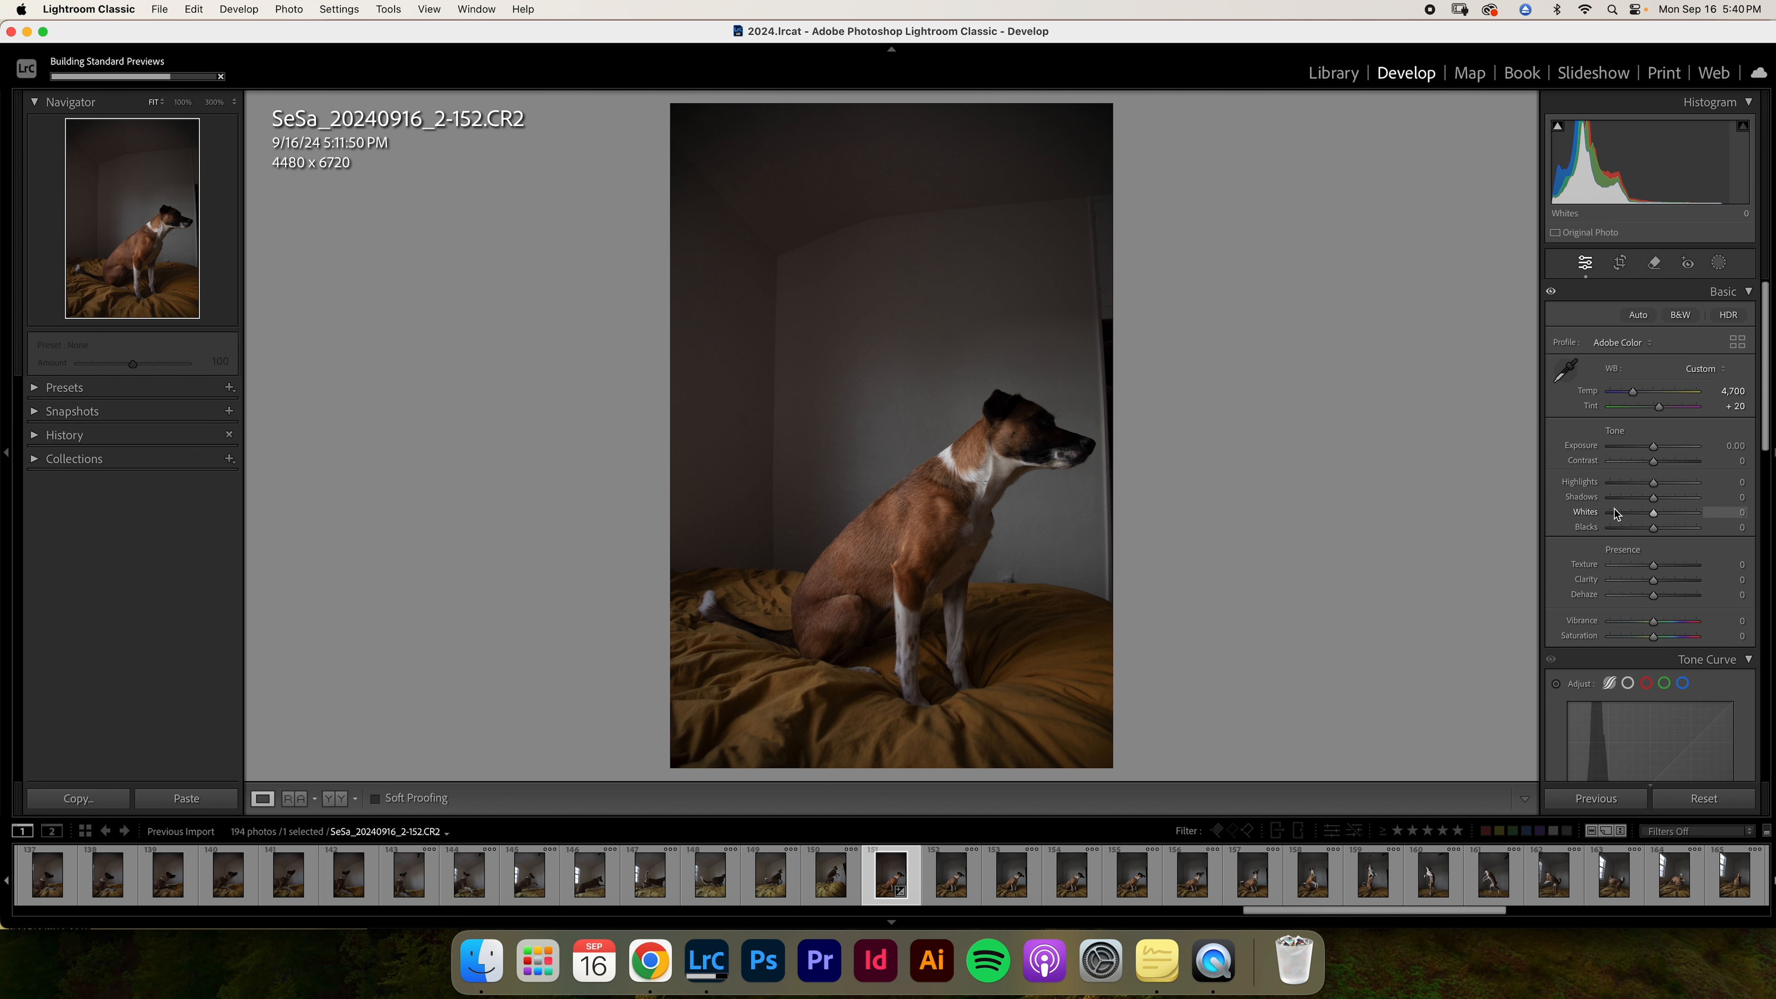
- Try raising the dog photo's exposure to +0.80 and undo it
drag(1653, 446, 1660, 452)
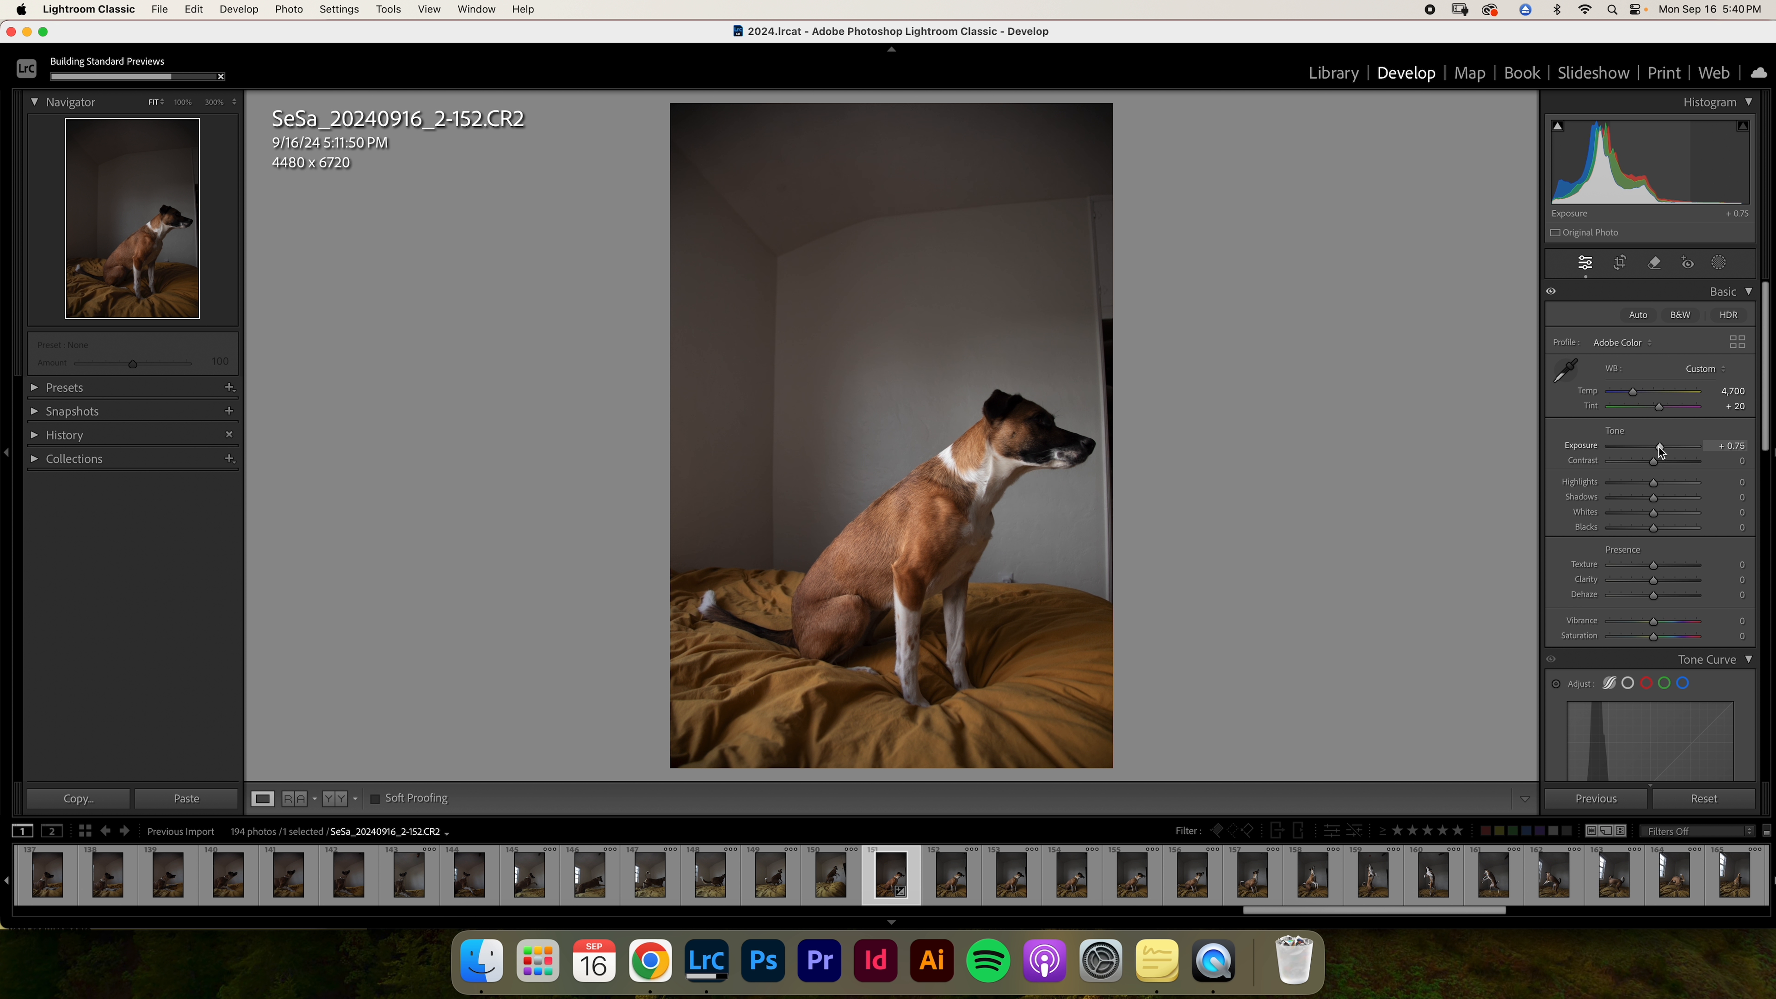
key(super+z)
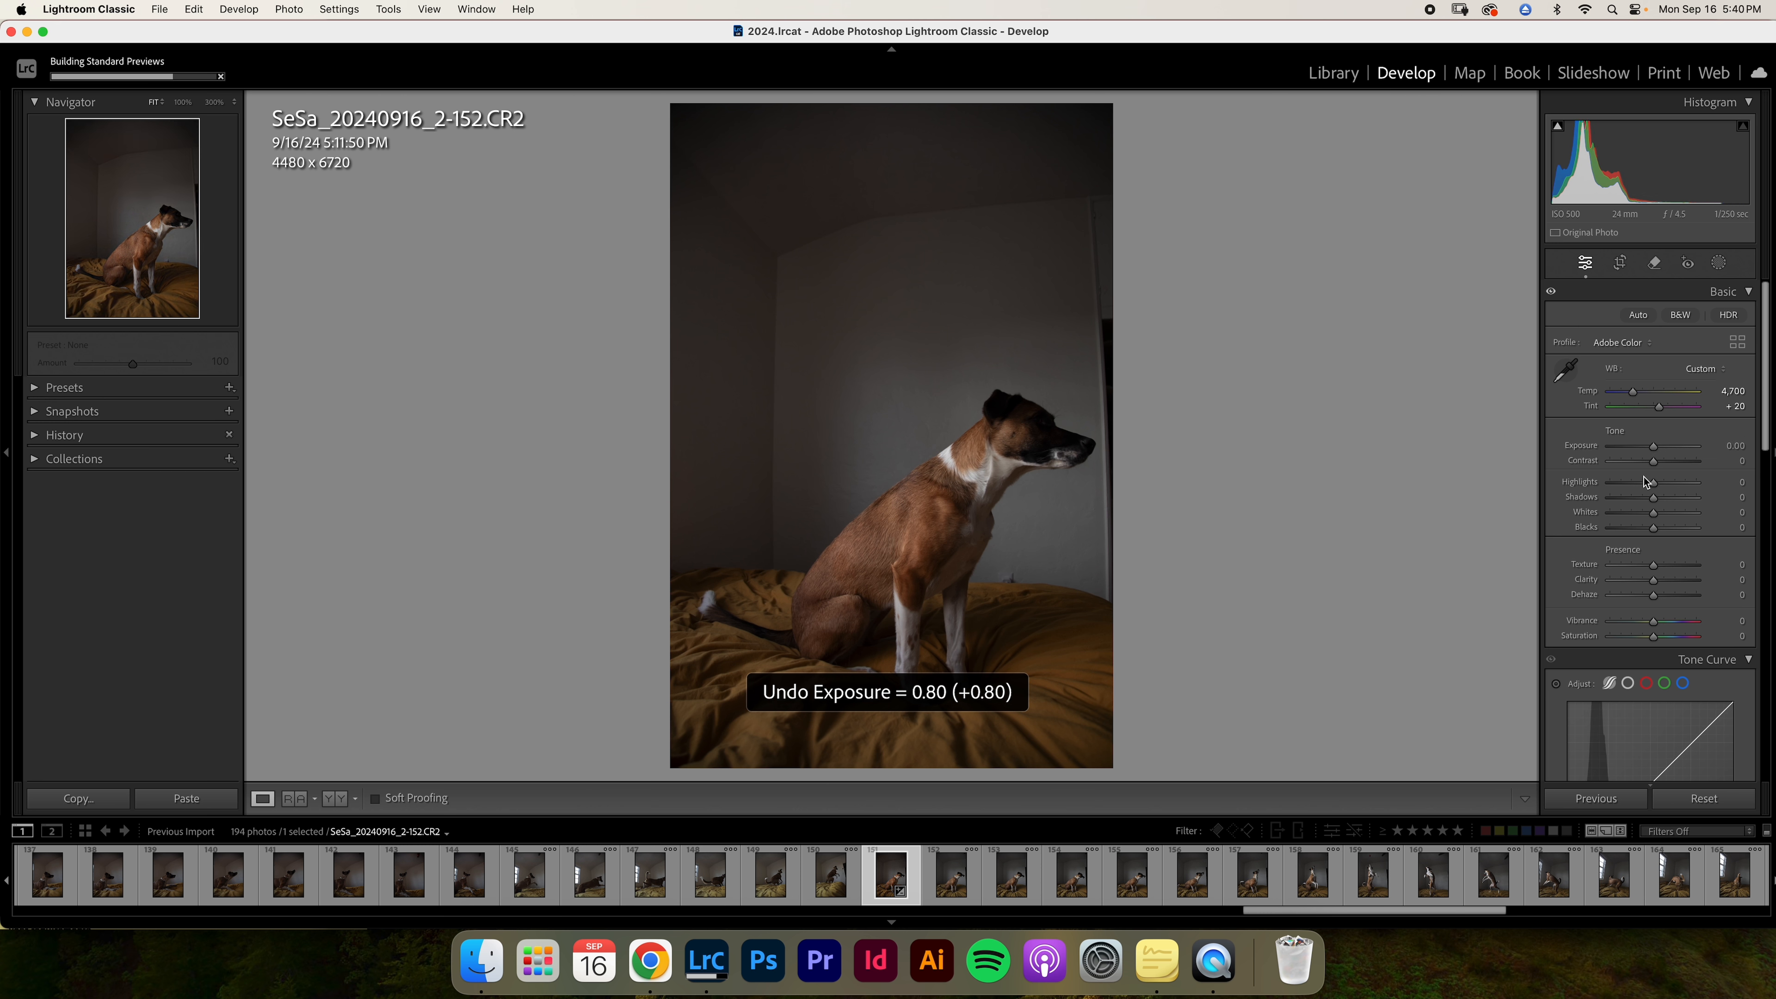
- Set basic Shadows to +60 and Blacks to +16, and the tone curve's Darks to +61, Shadows to -5 and Highlights to -27
drag(1653, 498, 1662, 533)
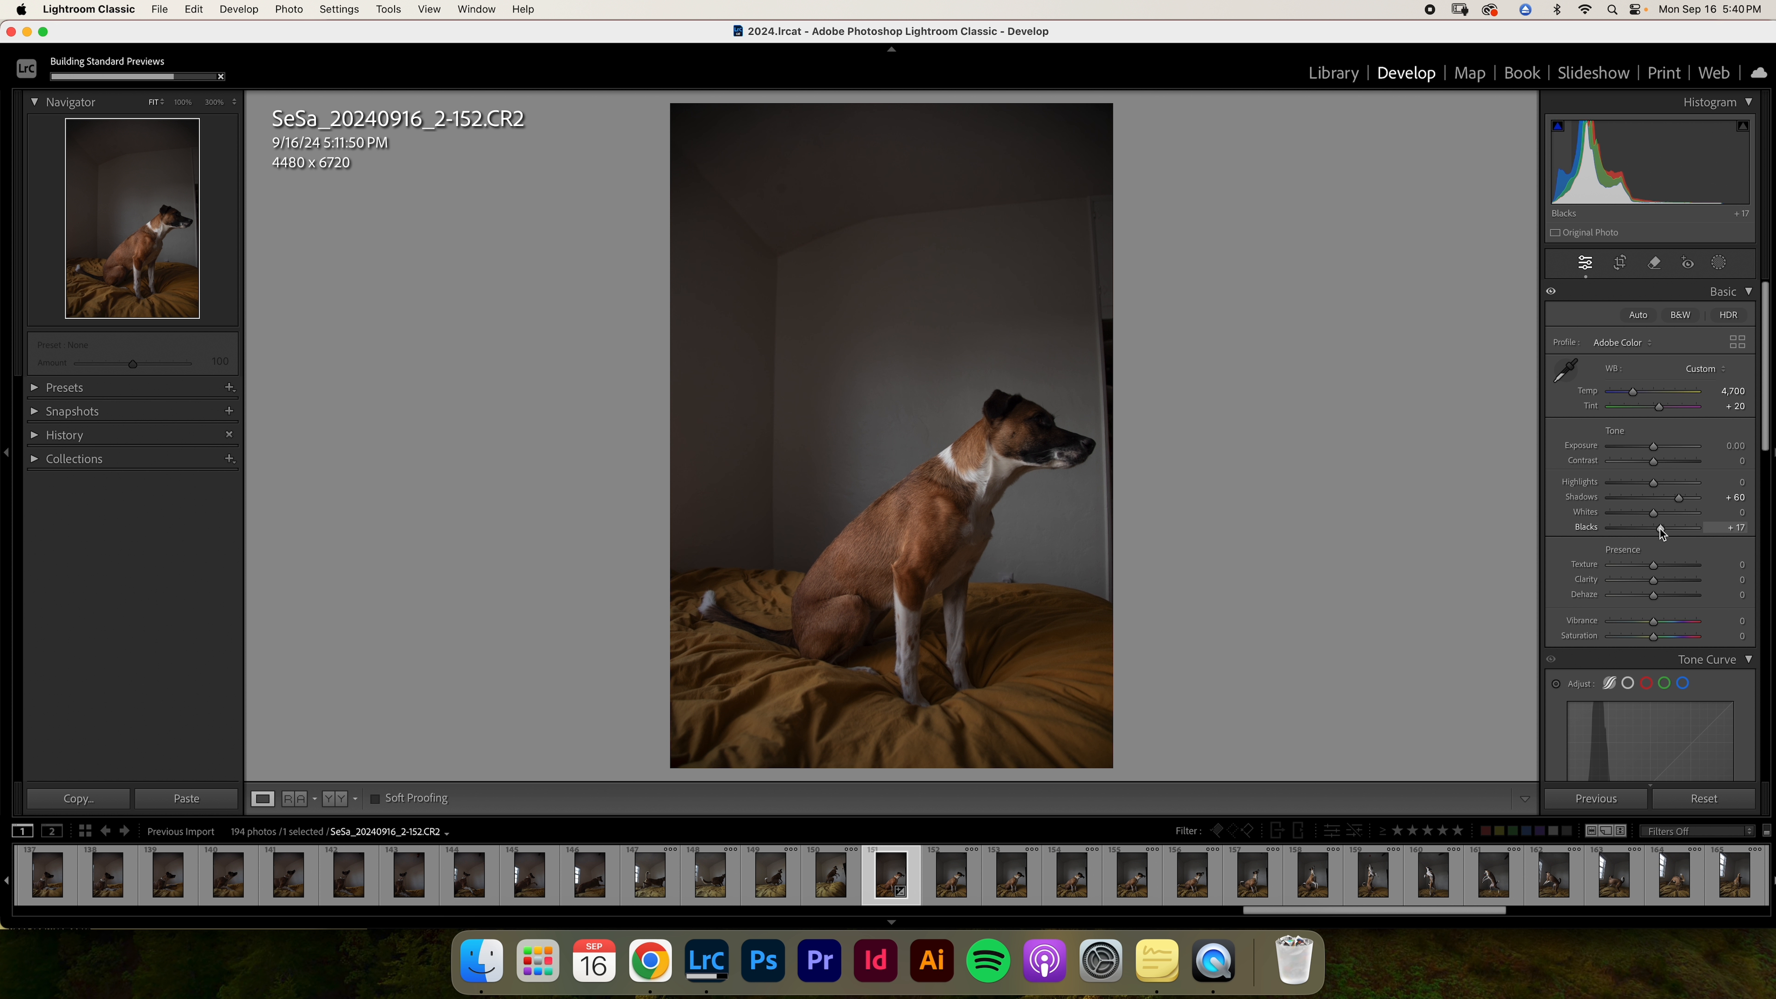
scroll(1664, 629, down, 5)
mouse_move(1656, 694)
mouse_down()
mouse_move(1686, 701)
mouse_move(1653, 711)
mouse_move(1643, 671)
mouse_up()
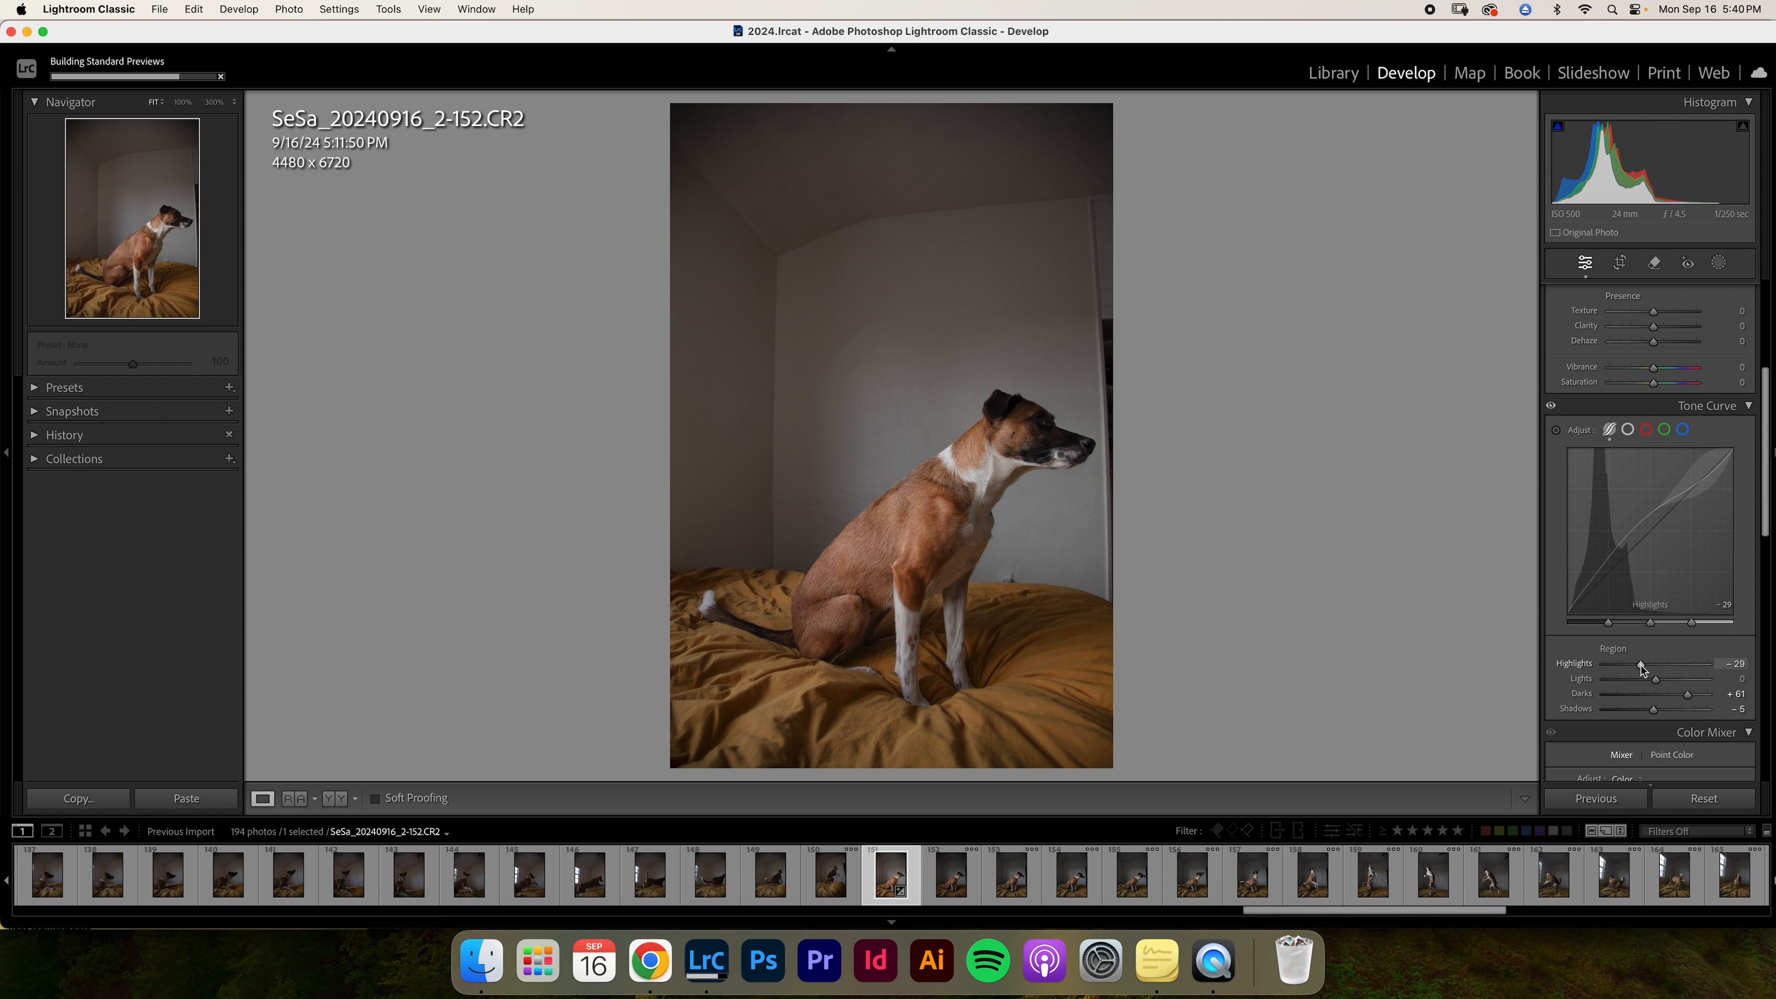
- Try a stronger exposure of about +1.55 on top of the tone adjustments and undo it
scroll(1642, 670, up, 3)
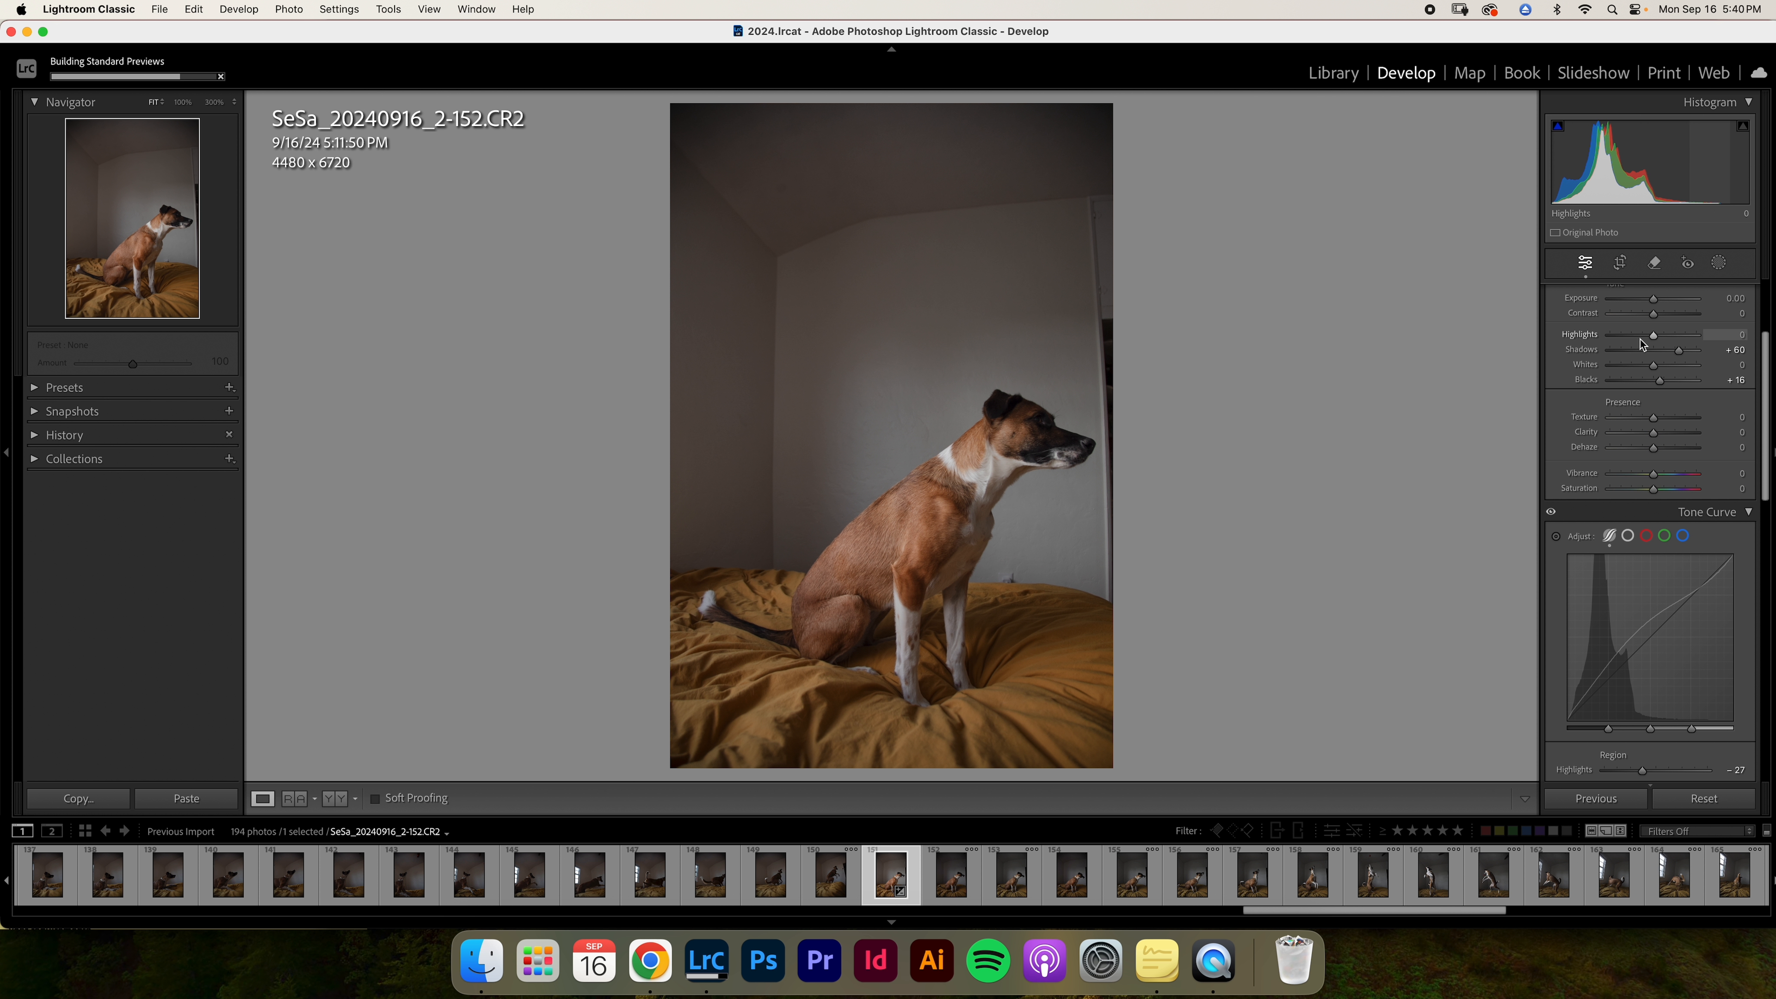
drag(1654, 299, 1666, 299)
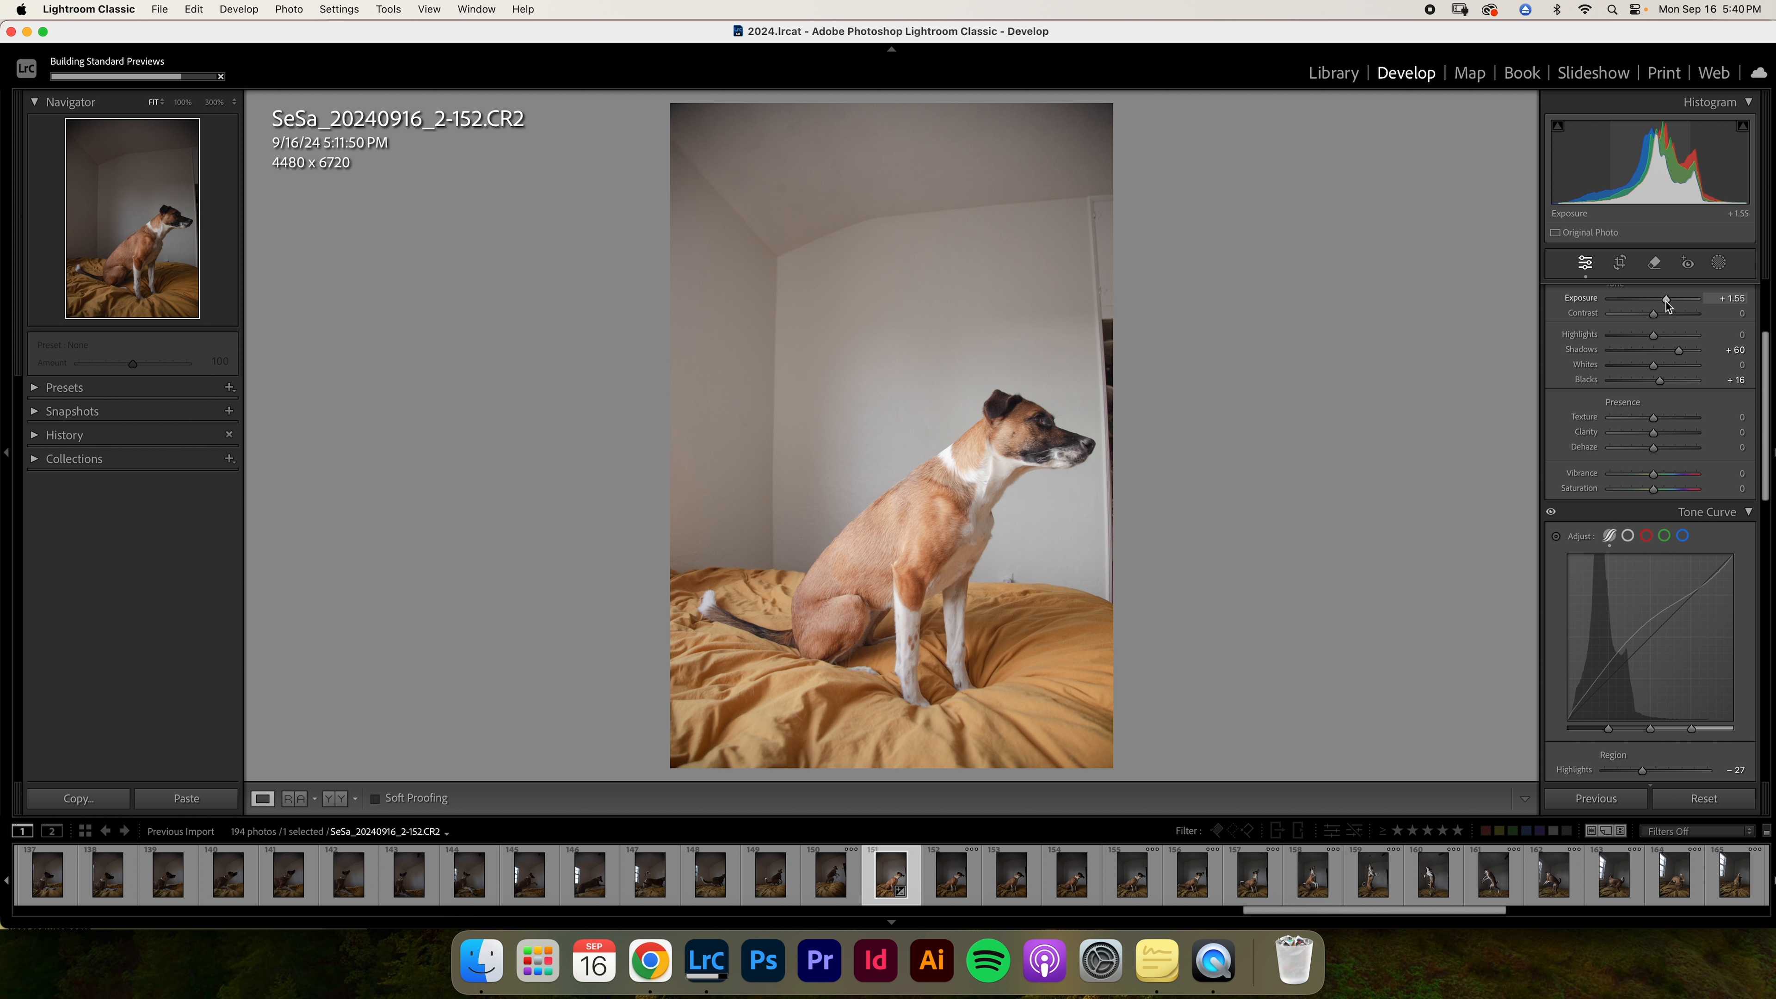
key(super+z)
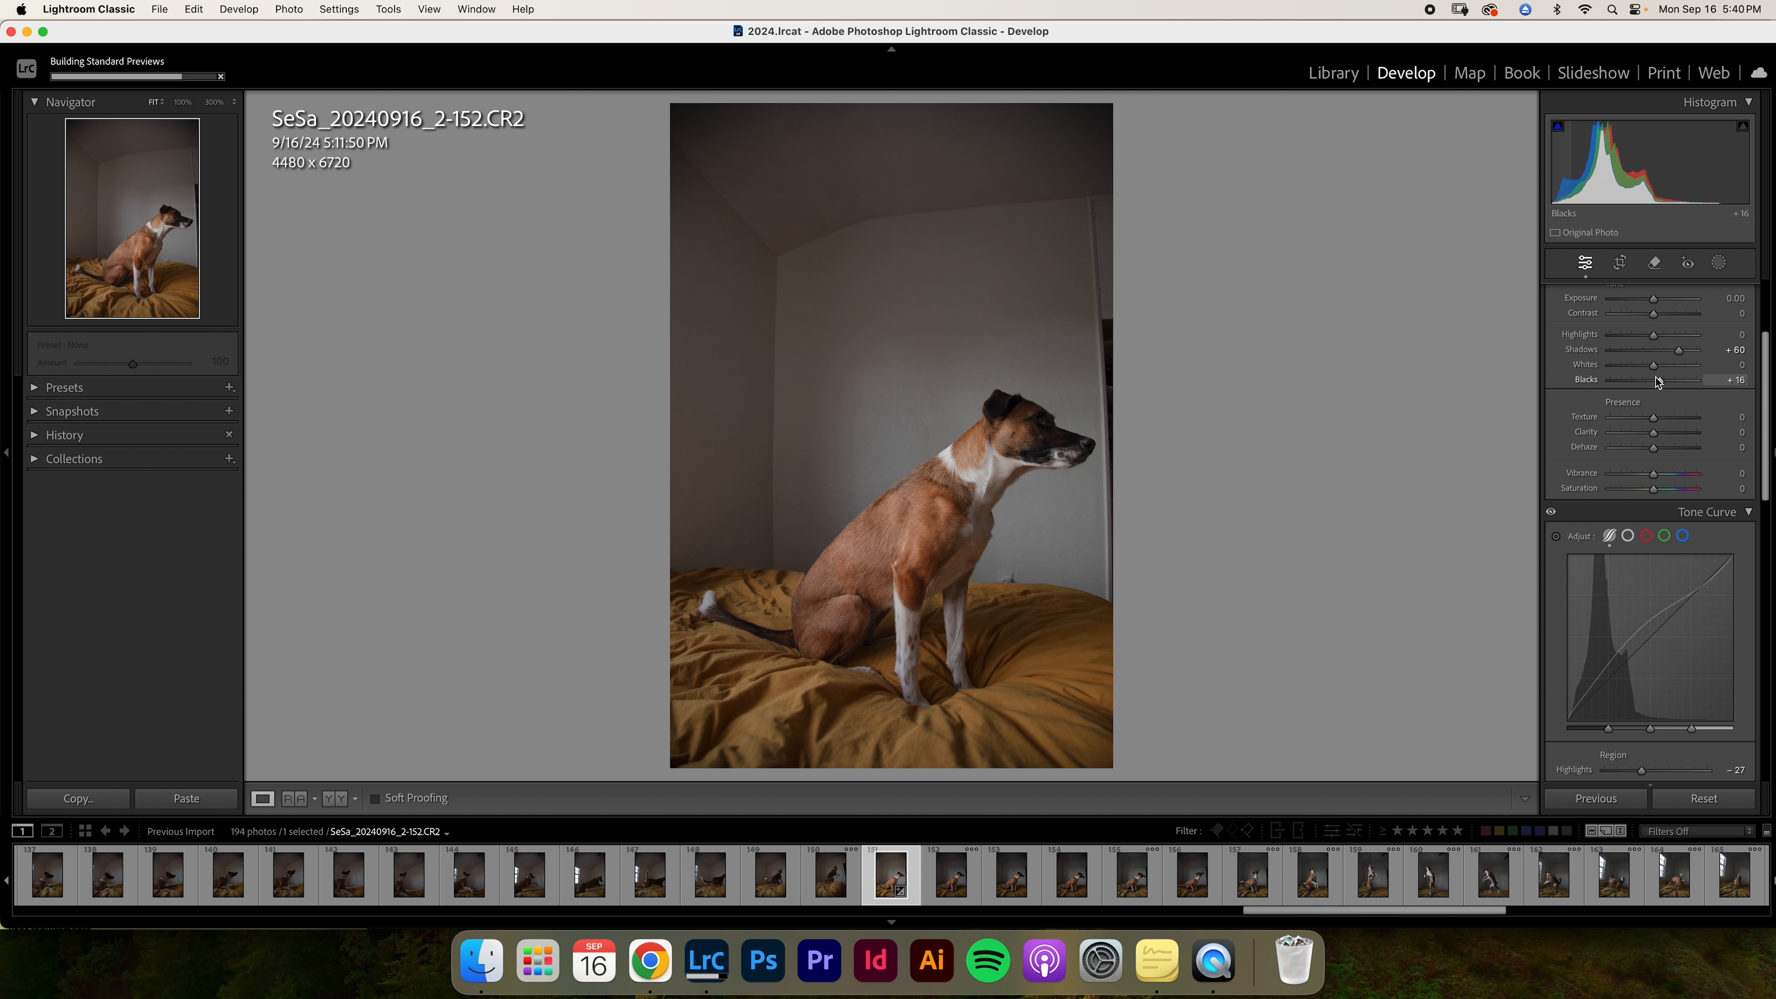
- Set the tone curve's Highlights to +1, and add presence to the dog photo with Texture +5 and Clarity +8
scroll(1655, 378, up, 1)
scroll(1656, 379, down, 4)
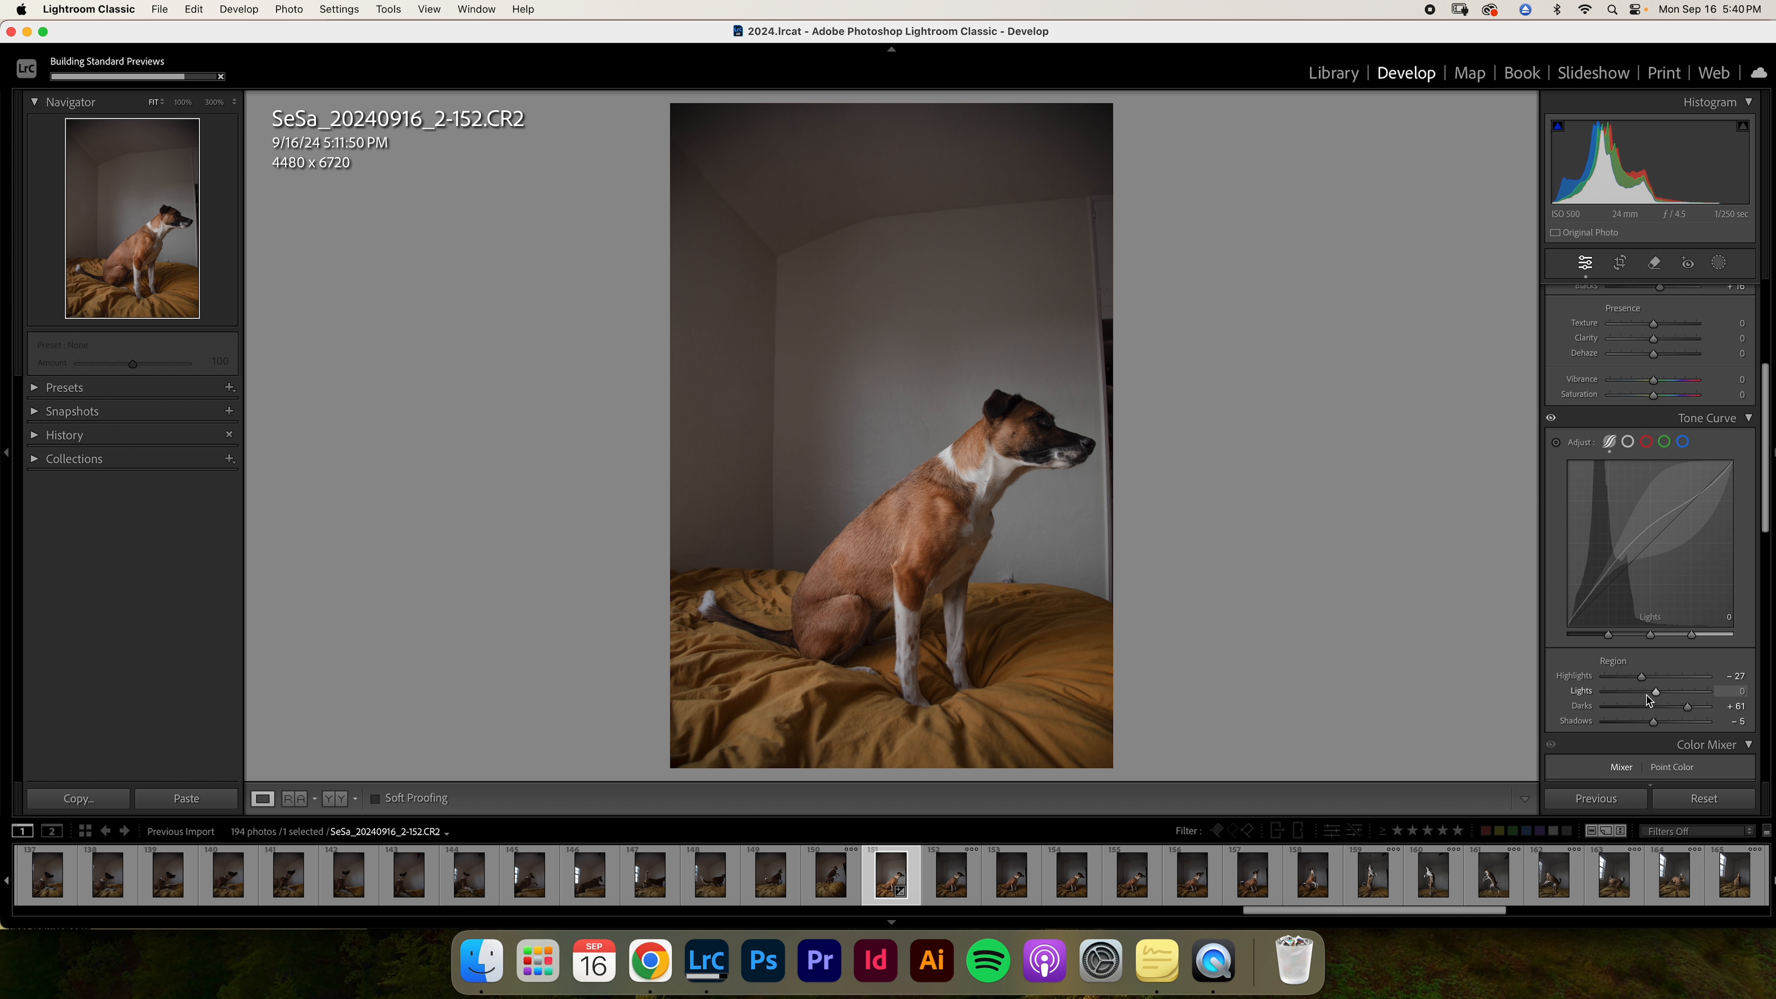
mouse_move(1641, 677)
mouse_down()
mouse_move(1660, 677)
mouse_move(1621, 677)
mouse_move(1655, 676)
mouse_up()
scroll(1655, 679, up, 3)
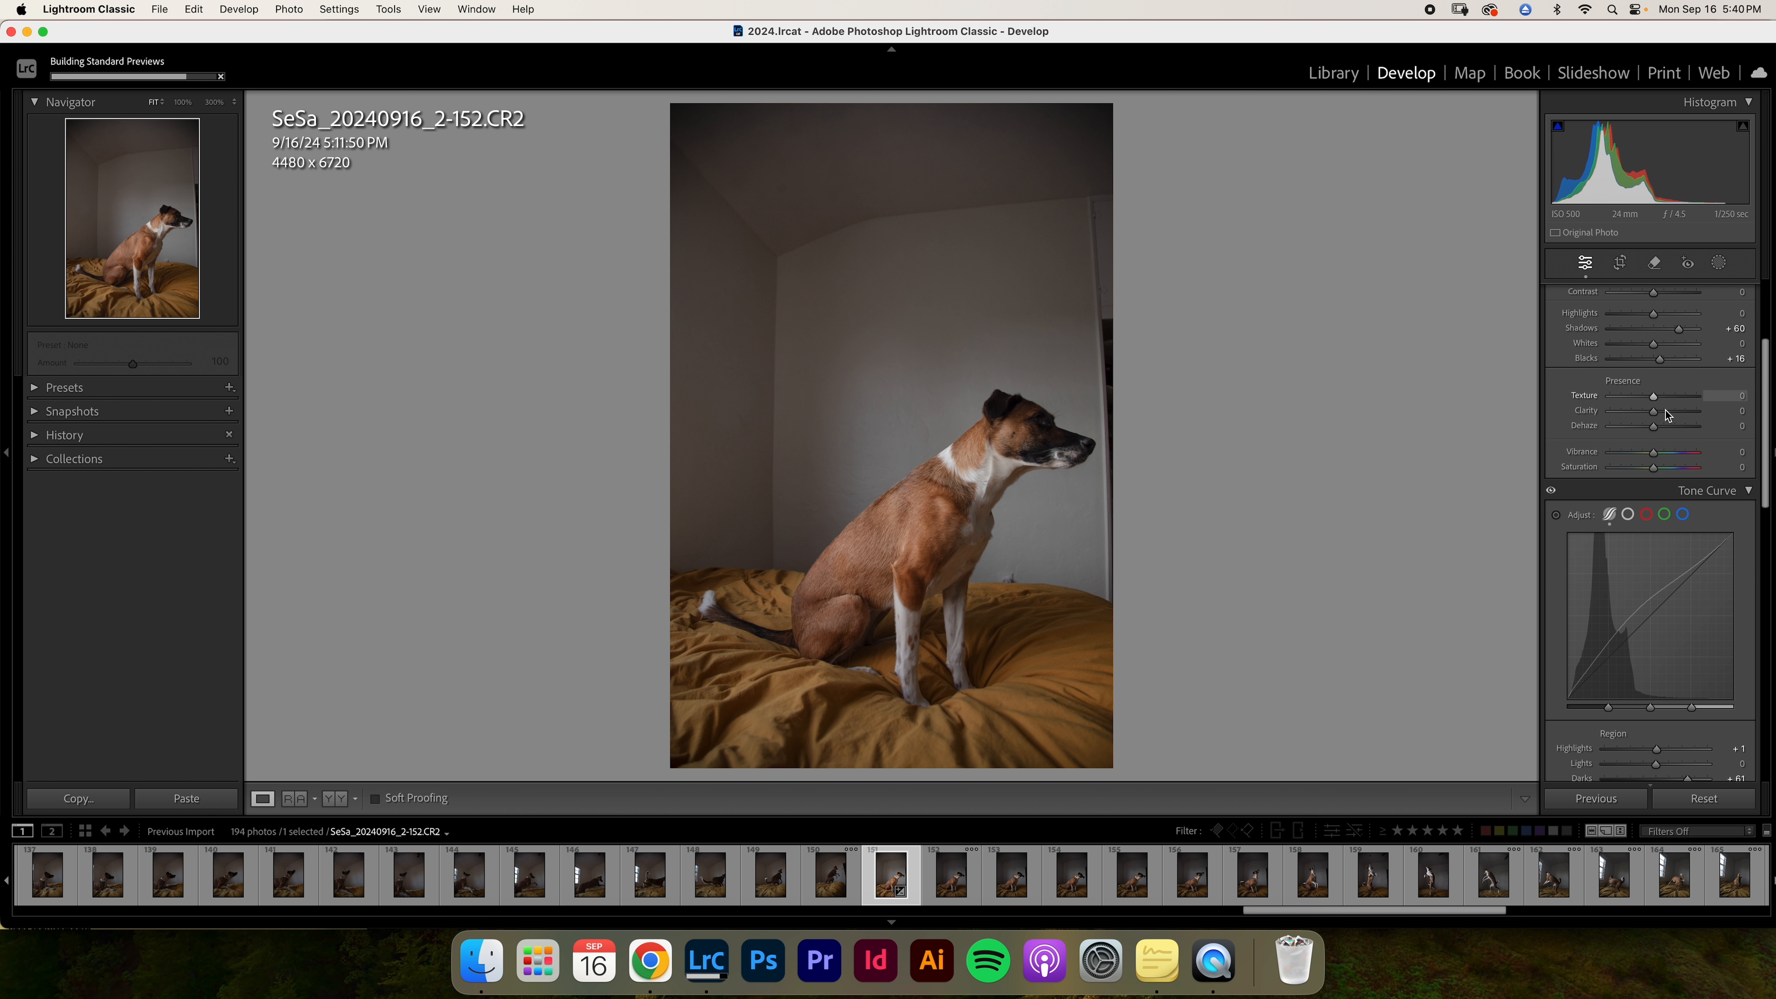
drag(1654, 411, 1657, 417)
- Set the sharpening Amount to 57, checking the magnified detail preview on the dog's face and fur
scroll(1636, 420, down, 10)
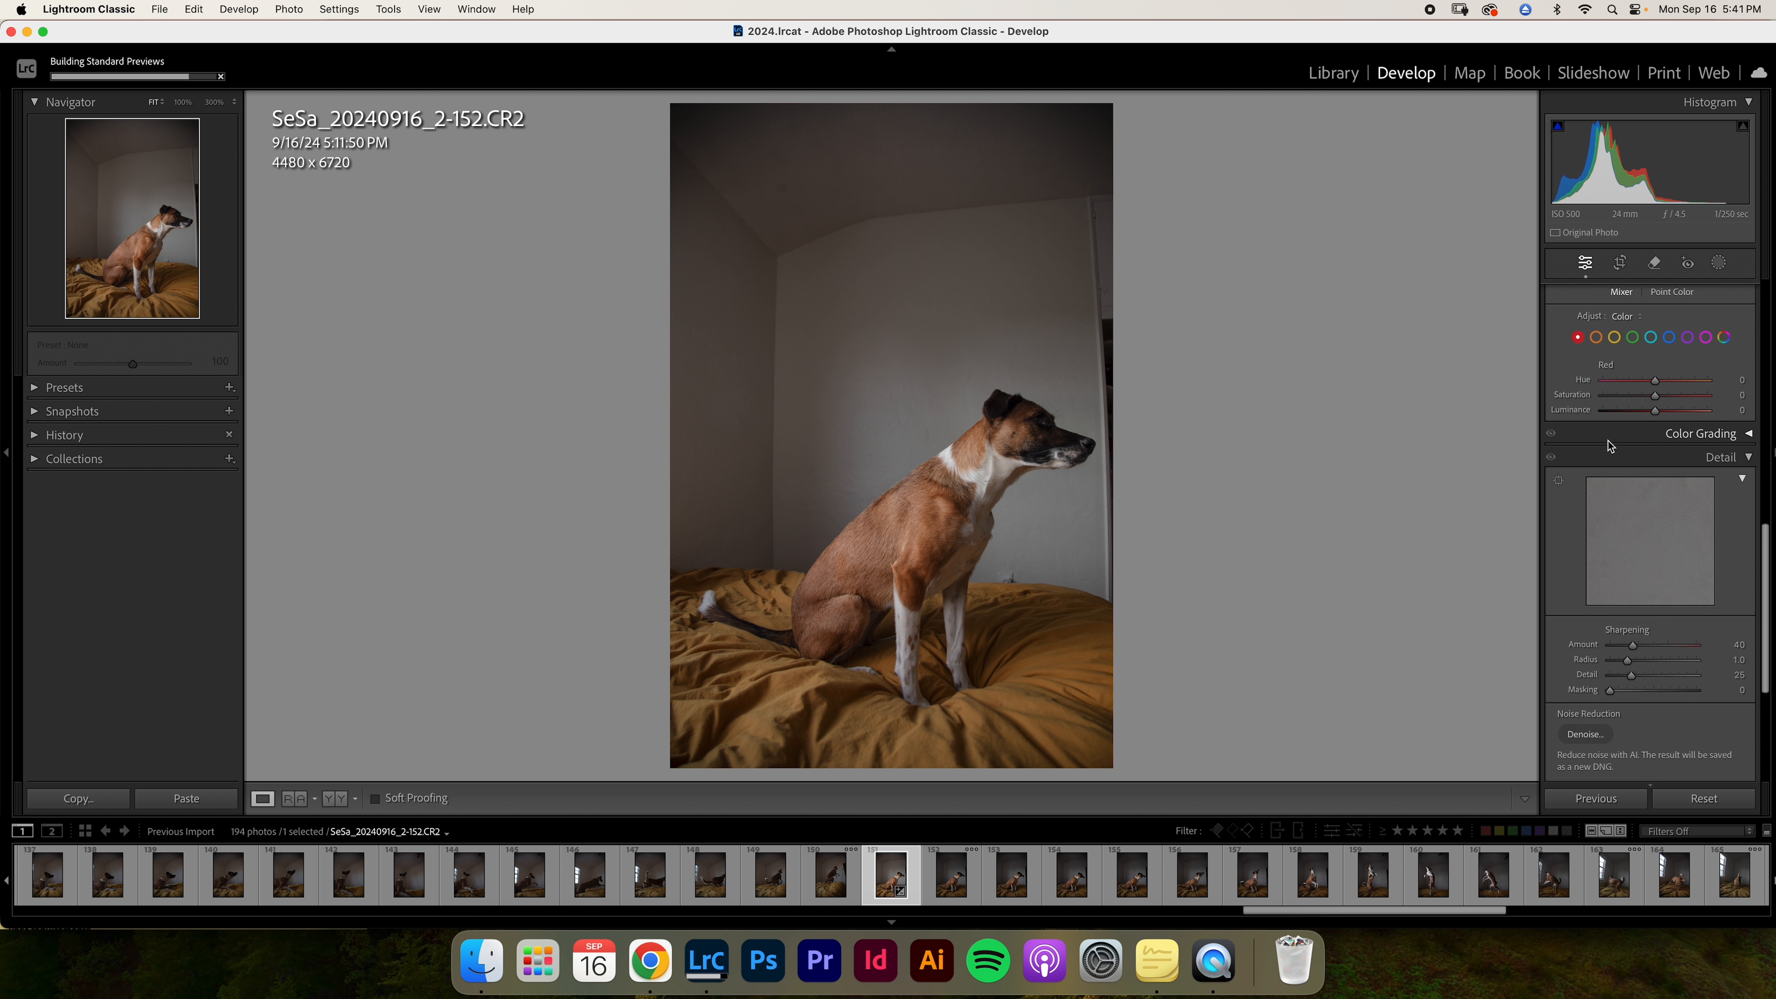
scroll(1608, 446, down, 3)
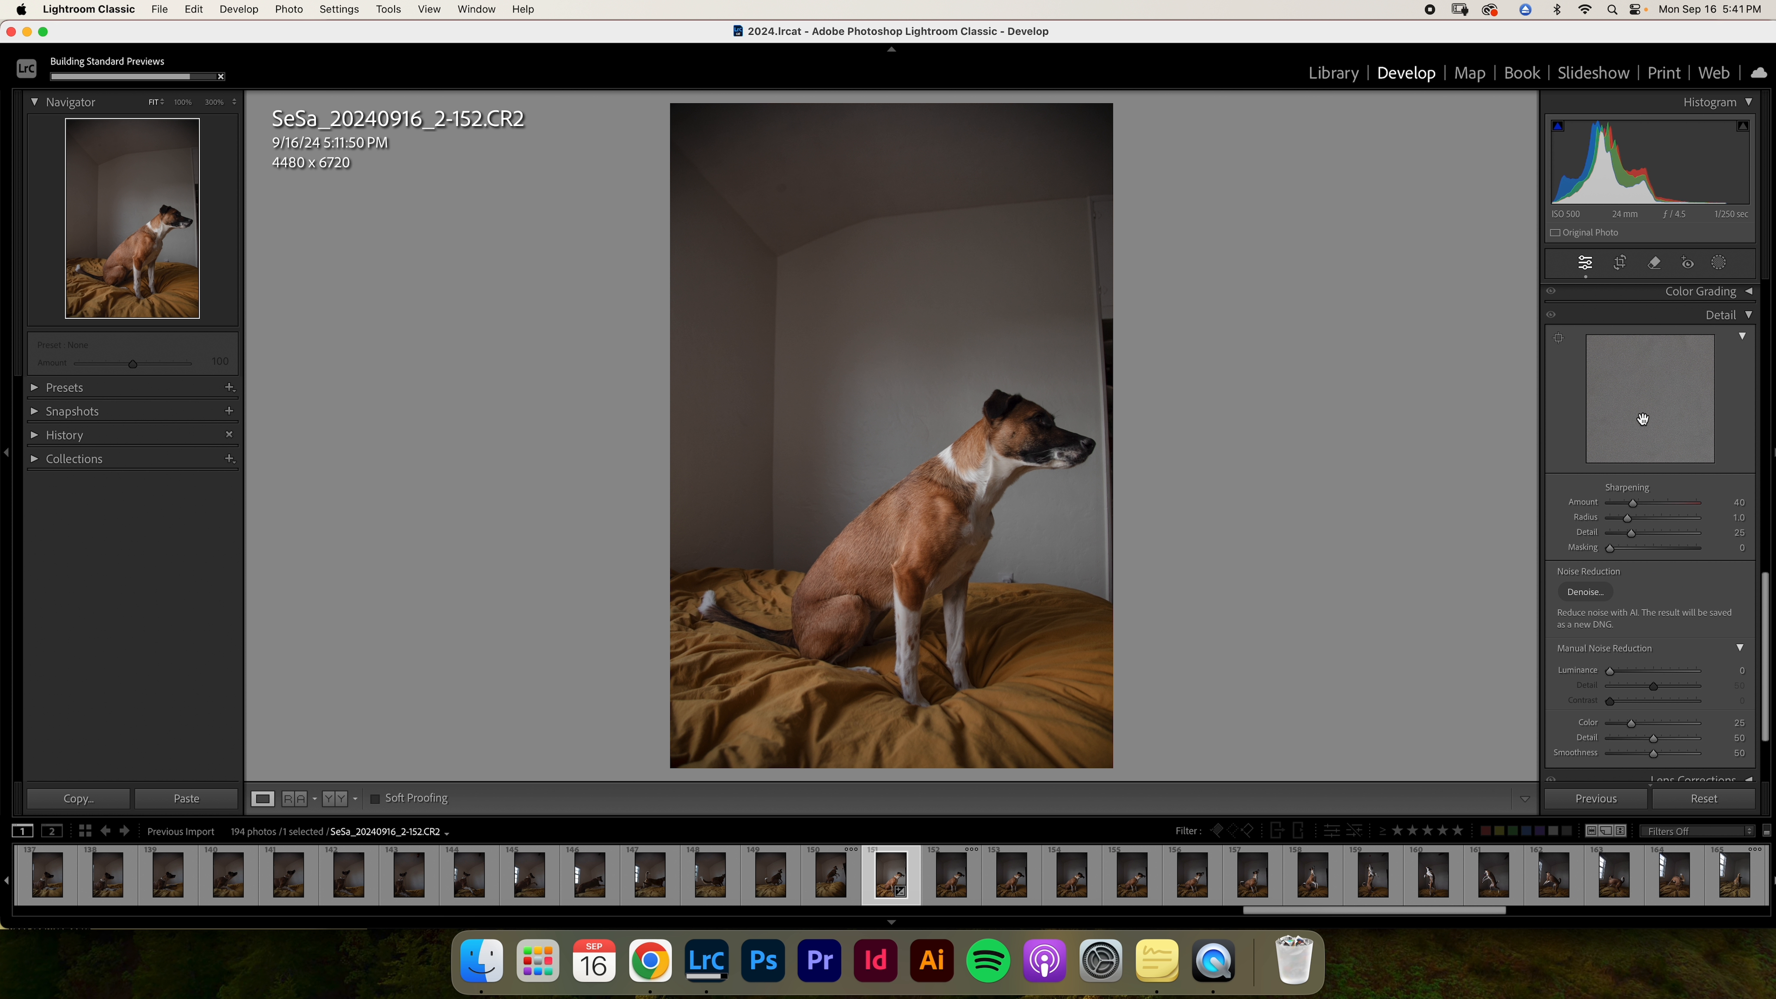
click(1681, 434)
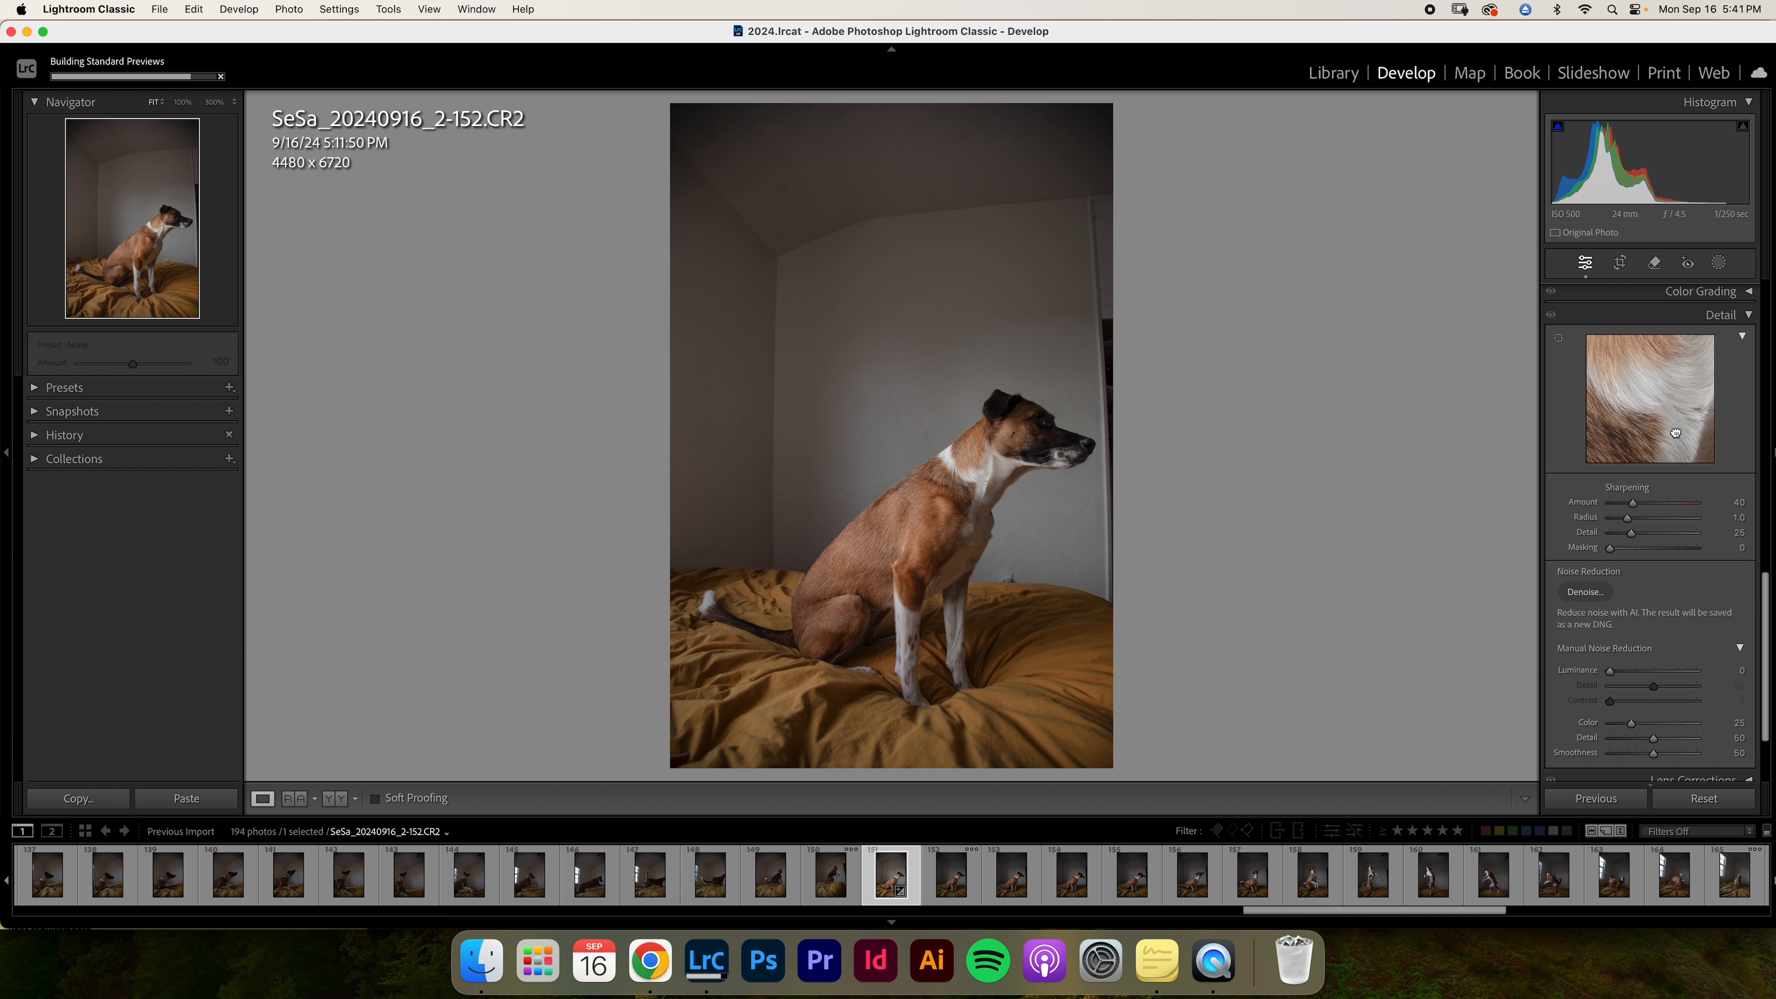
click(1697, 415)
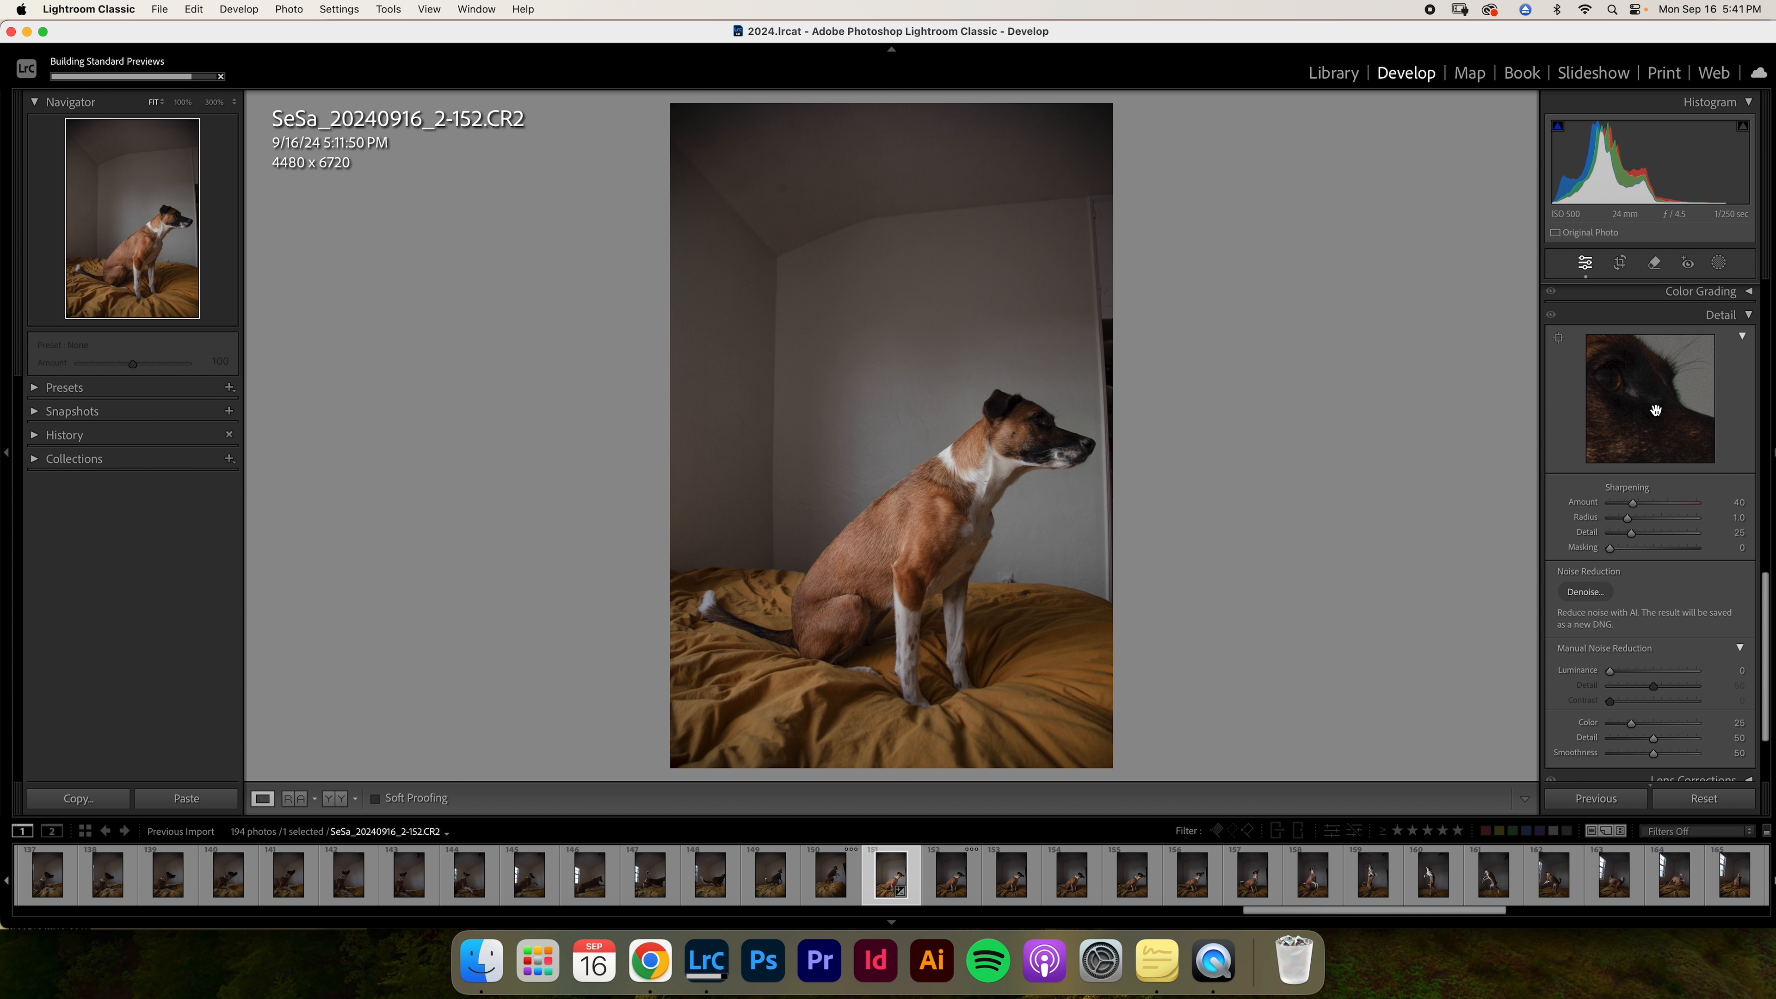
drag(1638, 502, 1647, 508)
click(1649, 403)
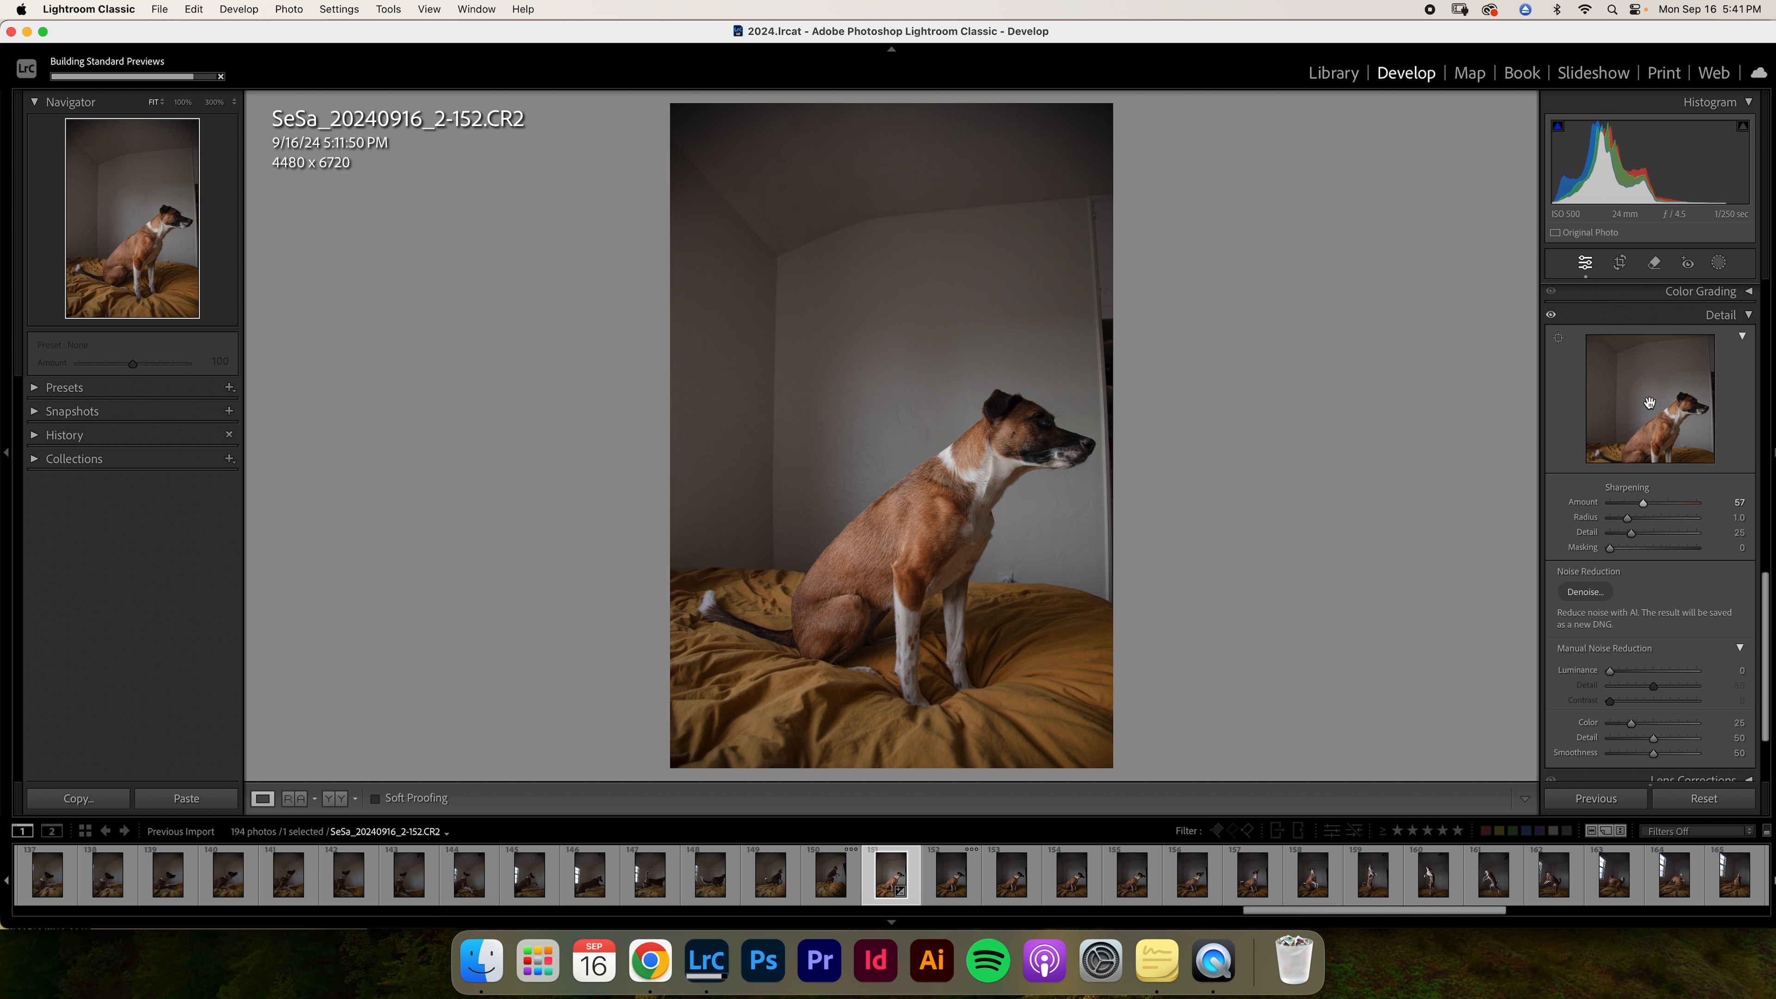
click(1684, 437)
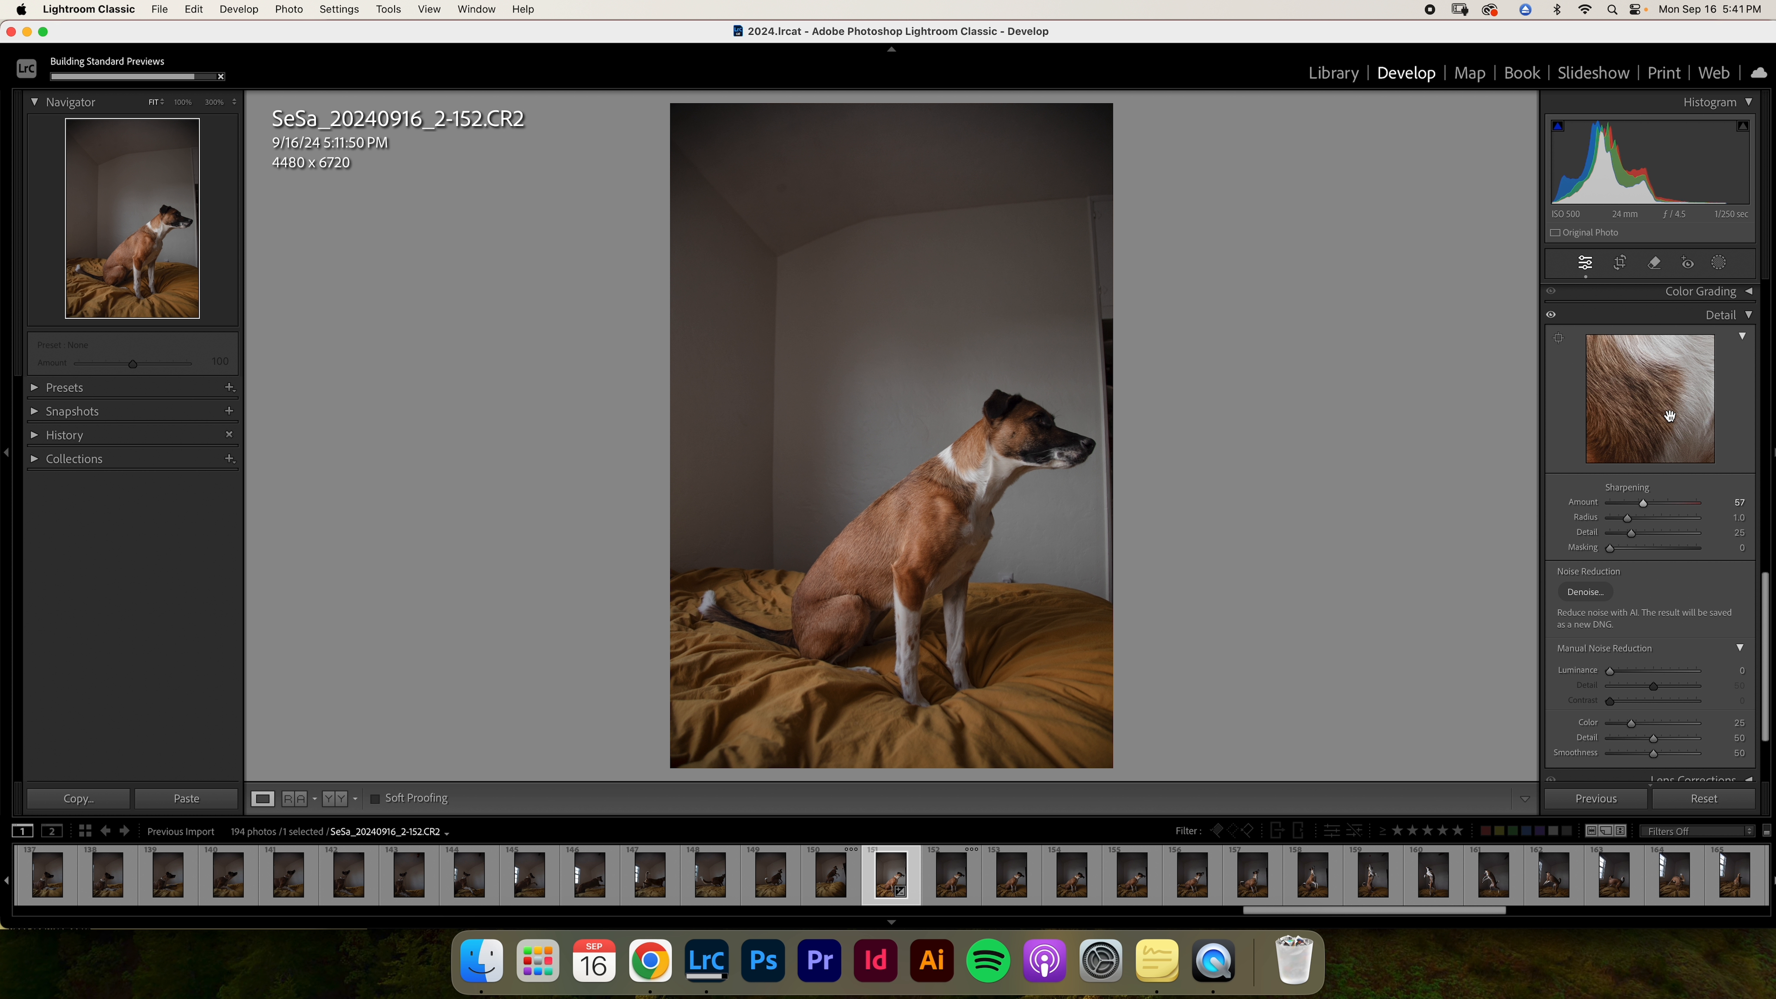
- Look over the noise reduction, Basic, Tone Curve, Color Mixer and Color Grading settings without changing them
scroll(1636, 607, down, 3)
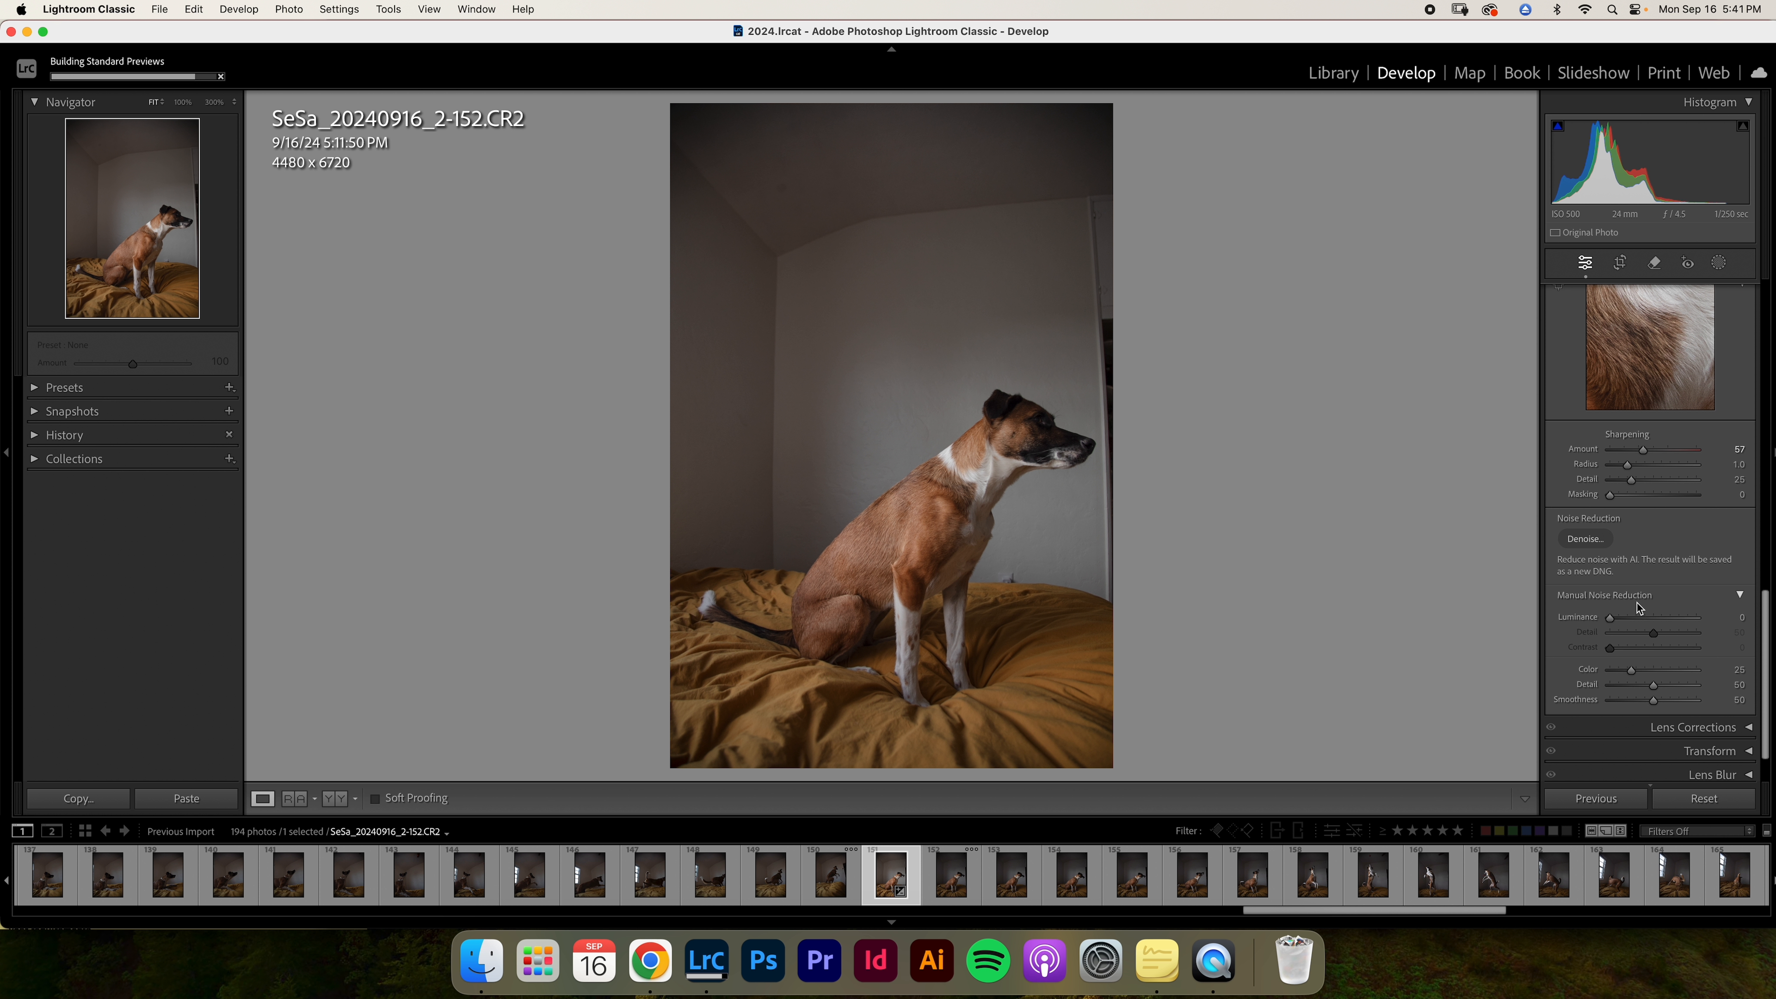
scroll(1622, 628, down, 2)
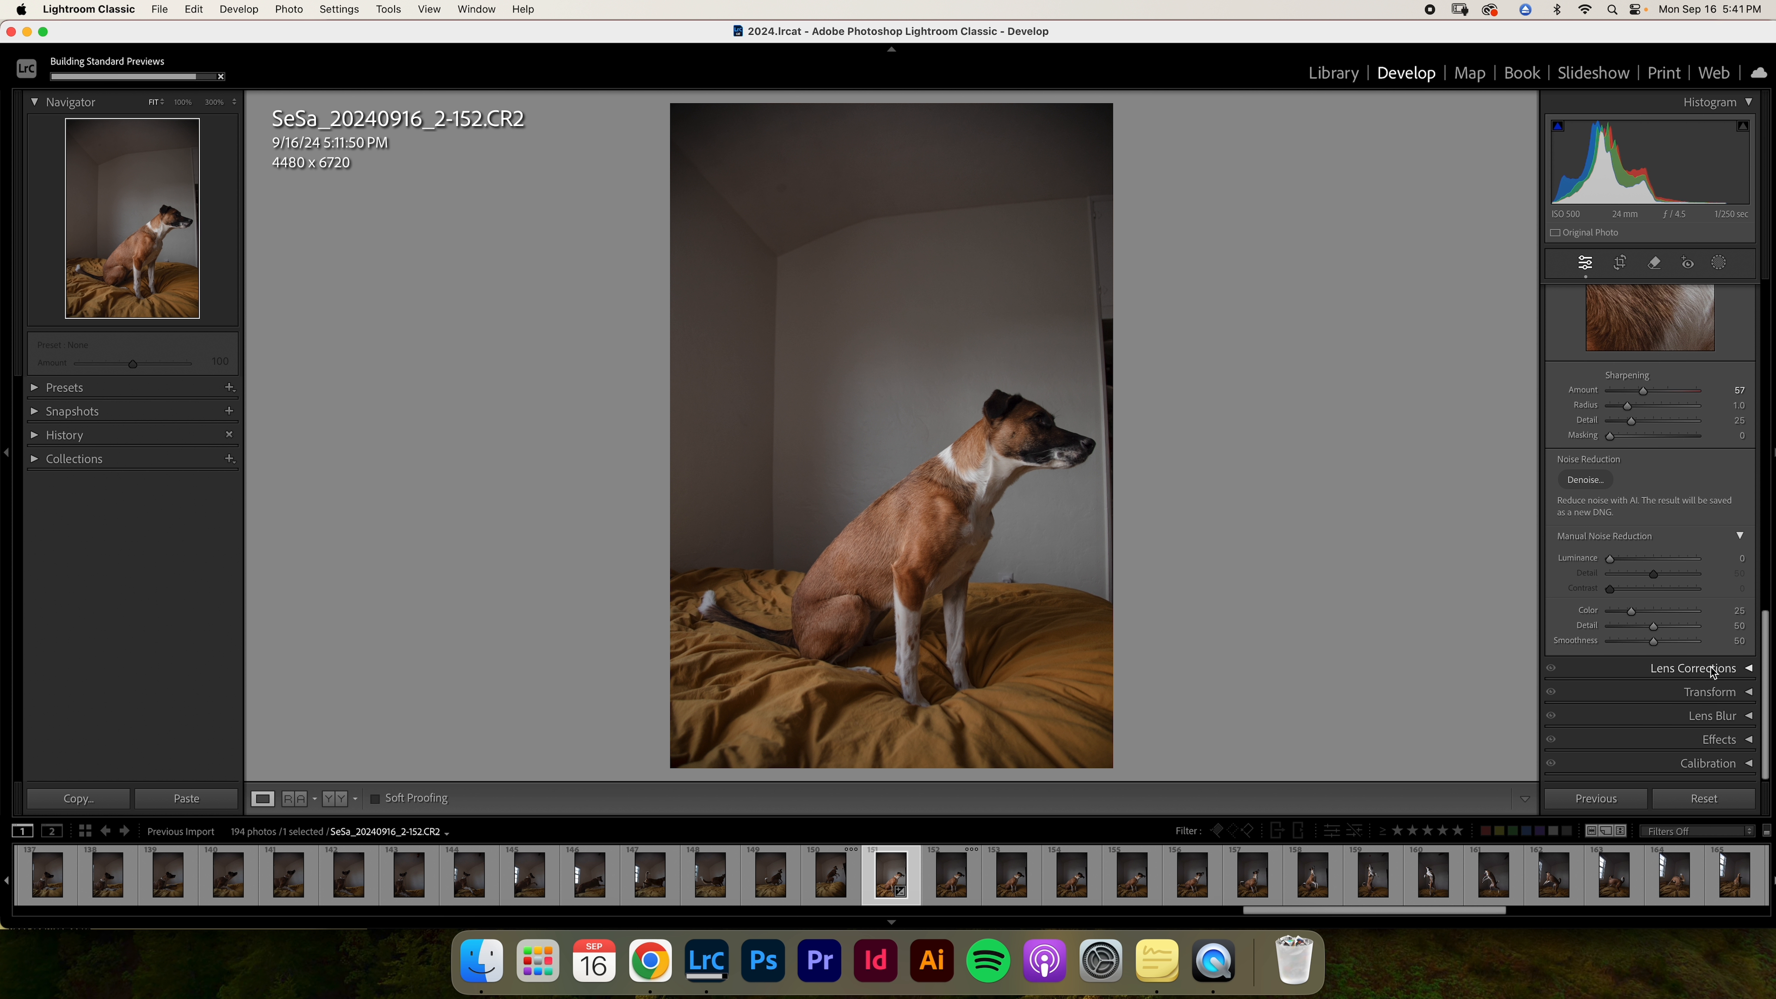
scroll(1706, 630, up, 5)
scroll(1706, 630, up, 2)
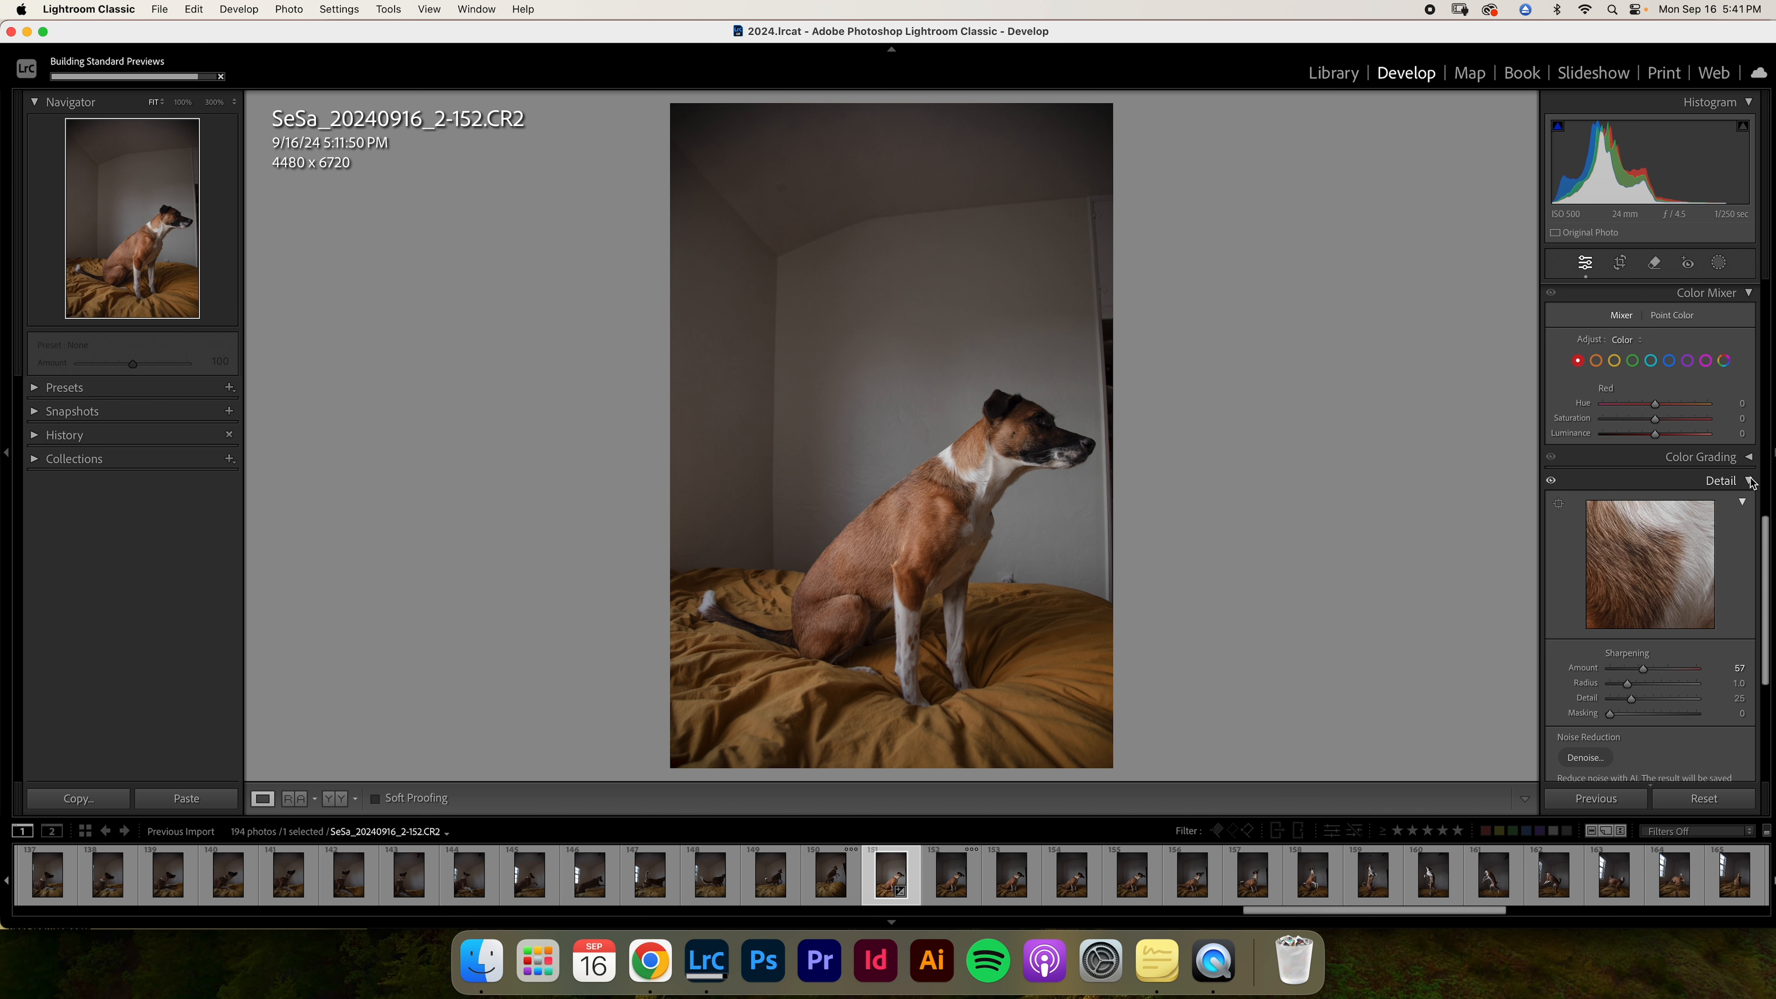
click(1749, 481)
click(1750, 644)
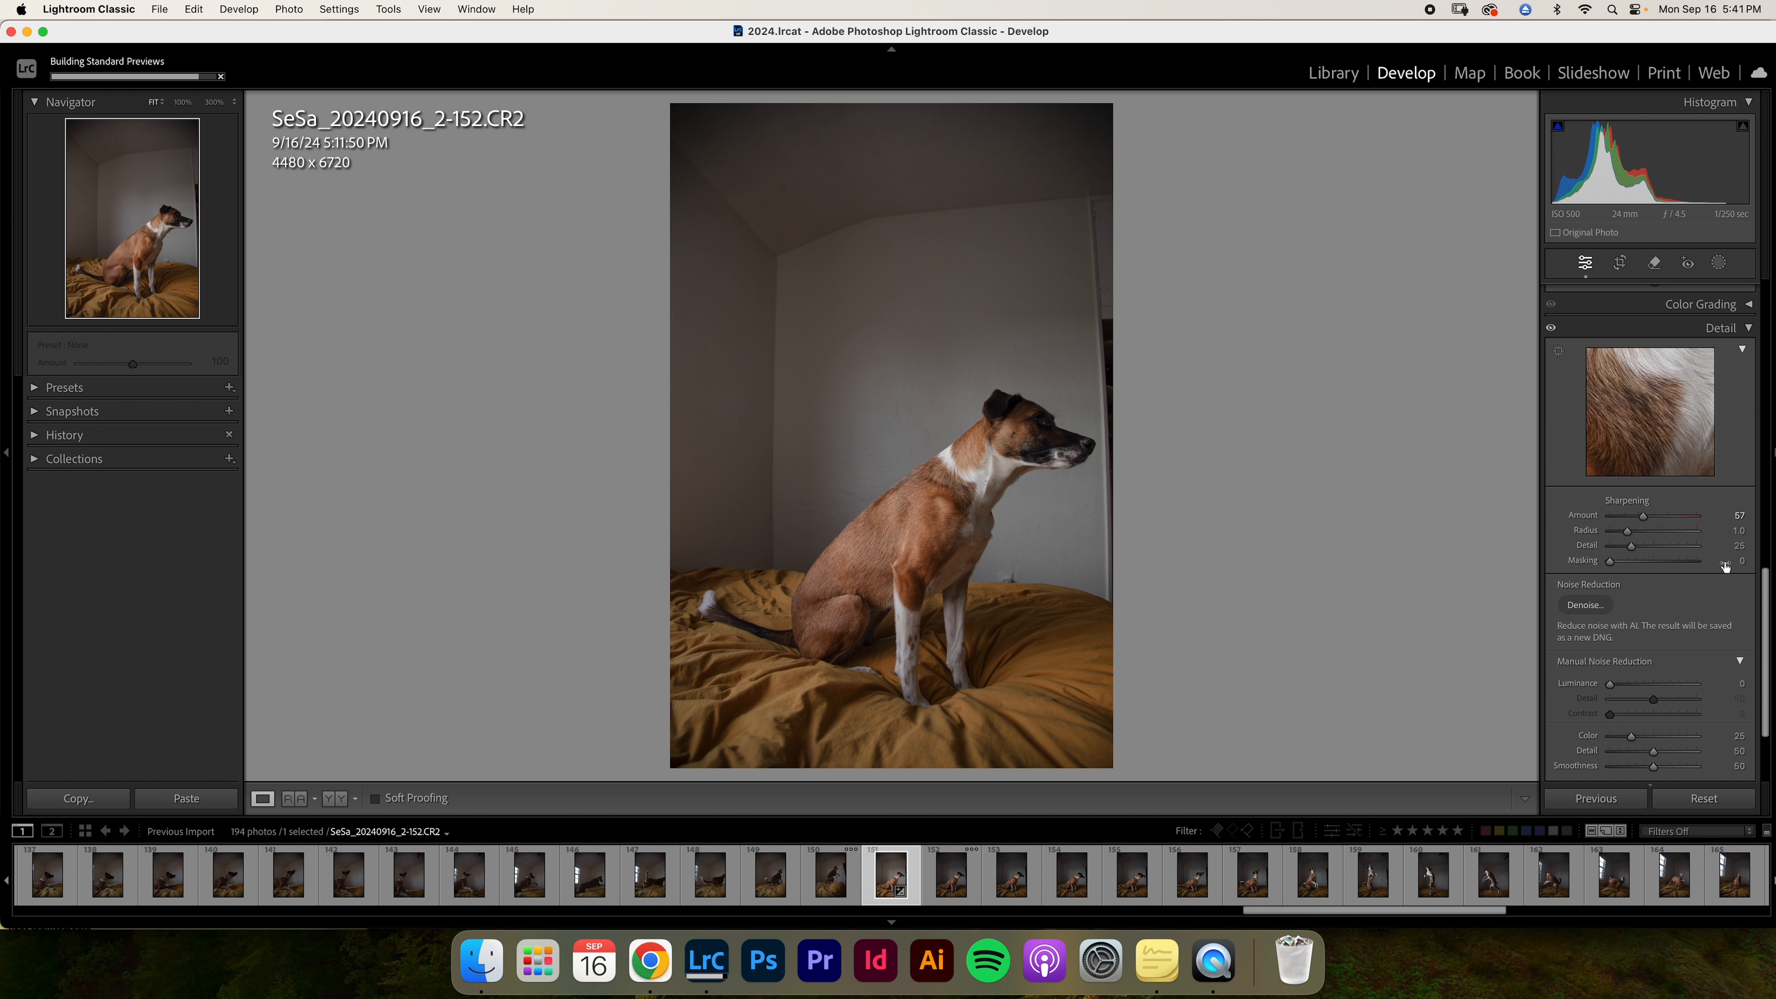
scroll(1725, 566, up, 10)
scroll(1726, 566, up, 3)
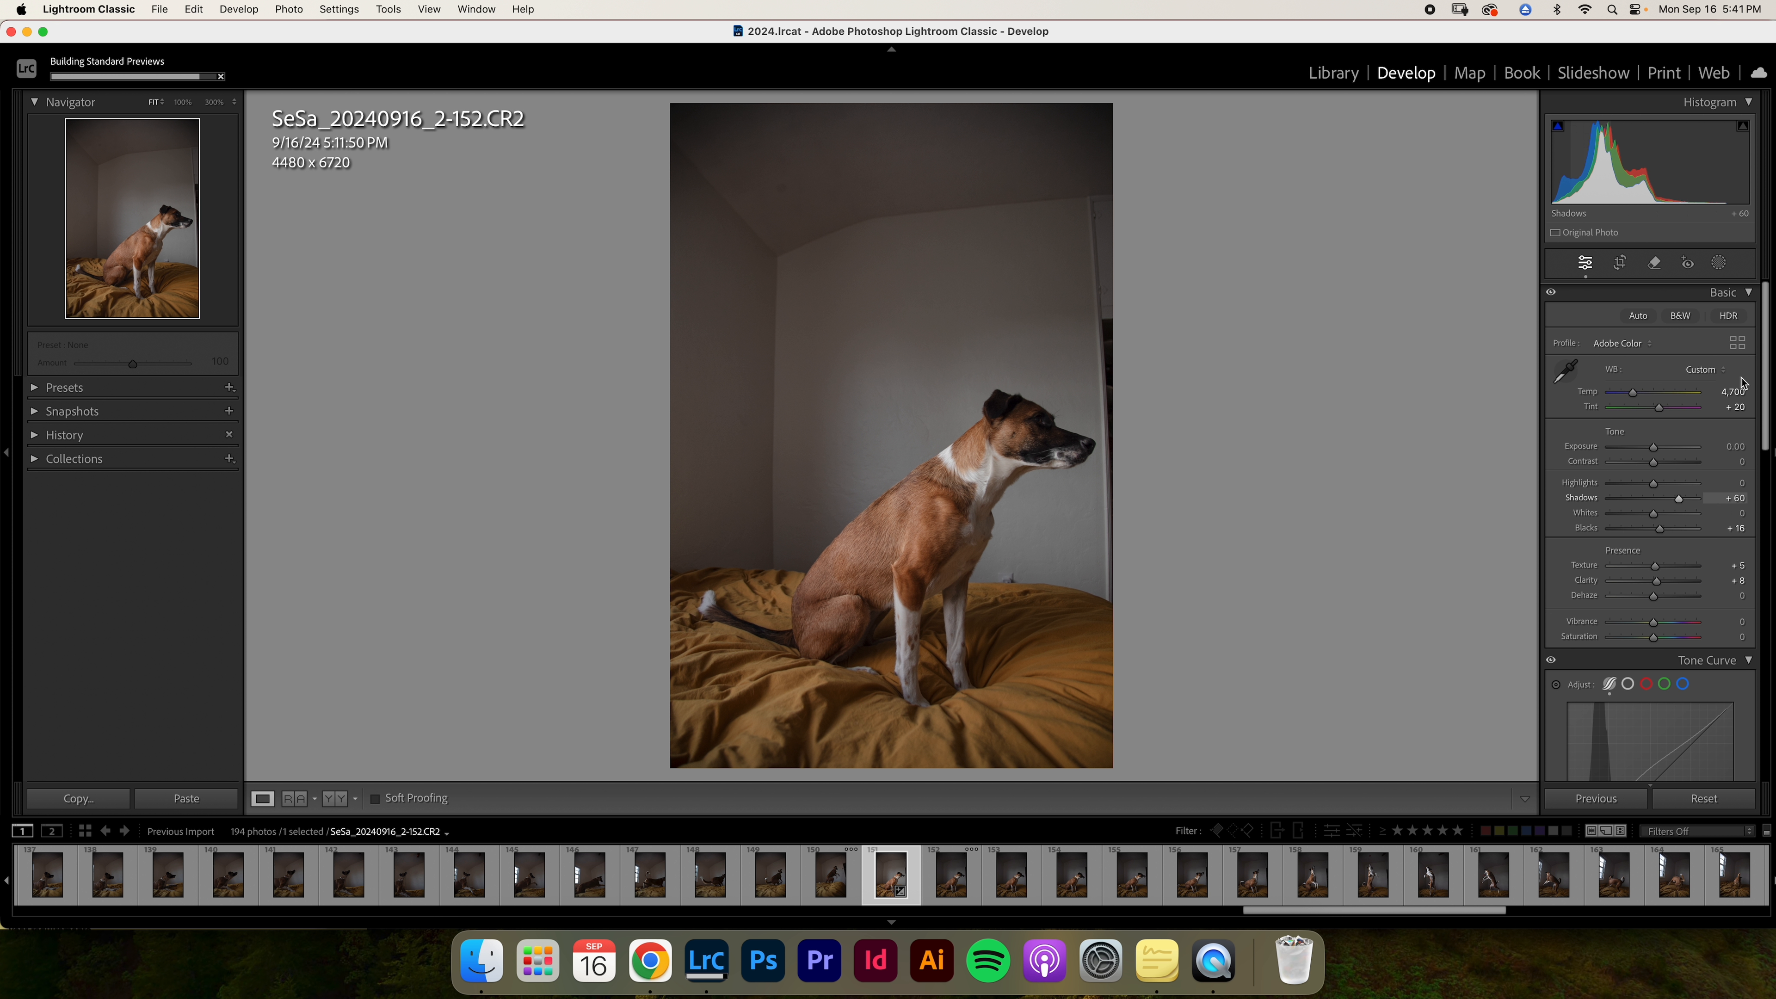
click(1747, 293)
scroll(1727, 521, down, 3)
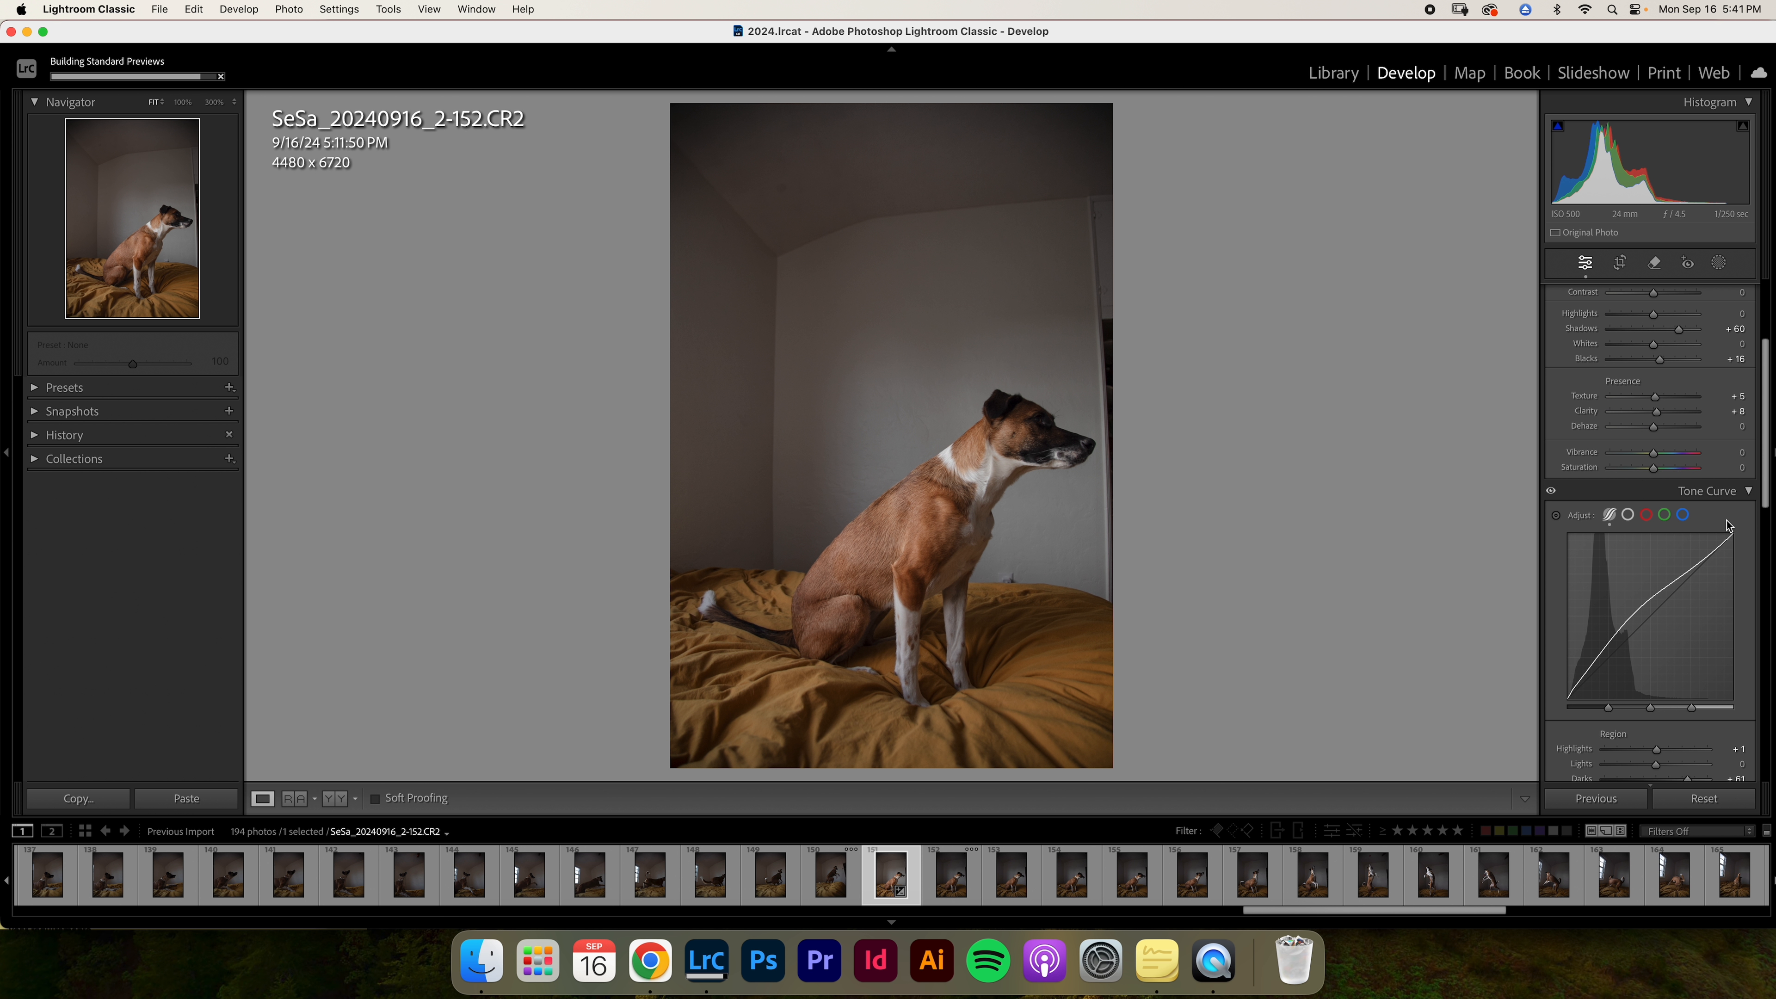
scroll(1726, 521, down, 5)
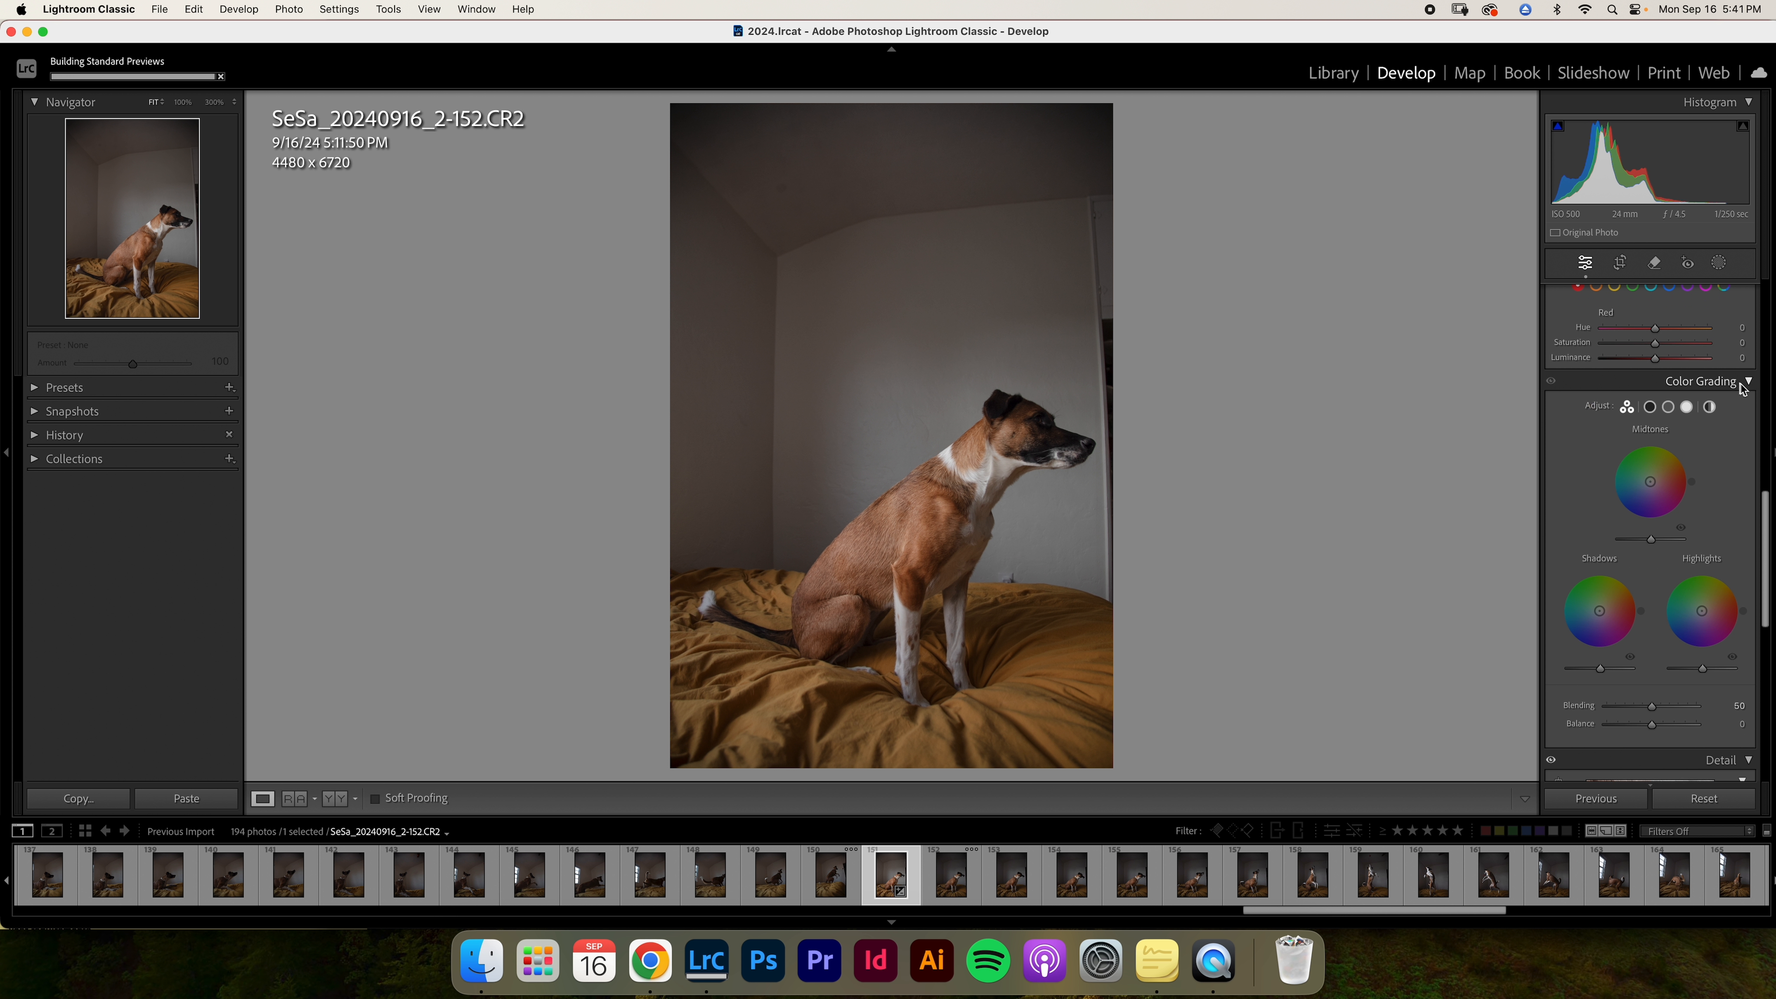
click(1740, 389)
scroll(1735, 371, down, 3)
scroll(1734, 364, up, 3)
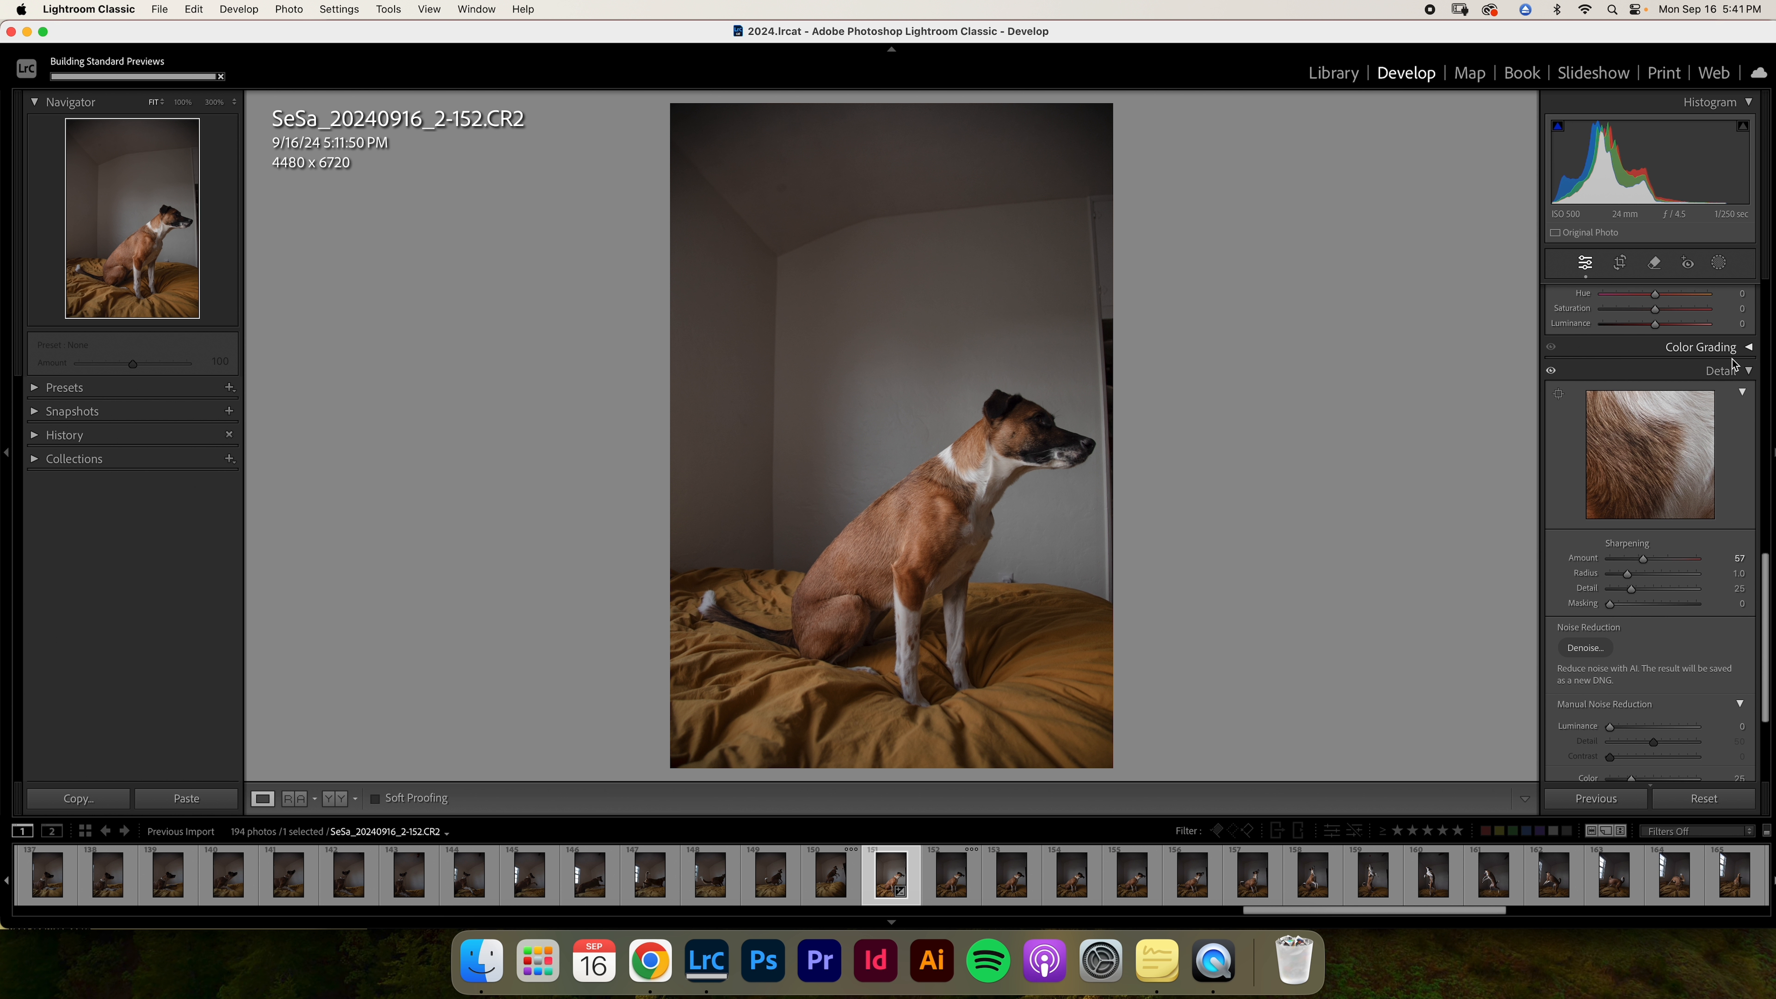
- Enable Remove Chromatic Aberration and Profile Corrections in the dog photo's Lens Corrections, using the Canon EF 24-105mm lens profile
scroll(1735, 559, down, 5)
click(1736, 669)
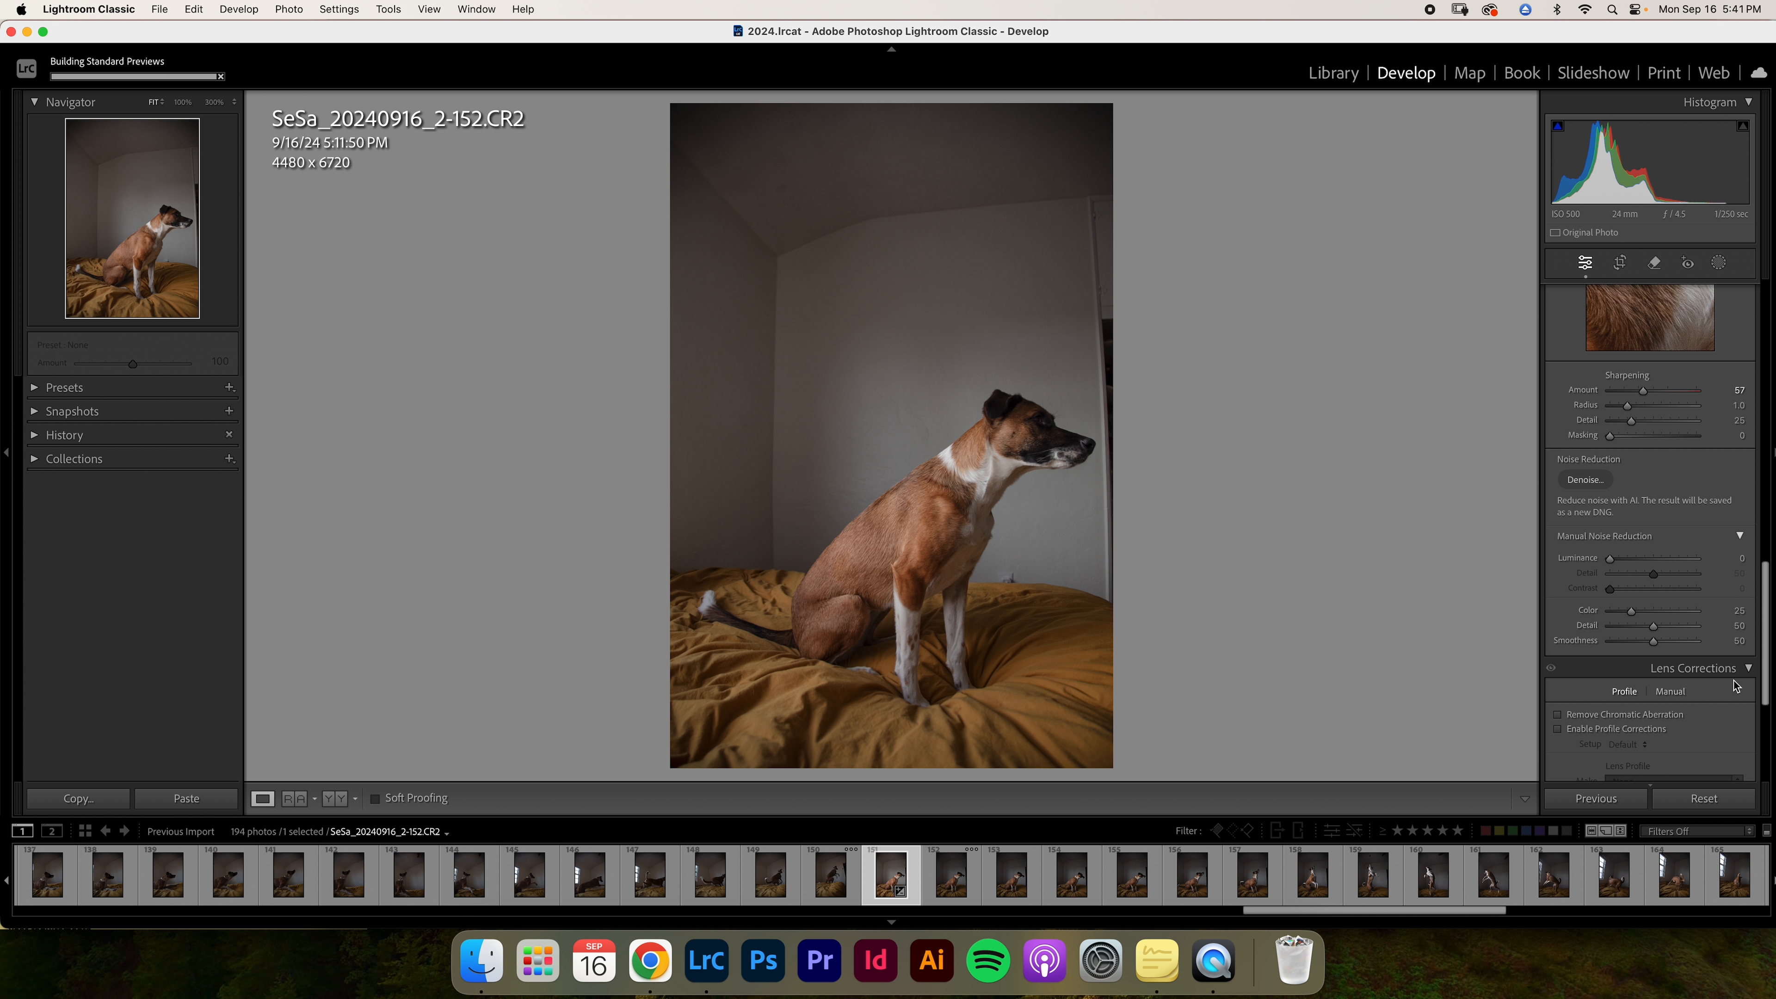
scroll(1735, 685, down, 5)
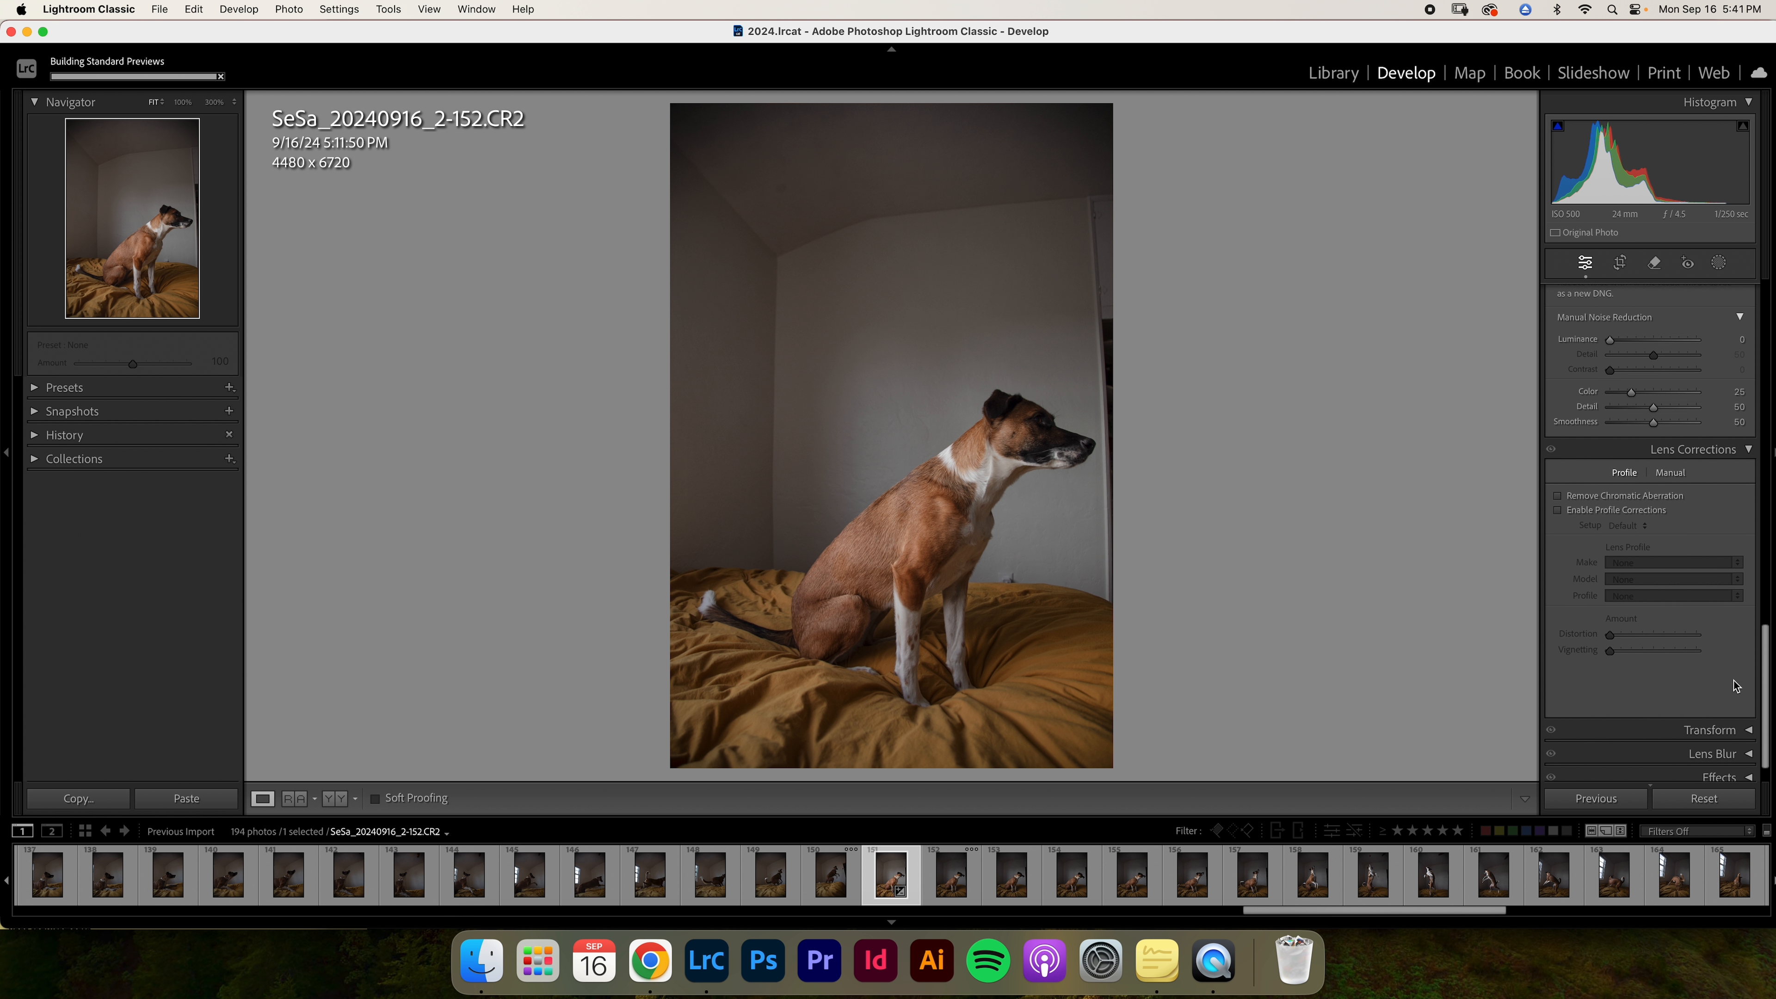
click(1622, 518)
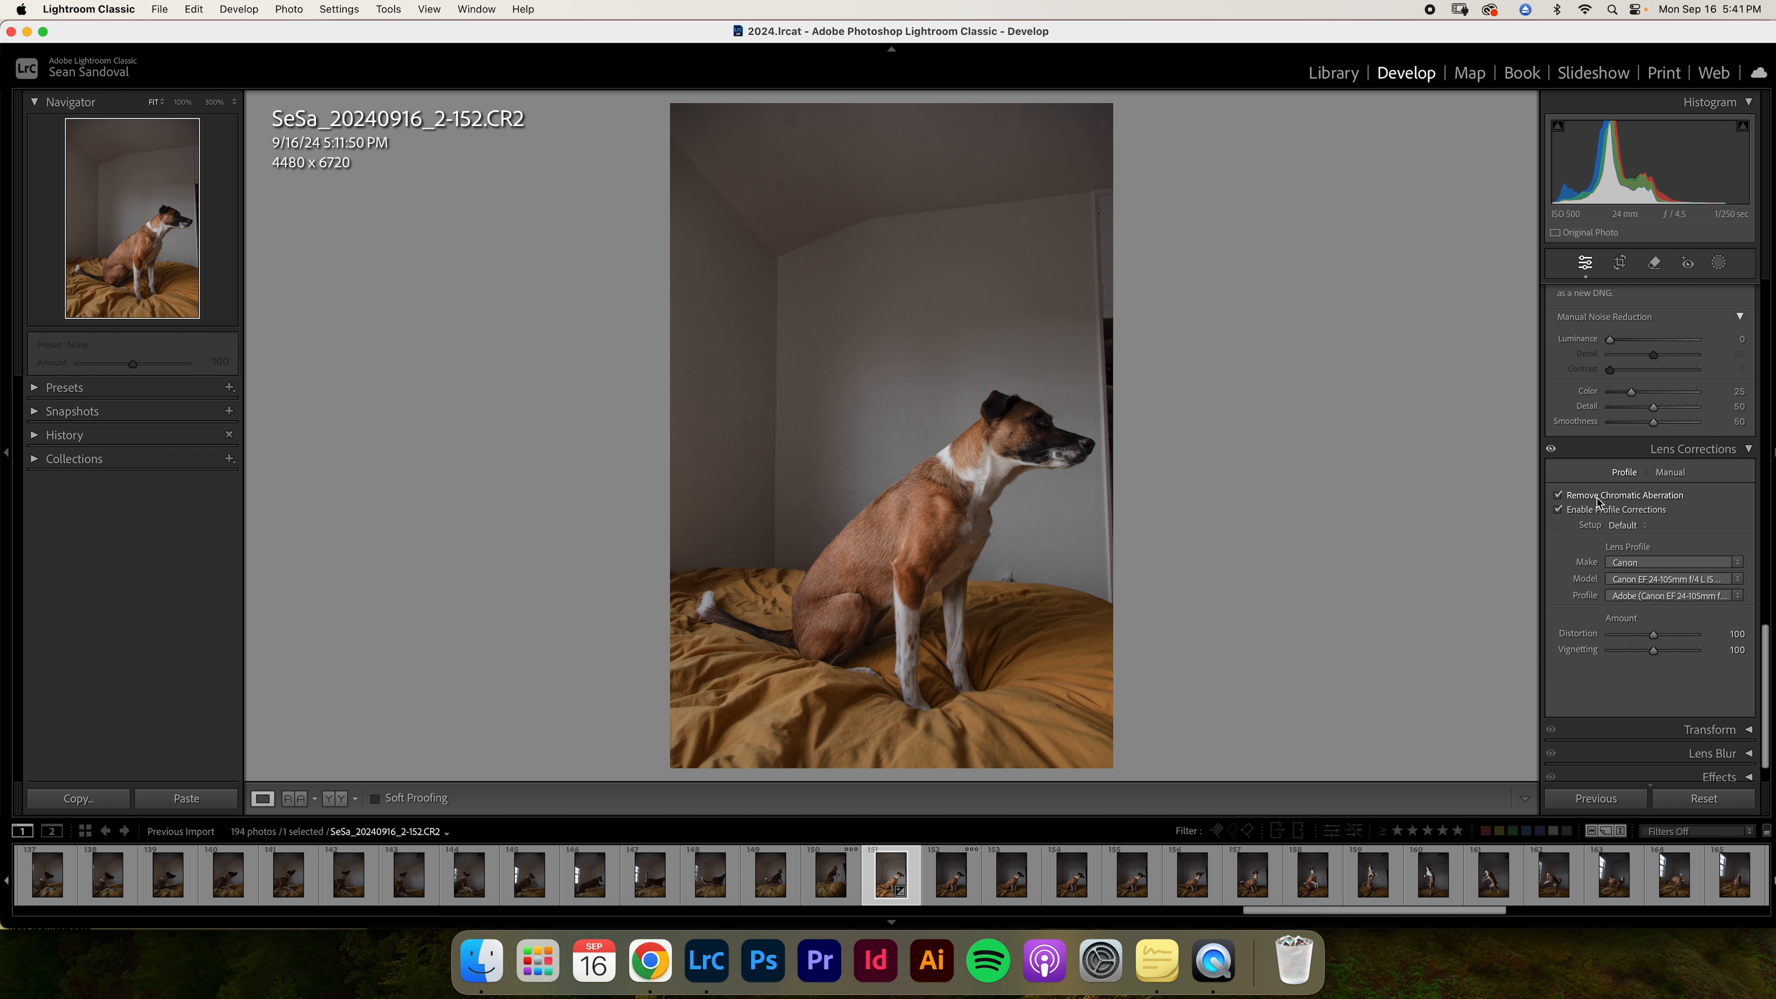
scroll(1590, 623, down, 2)
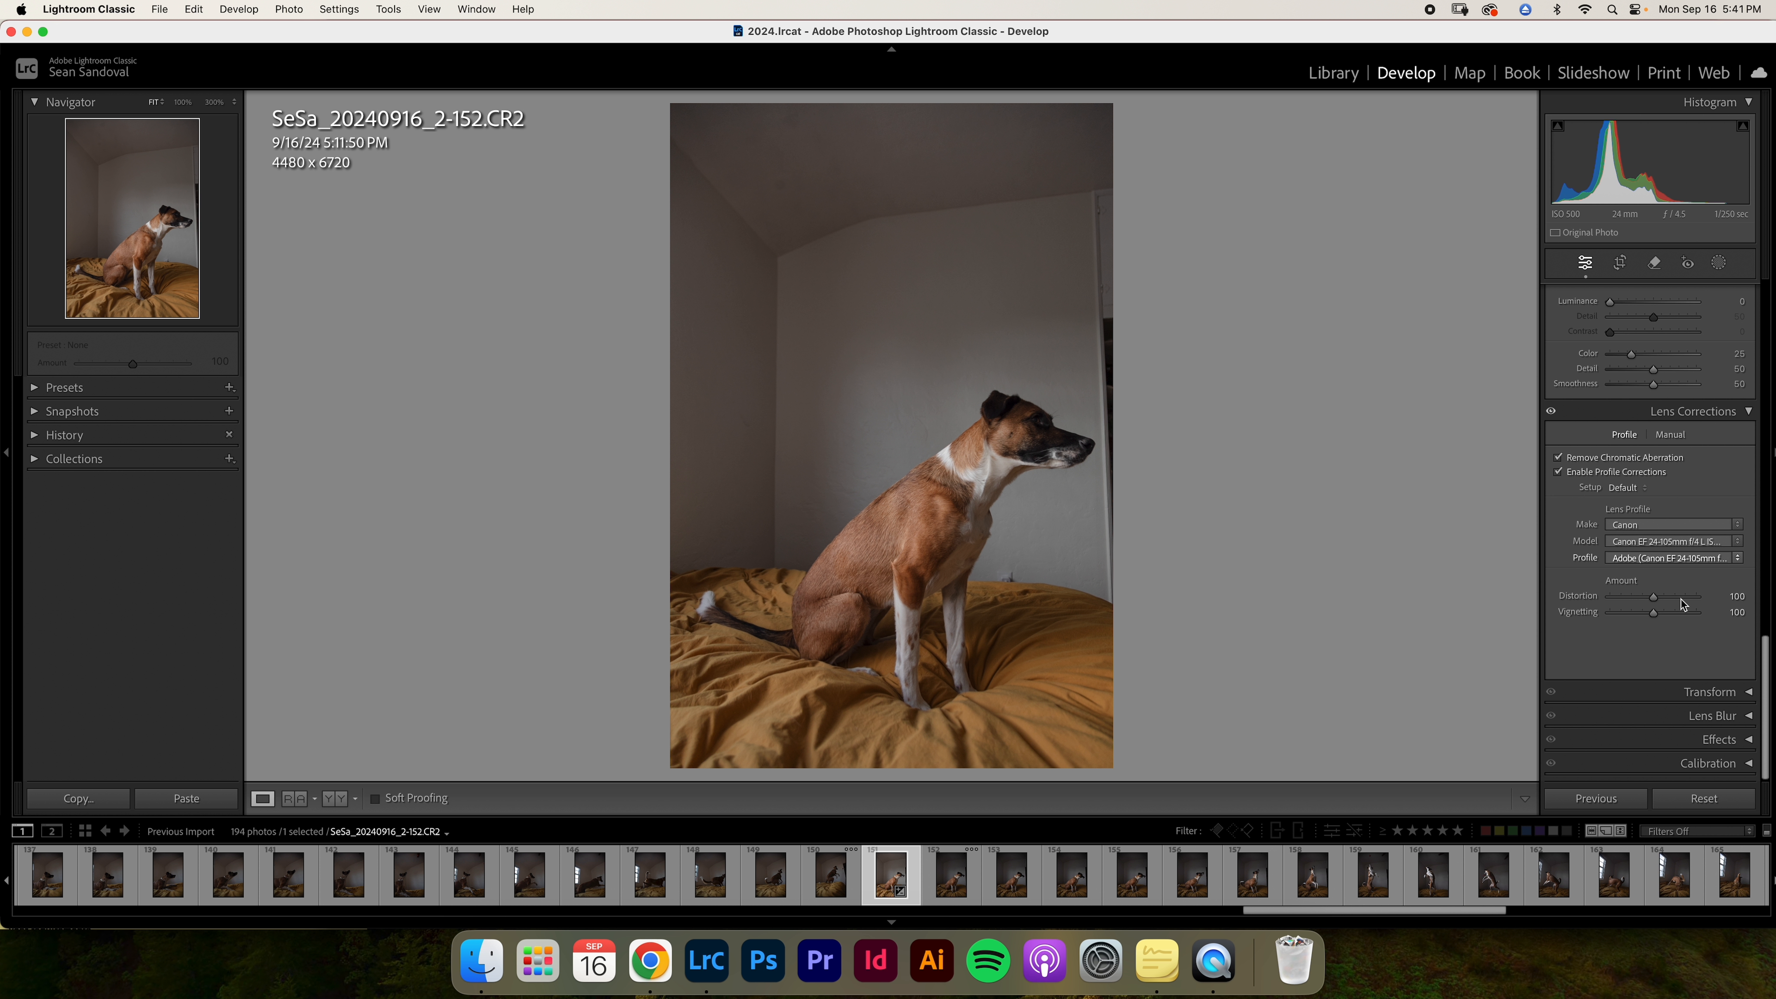
- Look at the post-crop vignetting and grain options in the Effects settings and collapse them again
click(1745, 739)
scroll(1713, 731, down, 5)
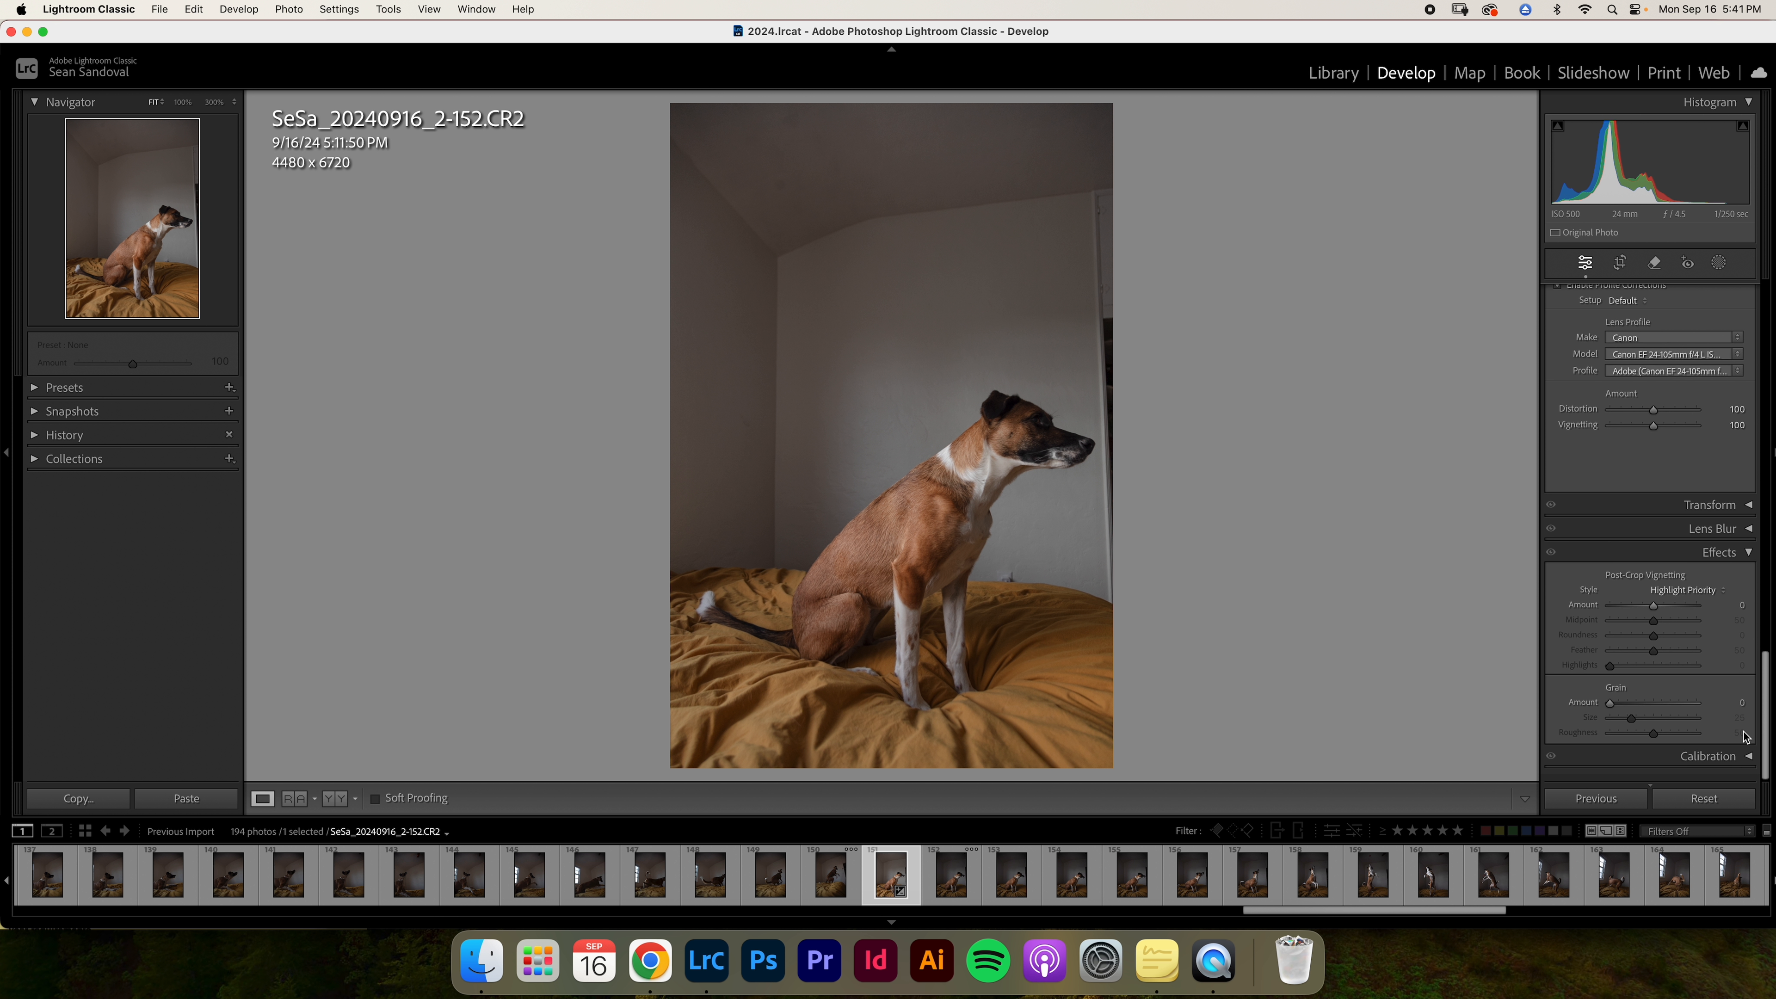
drag(1622, 714, 1584, 711)
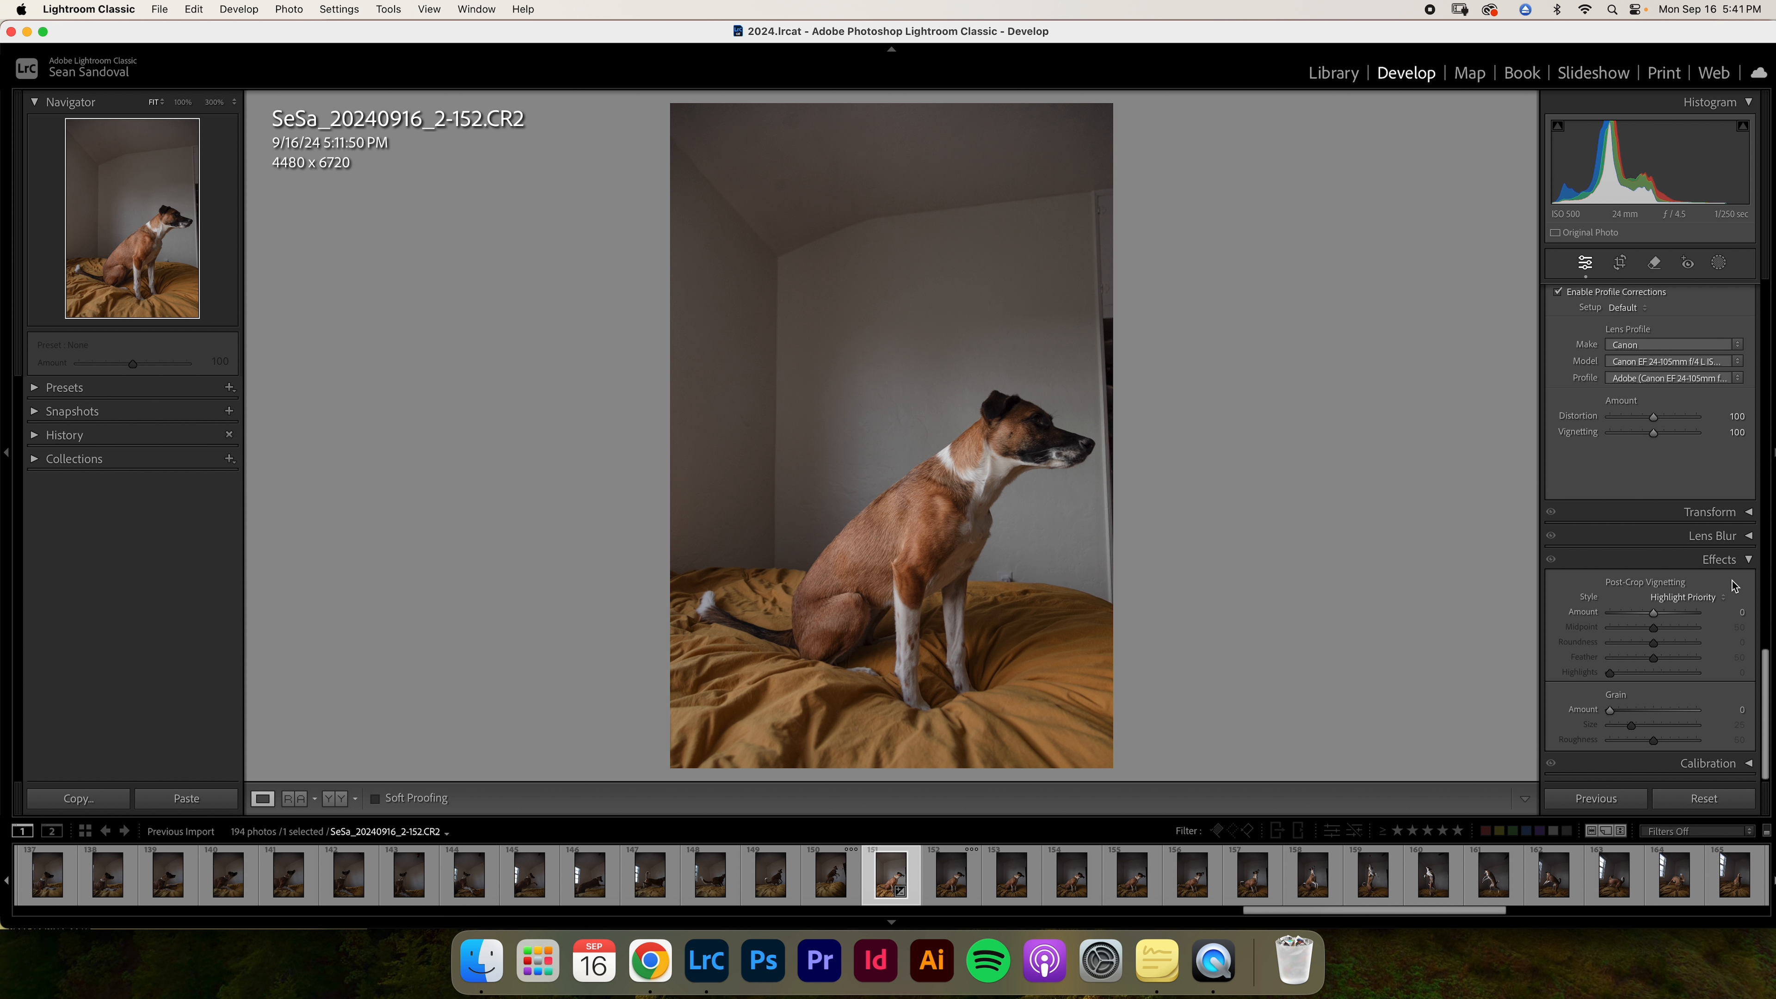
click(1739, 559)
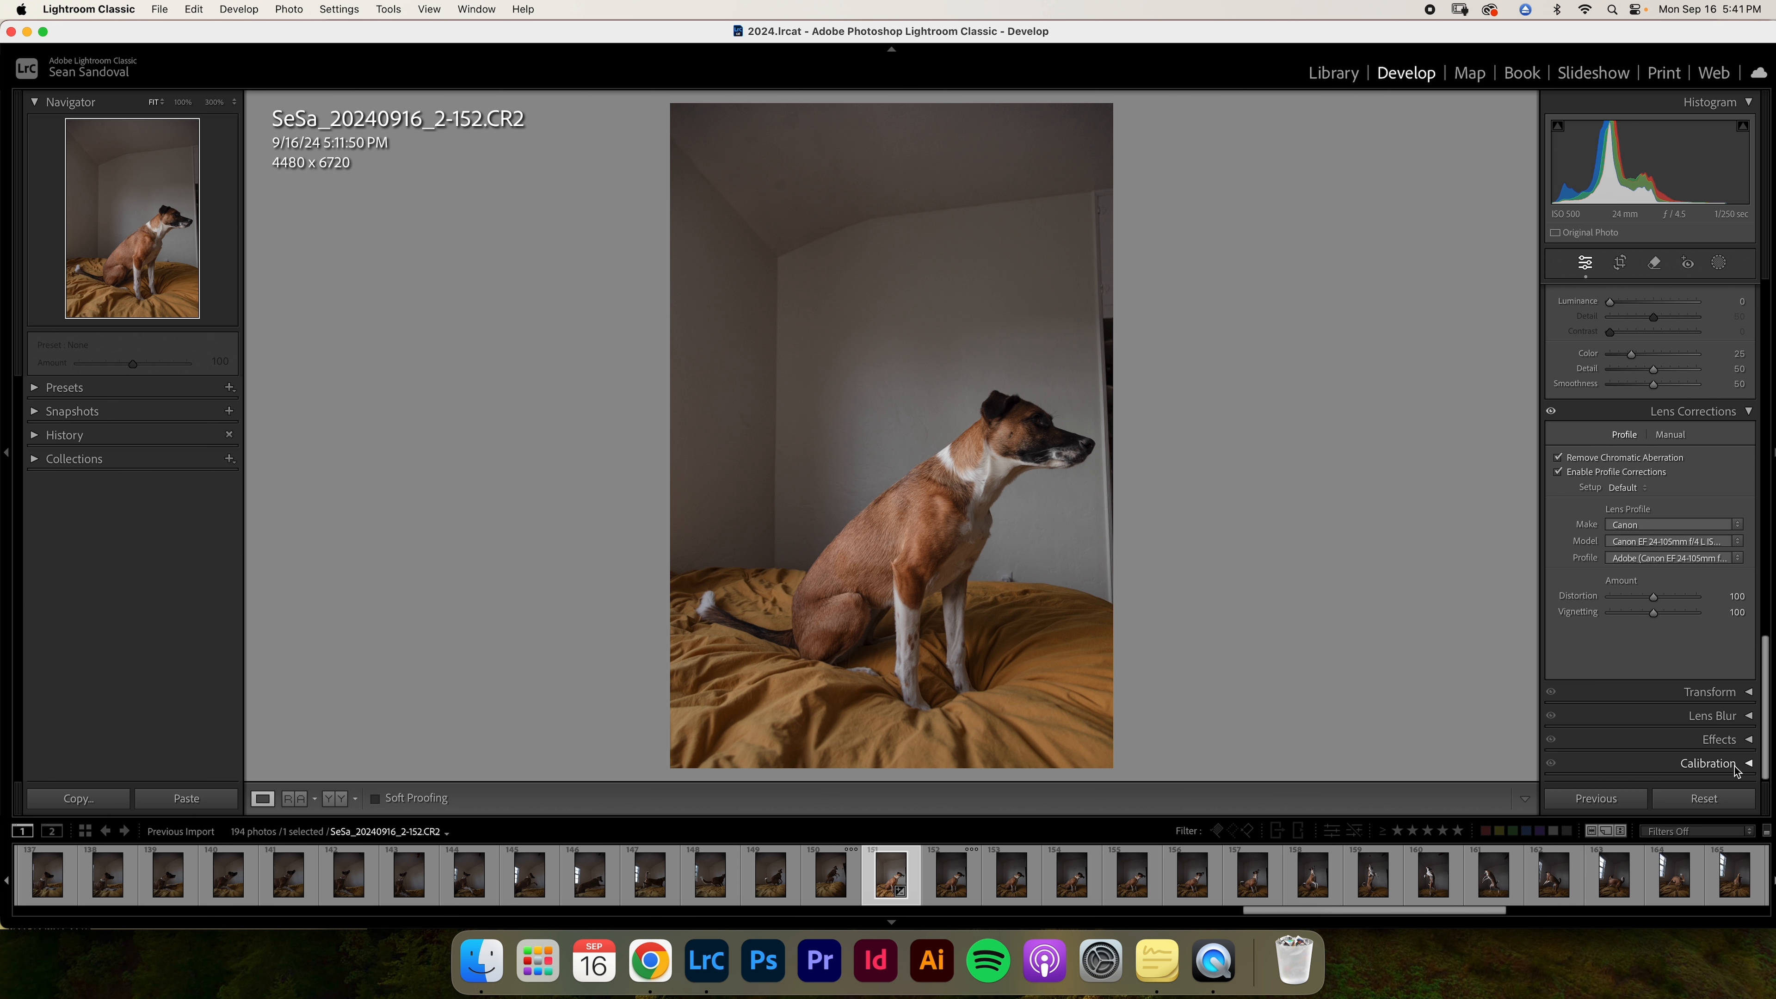
- Brighten the dog photo with the tone curve by setting Highlights to +23 and Lights to +35
scroll(1649, 652, up, 5)
scroll(1649, 652, up, 10)
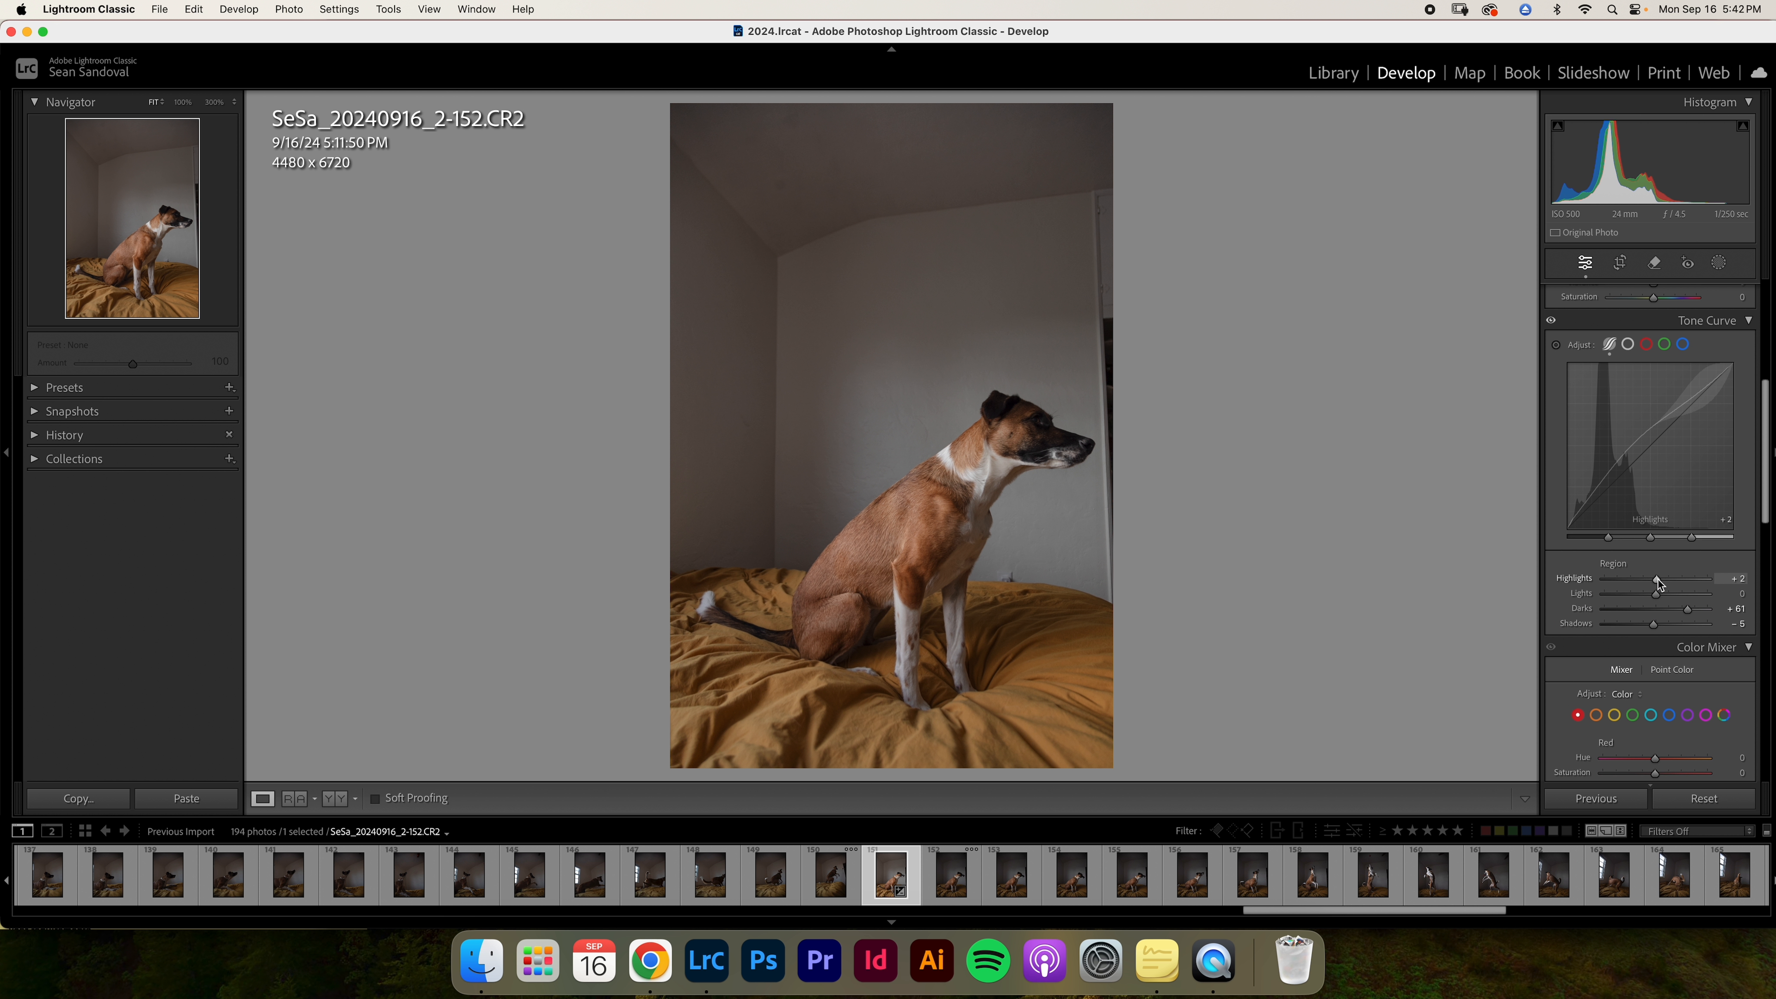
mouse_move(1659, 585)
mouse_down()
mouse_move(1686, 584)
mouse_move(1675, 596)
mouse_up()
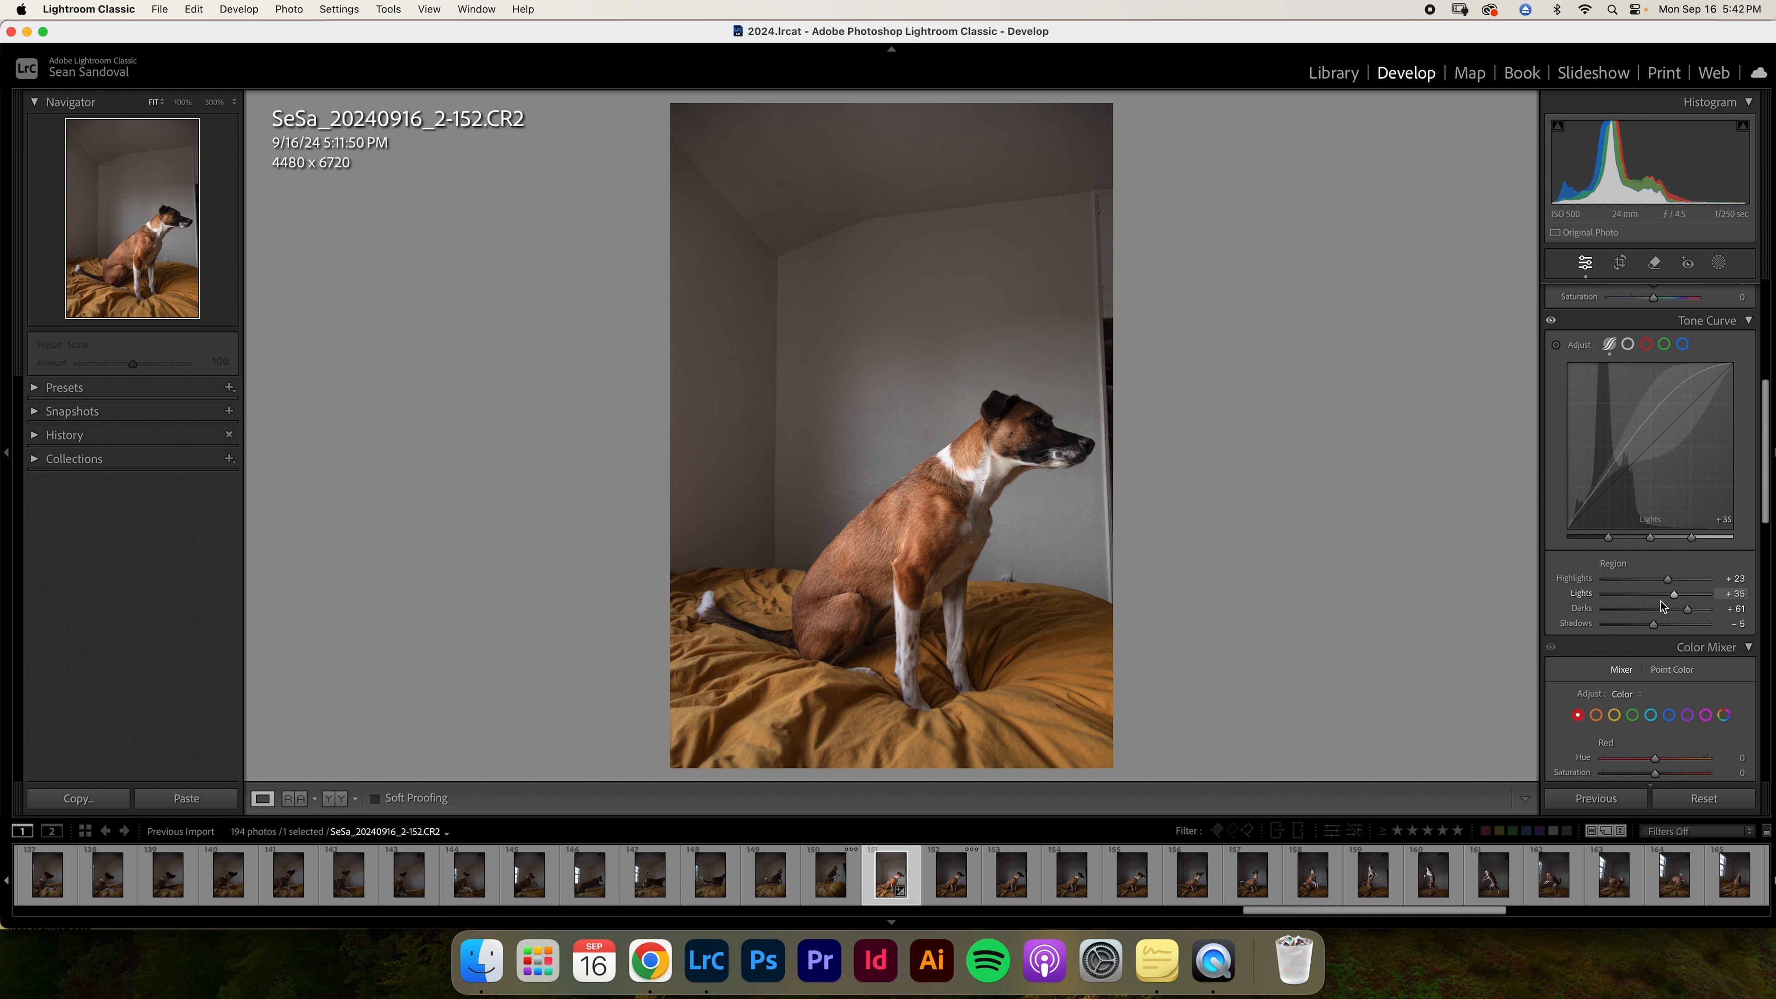
- Browse the filmstrip through the remaining dog photos and return to the edited one
scroll(1340, 846, down, 5)
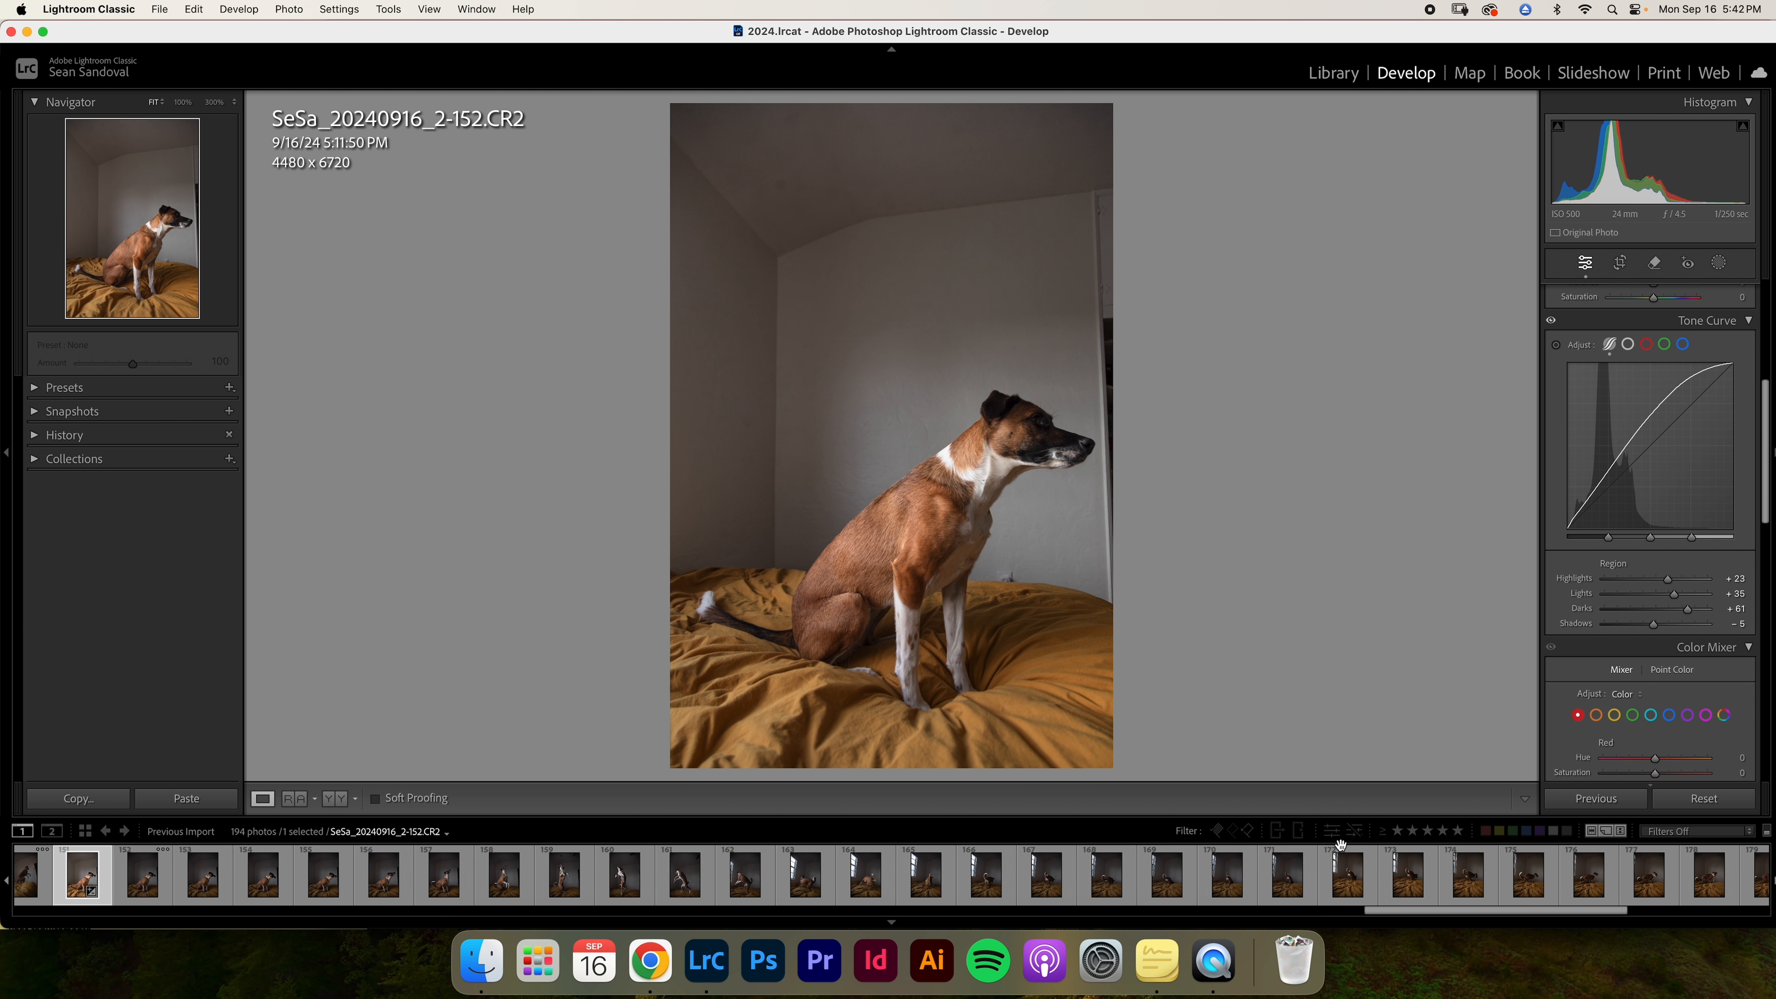
scroll(1341, 867, down, 6)
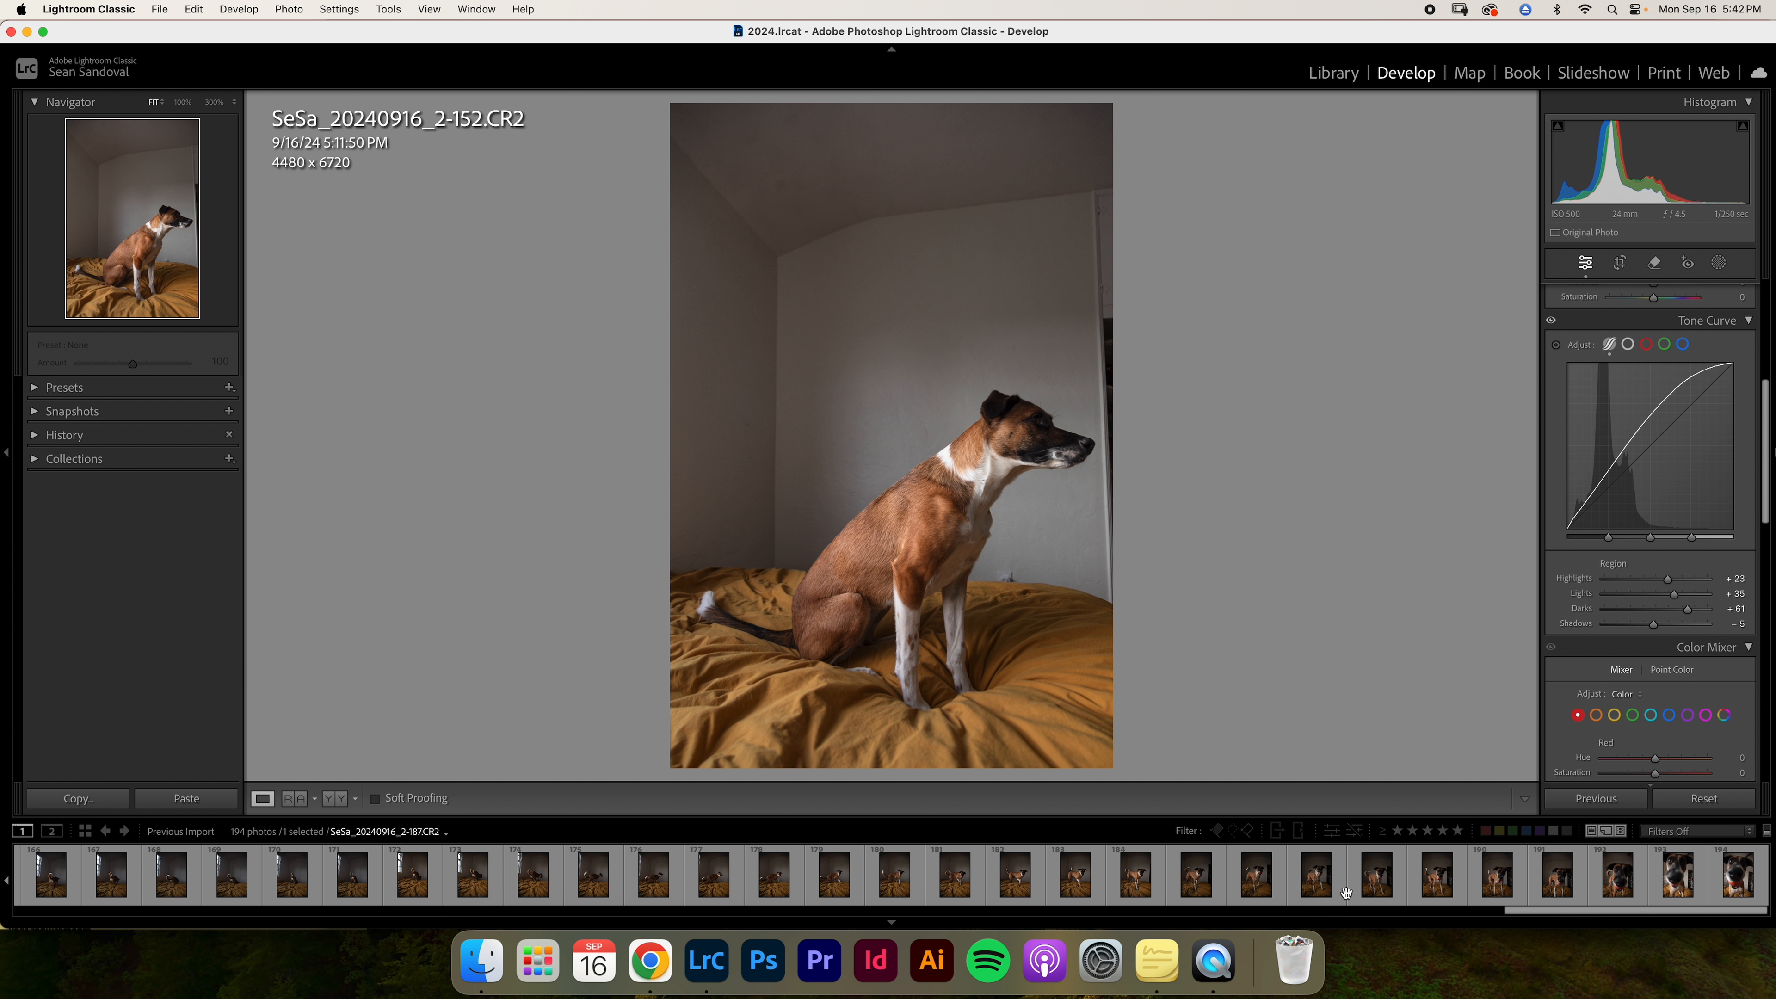
scroll(1346, 893, up, 6)
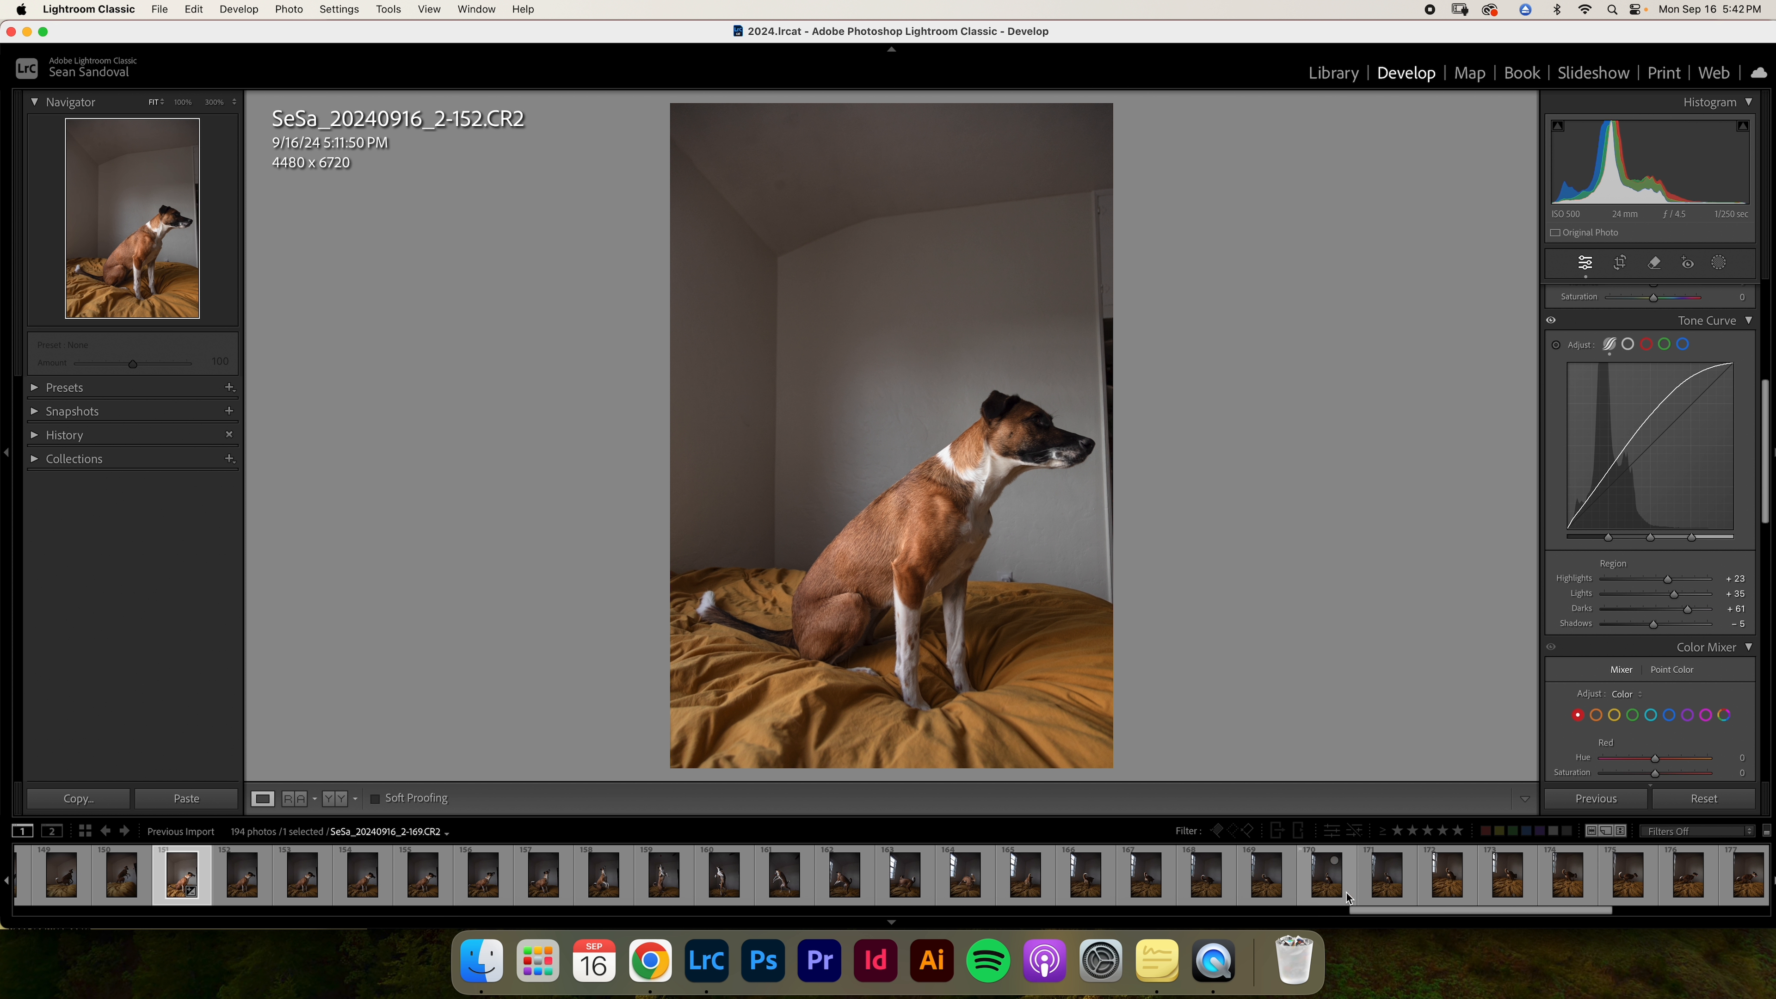
scroll(714, 872, up, 1)
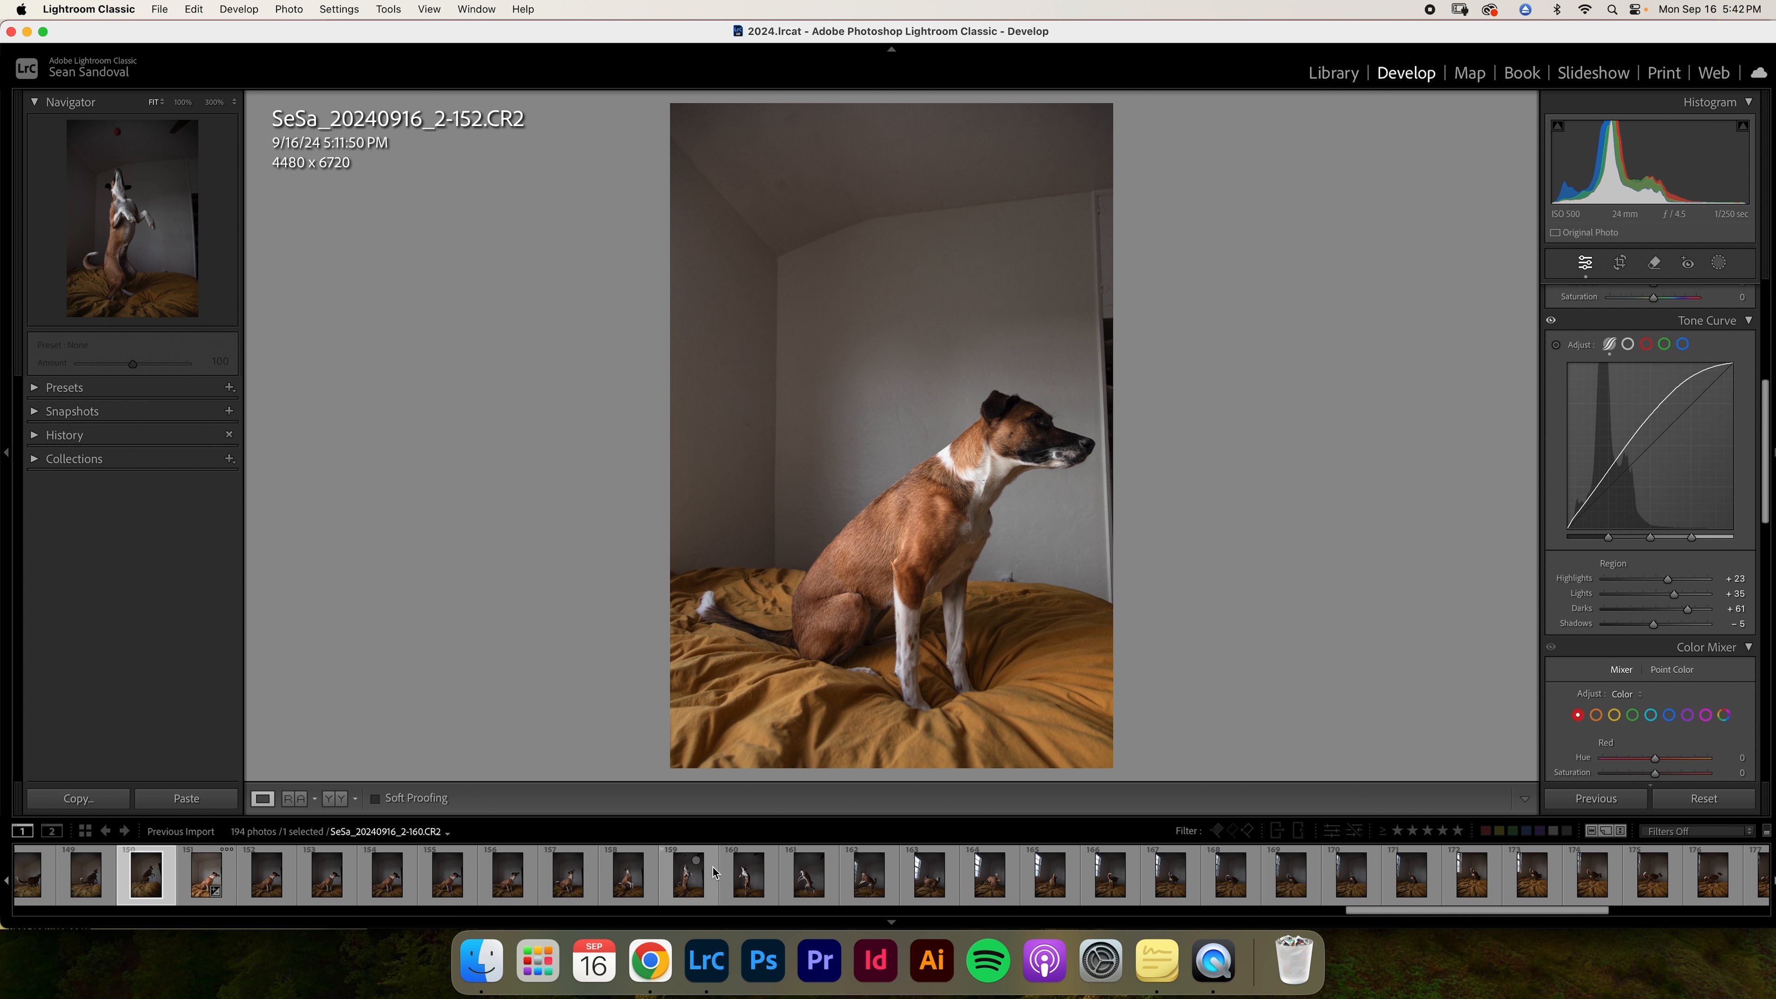
scroll(699, 878, up, 4)
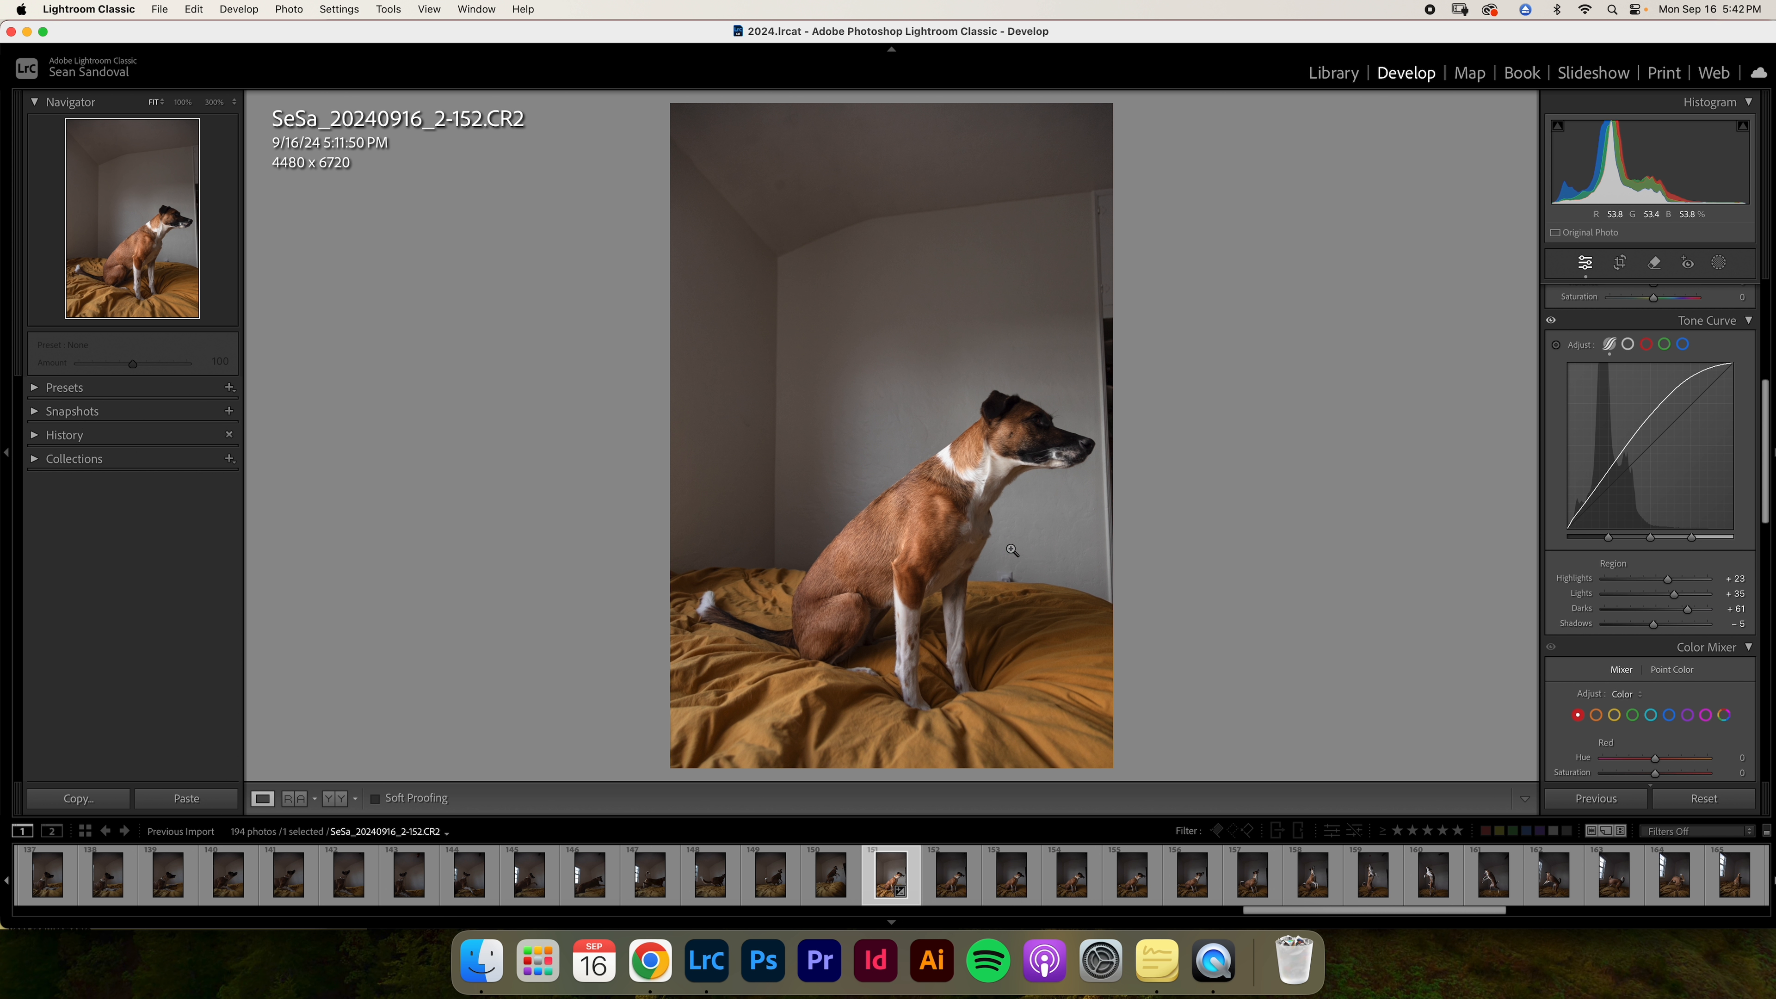
- Compare the dog photo before and after the edits several times, ending on the edited version
key(backslash)
key(backslash)
key(backslash)
key(backslash)
key(backslash)
key(backslash)
key(backslash)
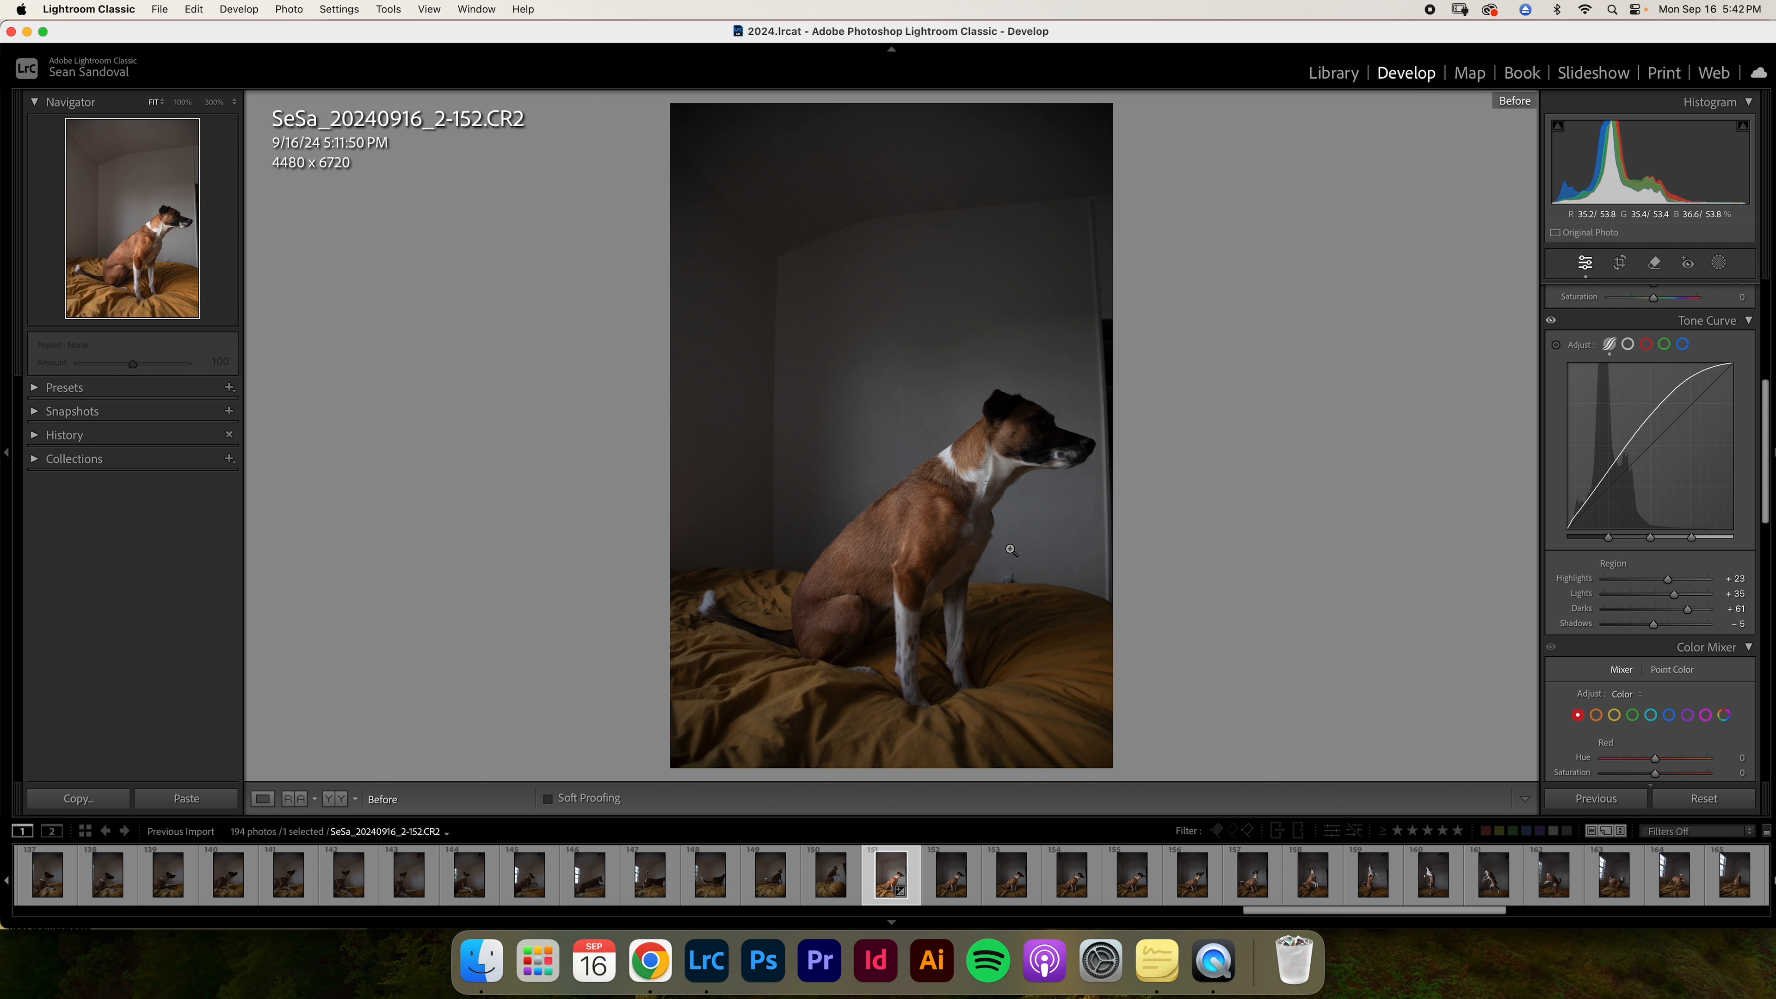
key(backslash)
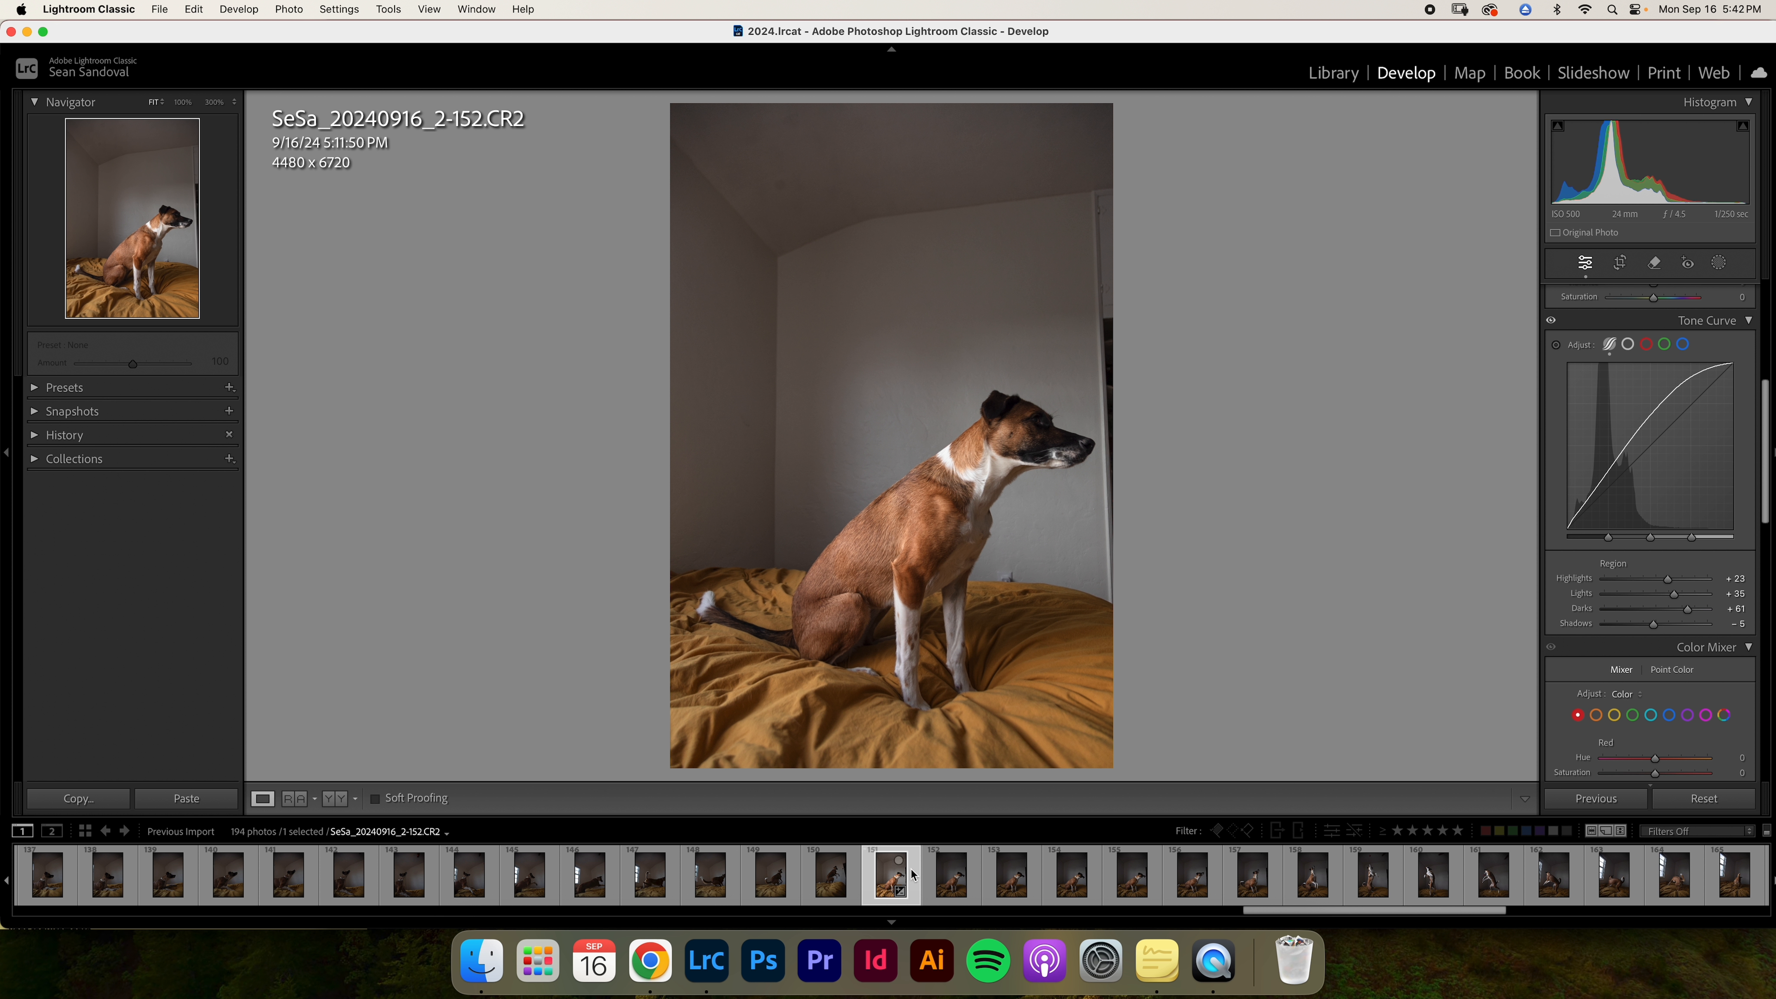
- Select all photos in the filmstrip from the edited dog photo through the last close-up and check the selected range
scroll(839, 875, right, 2)
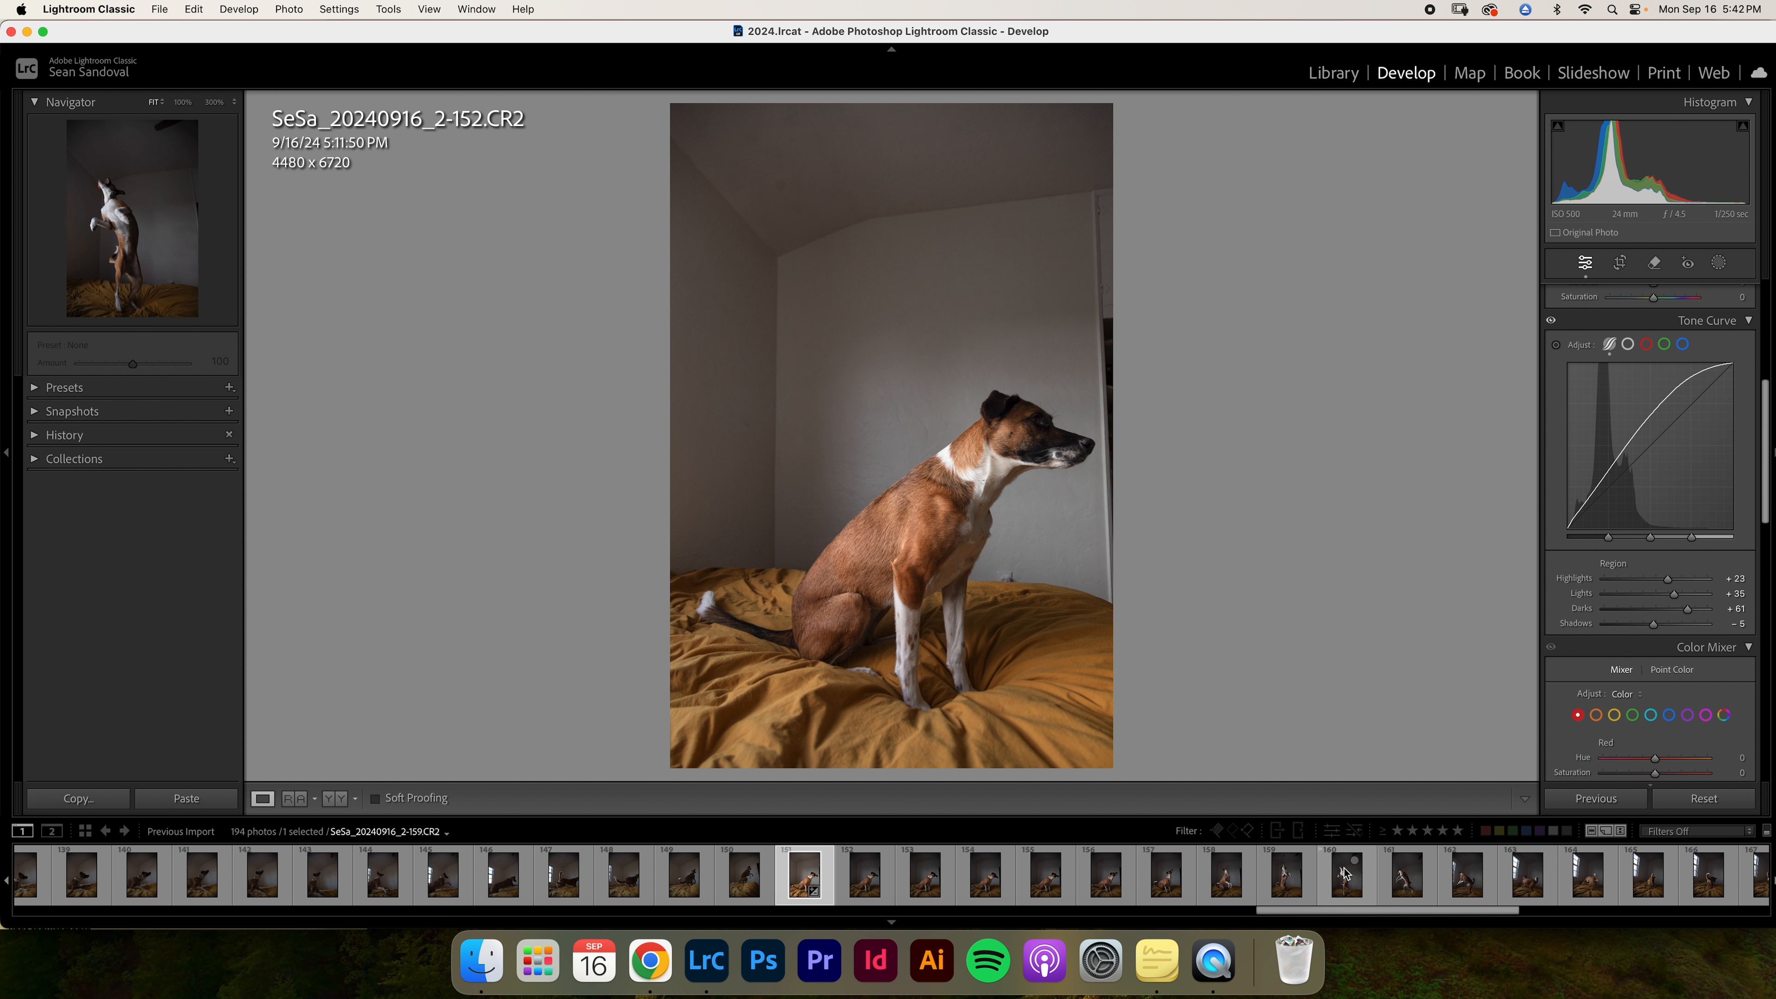
scroll(1346, 875, right, 3)
scroll(1345, 874, right, 1)
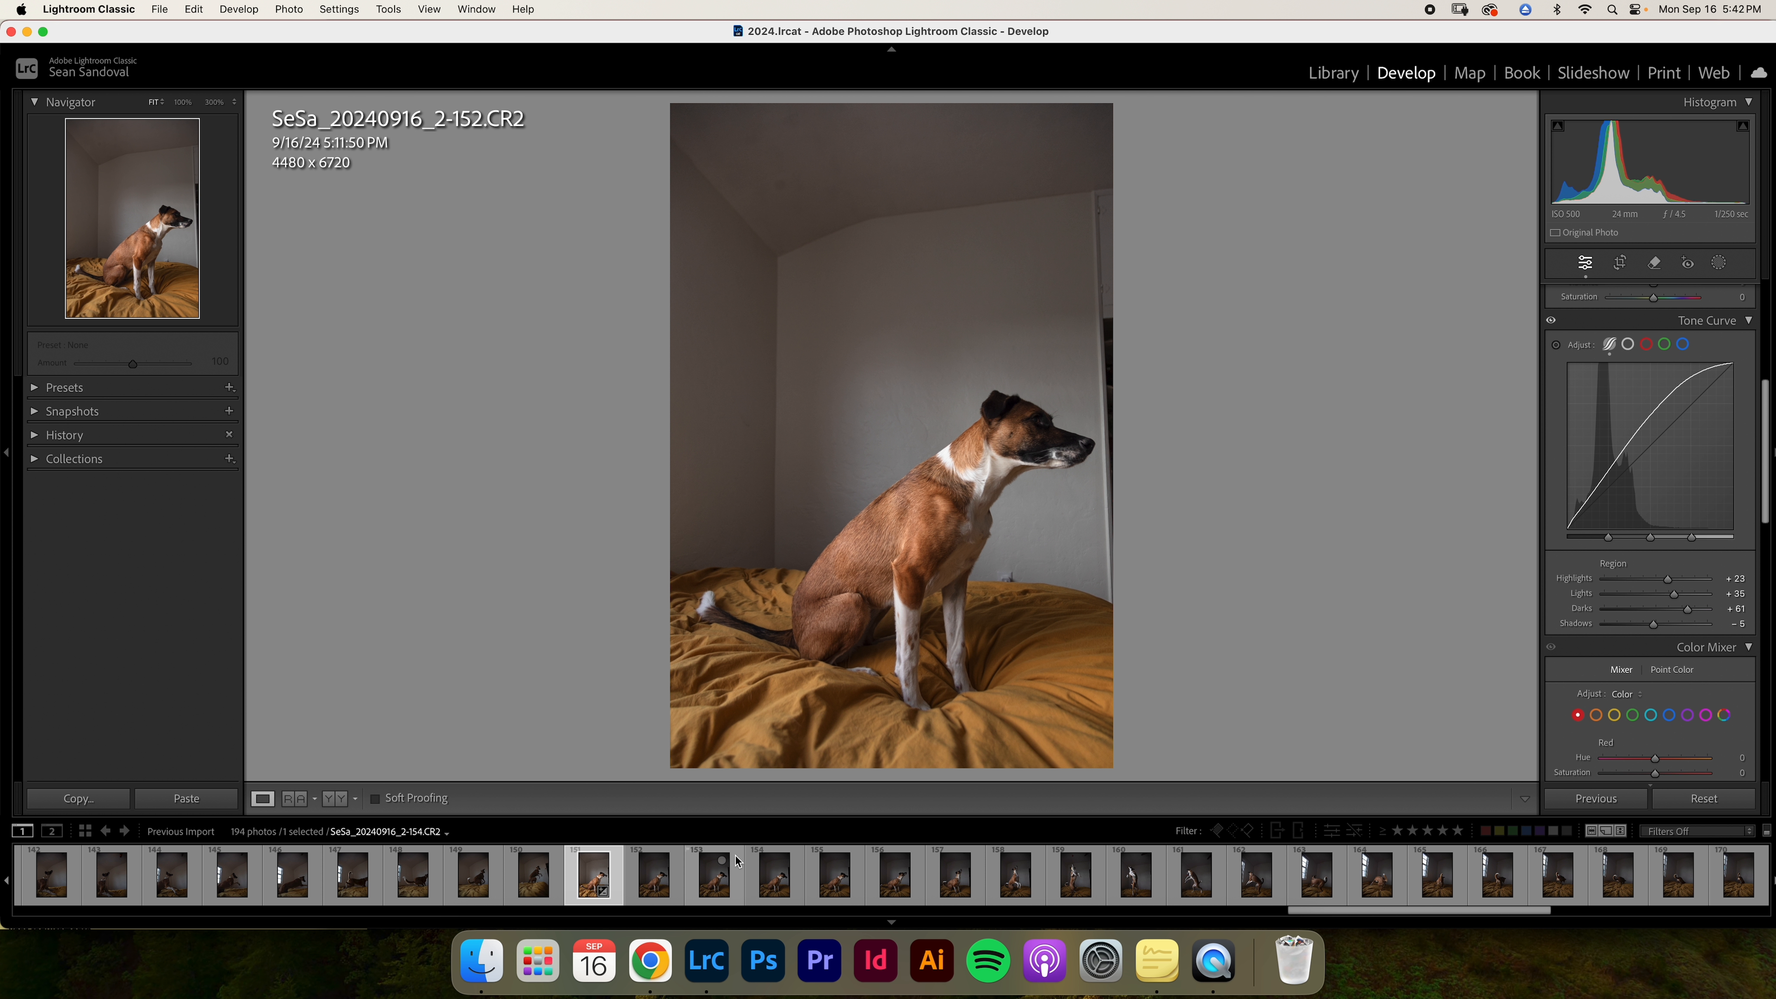
scroll(827, 872, right, 12)
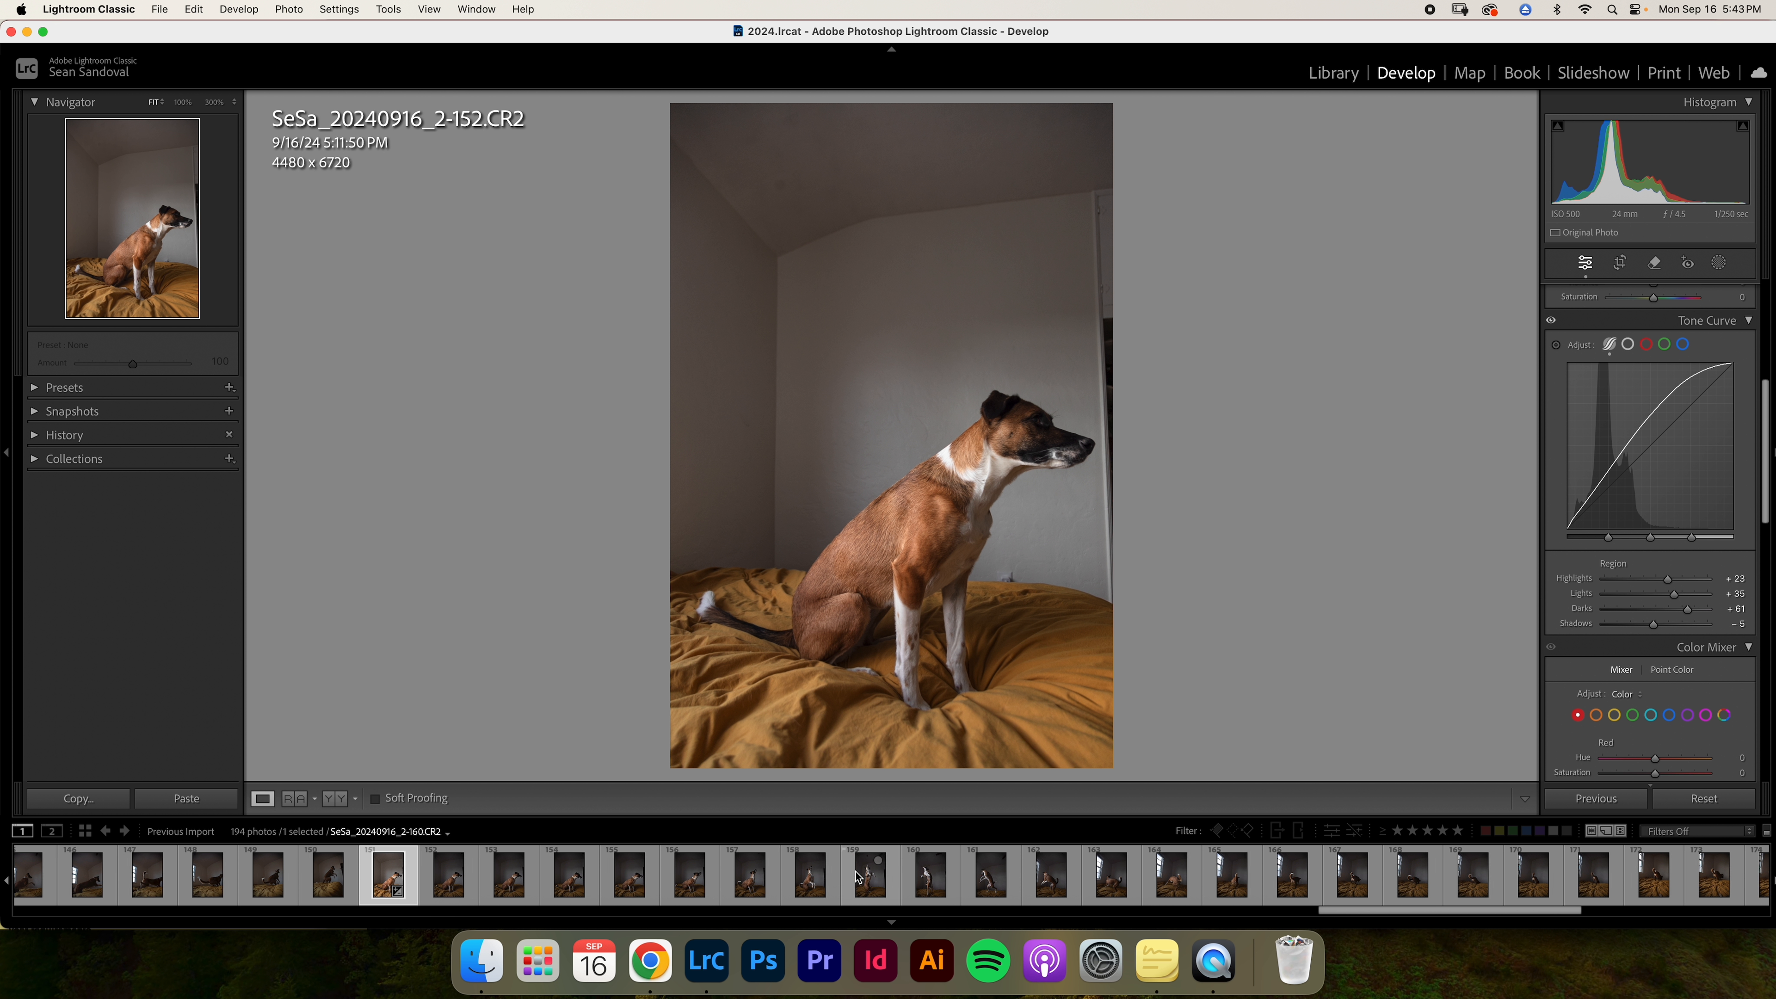
scroll(930, 874, right, 12)
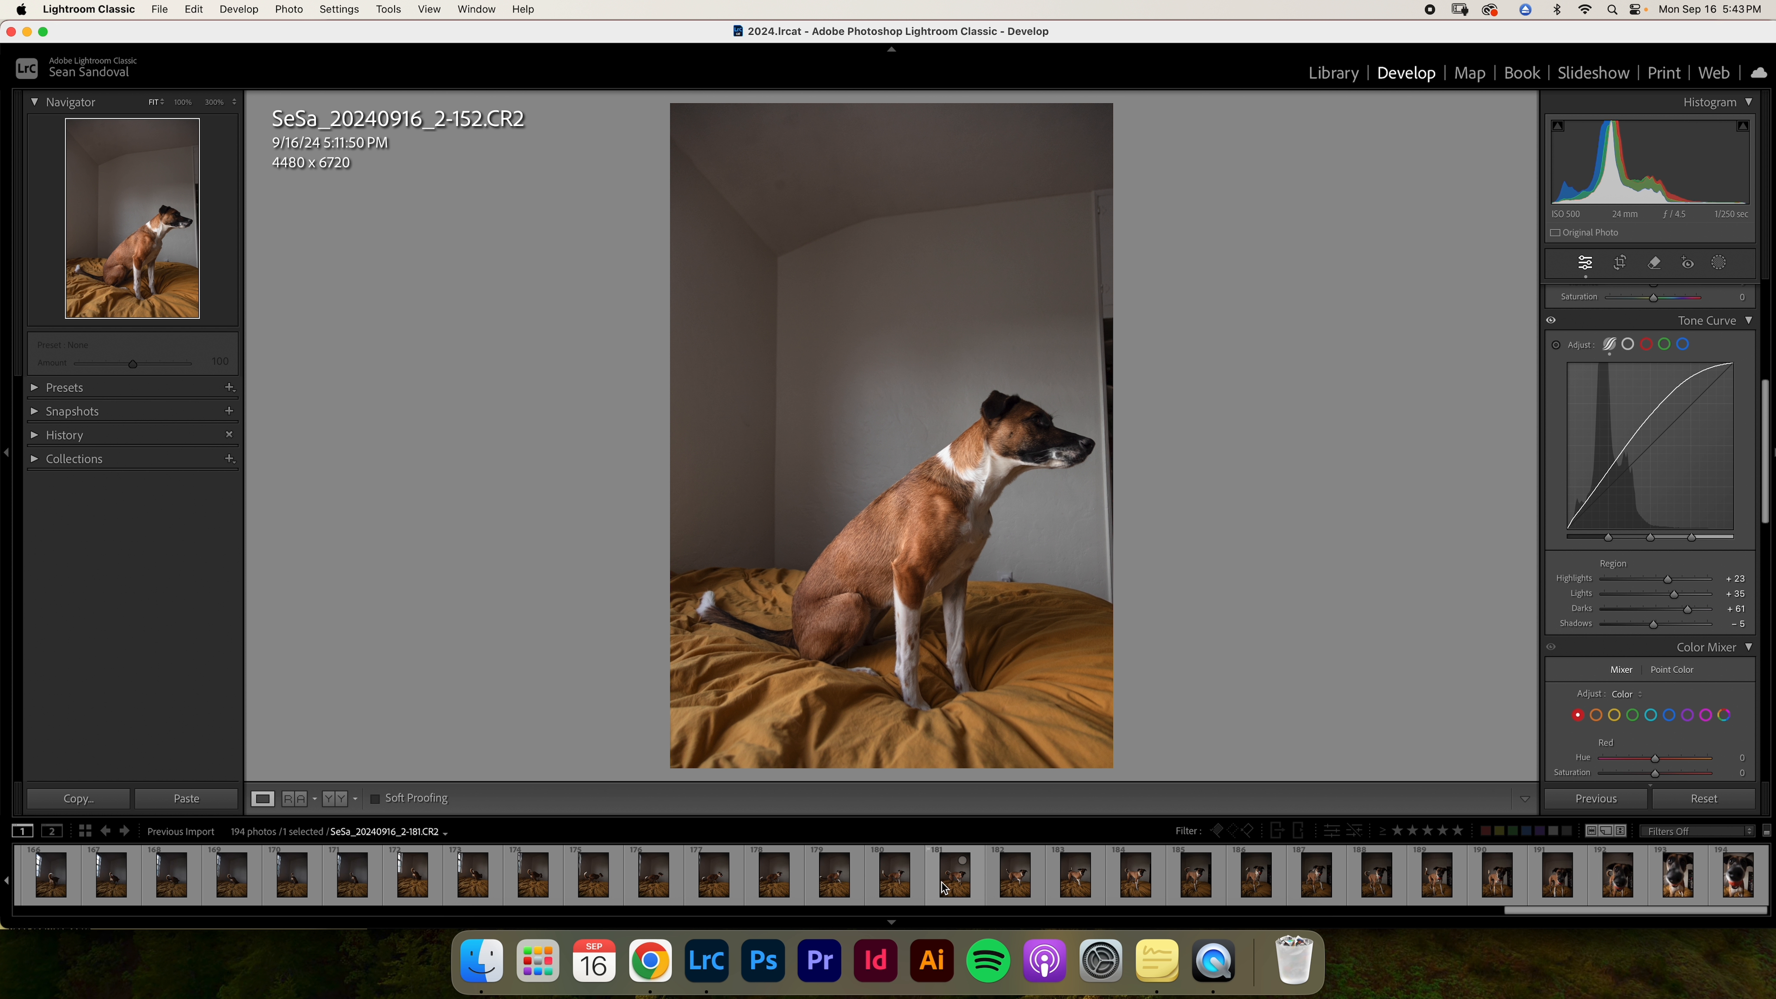
shift+click(1736, 885)
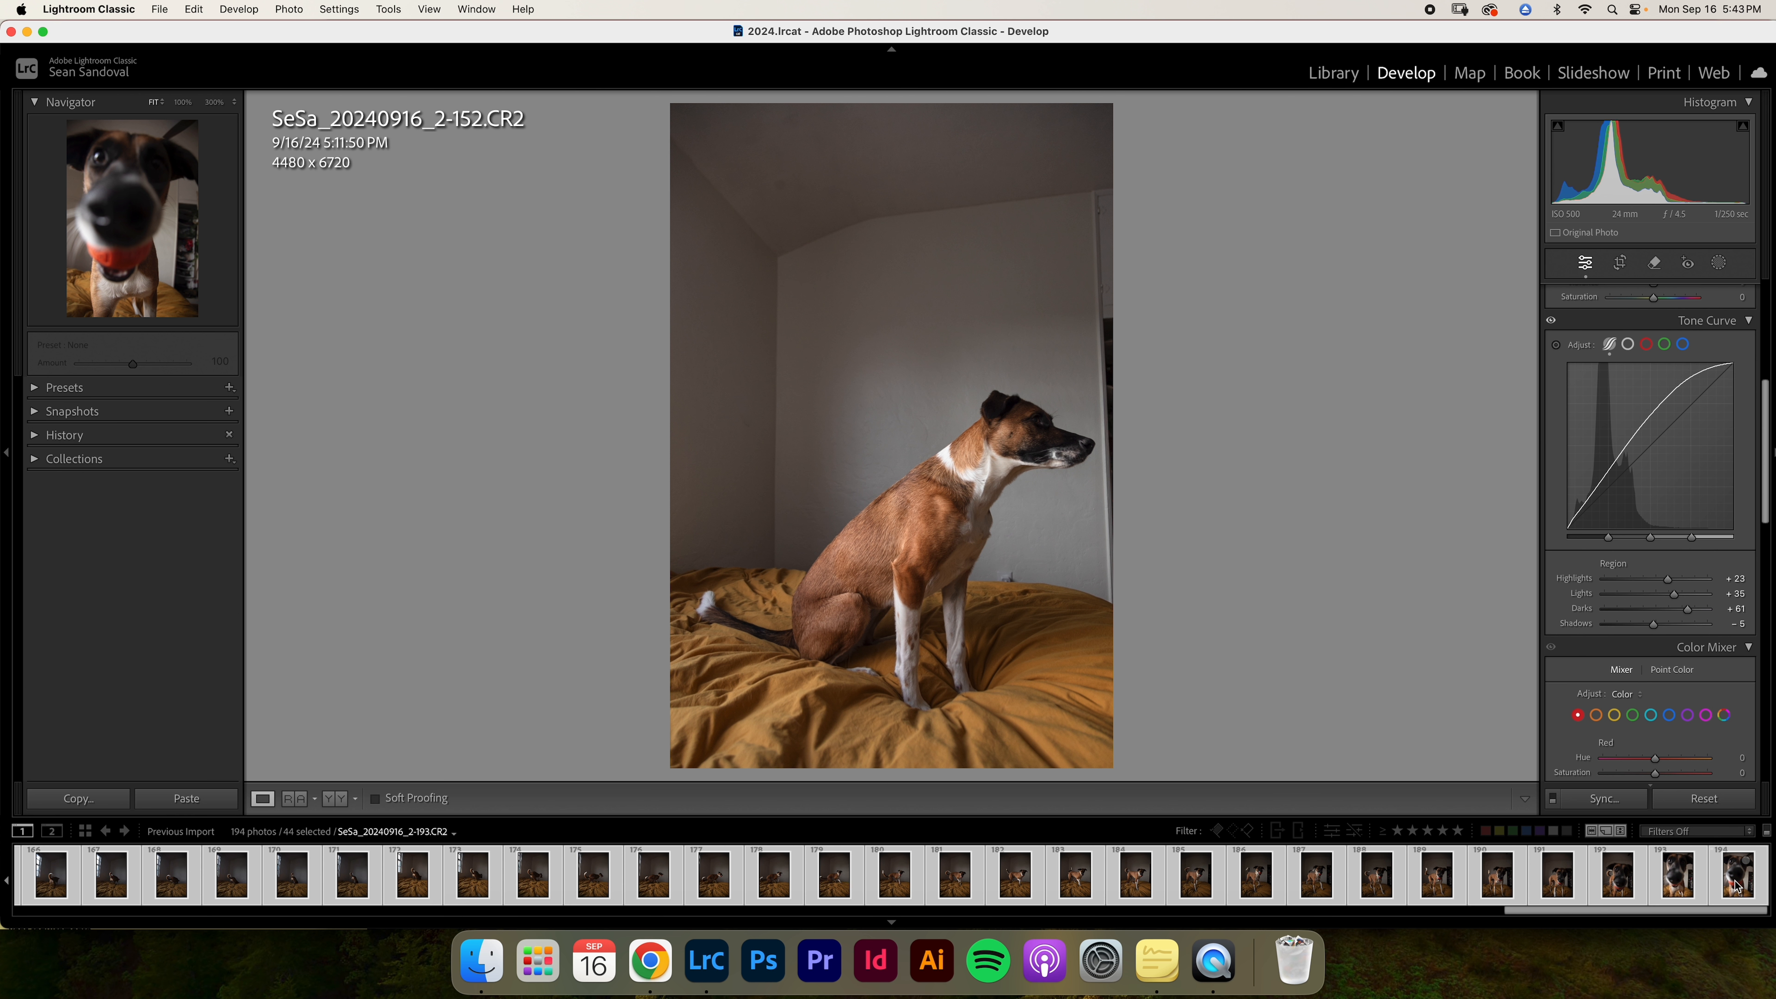
scroll(1240, 891, left, 12)
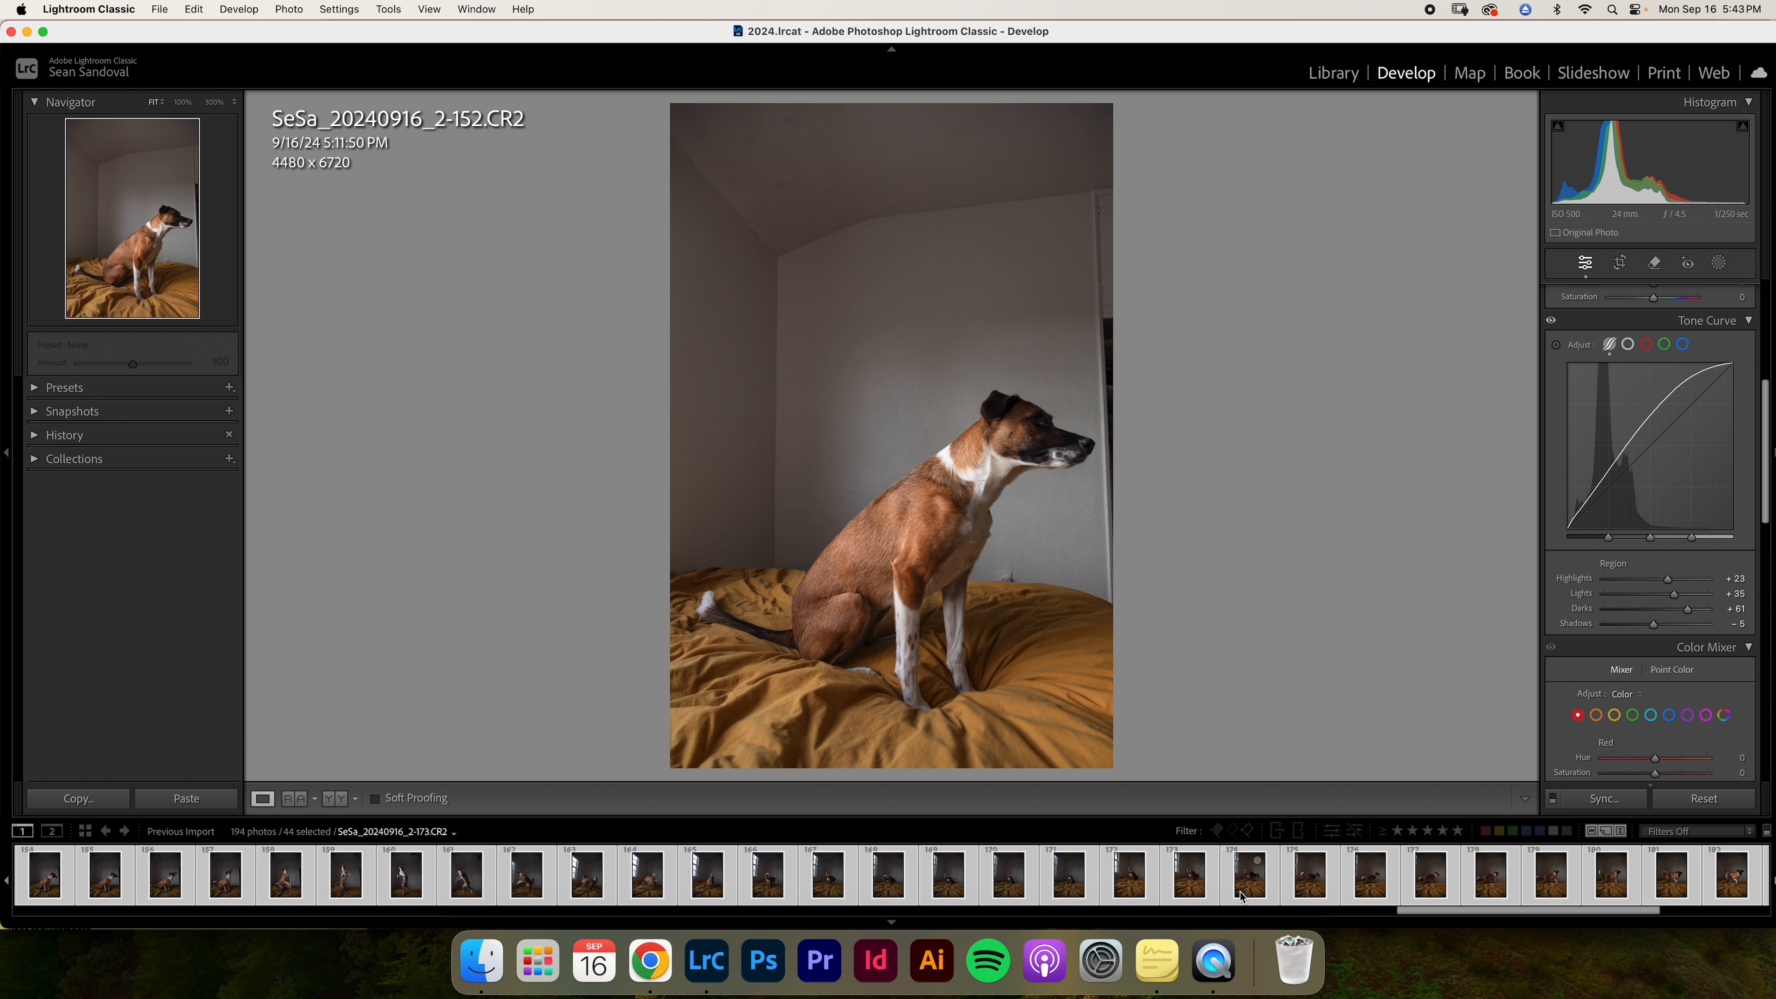
scroll(1240, 891, left, 10)
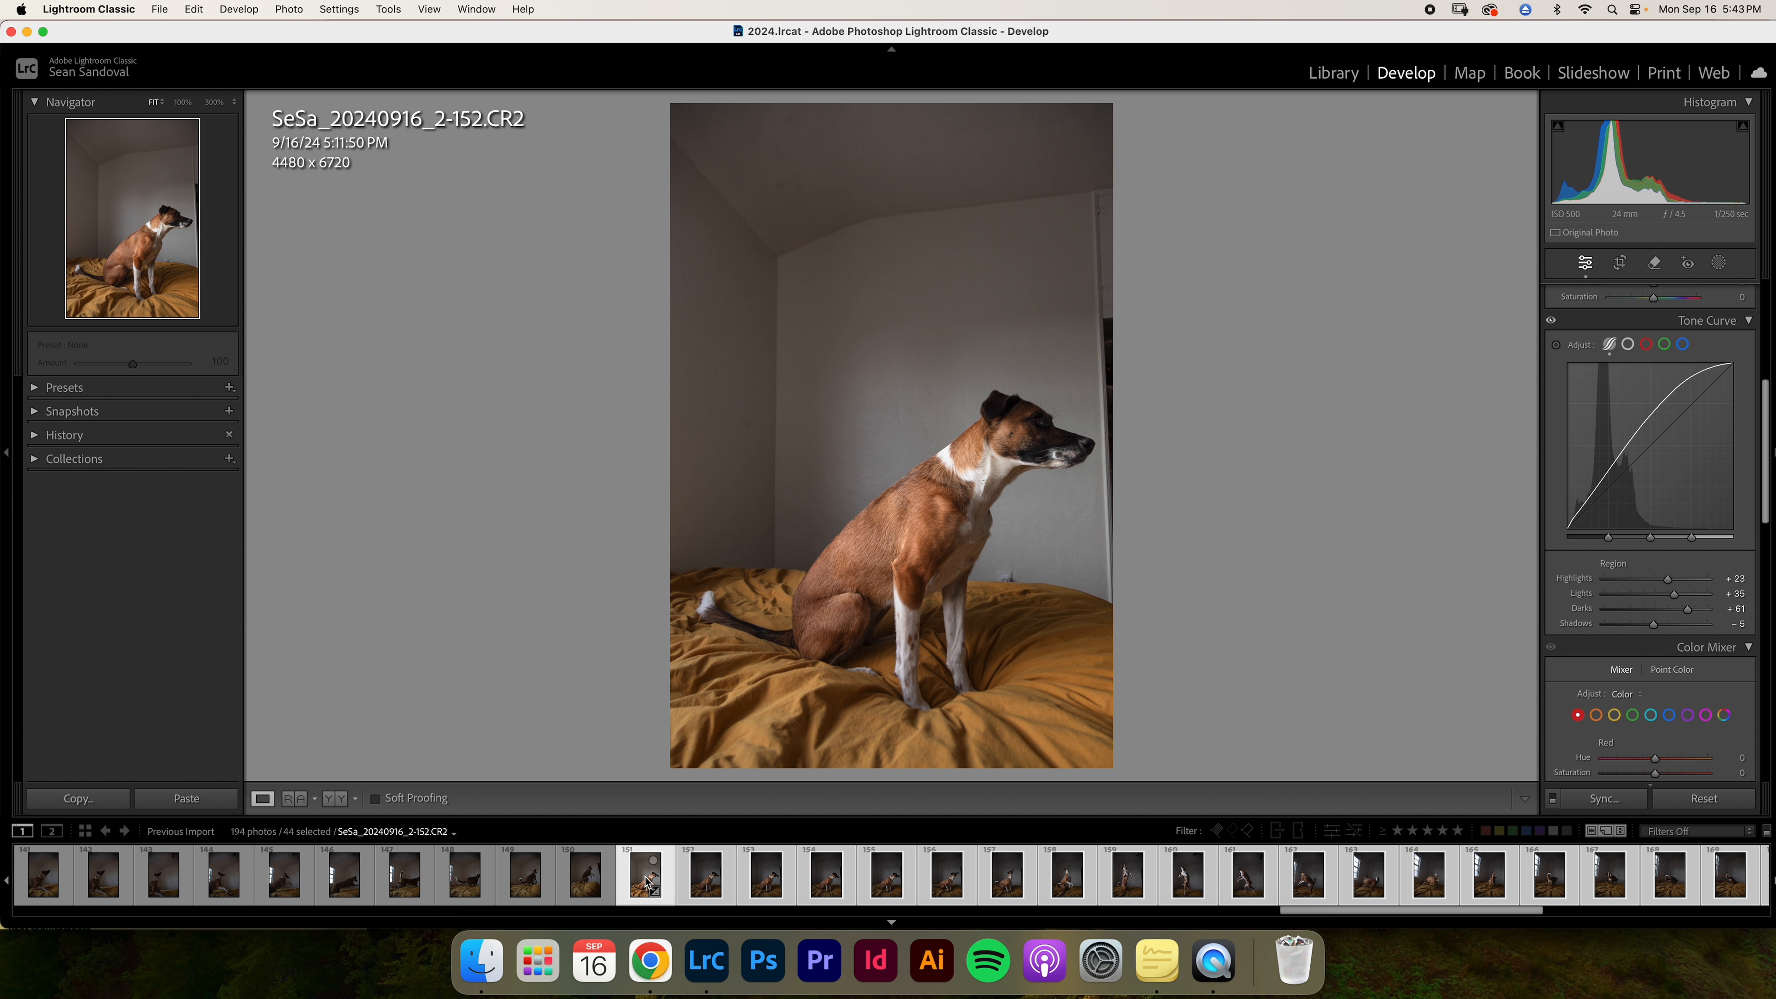
scroll(896, 877, right, 20)
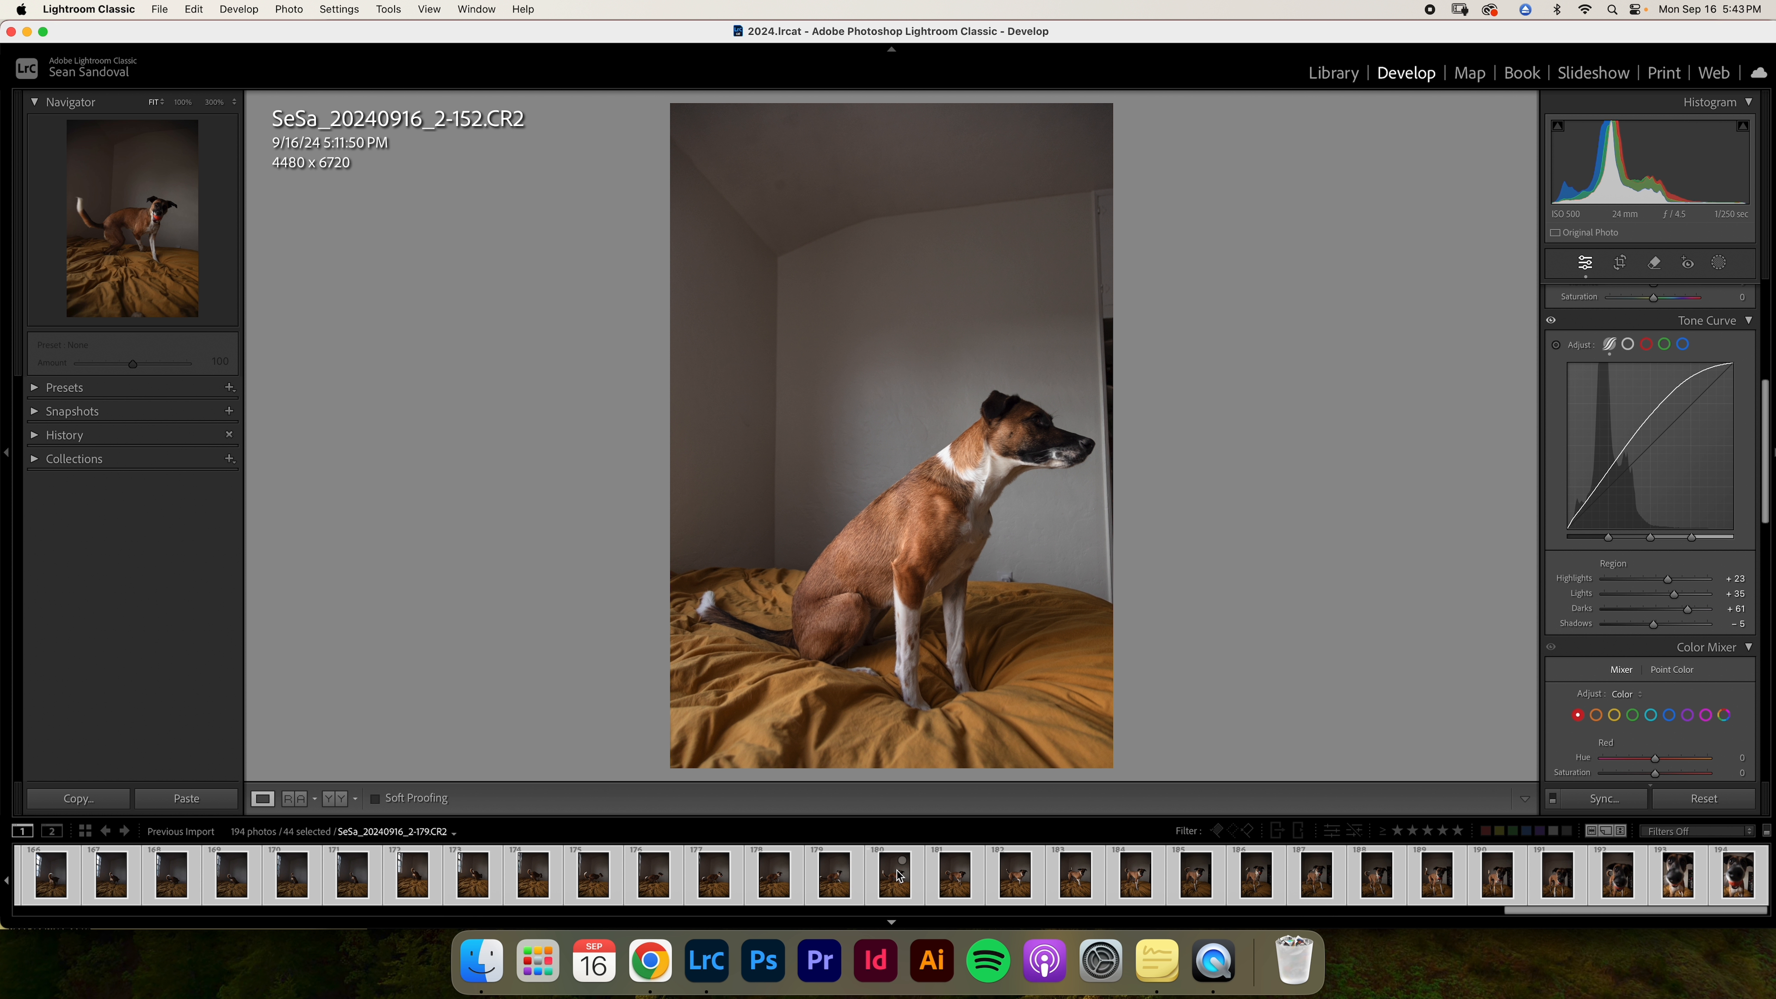
- Synchronize the edited photo's develop settings to the selected photos, leaving the Effects settings out
click(1603, 799)
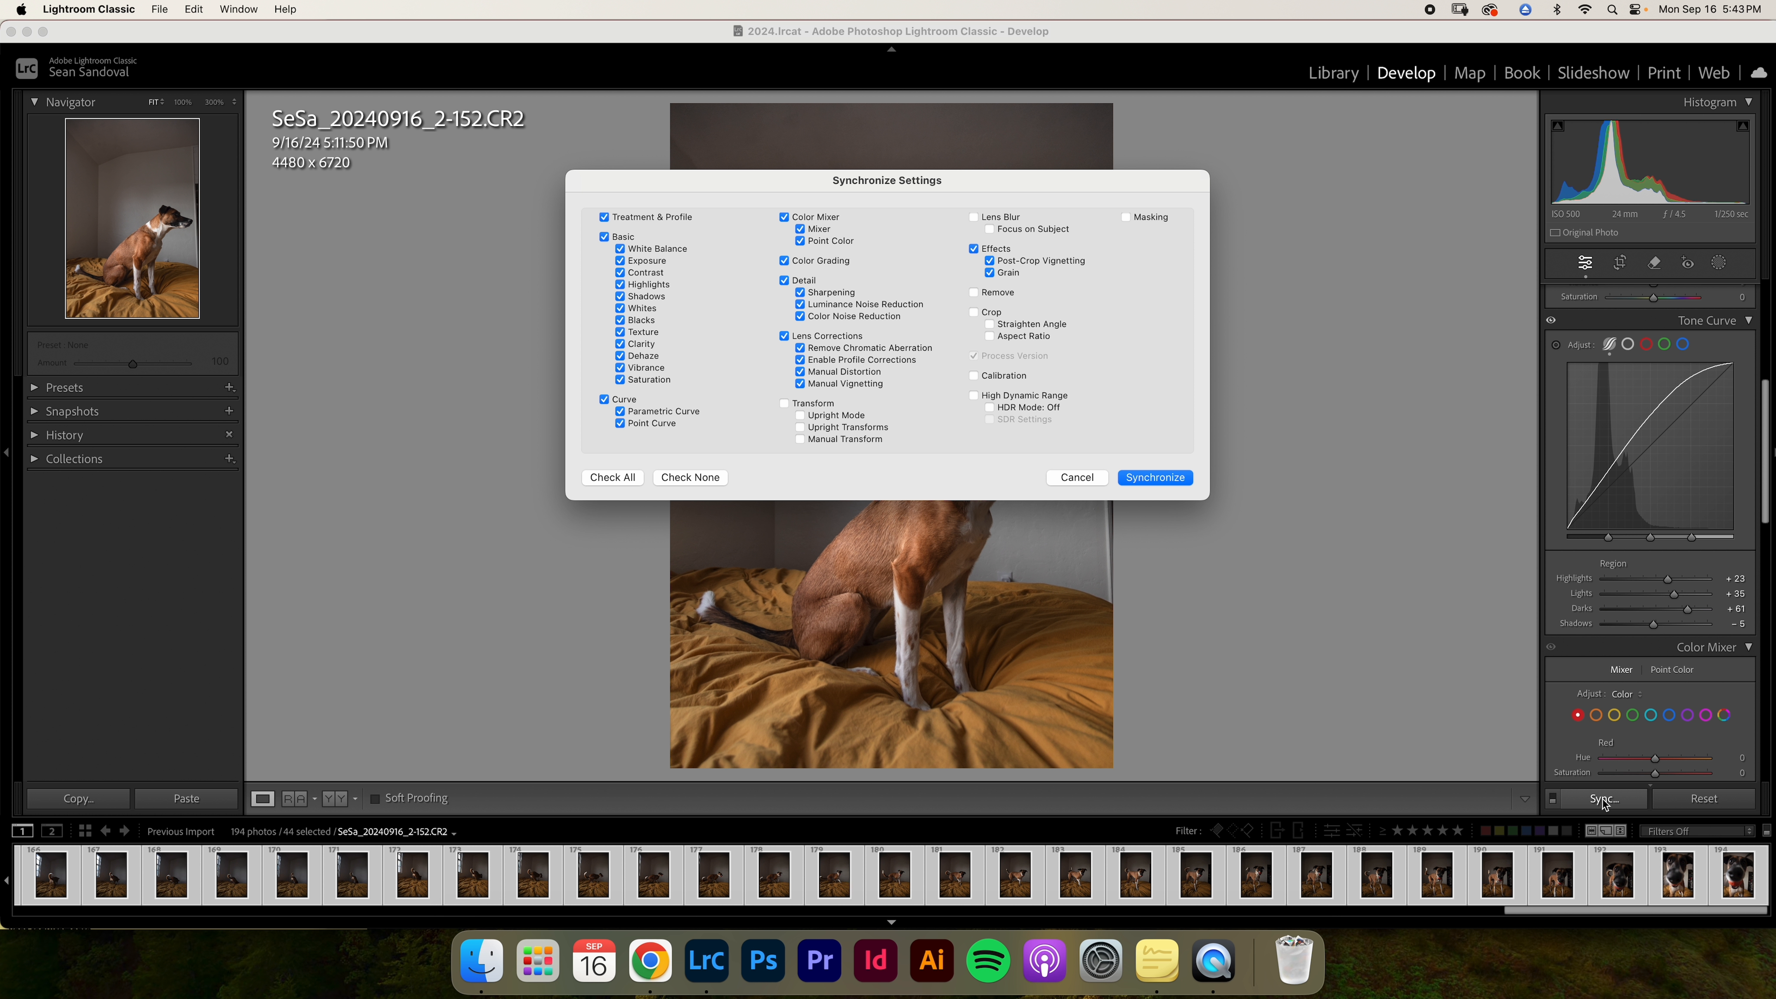
drag(816, 179, 1364, 265)
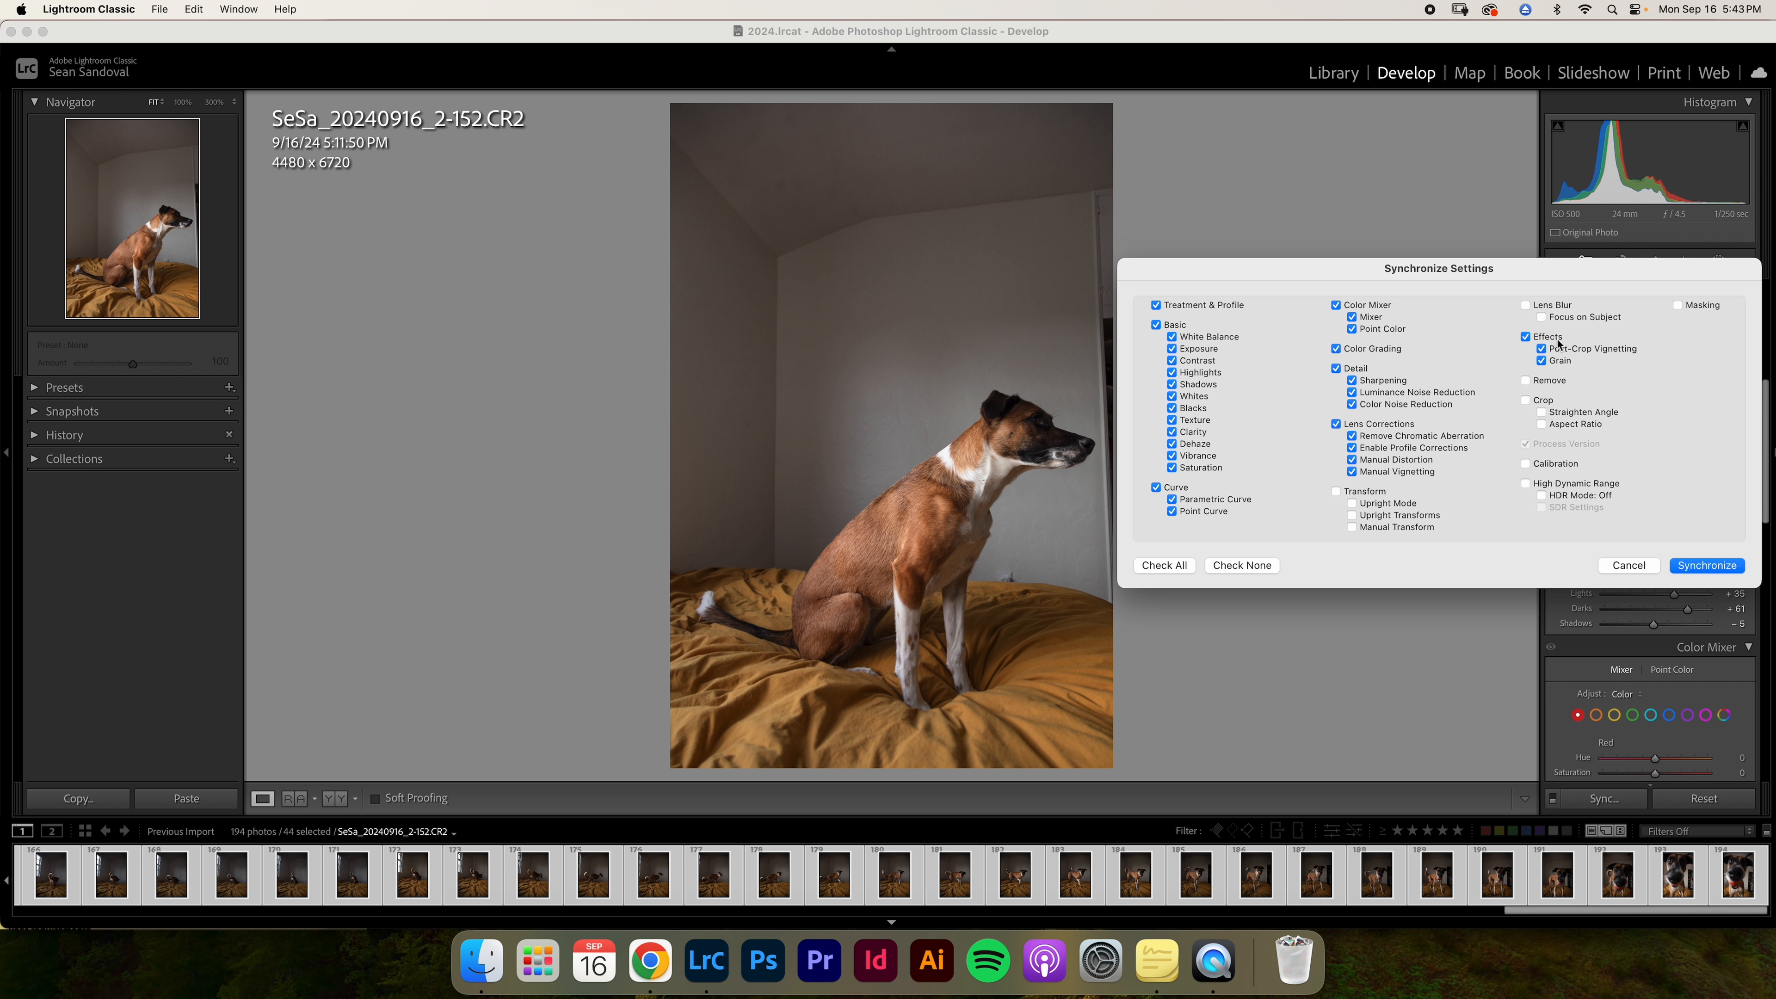
click(1527, 337)
click(1719, 567)
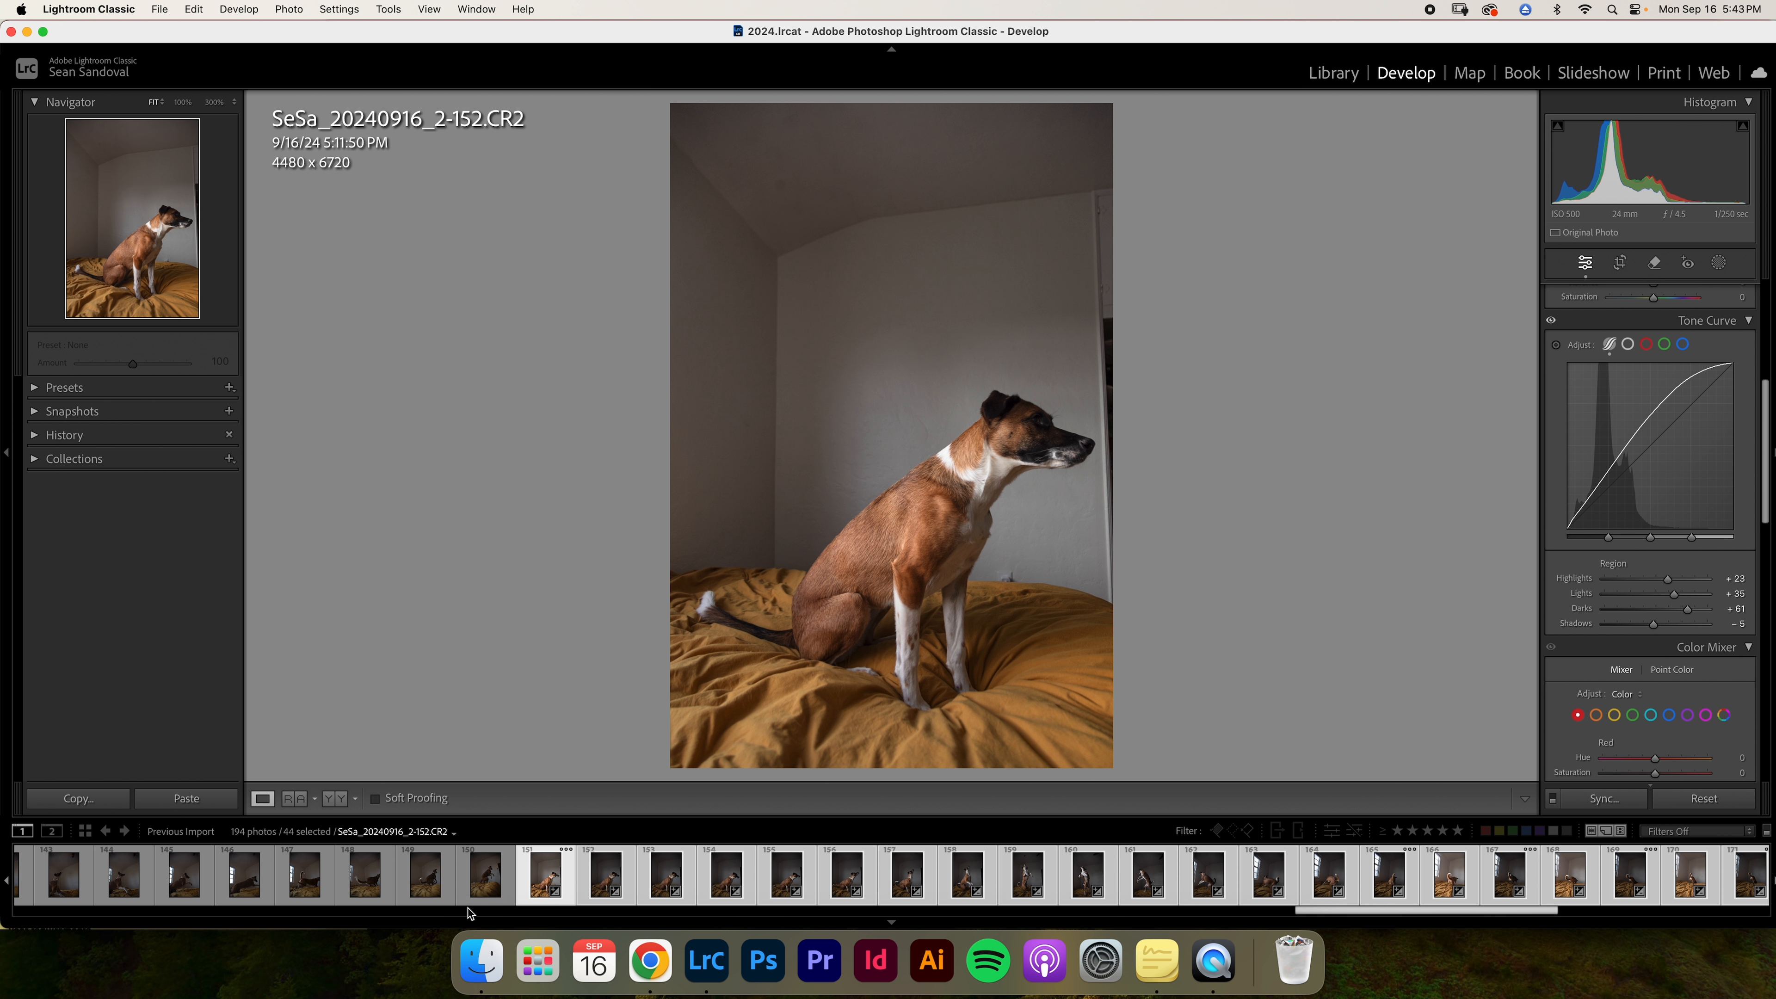
- Check the synced color correction on the neighbouring photo and along the whole filmstrip sequence
key(Left)
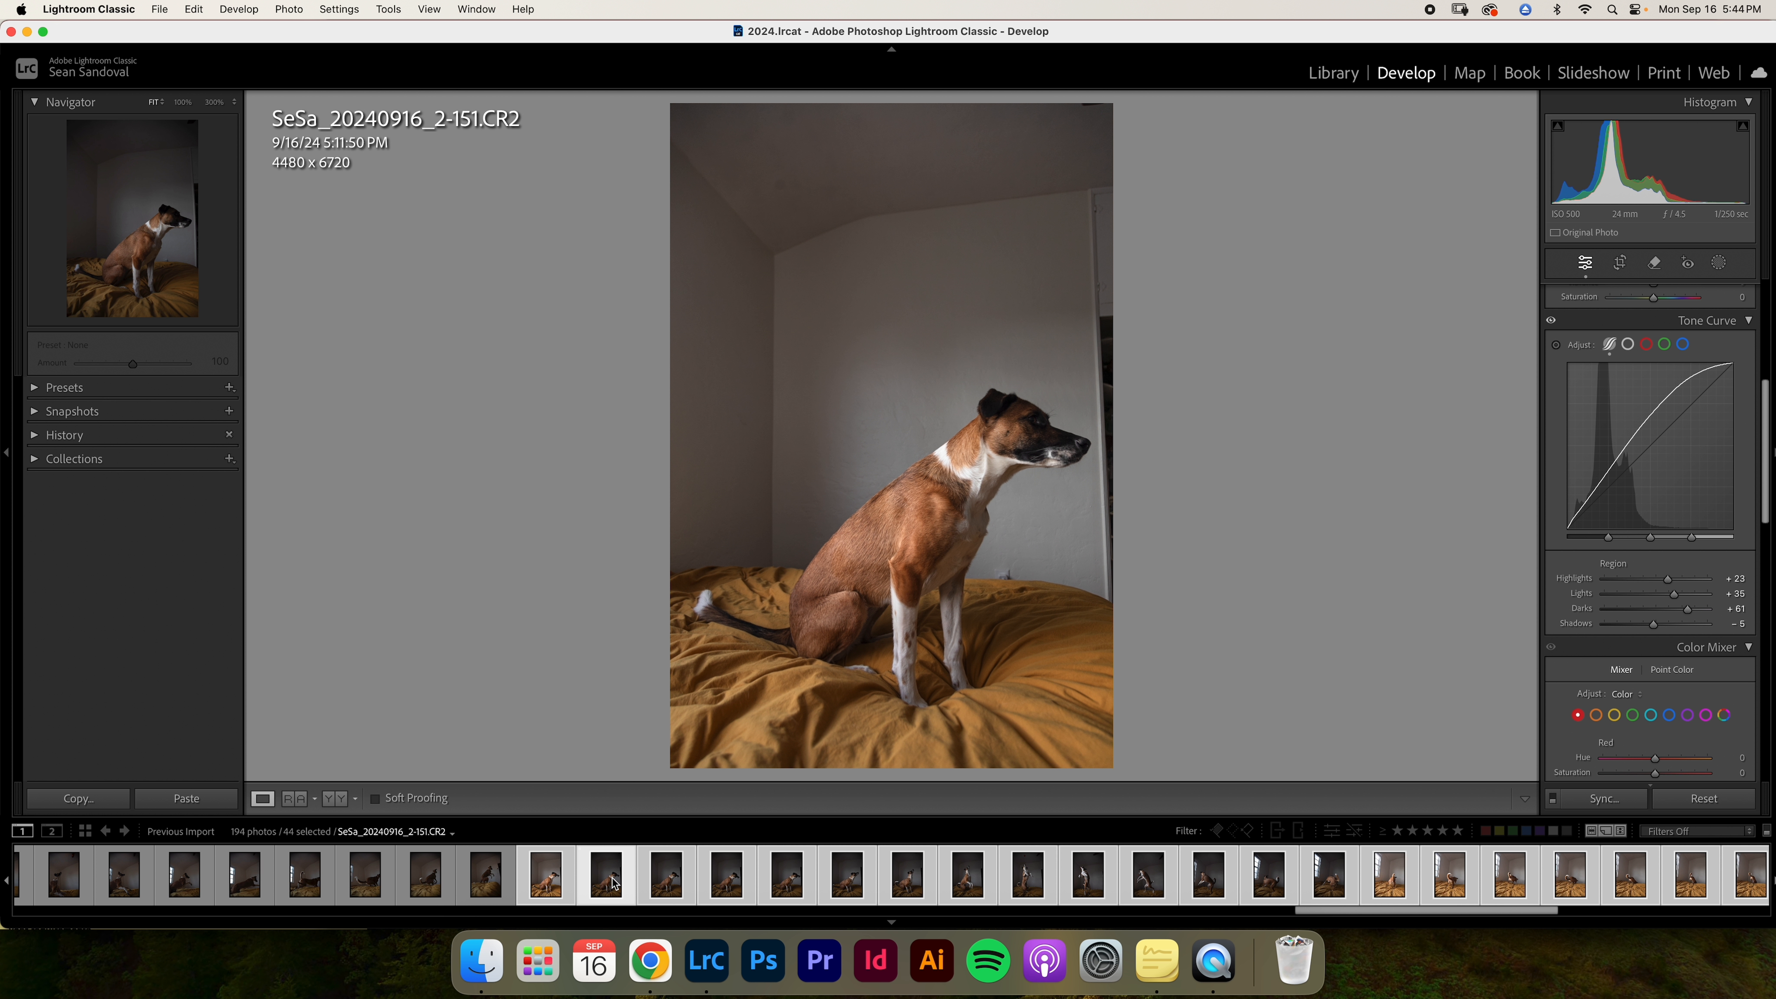
click(494, 884)
click(546, 884)
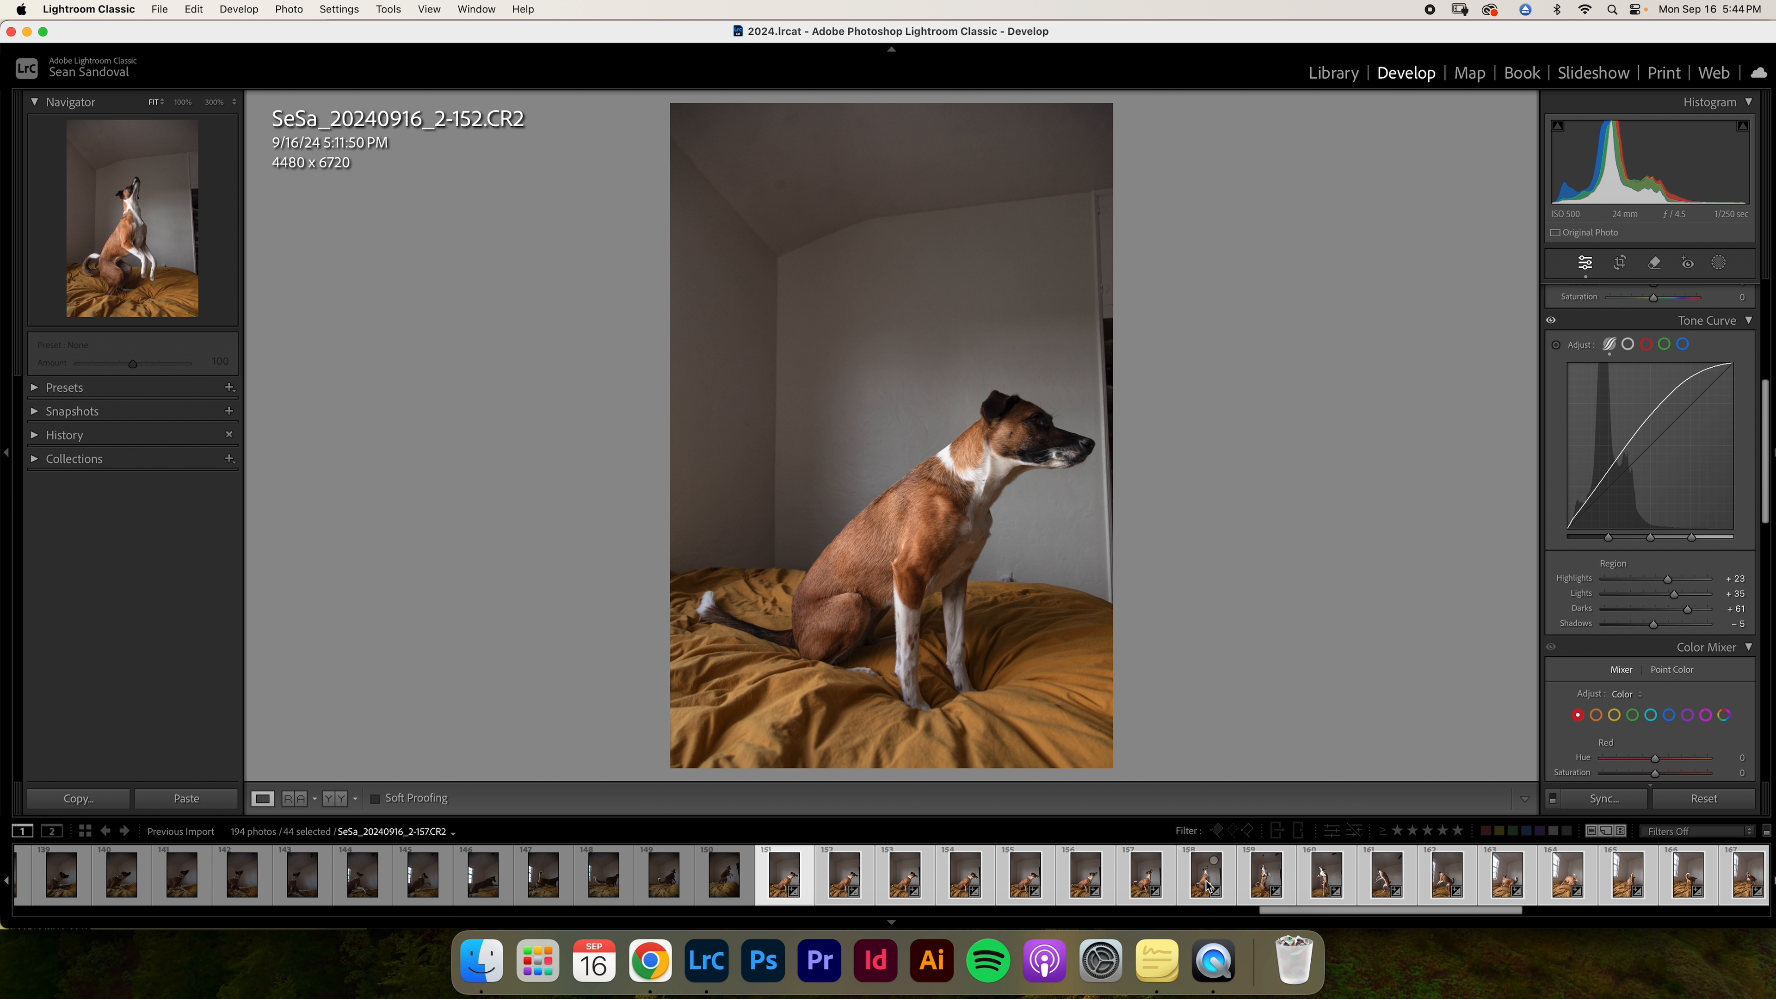
scroll(1208, 884, down, 2)
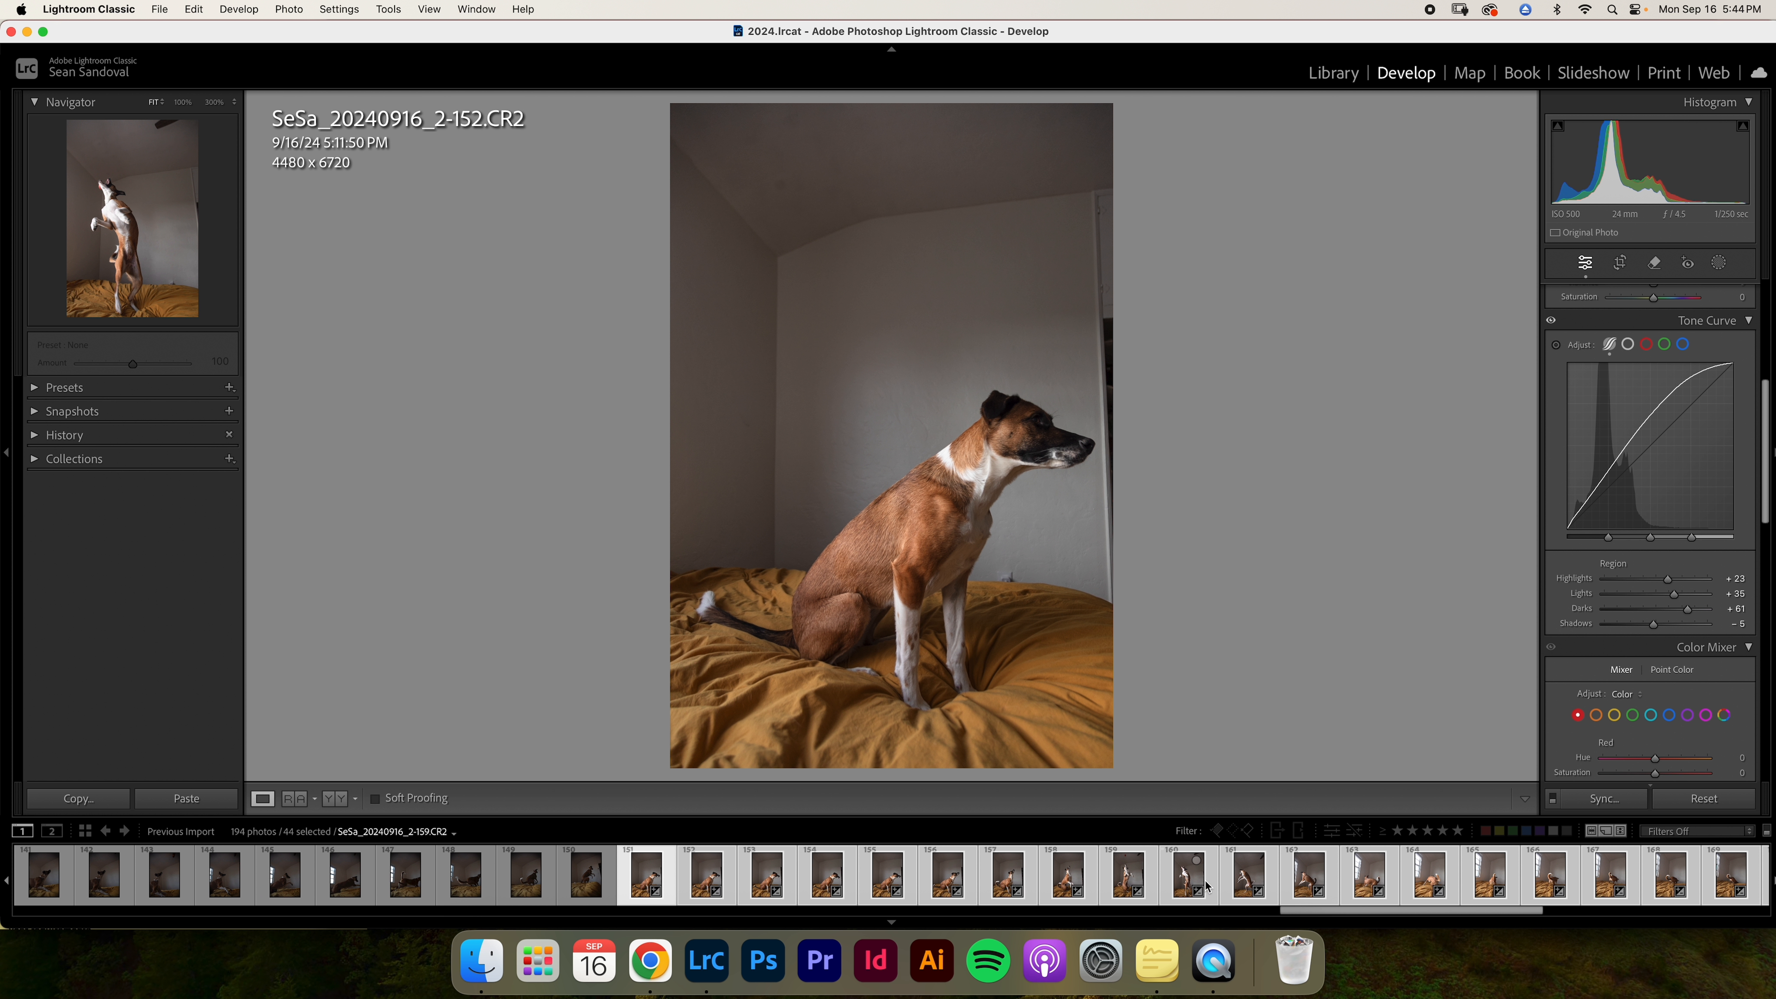
scroll(1208, 884, down, 15)
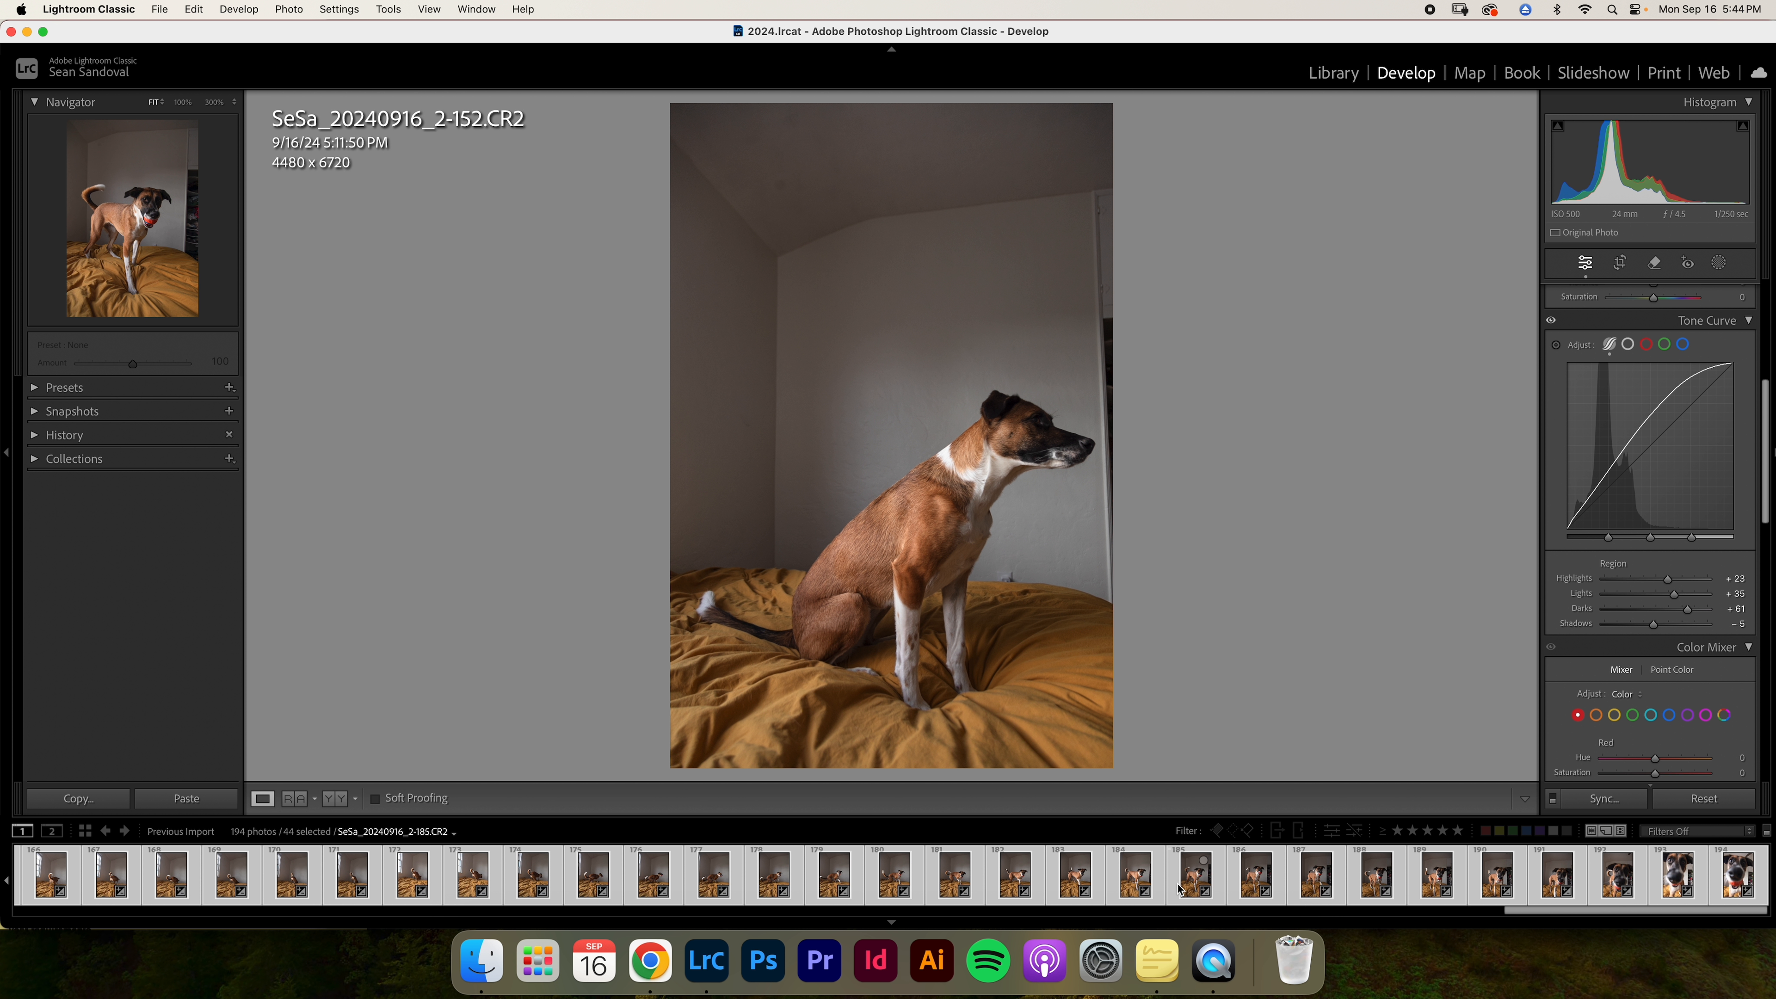
scroll(1182, 887, up, 12)
scroll(391, 878, up, 3)
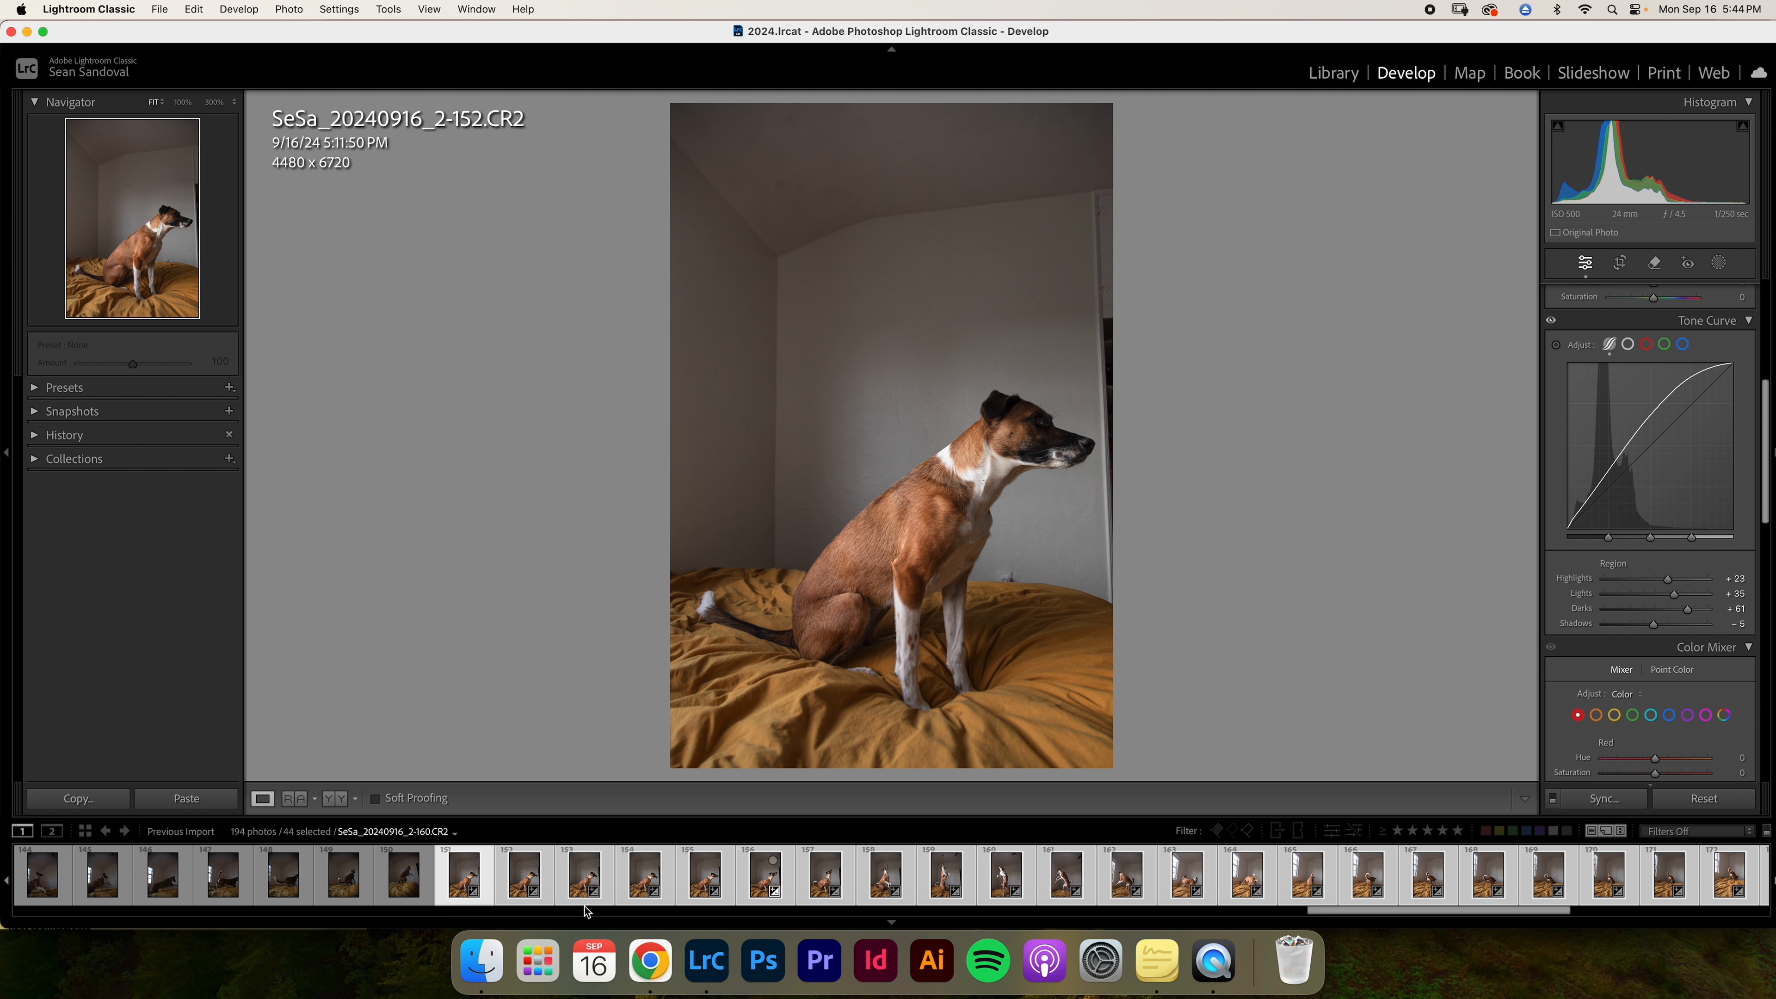
- Remove the four similar sitting-dog frames right after the edited photo from the selection
super+click(521, 884)
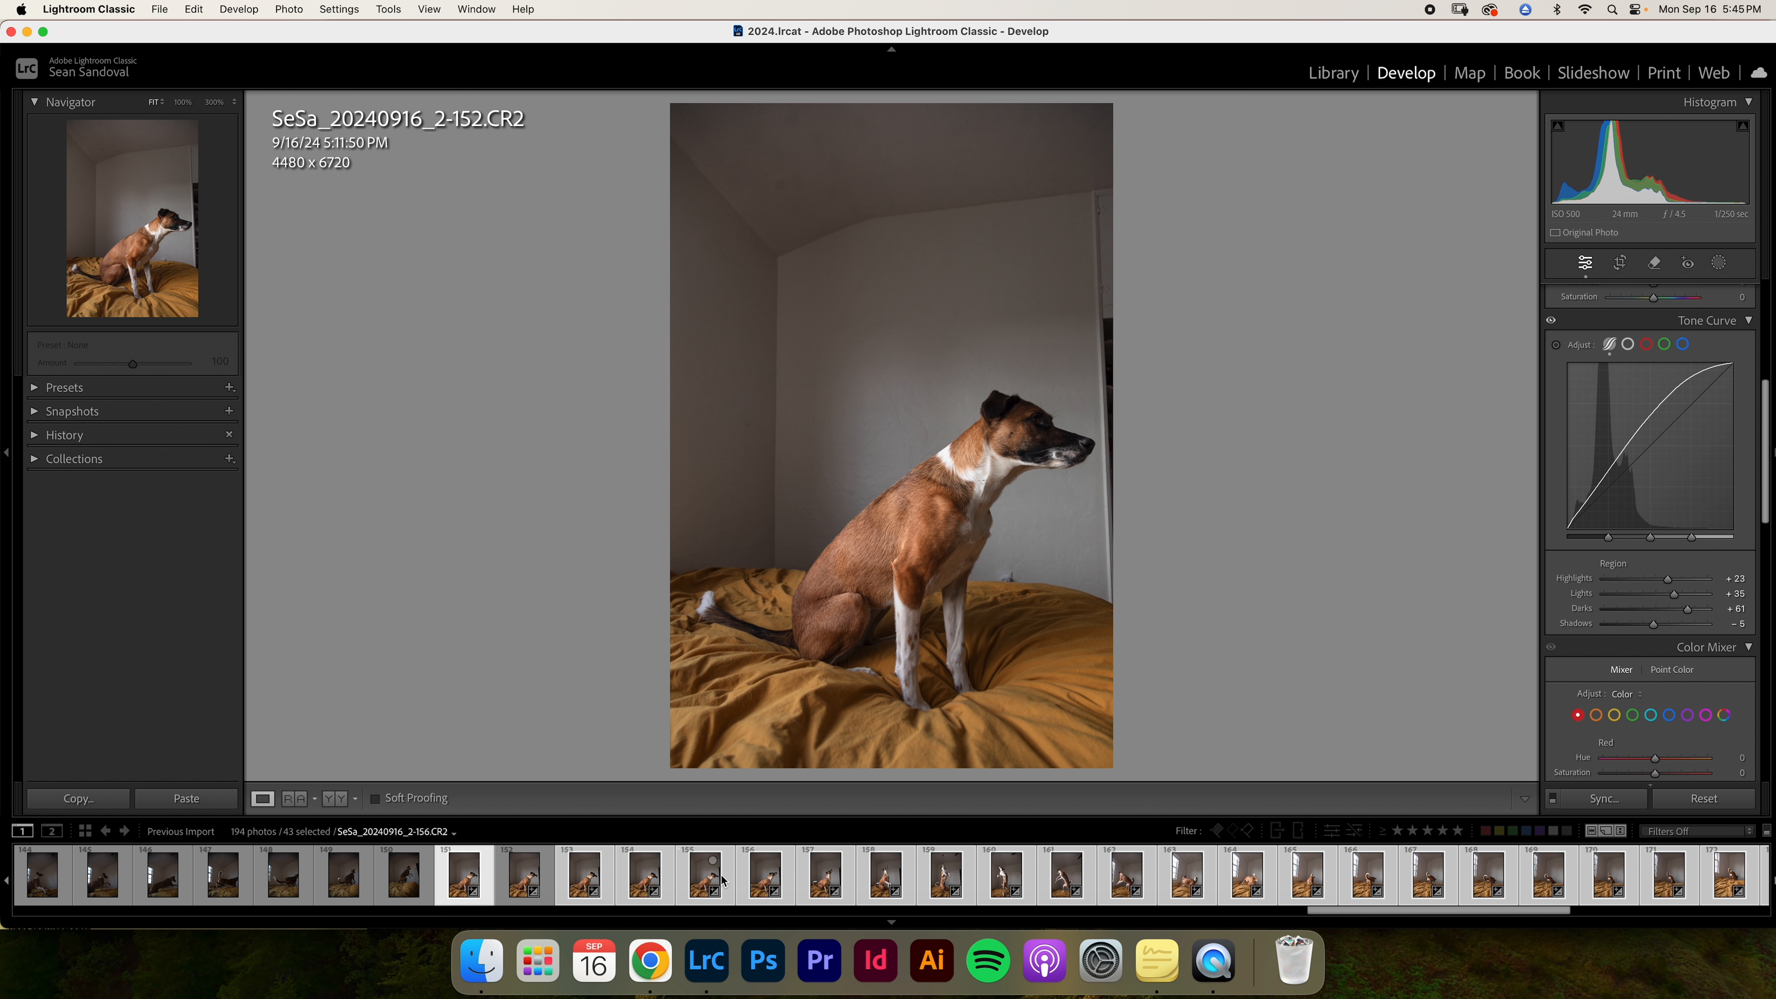
super+click(763, 883)
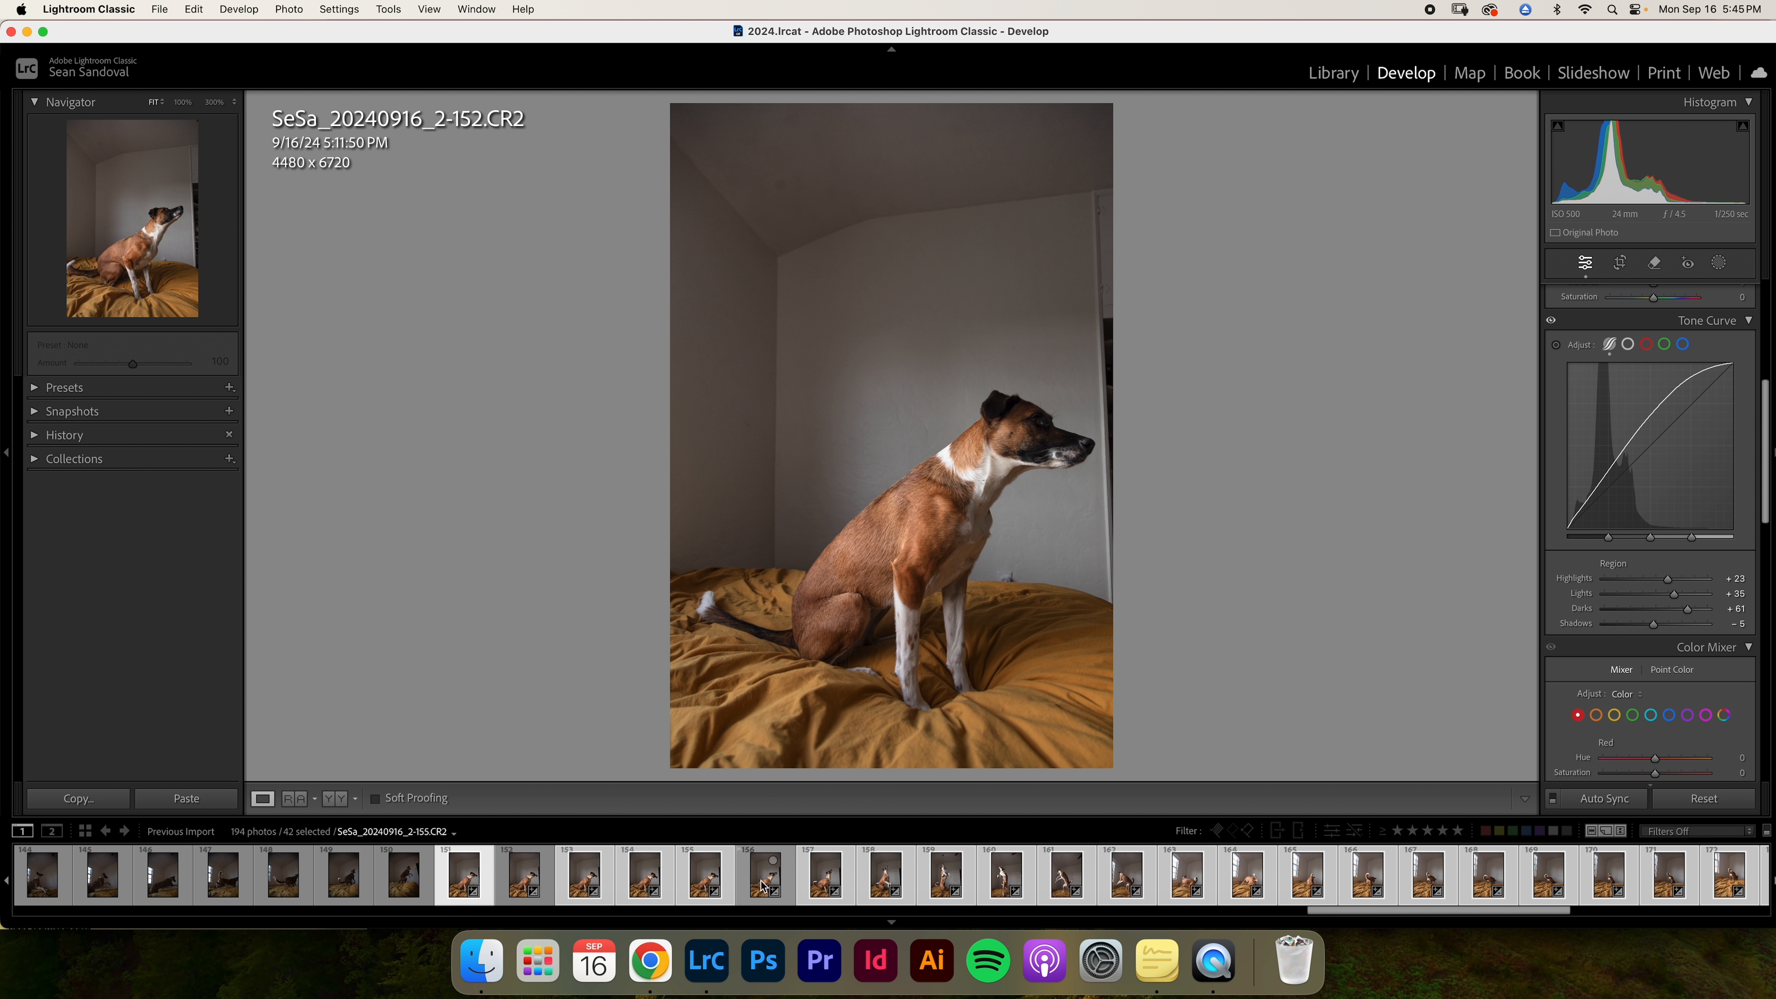
super+click(763, 887)
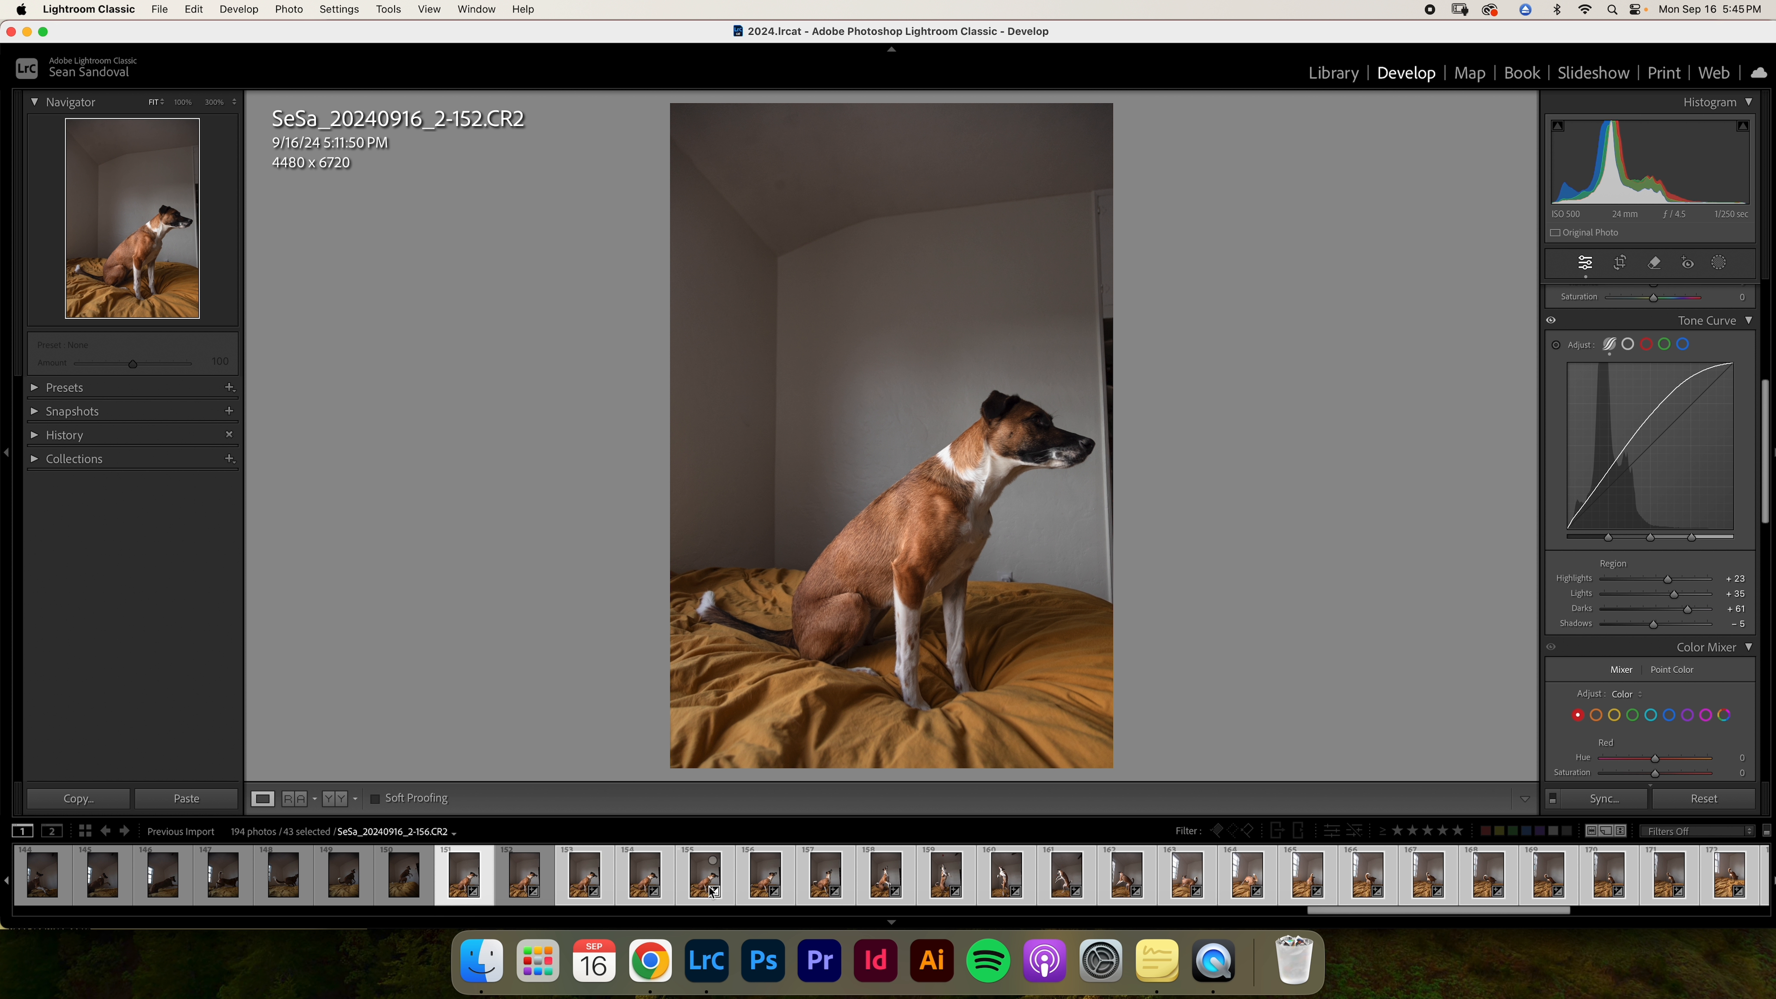
super+click(701, 880)
super+click(647, 888)
super+click(588, 882)
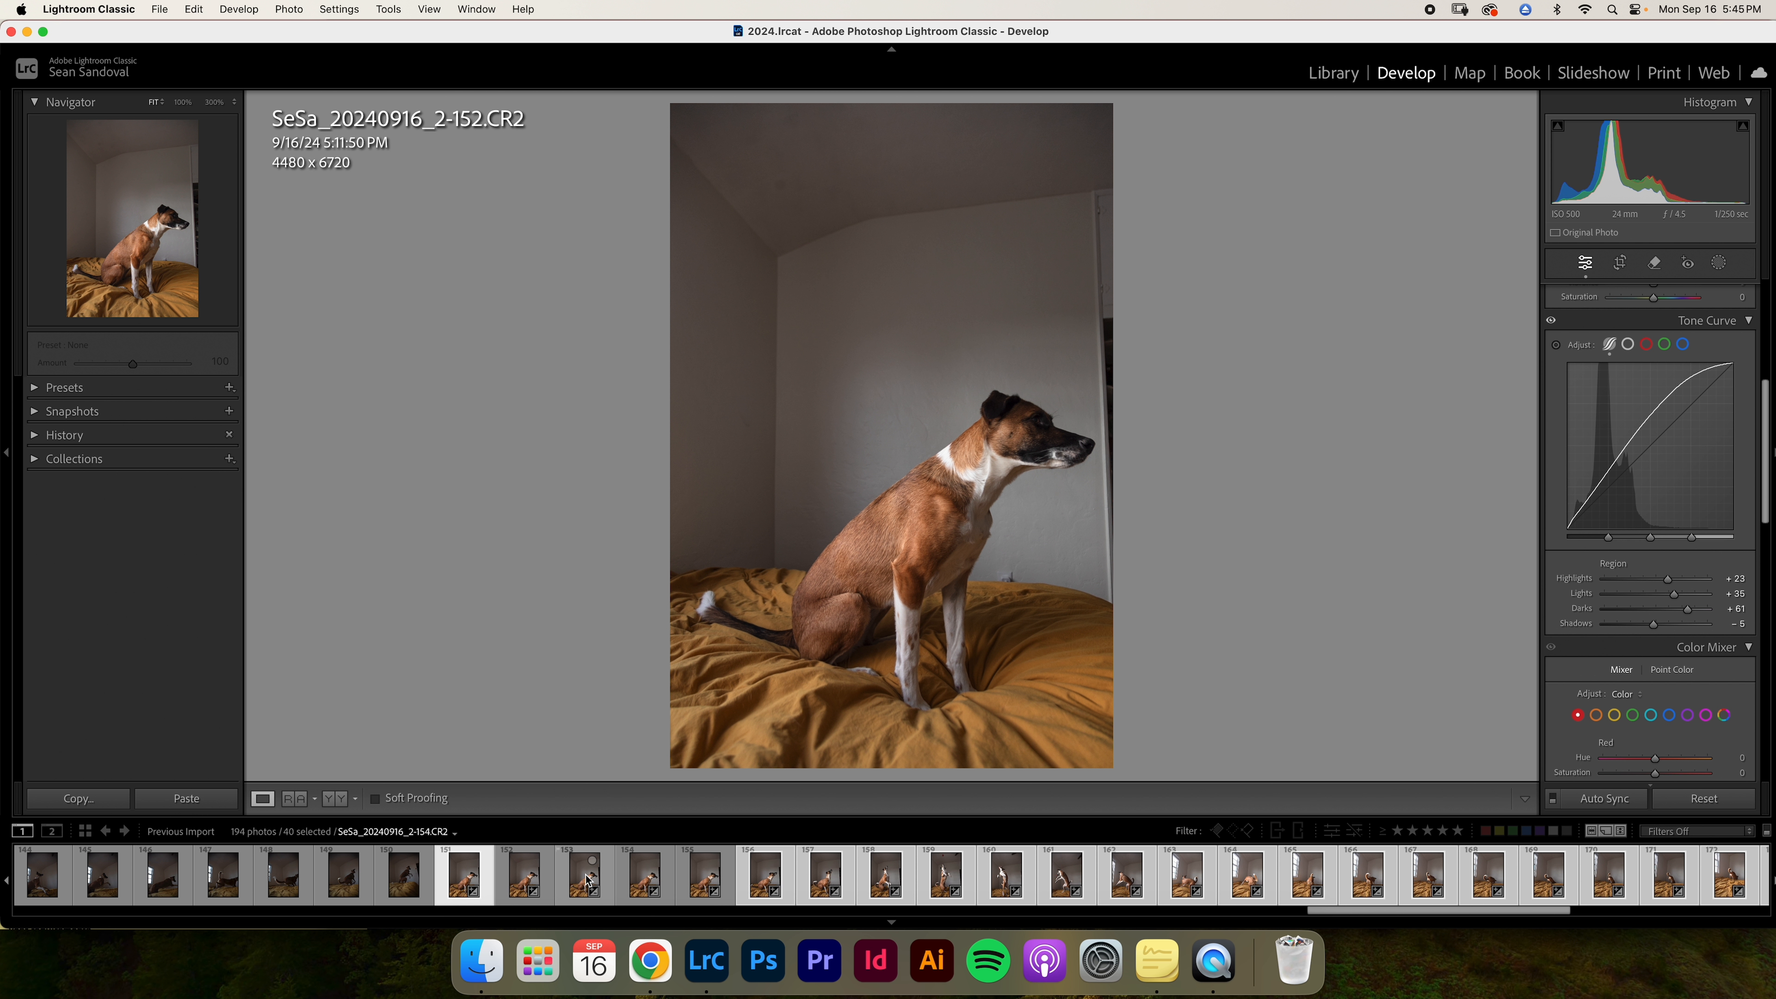
- Remove the repetitive frames with the bright window, following the dog's jump, from the selection
scroll(811, 883, right, 1)
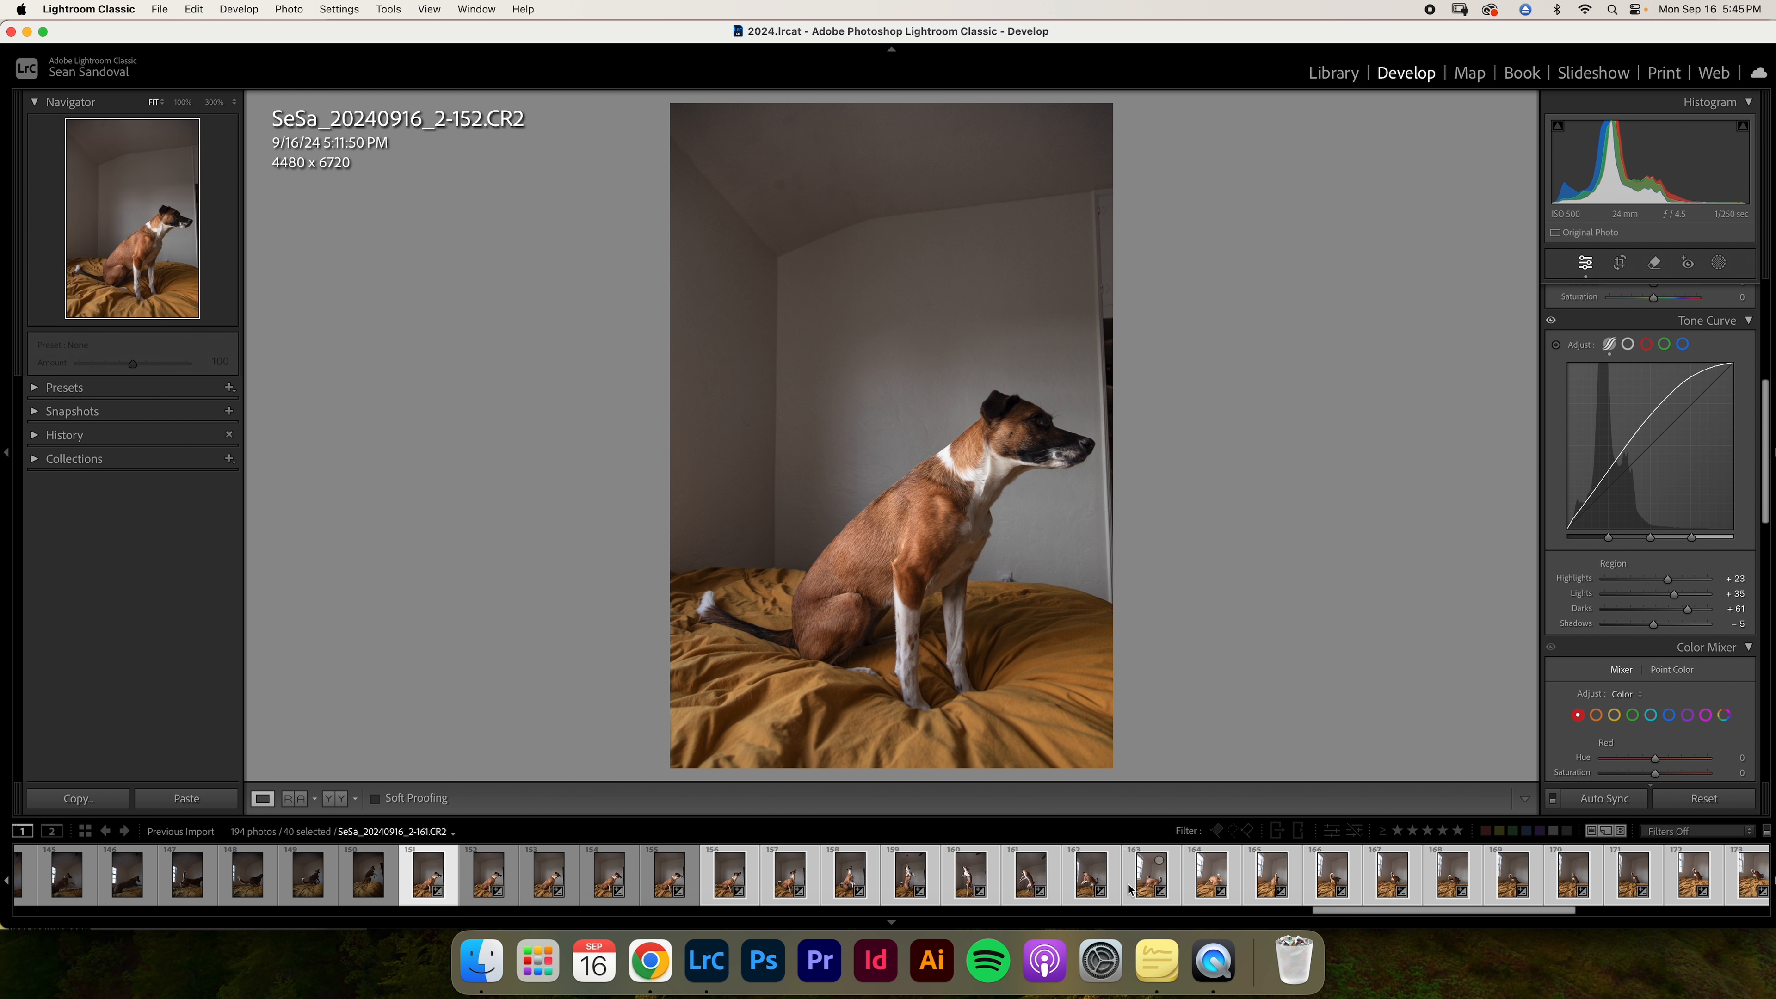
super+click(1151, 885)
super+click(1212, 885)
super+click(1272, 886)
scroll(1272, 885, right, 4)
super+click(1272, 886)
super+click(1328, 885)
super+click(1387, 884)
super+click(1319, 885)
- Thin out the following walking-dog frames by removing near-duplicate photos from the selection
scroll(1322, 885, right, 4)
super+click(1115, 885)
super+click(1176, 886)
super+click(1297, 886)
super+click(1358, 886)
super+click(1478, 886)
super+click(1599, 887)
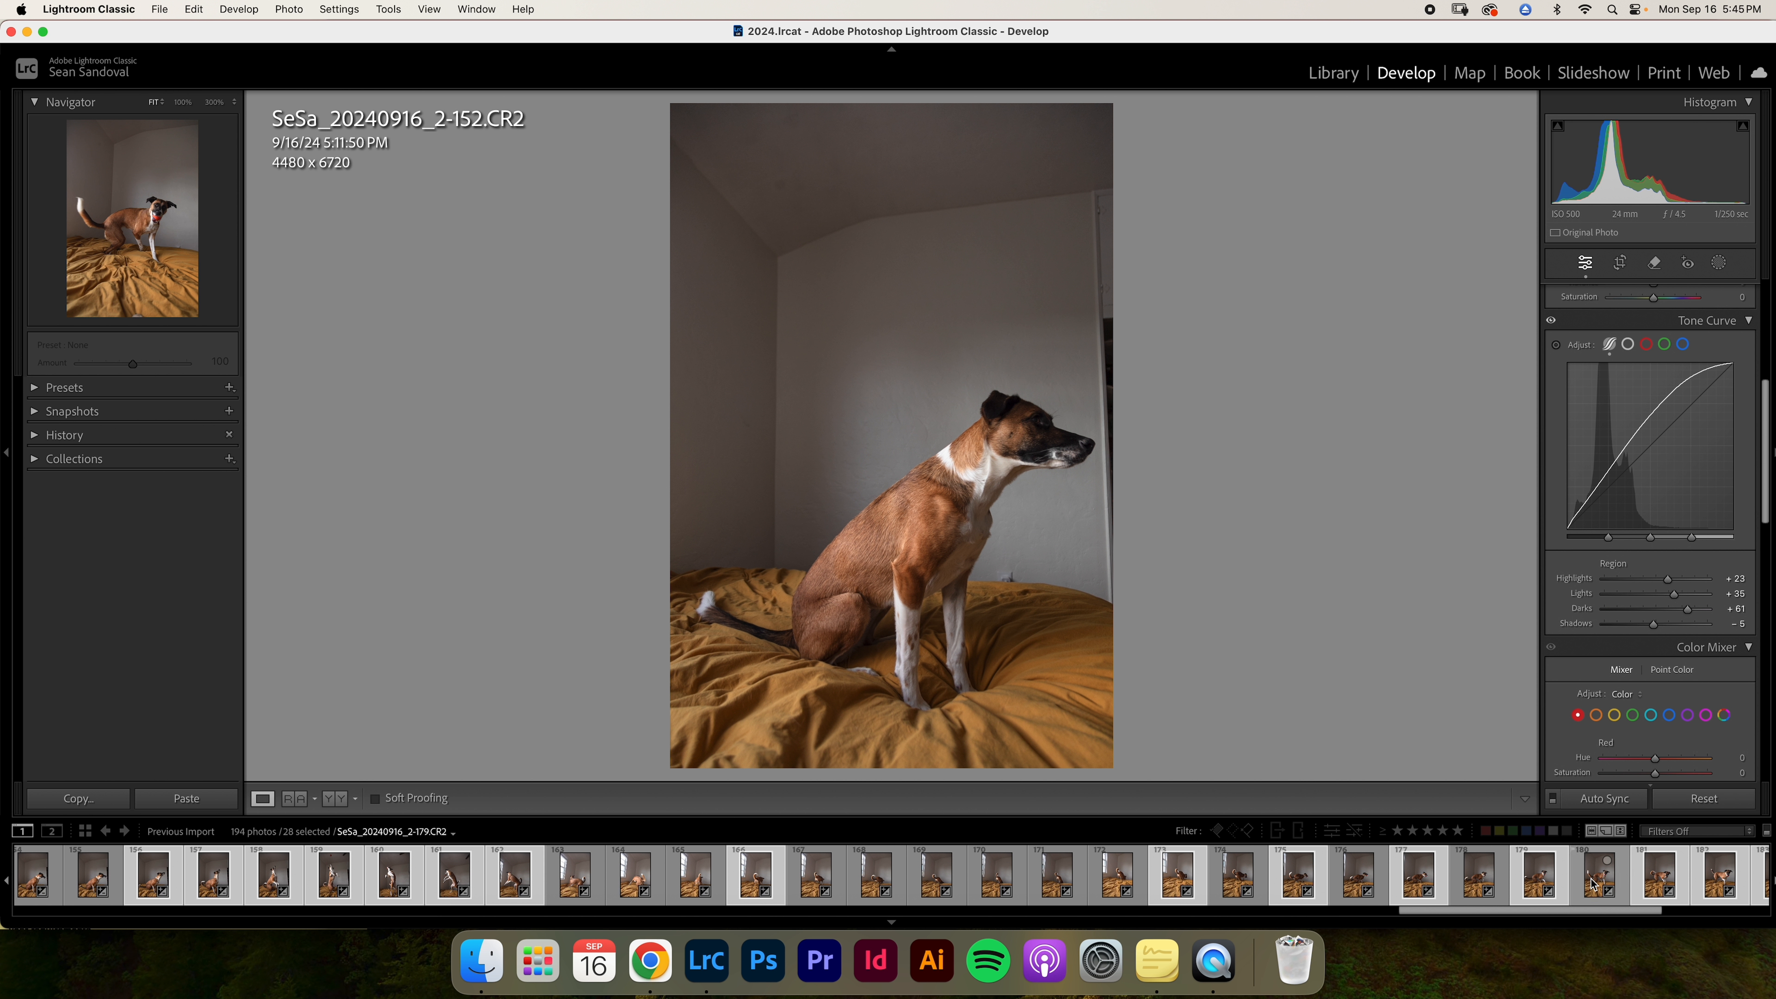
- Deselect more near-duplicate frames toward the end of the sequence, keeping the final close-up of the dog selected
scroll(1598, 887, right, 4)
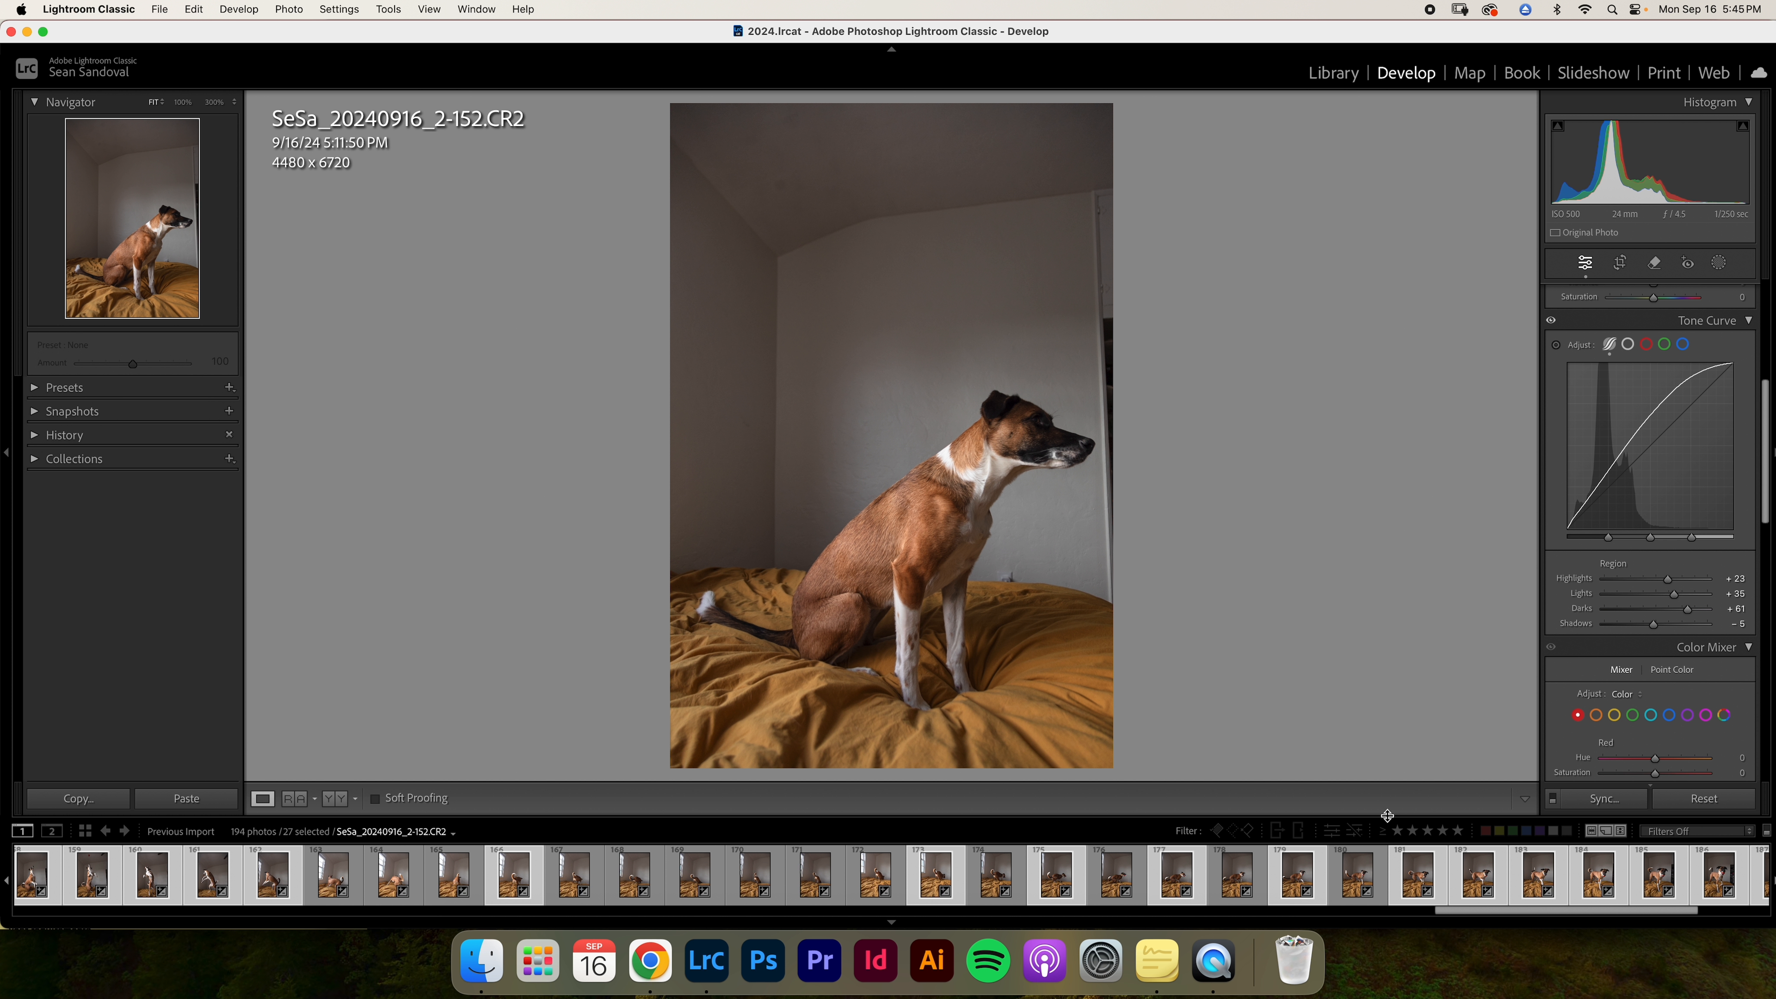
scroll(1679, 874, right, 4)
super+click(1679, 875)
super+click(1558, 875)
super+click(1438, 875)
super+click(1317, 875)
super+click(1197, 875)
super+click(1076, 875)
super+click(956, 875)
super+click(1022, 883)
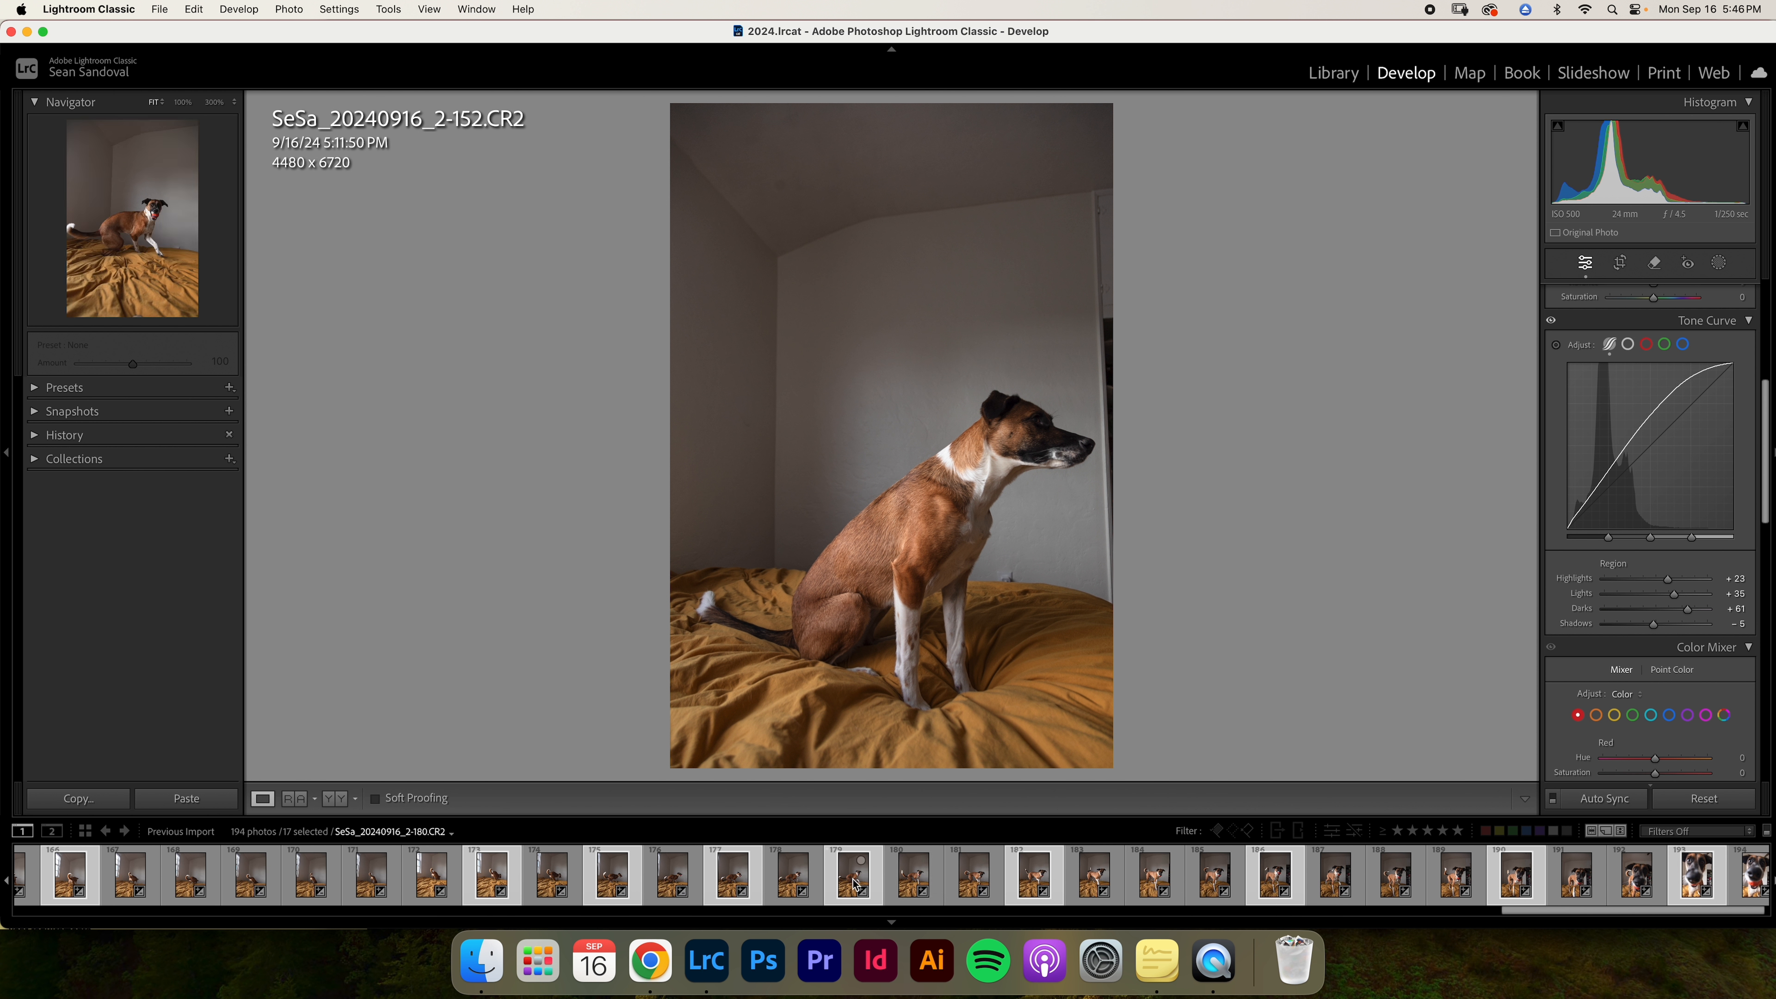
- Narrow the selection to the 12 contact sheet photos by deselecting the remaining surplus frames, and review the chosen ones
scroll(1022, 883, left, 1)
super+click(968, 875)
super+click(908, 875)
super+click(847, 874)
super+click(795, 882)
super+click(795, 881)
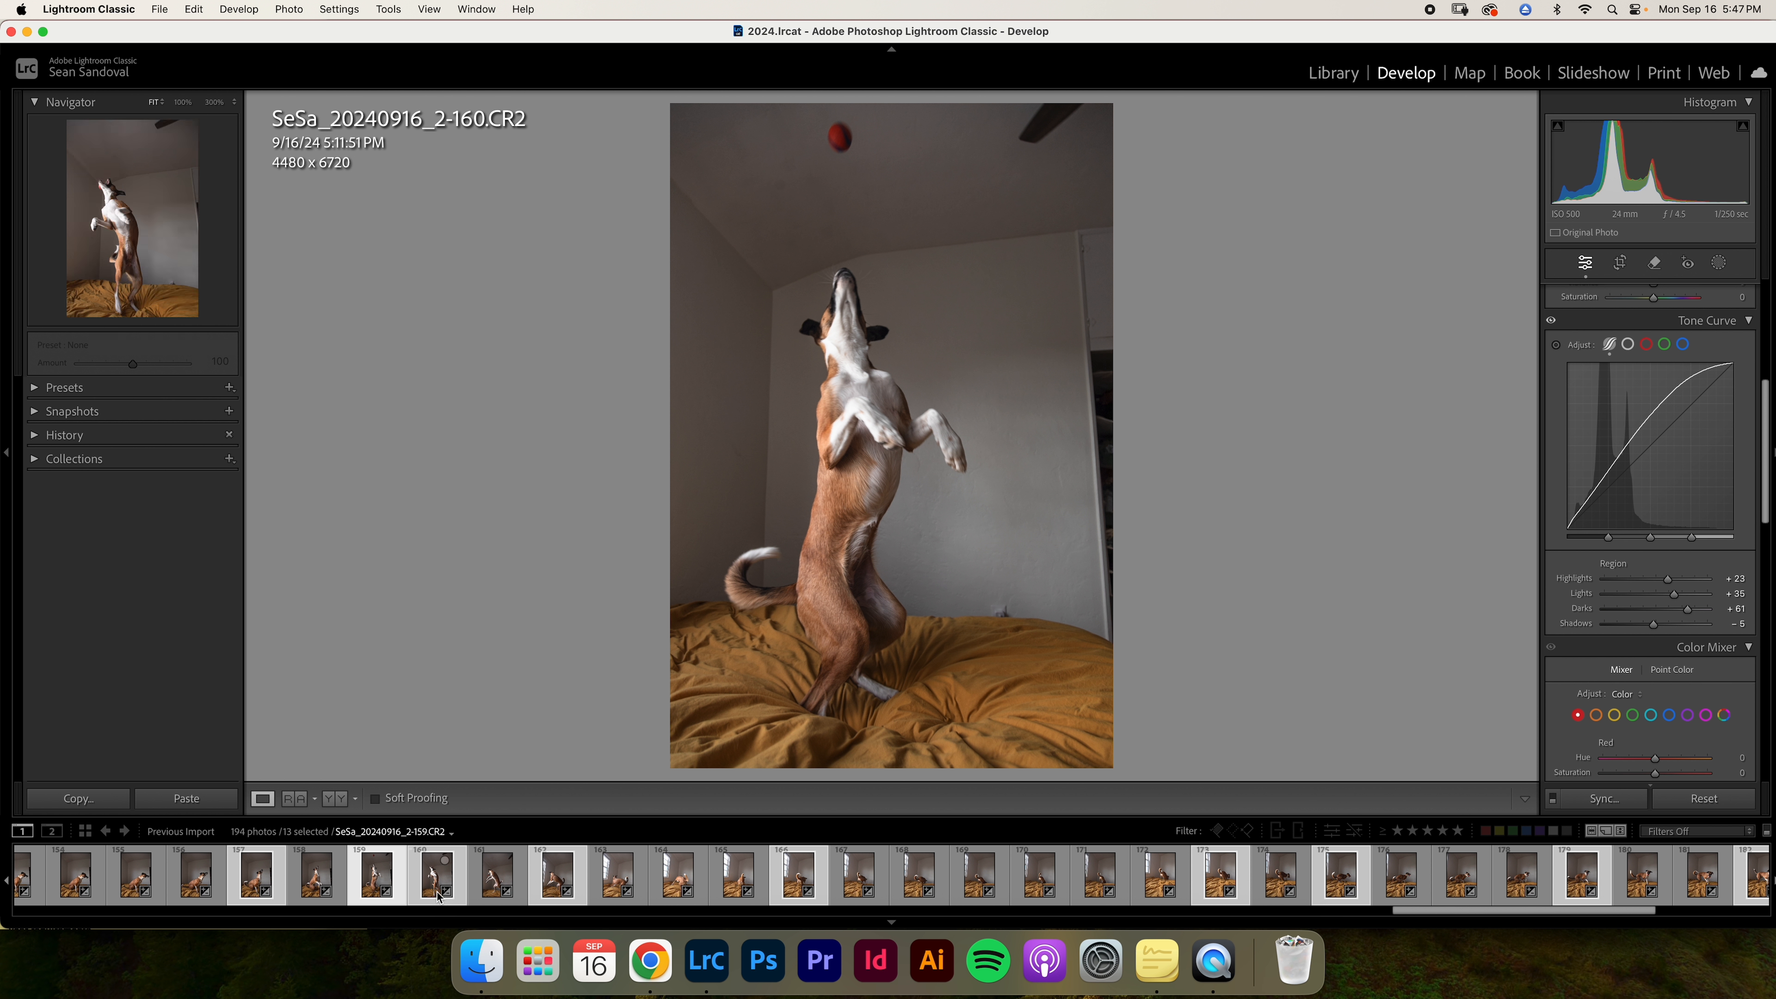
scroll(795, 882, left, 2)
super+click(908, 877)
scroll(944, 878, left, 2)
super+click(983, 876)
scroll(983, 876, left, 1)
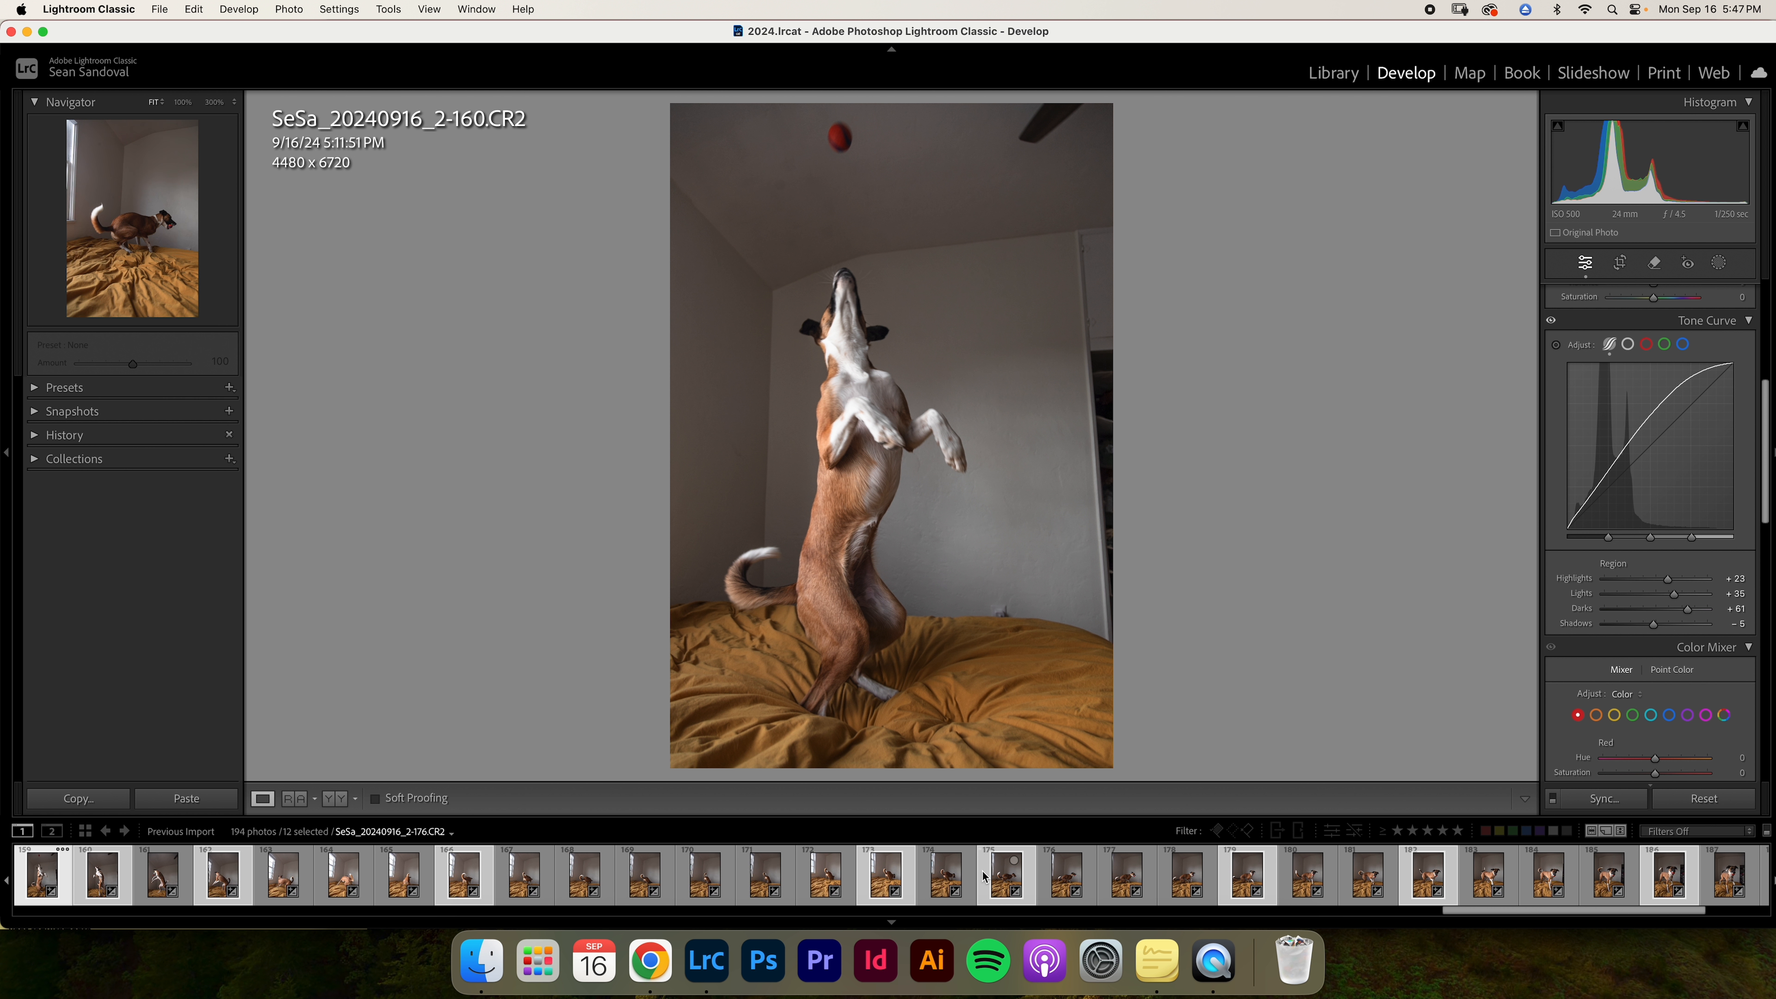
scroll(575, 857, left, 4)
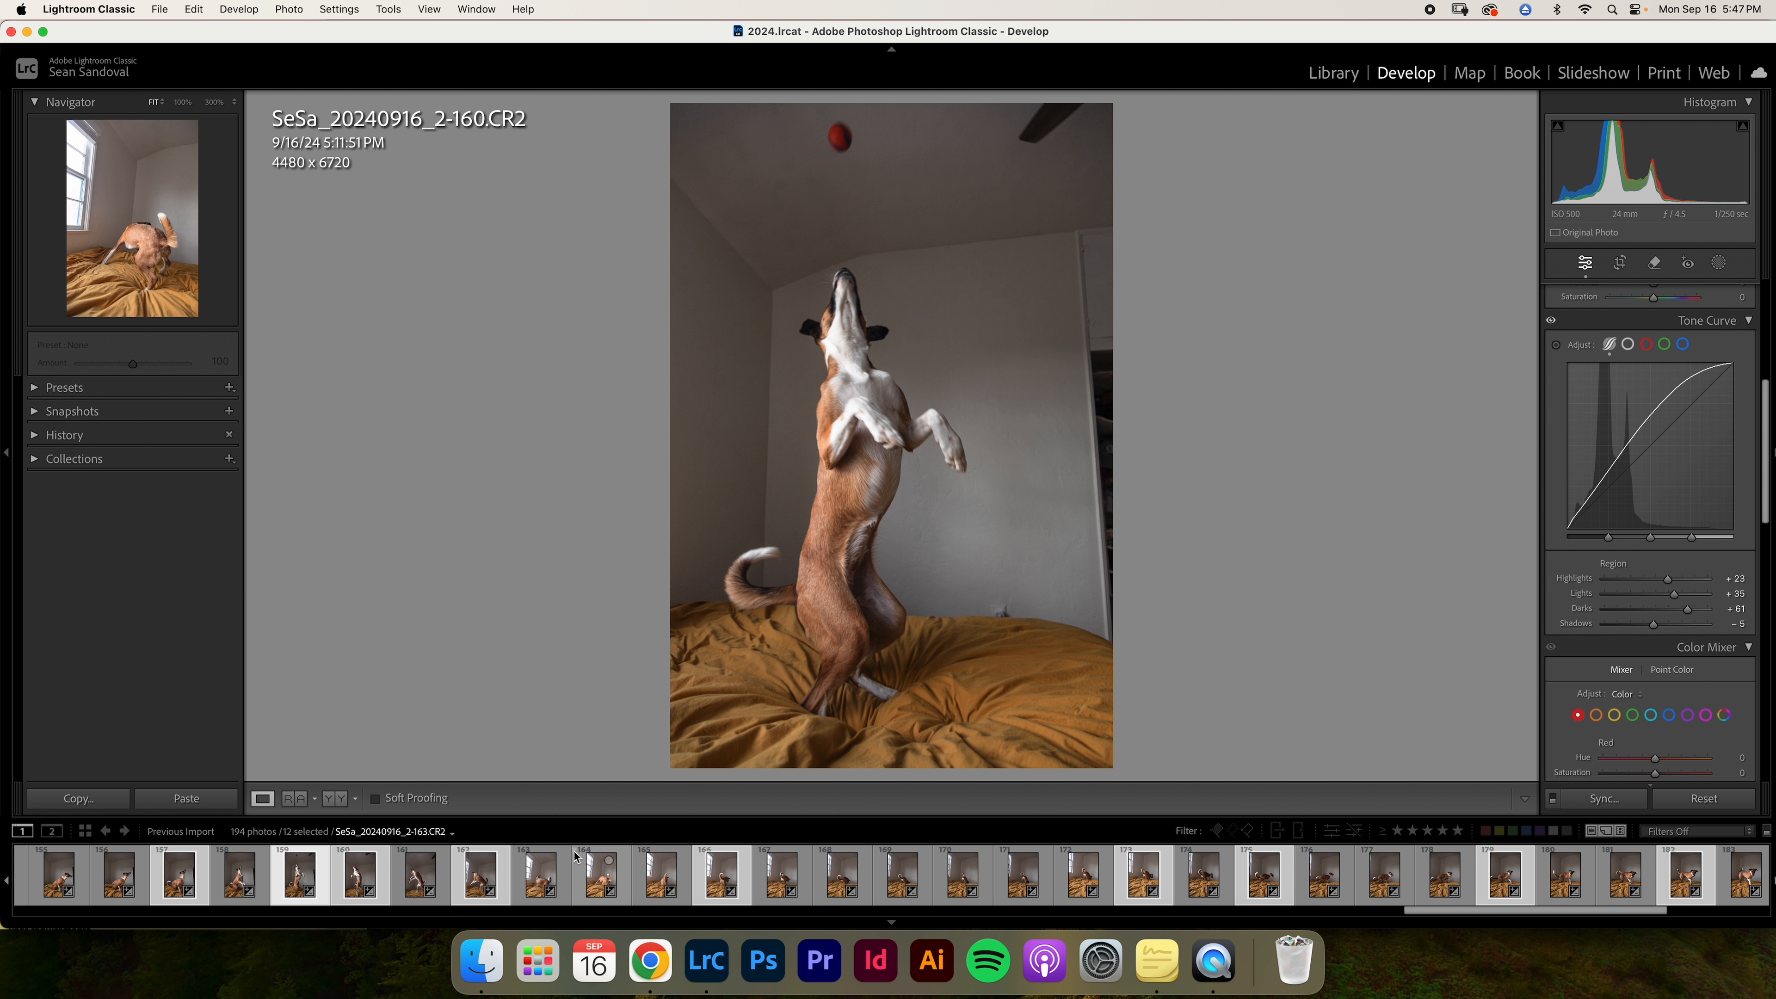
scroll(575, 856, left, 2)
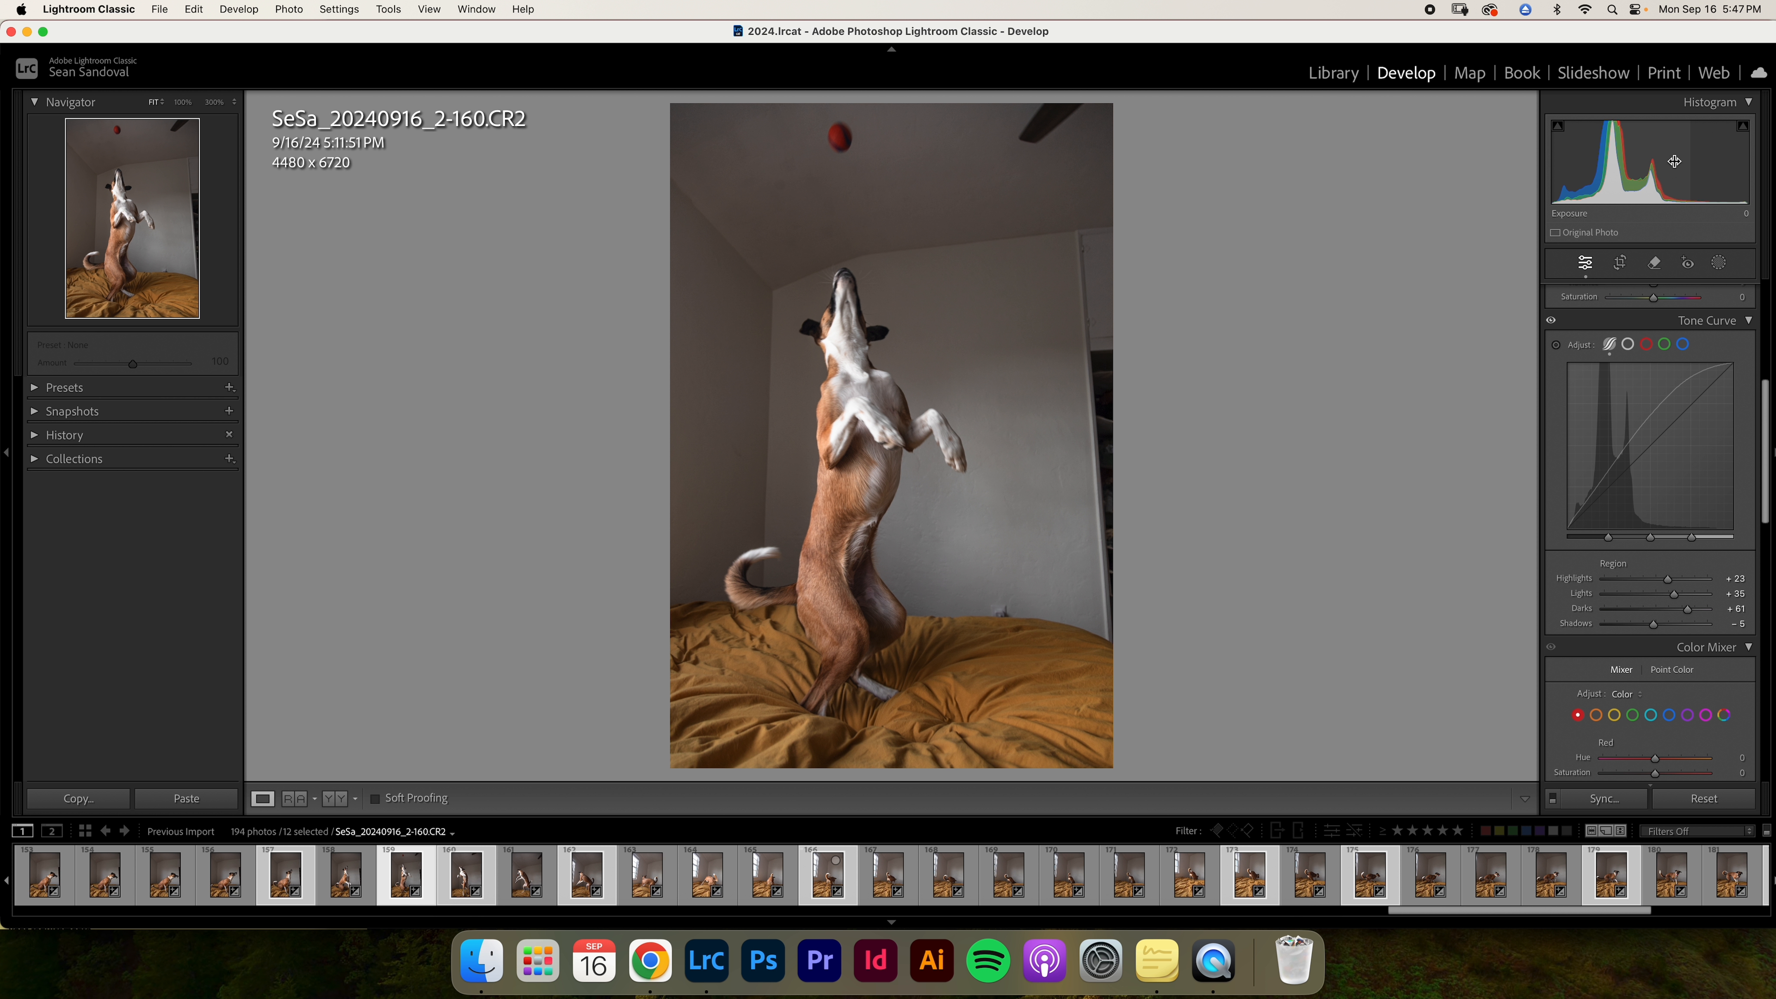
- Lay out the 12 selected photos for print with the 4x5 Contact Sheet template, changed to 4 rows and 3 columns
click(1663, 73)
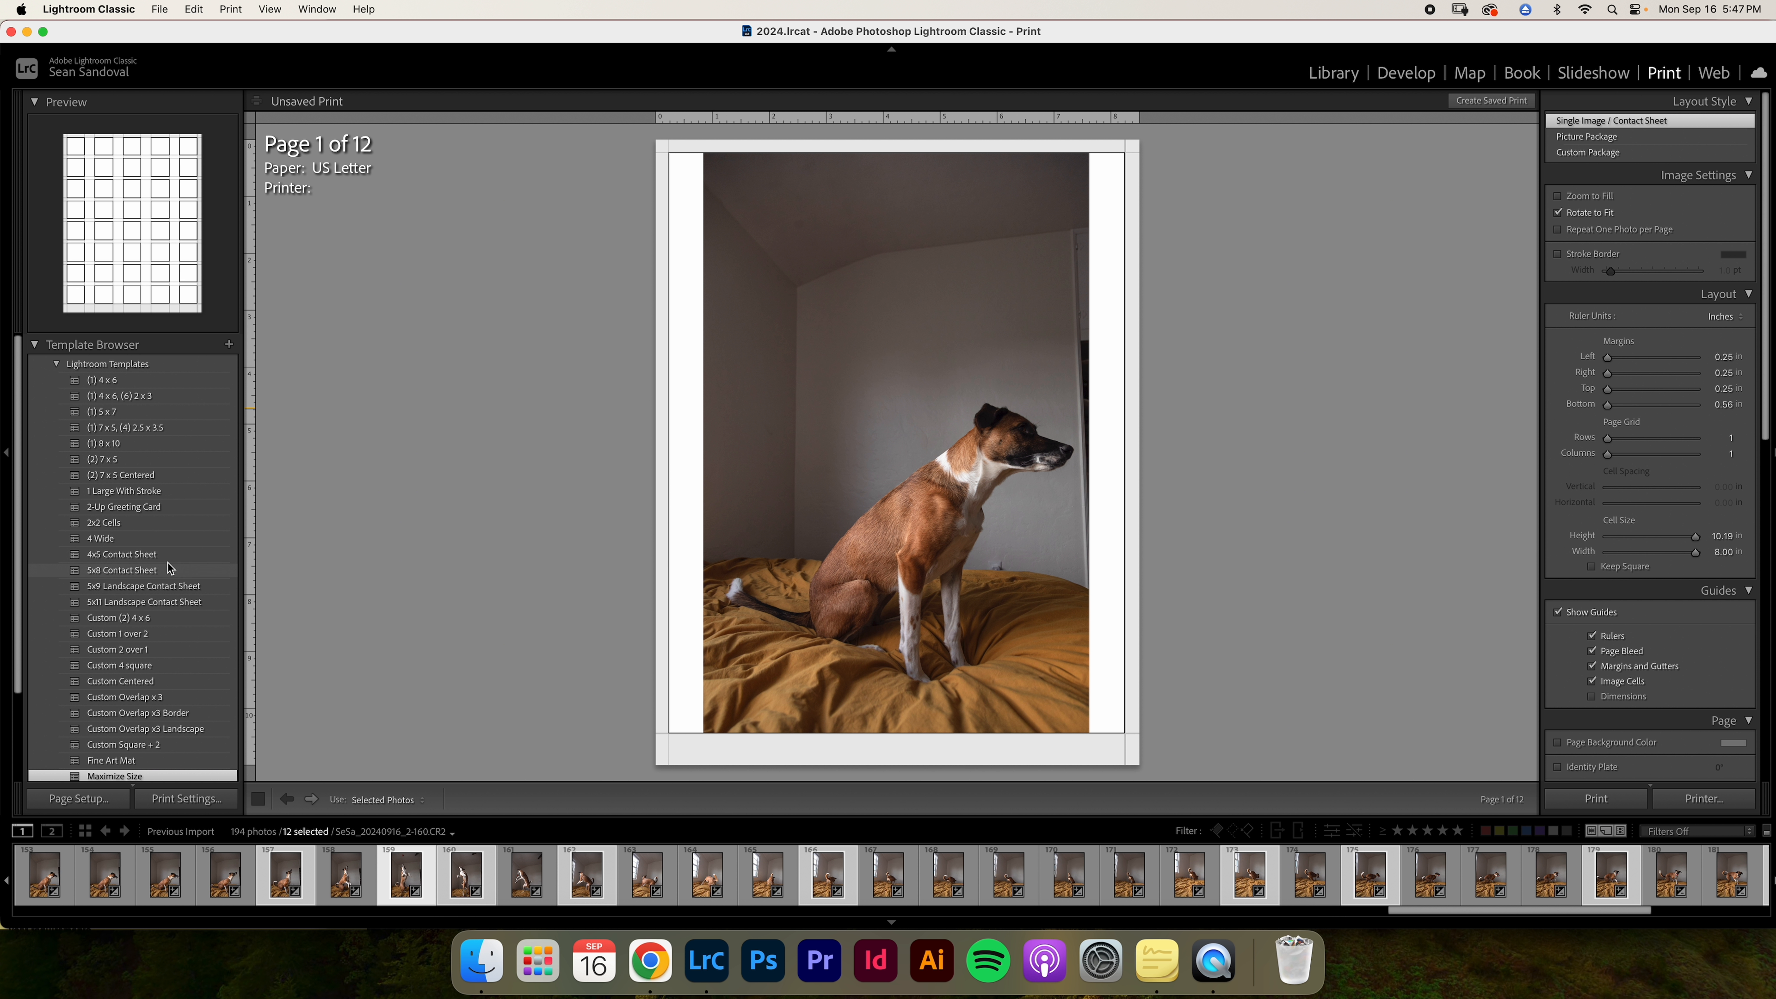
click(157, 553)
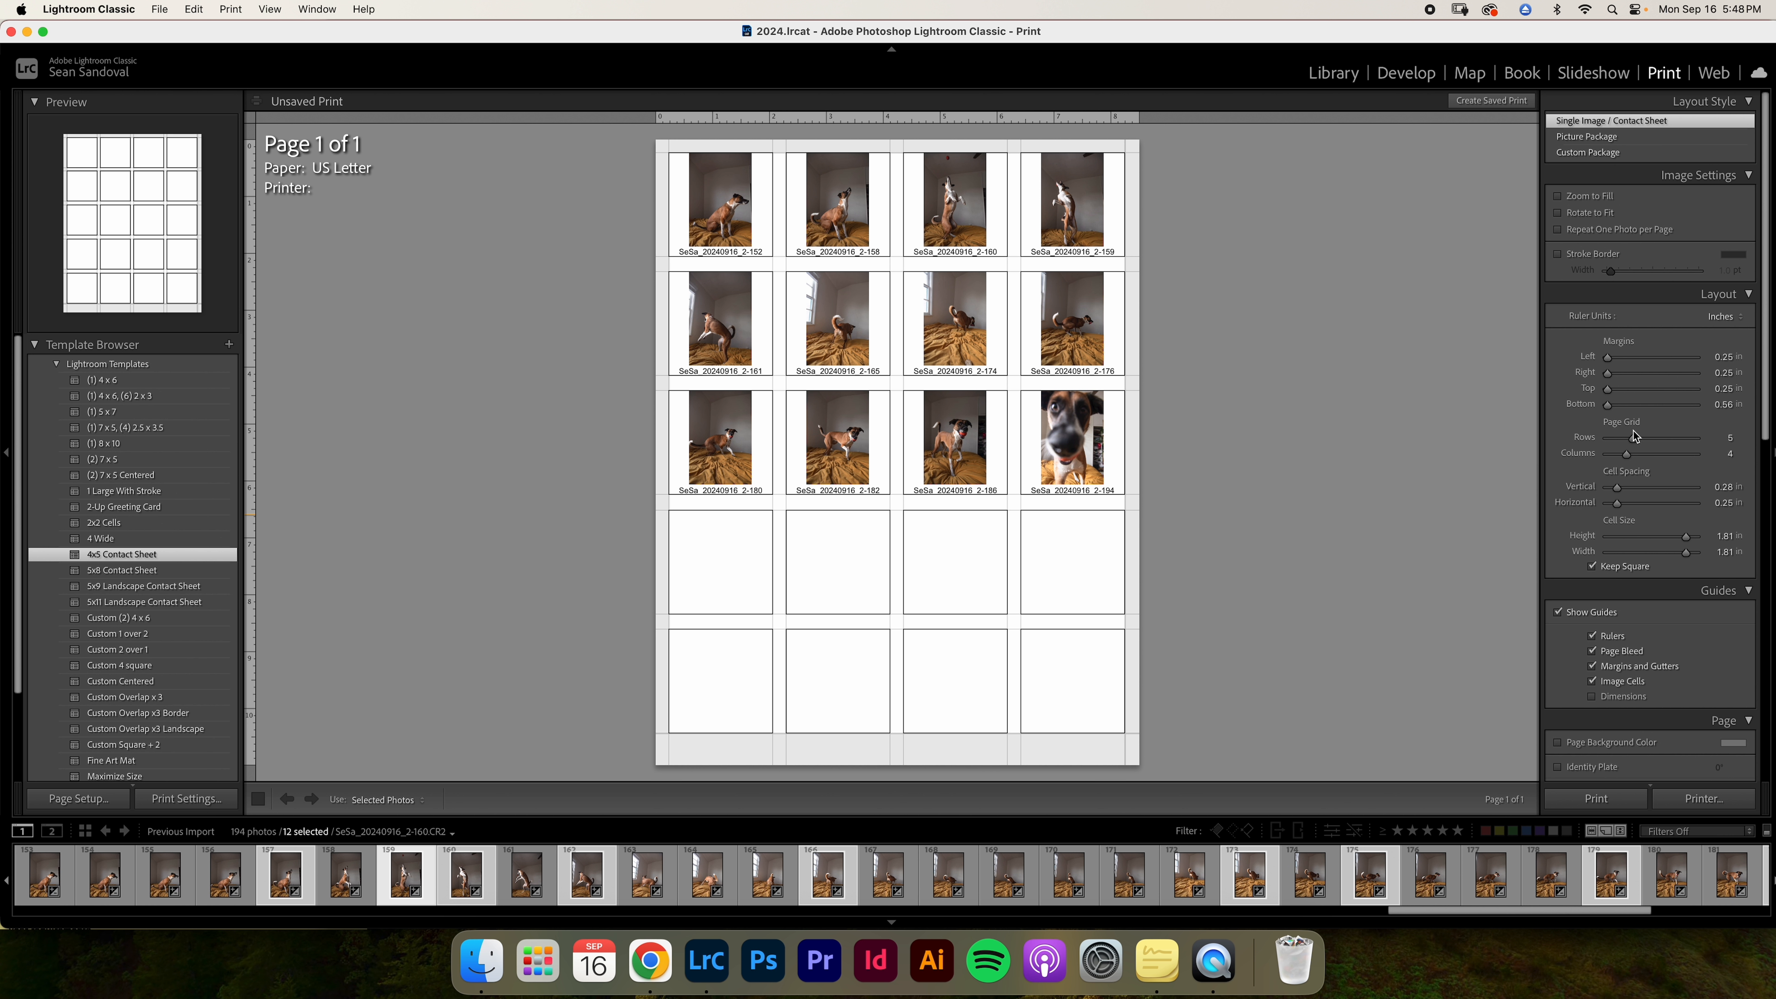
drag(1631, 440, 1627, 440)
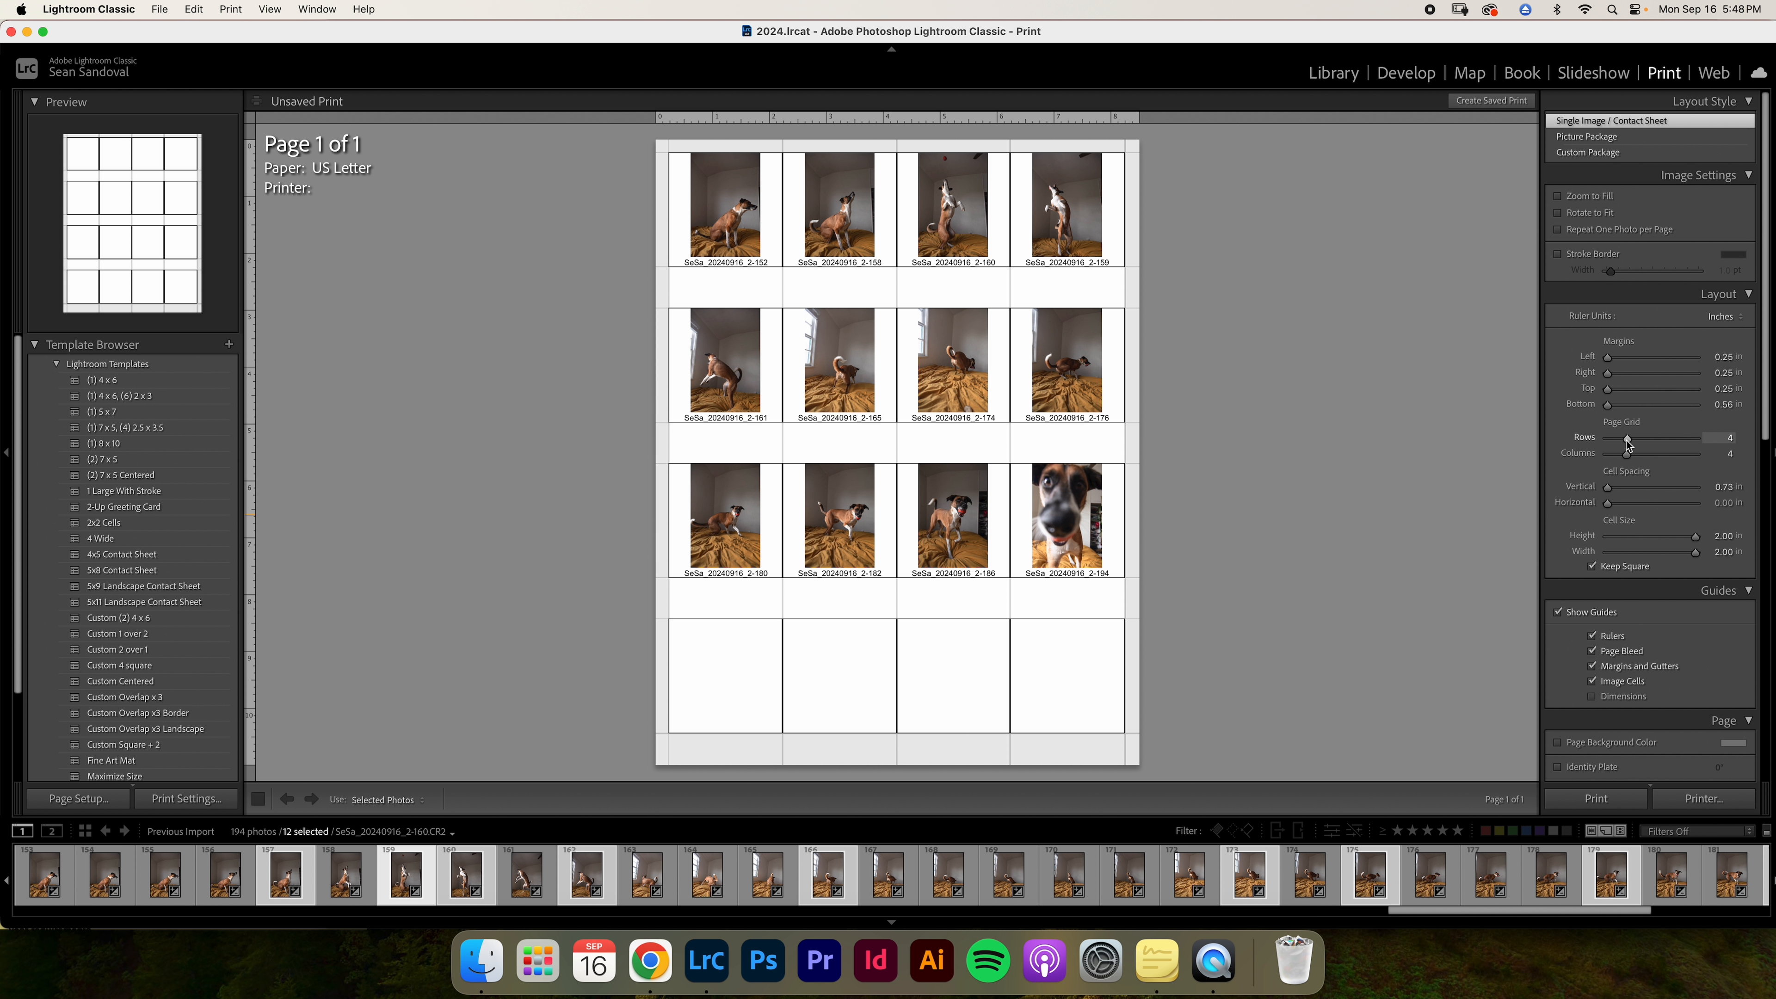
drag(1628, 440, 1620, 454)
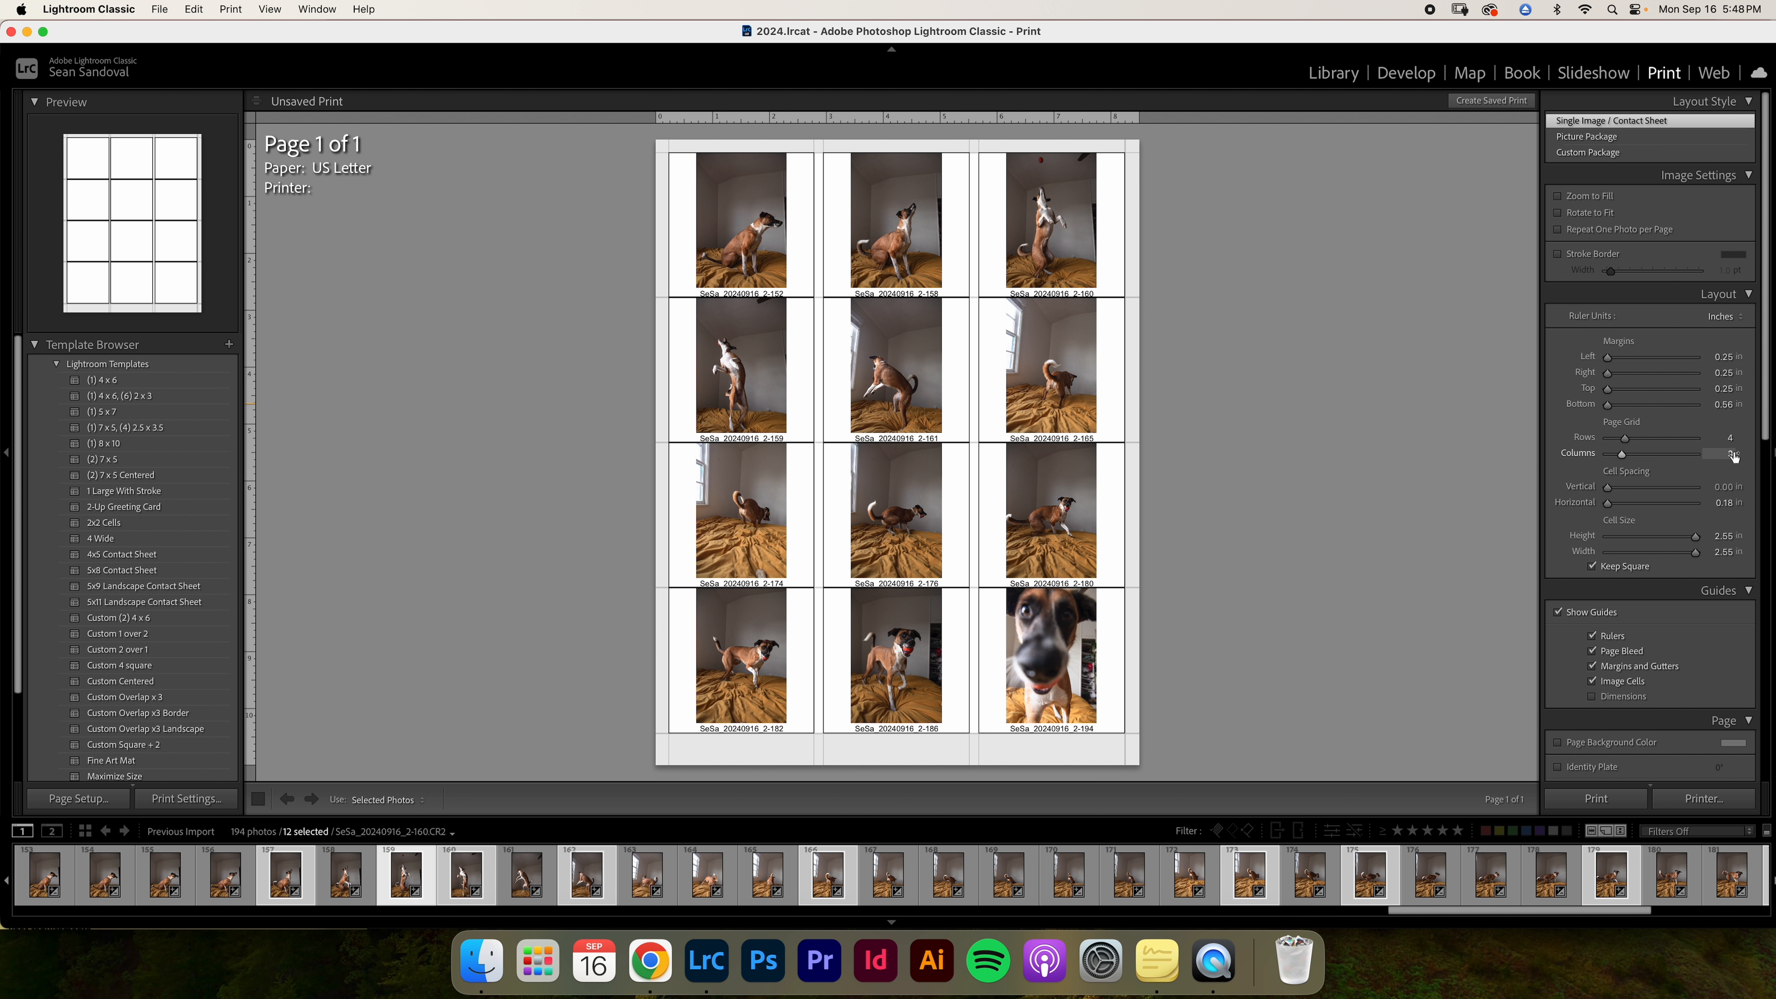
- Hide the Image Cells and the Margins and Gutters guides on the contact sheet page
scroll(1699, 553, down, 3)
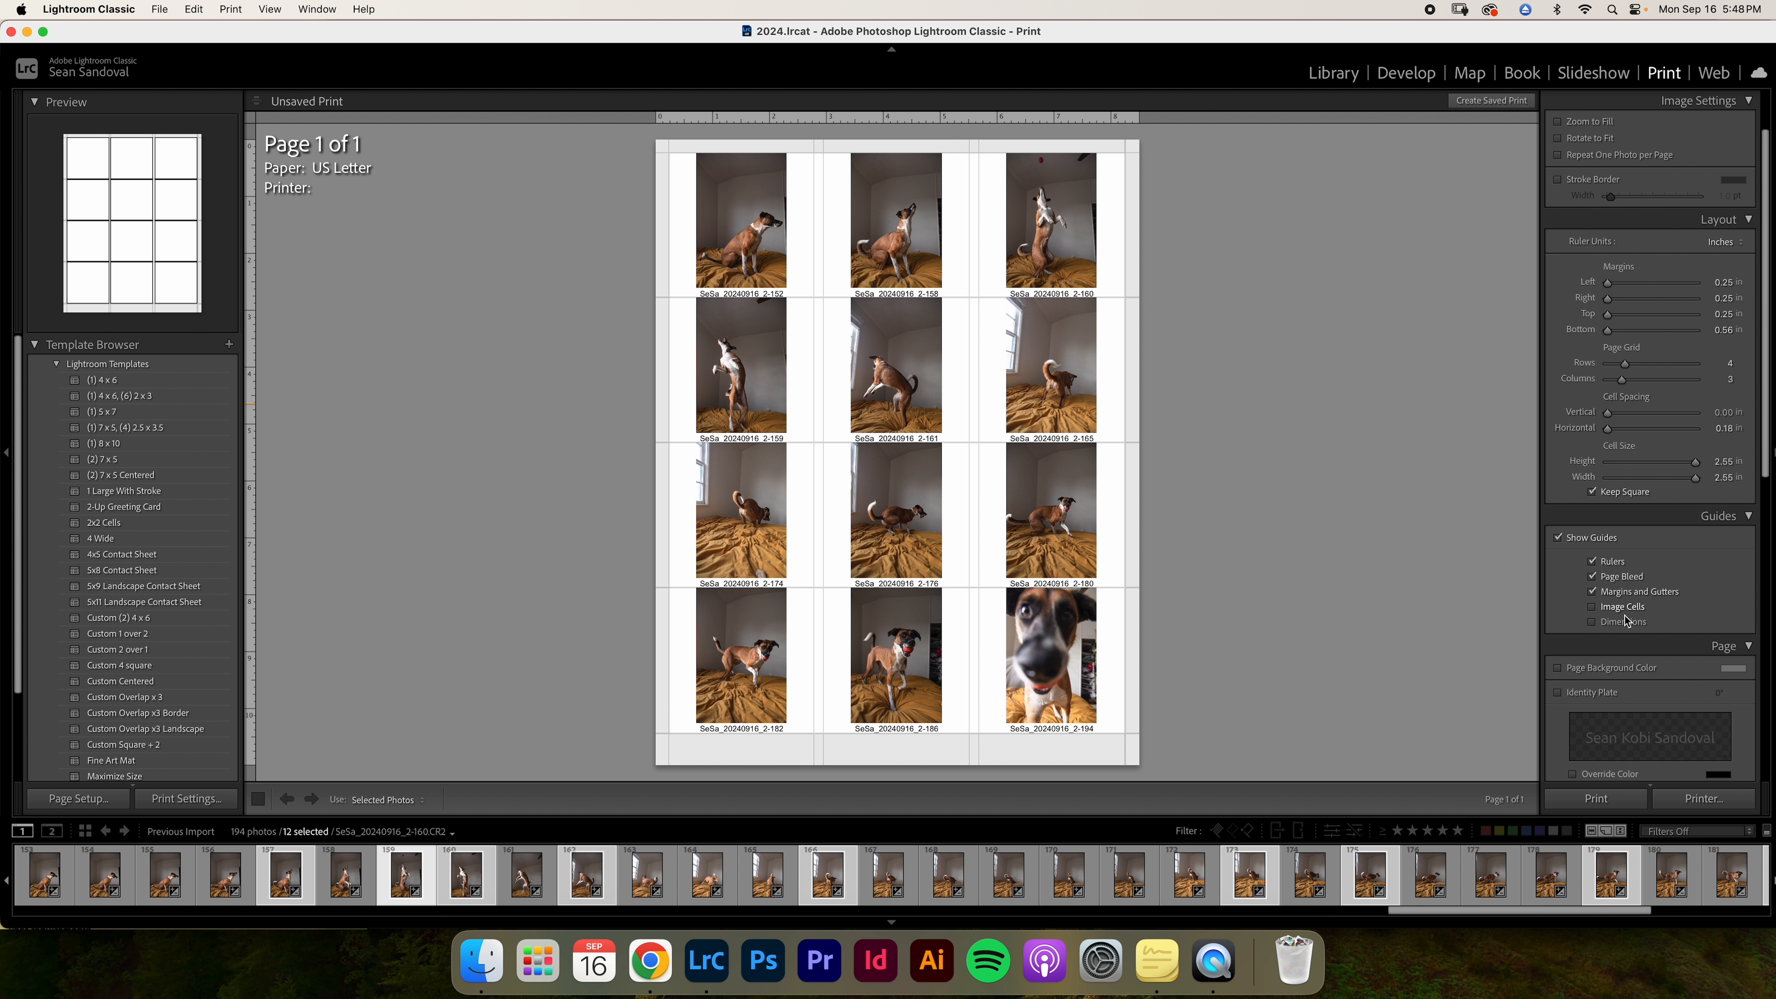
click(1626, 607)
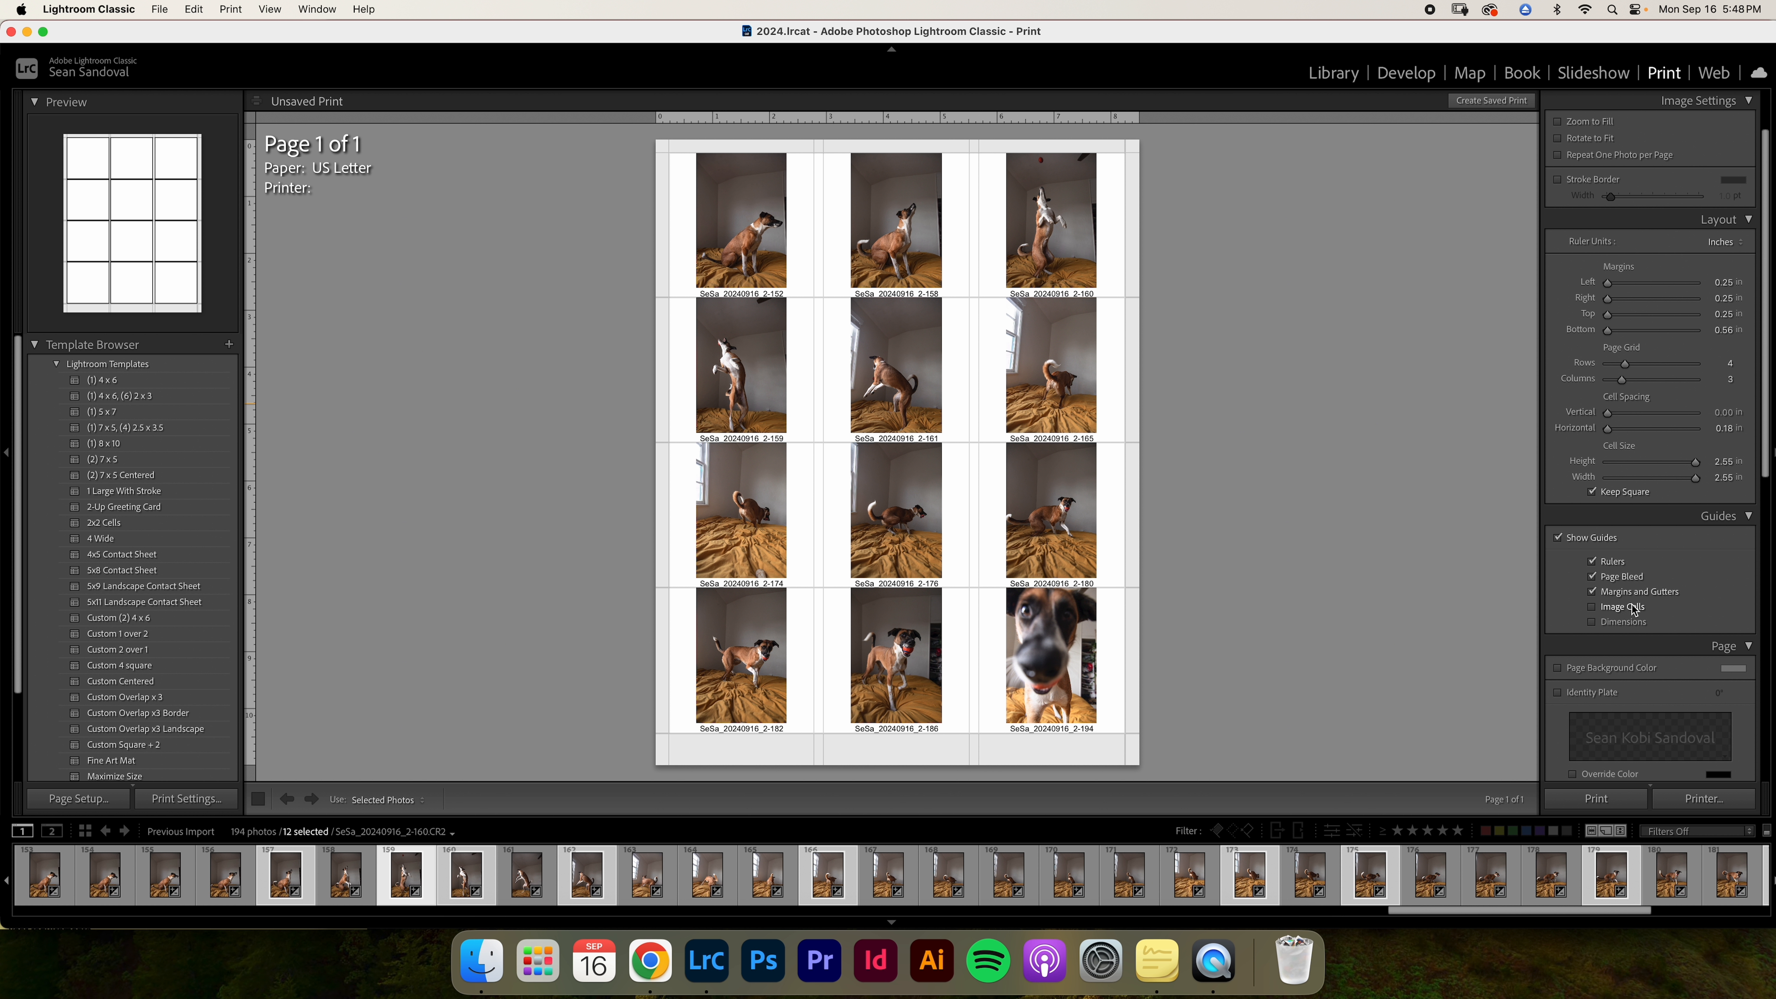
click(1635, 577)
click(1635, 579)
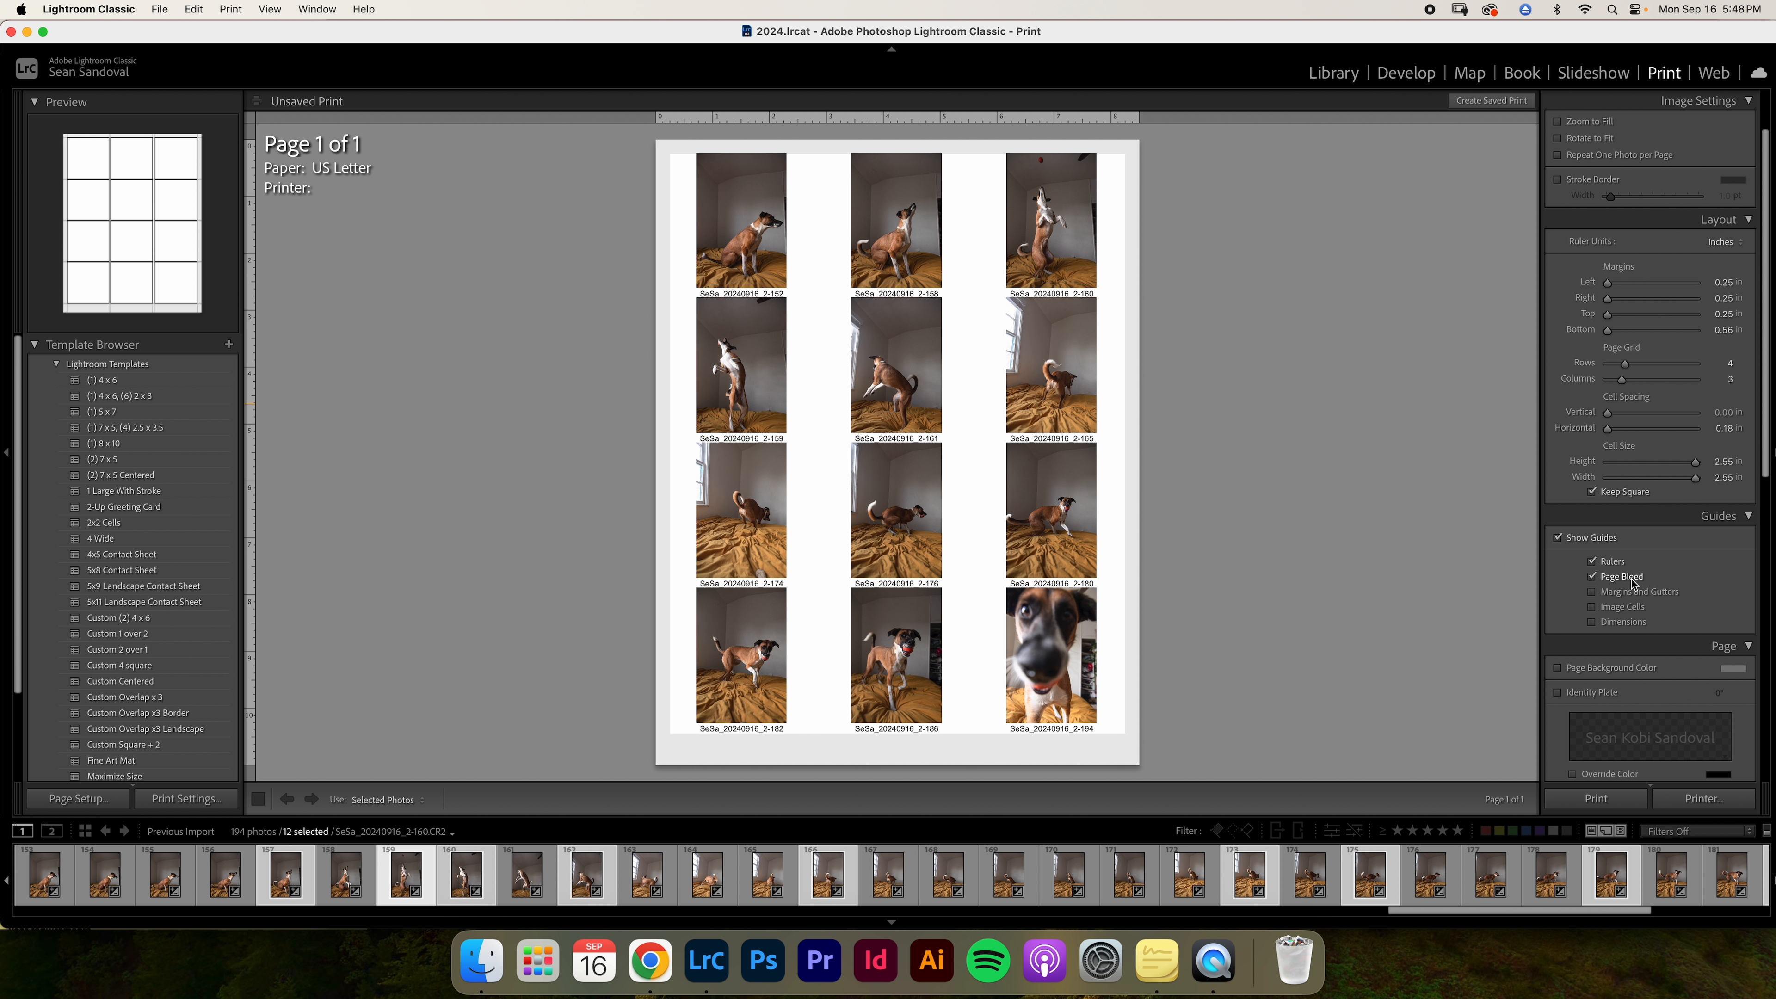
- Hide the Page Bleed guide on the contact sheet page
click(1633, 578)
scroll(1644, 646, down, 10)
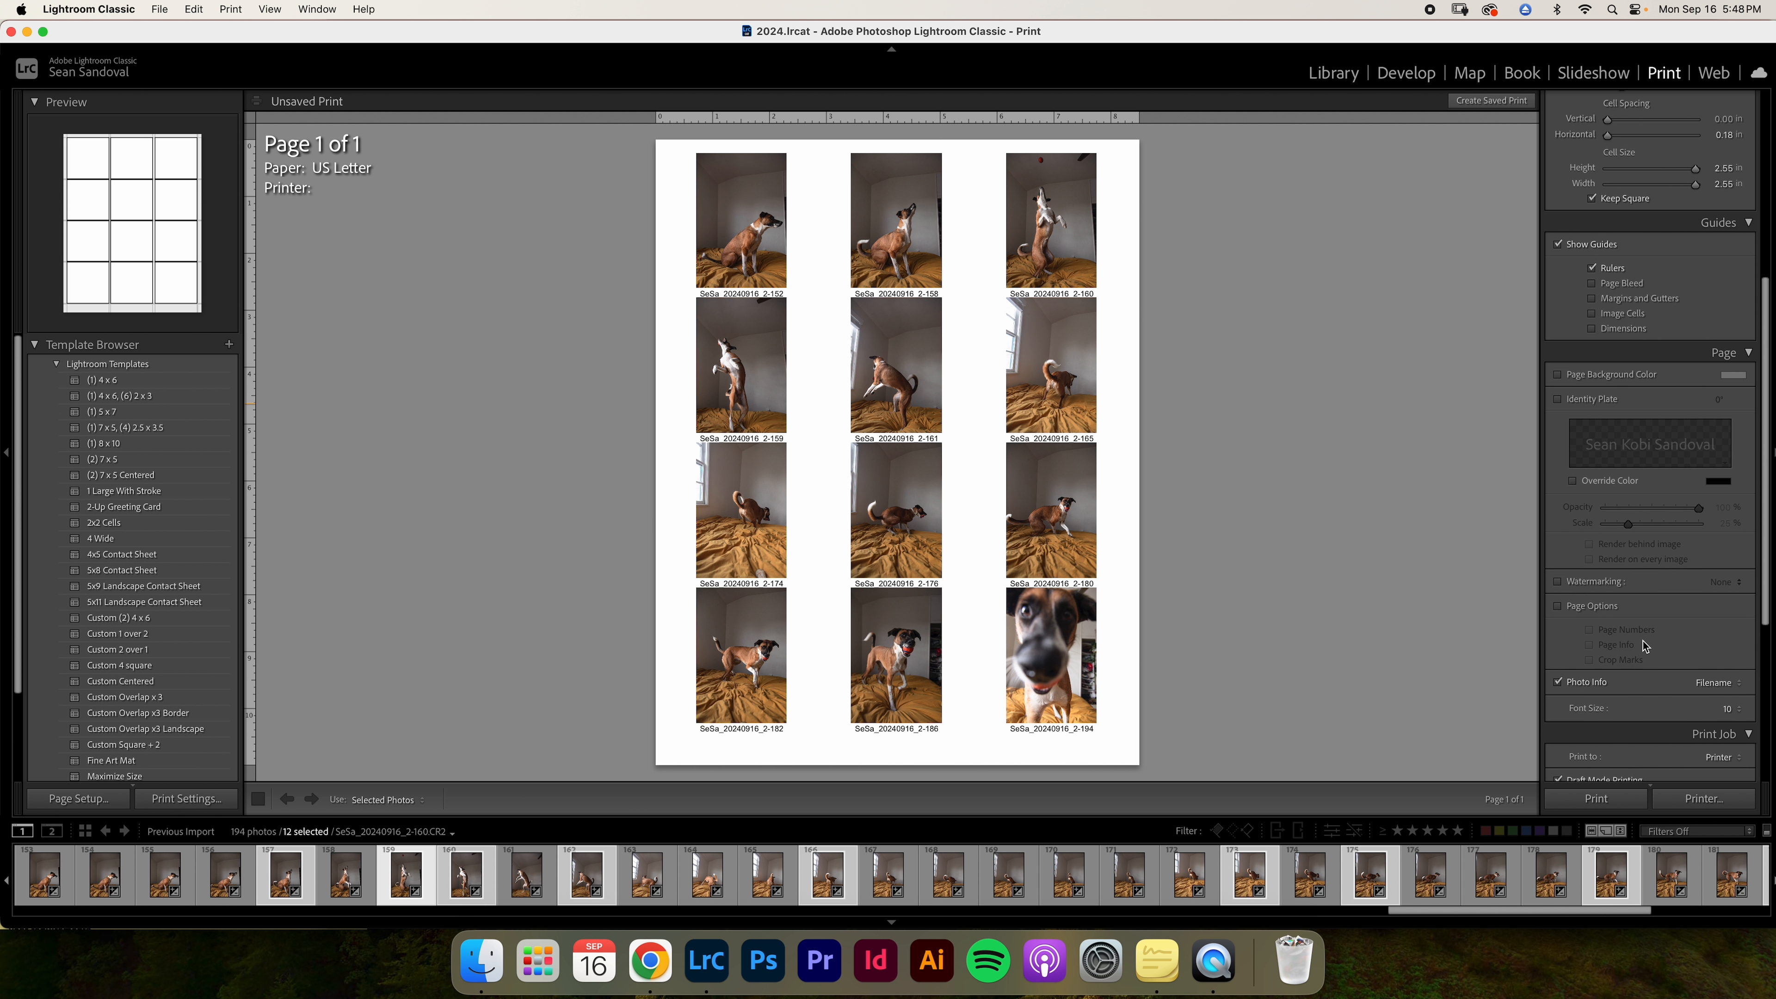
- Turn the Photo Info filename captions under the contact sheet photos off and back on
scroll(1645, 646, down, 2)
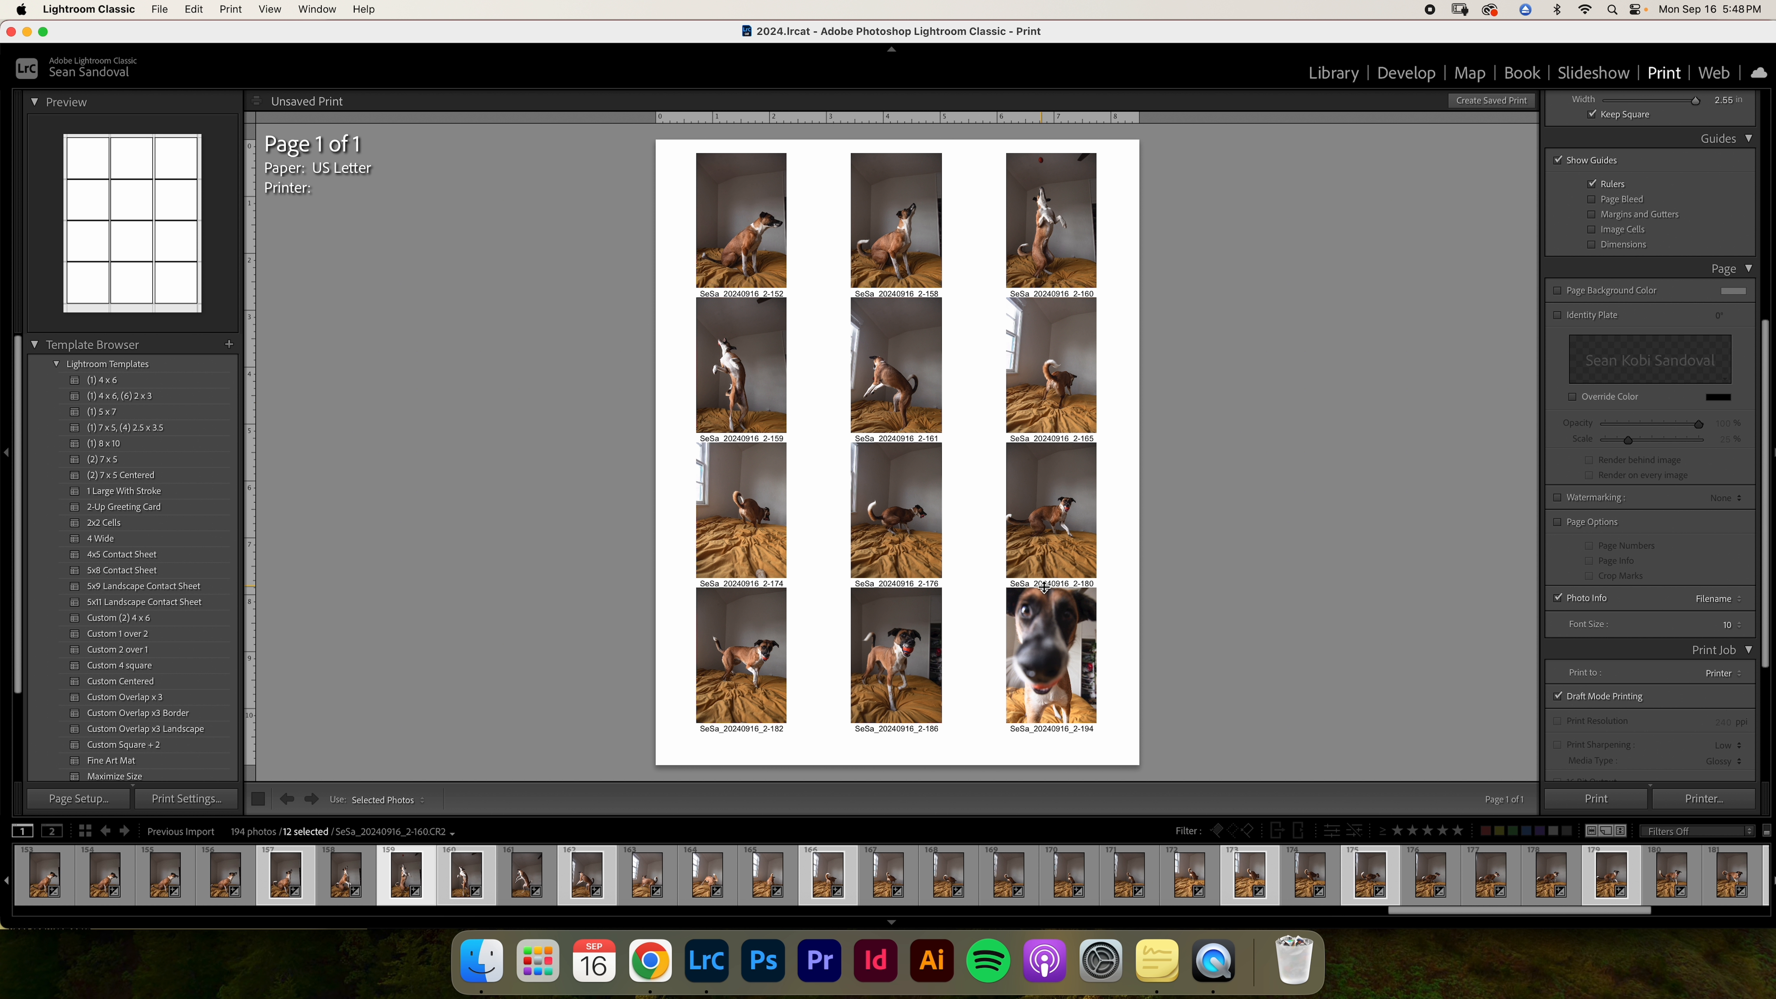
click(1558, 598)
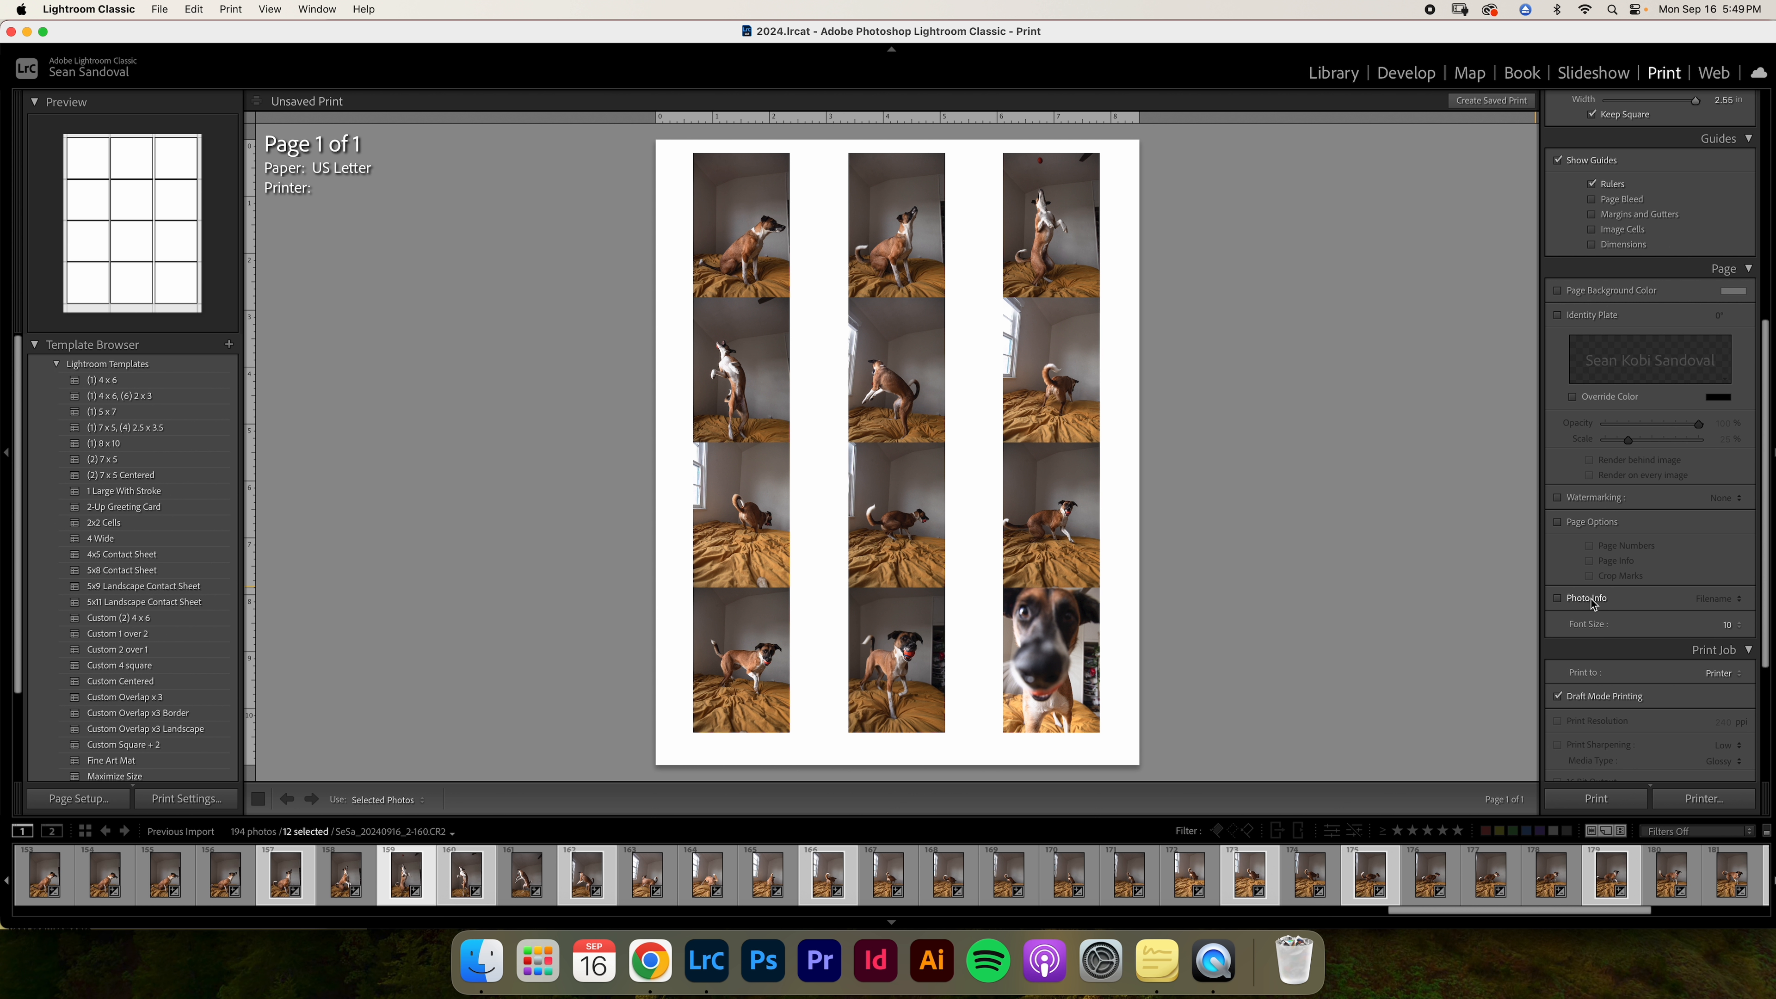
click(1592, 605)
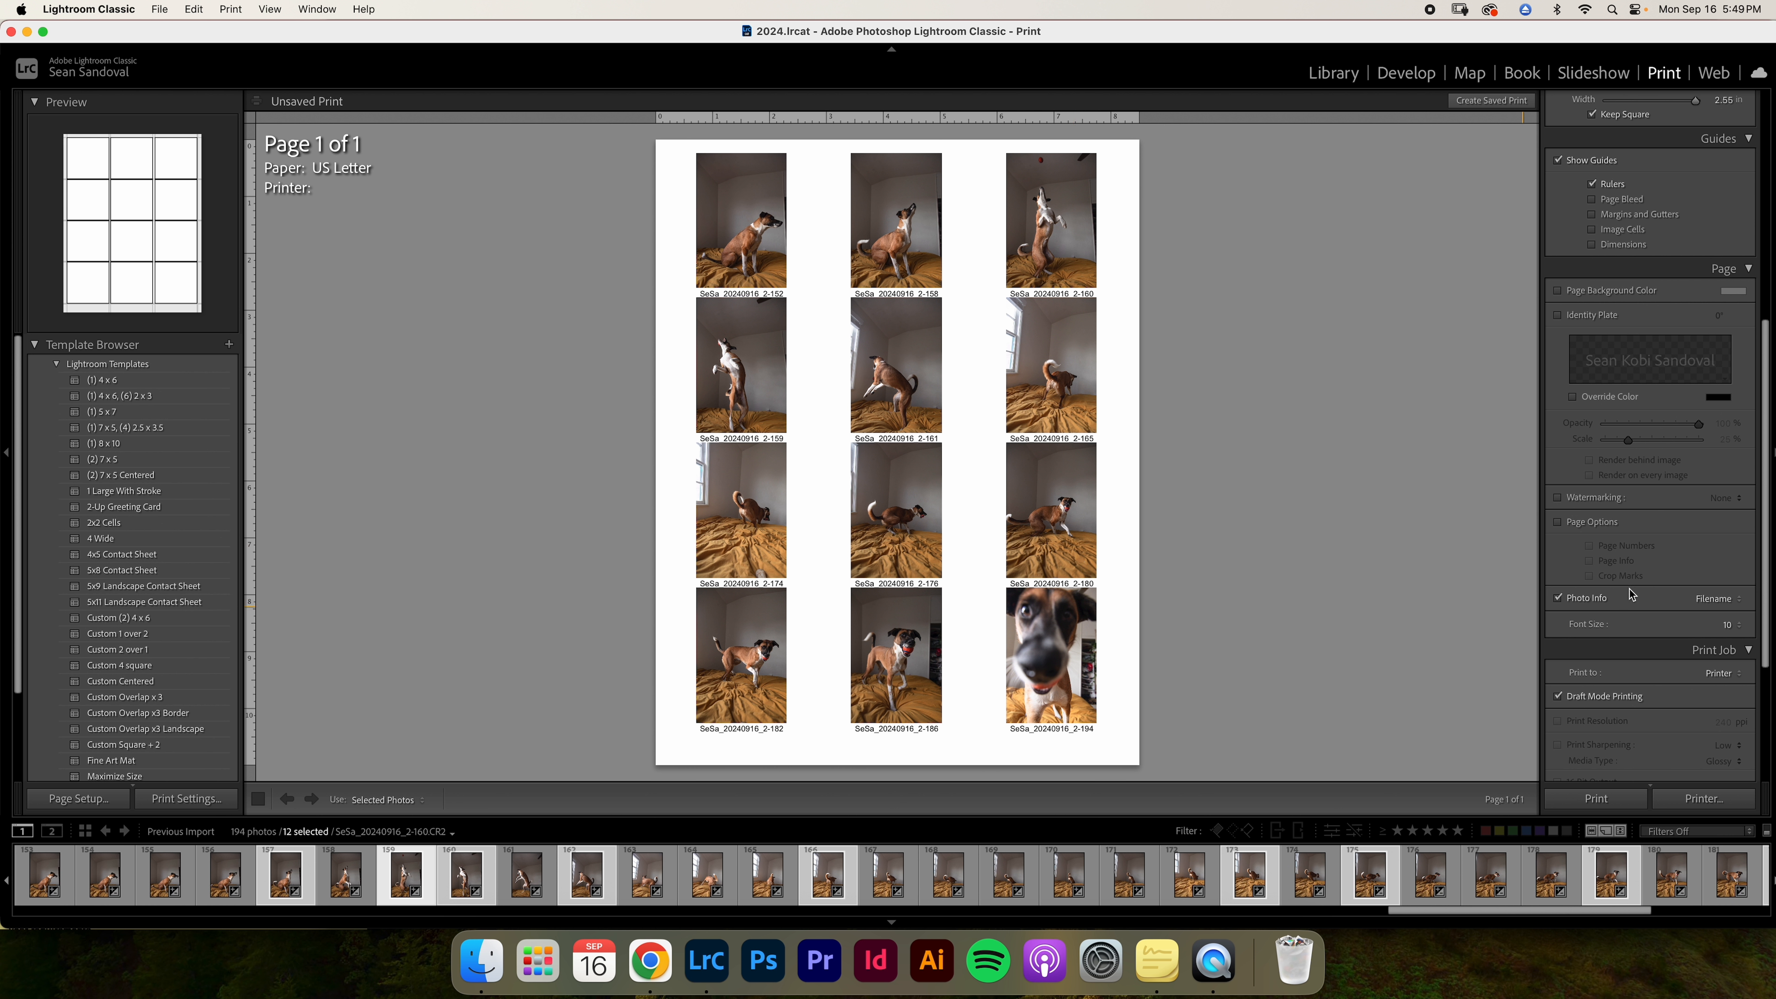
- Look through the remaining print job settings and change the page setup orientation to Landscape
scroll(1619, 626, down, 2)
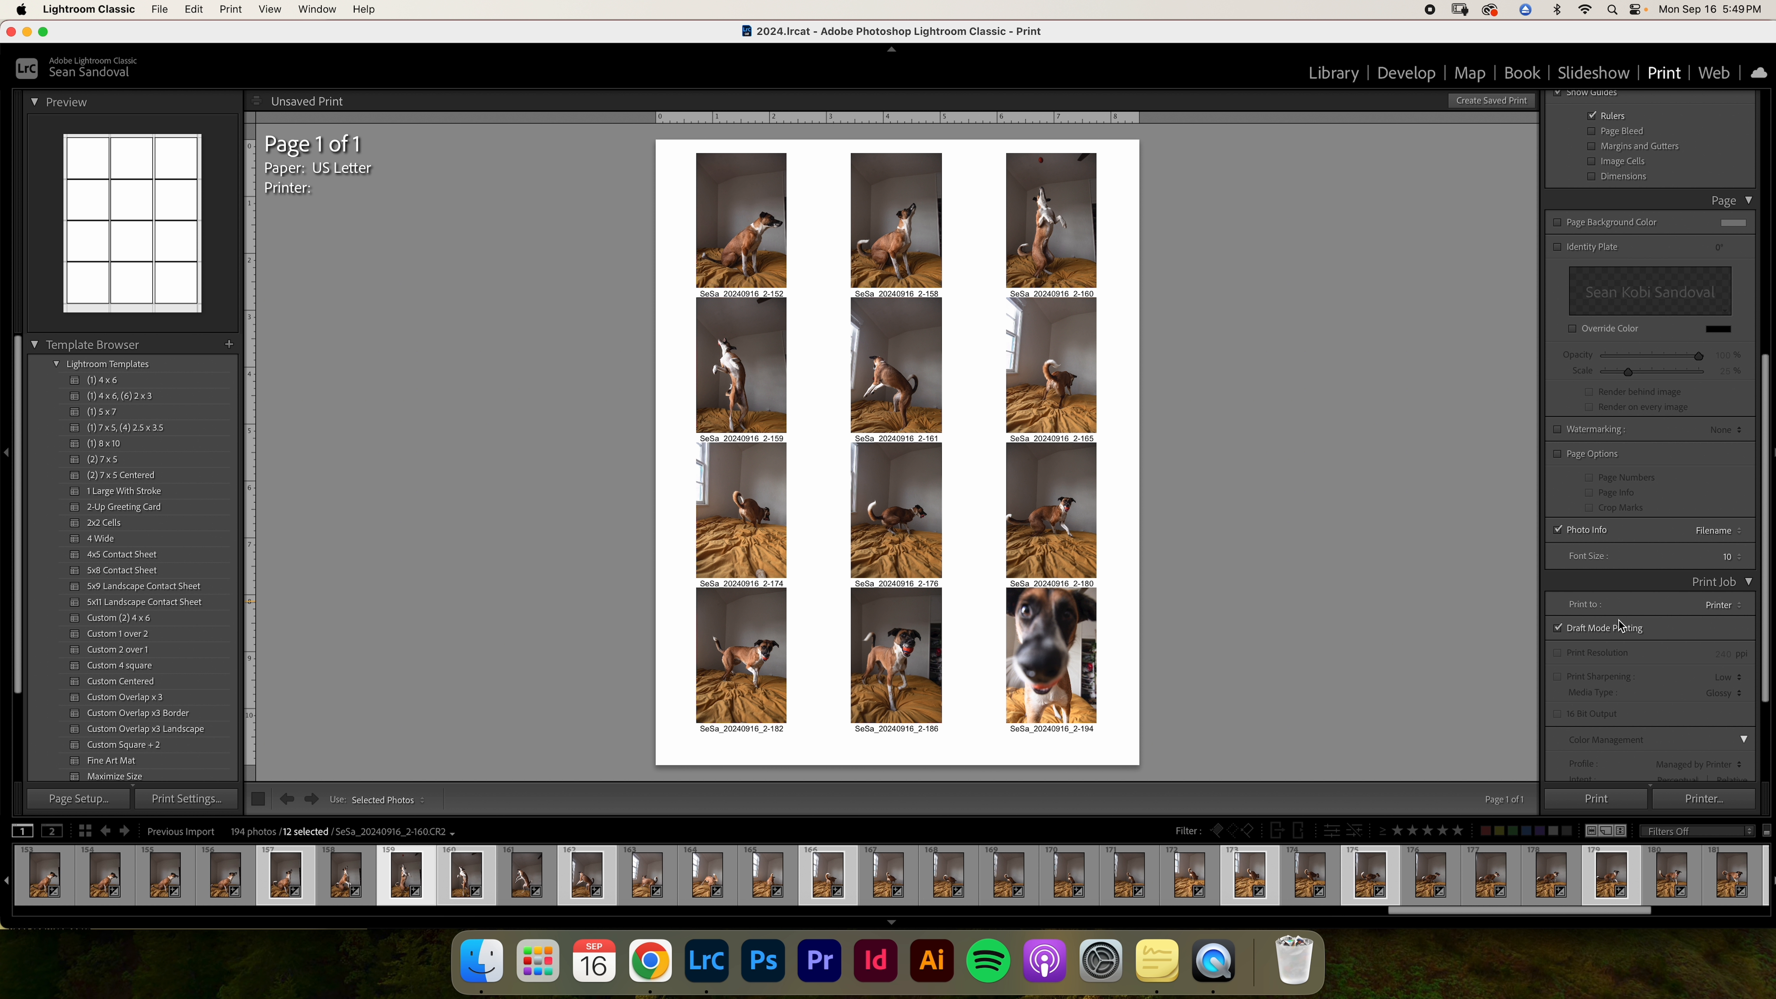
scroll(1678, 584, down, 2)
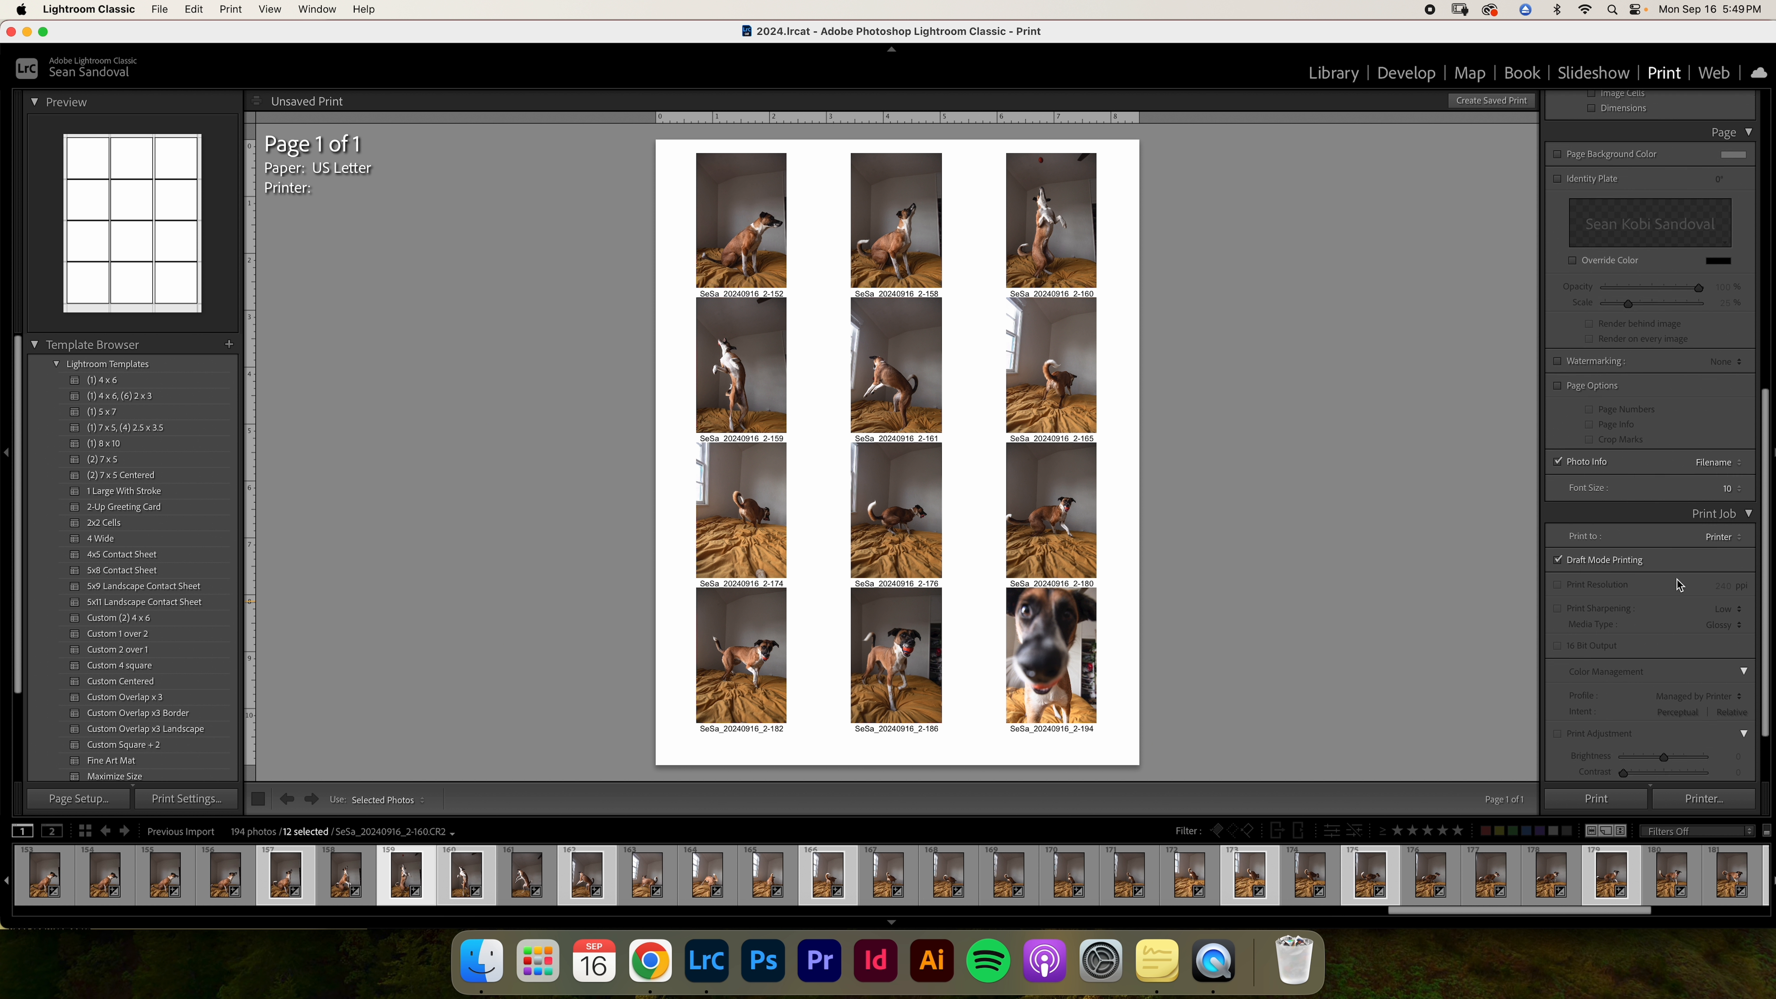
scroll(1678, 584, down, 3)
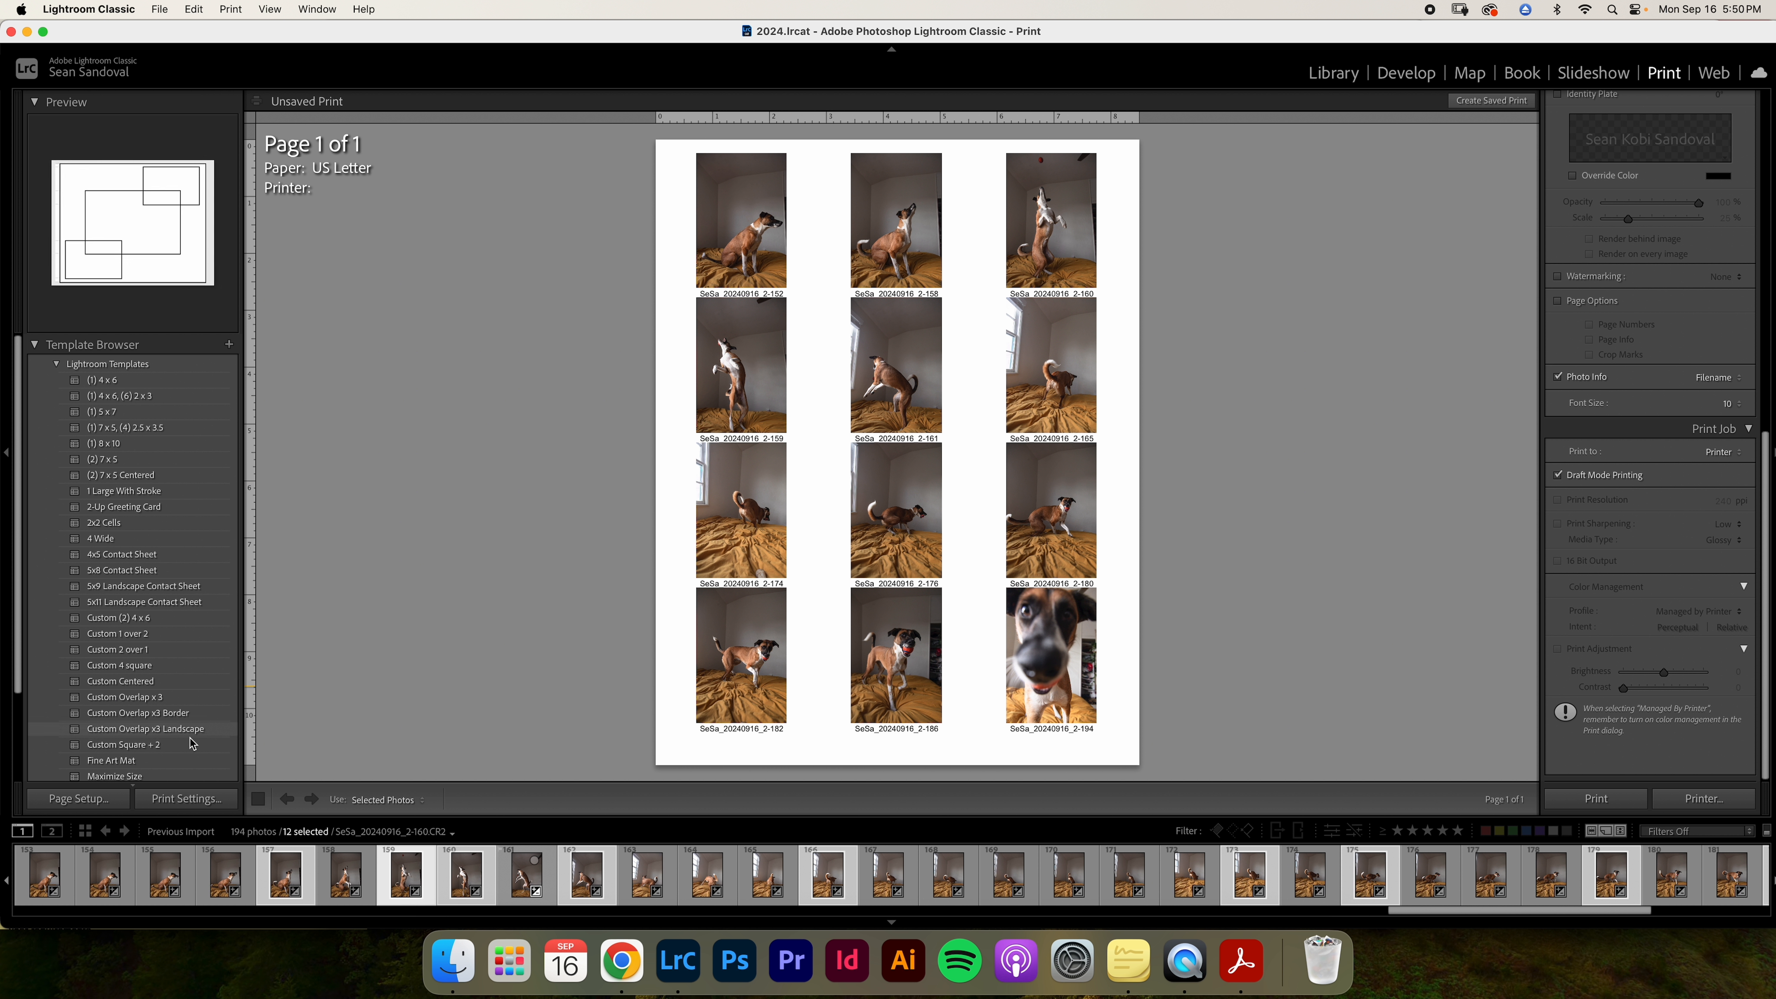
click(78, 799)
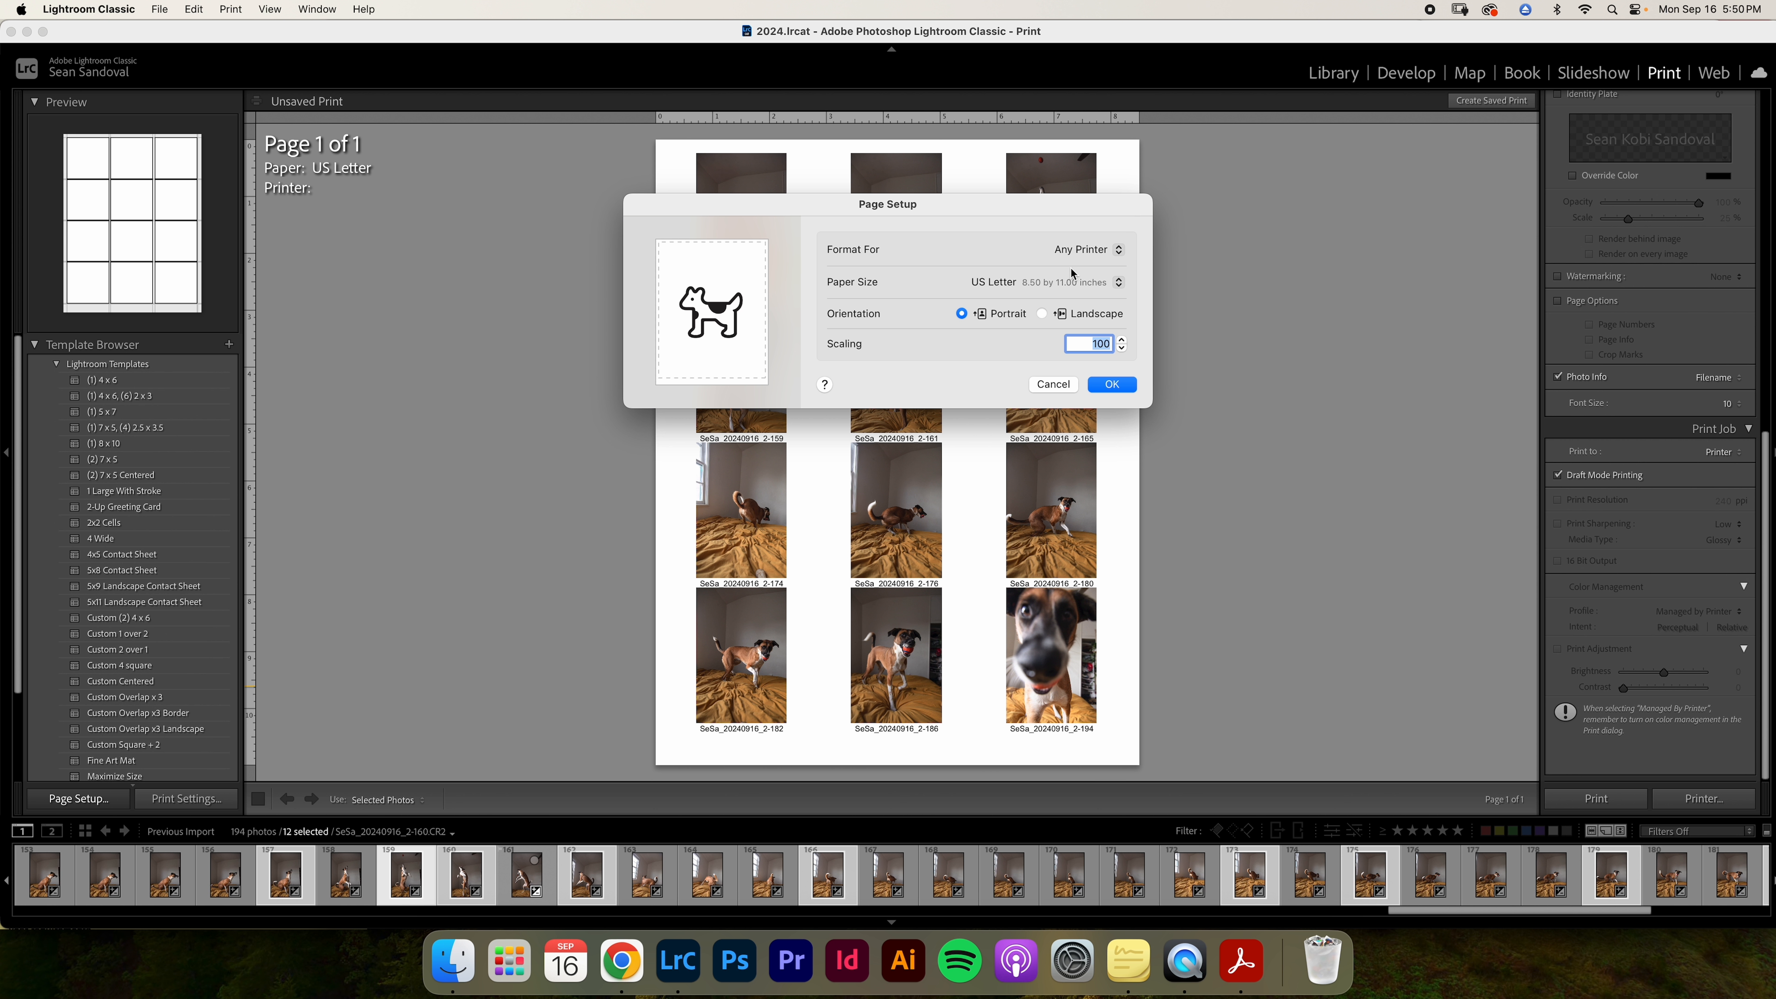
click(1042, 314)
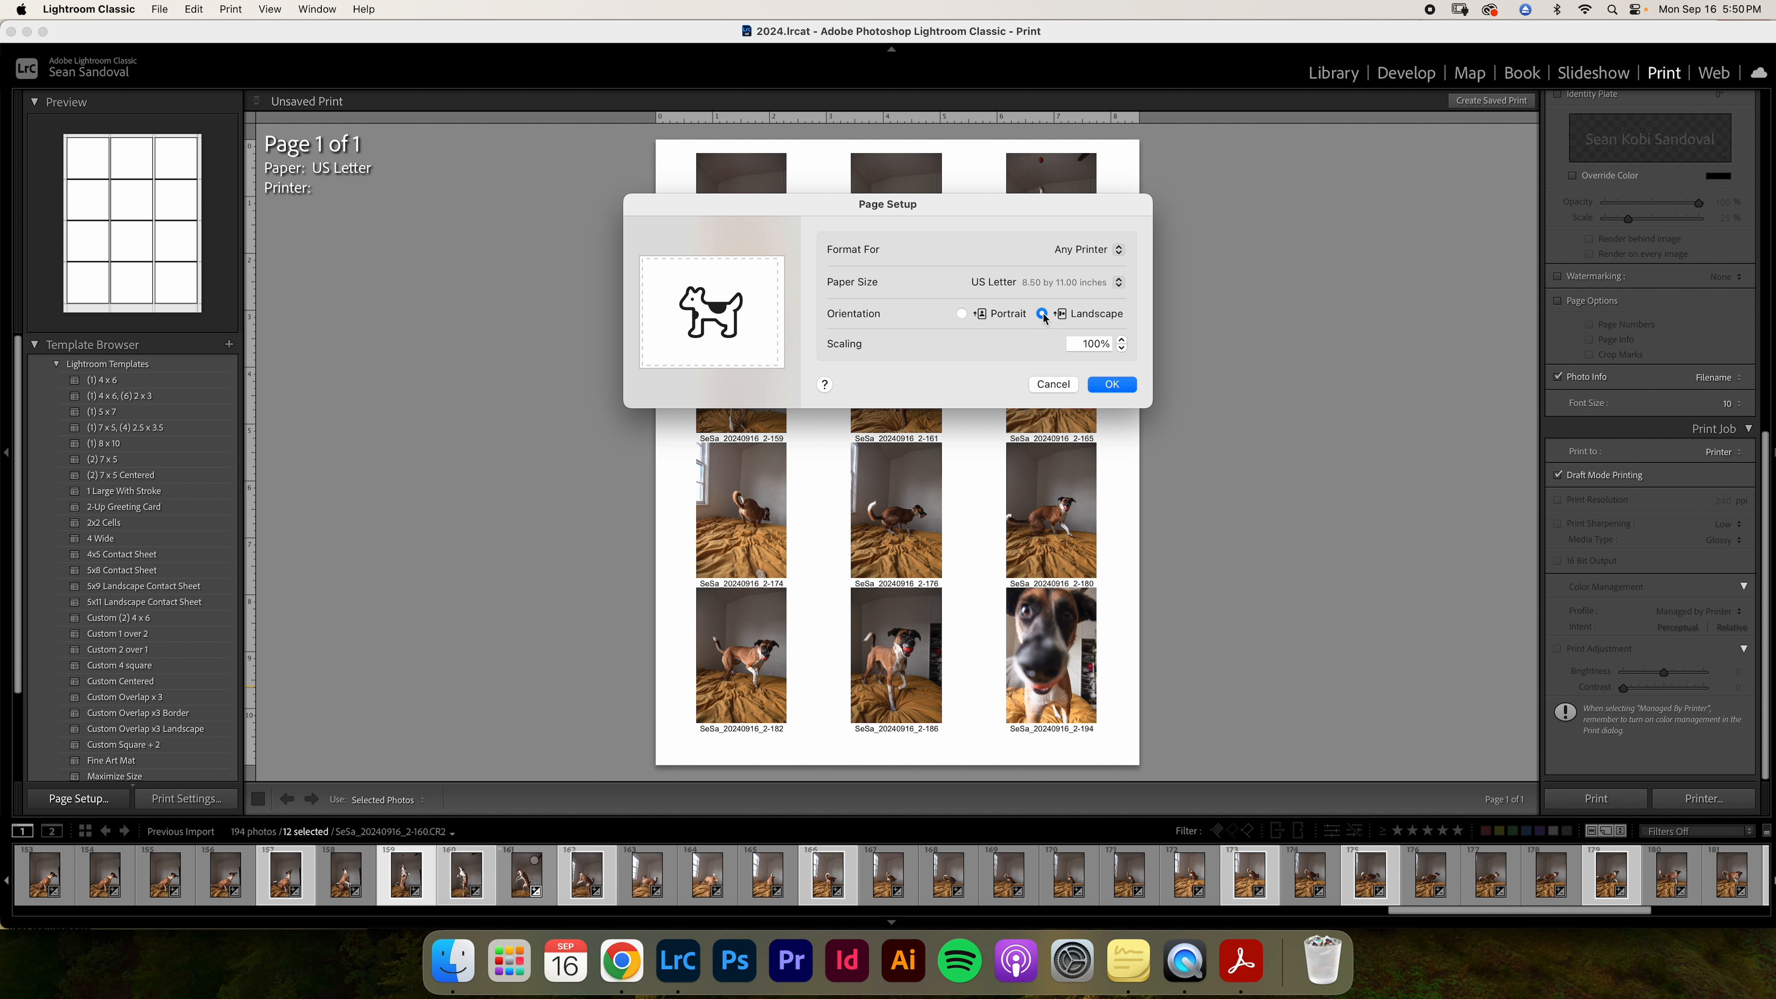
click(1112, 385)
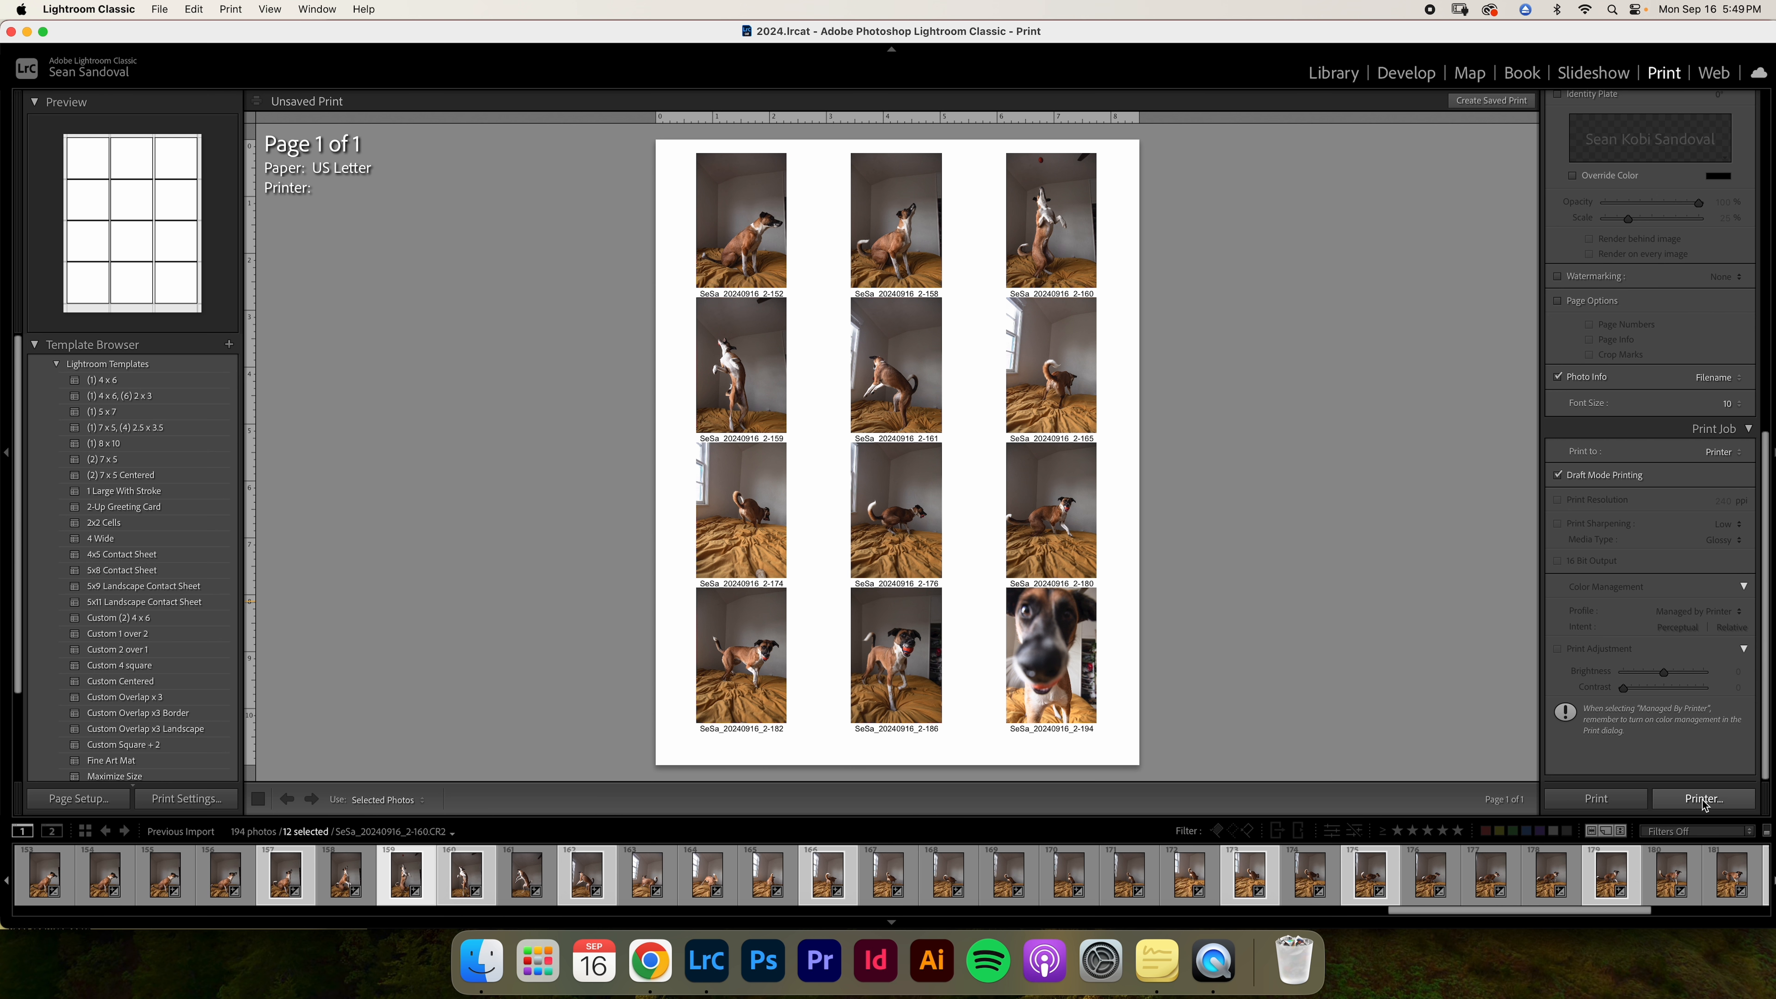
- Save the print layout as a PDF named Contact Sheet in a new Export folder inside the 20240916_Fast Aperture Assignment folder
click(1703, 799)
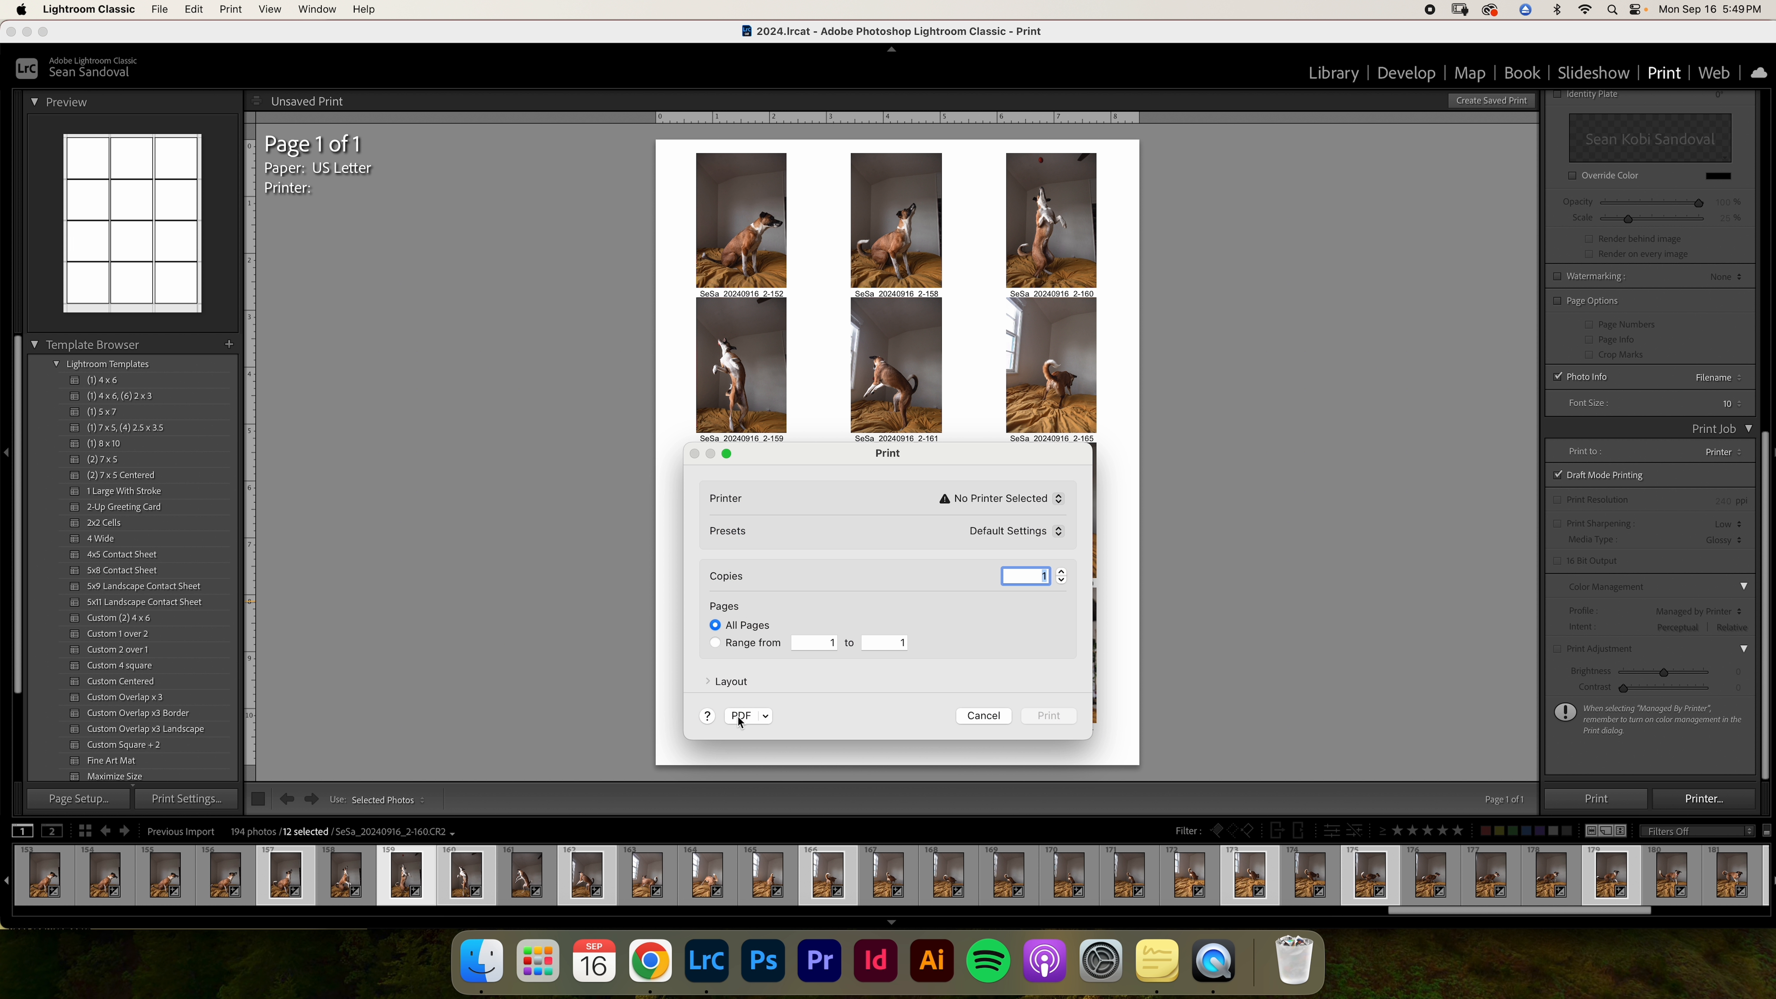
click(737, 715)
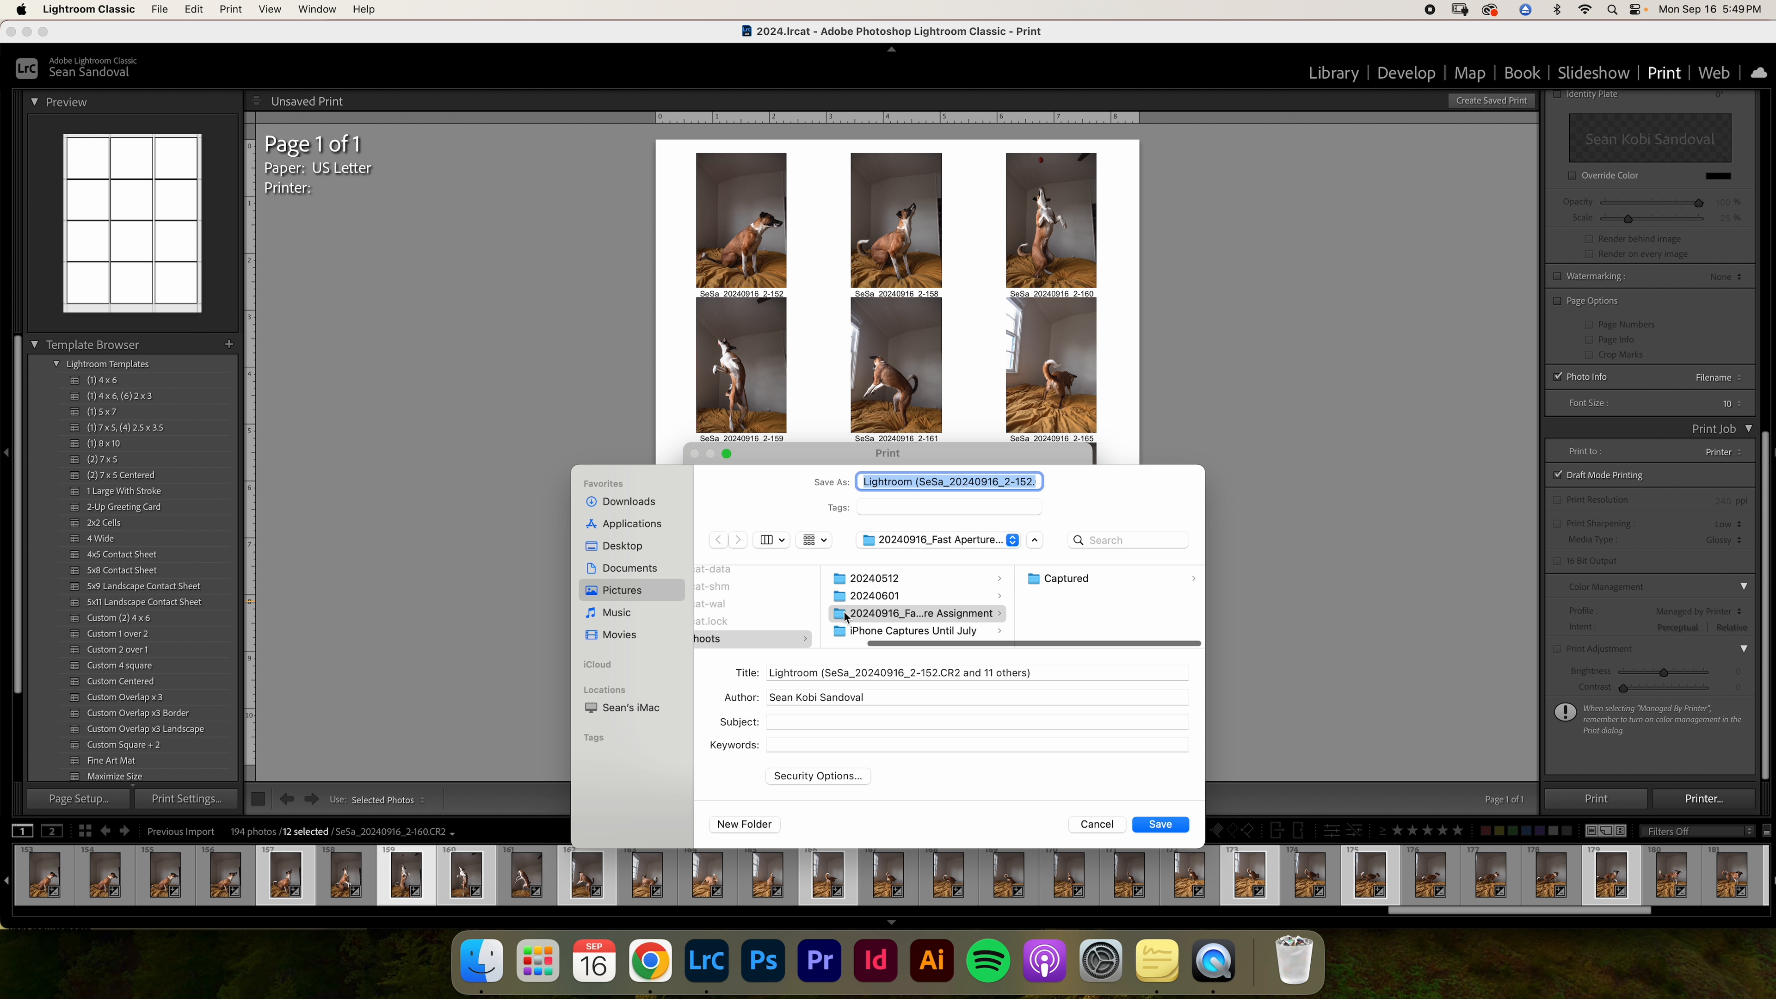
scroll(840, 613, left, 5)
scroll(841, 612, right, 5)
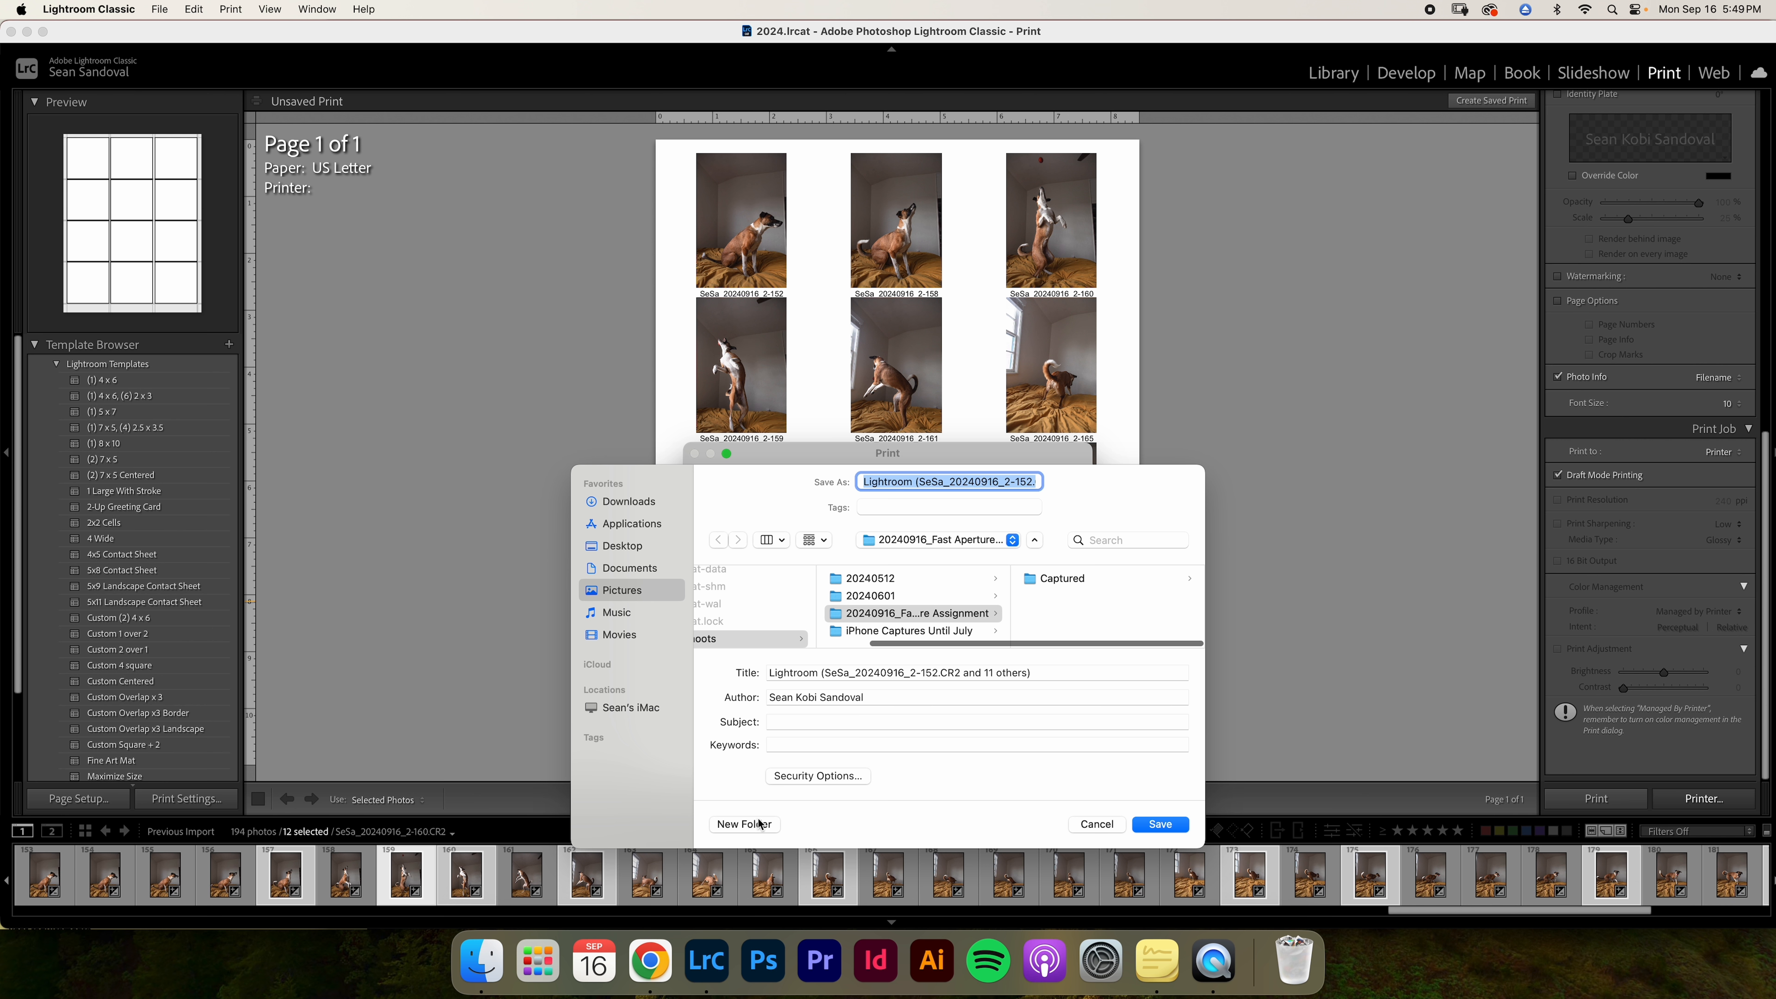
click(744, 823)
text(Export)
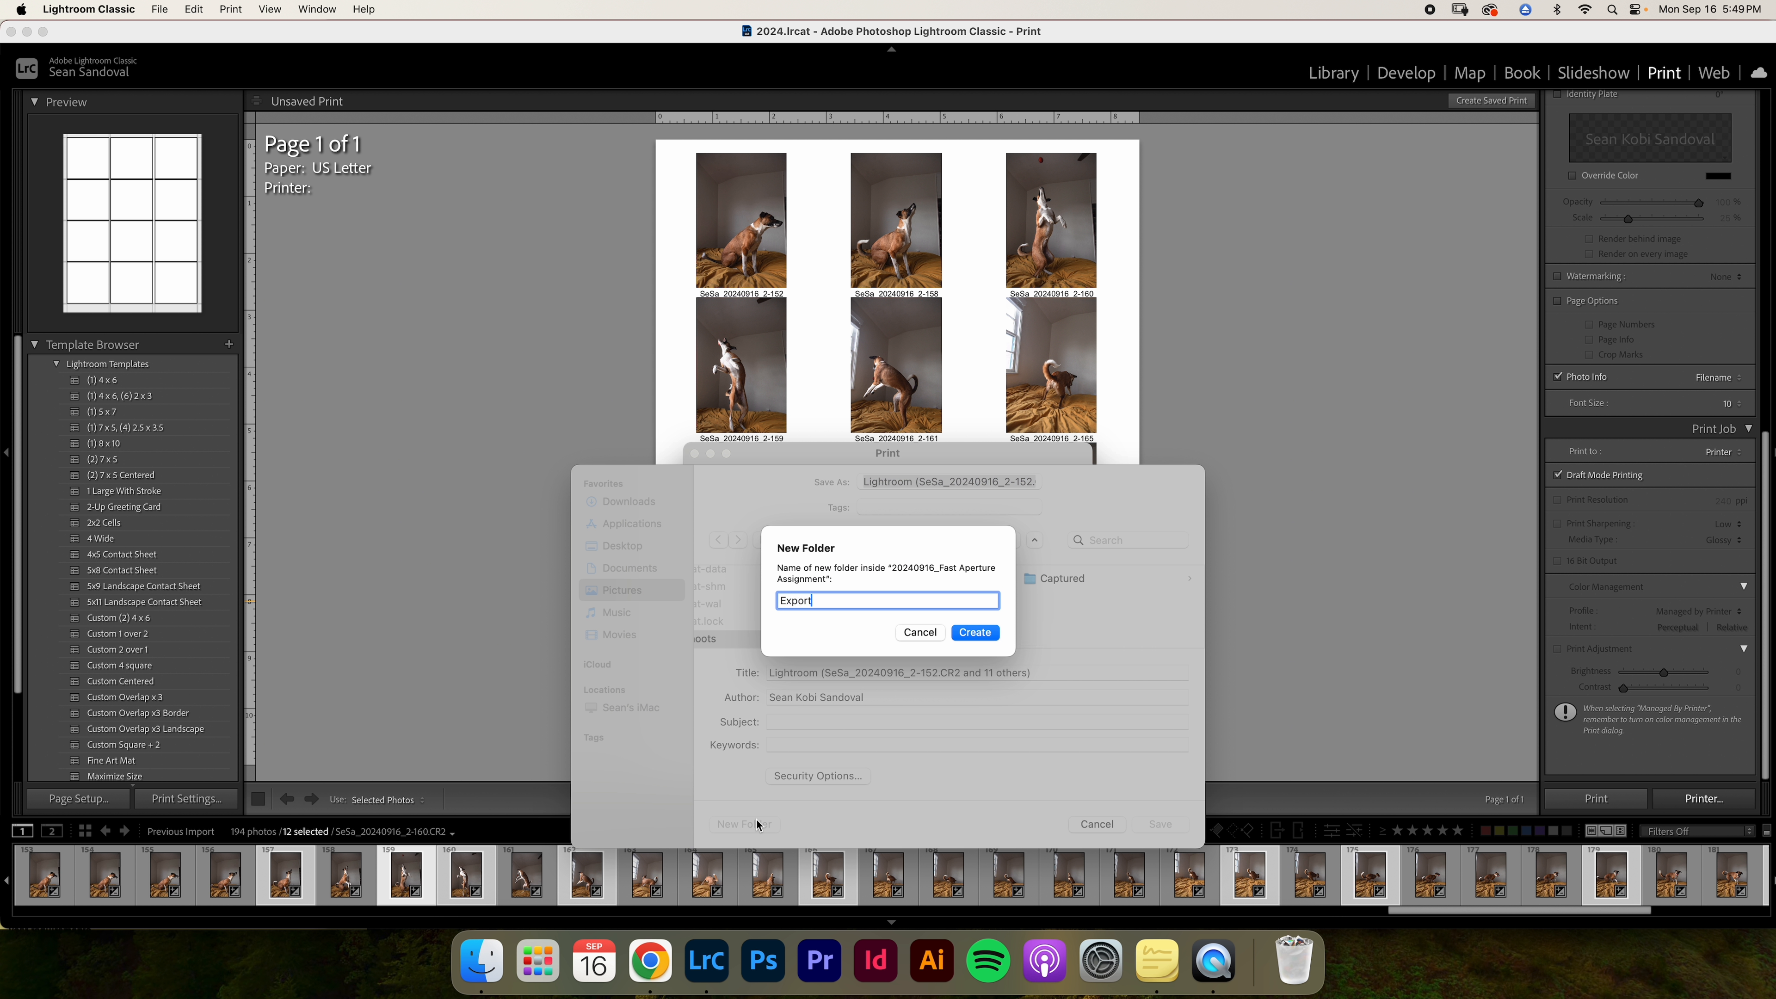
key(Return)
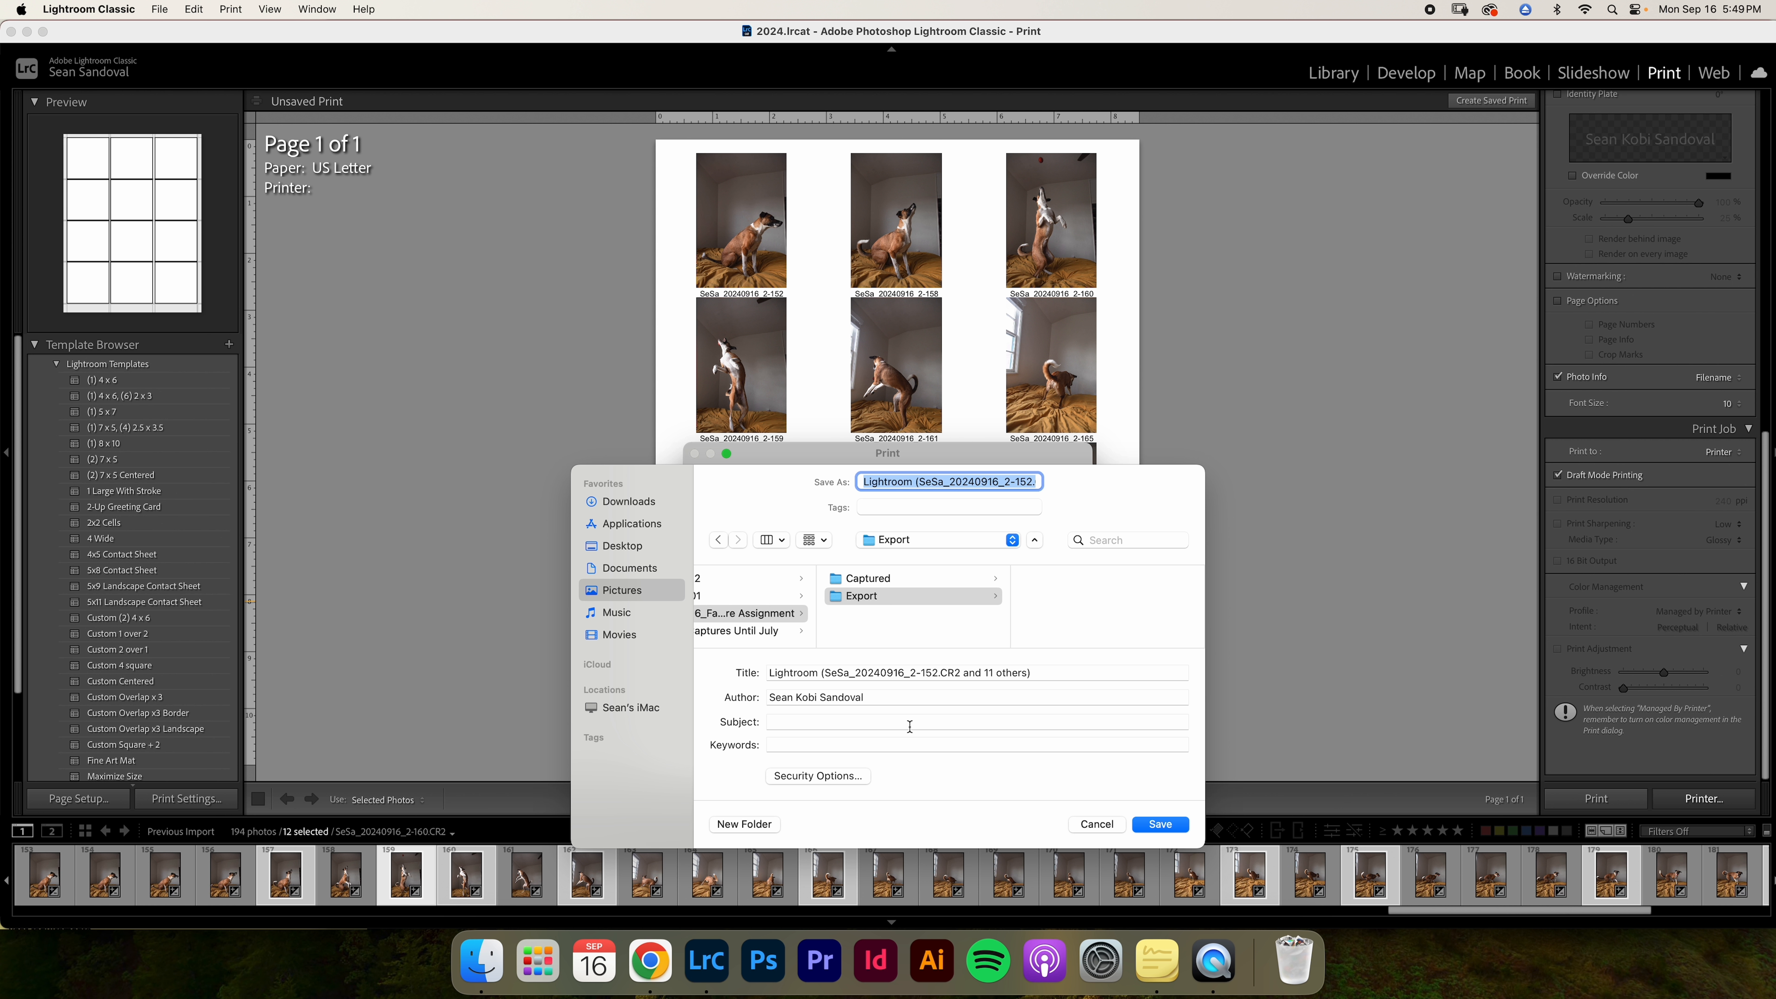
text(Contact Sheet)
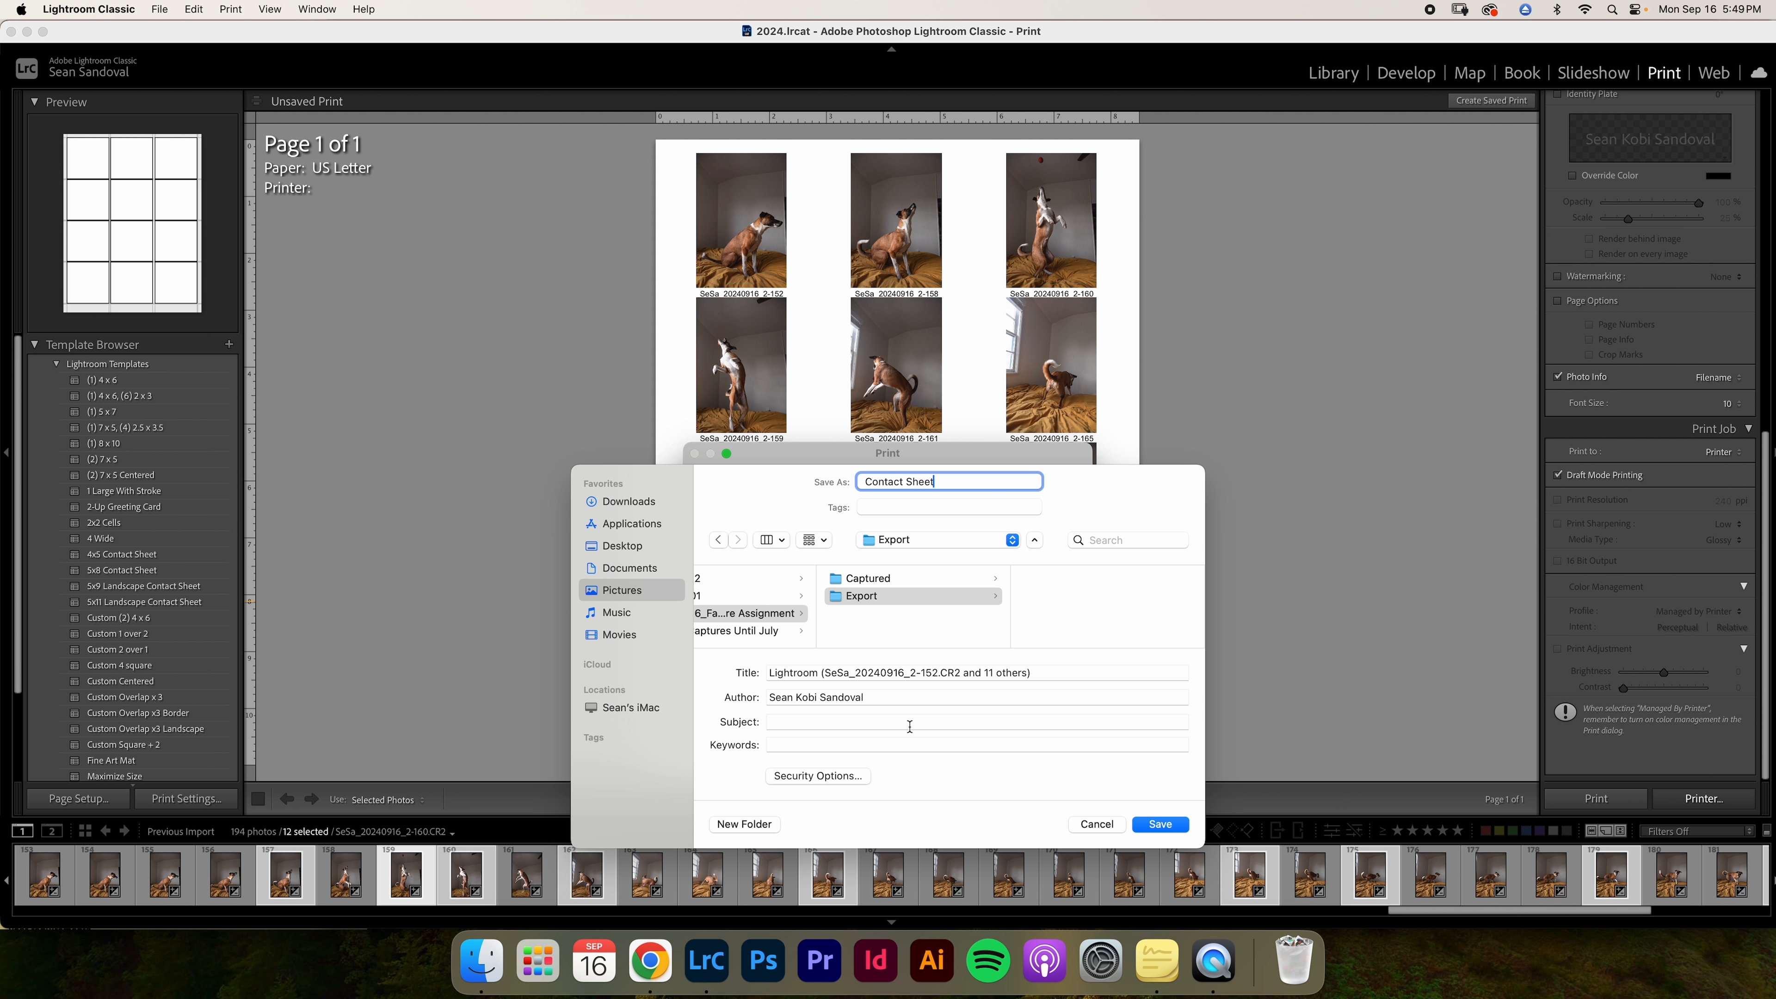
key(Return)
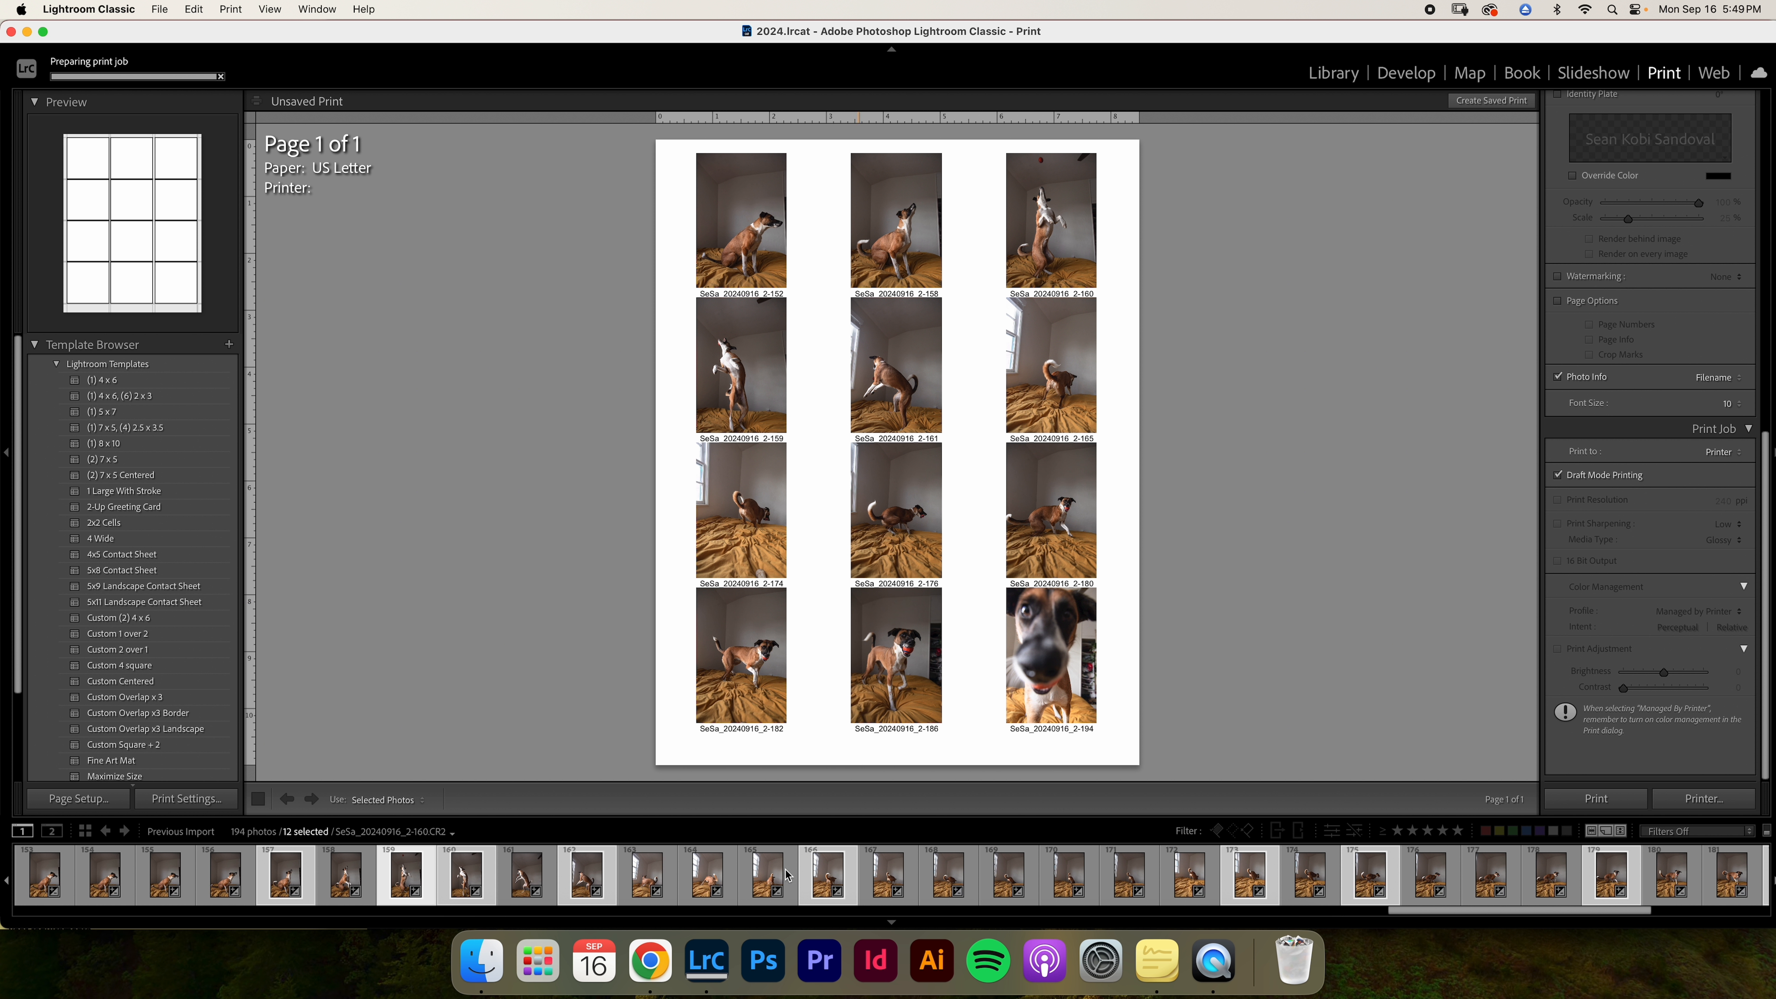
- Switch to Finder and go to the Photo Shoots folder inside the 2024 folder in Pictures
click(483, 962)
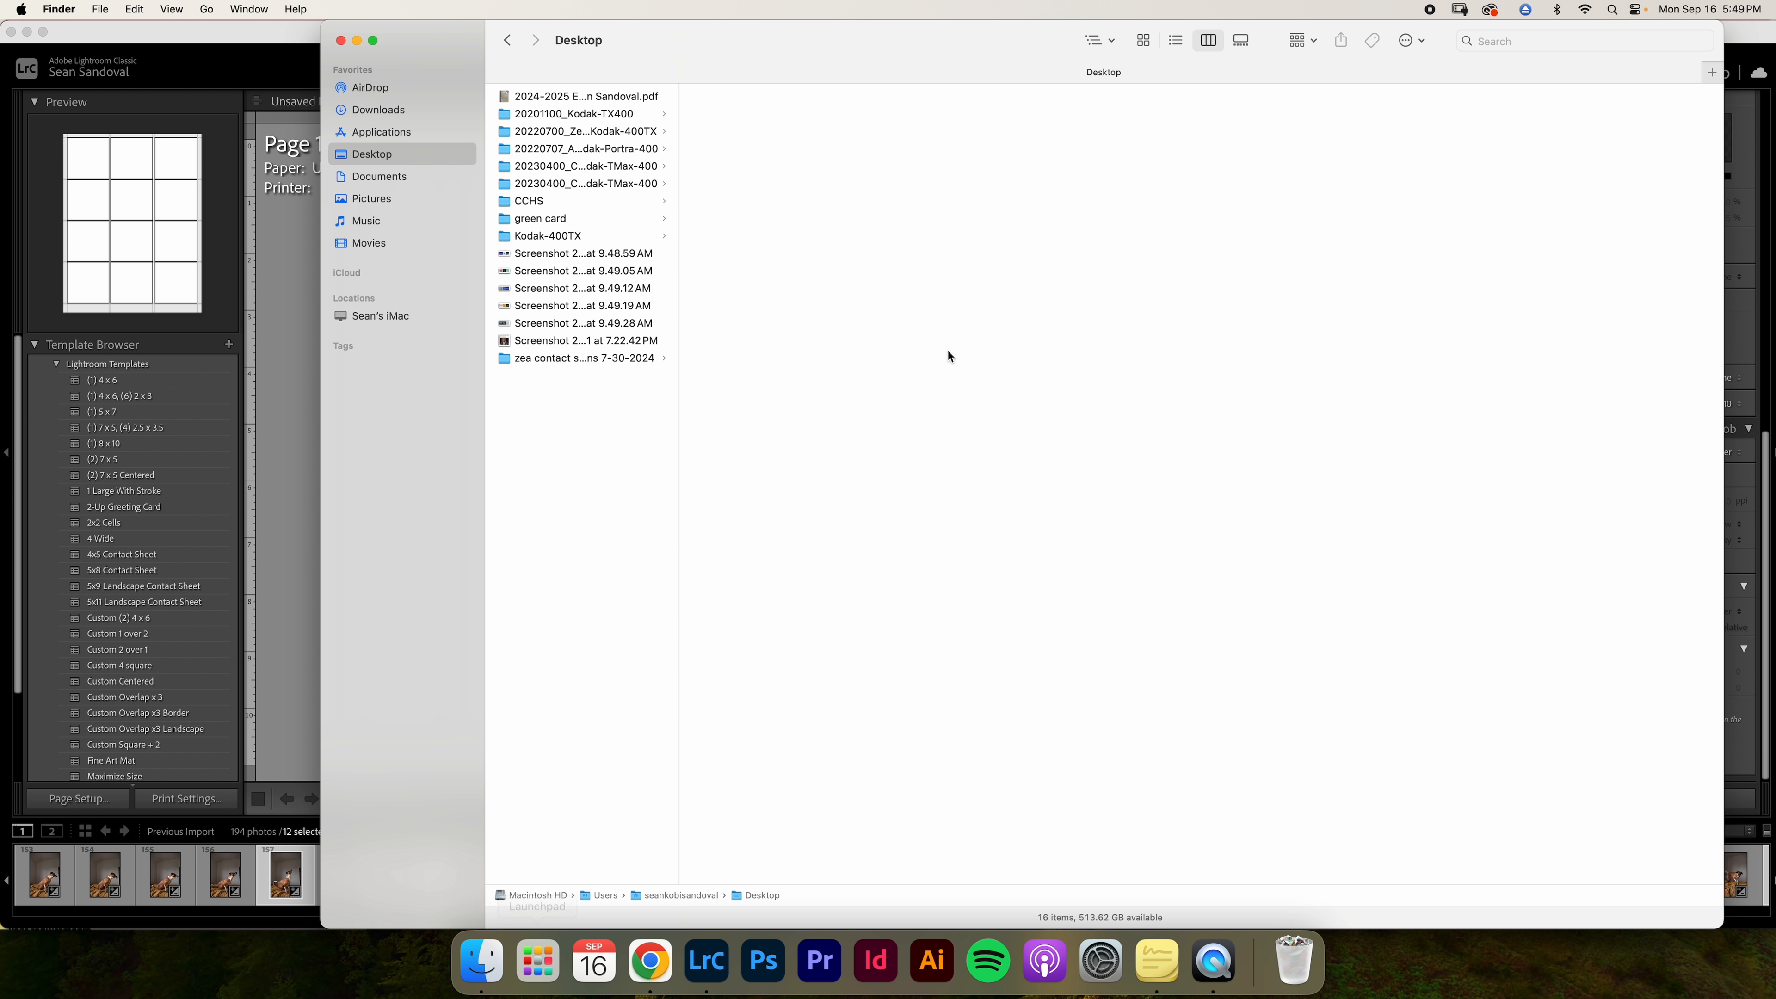
click(405, 199)
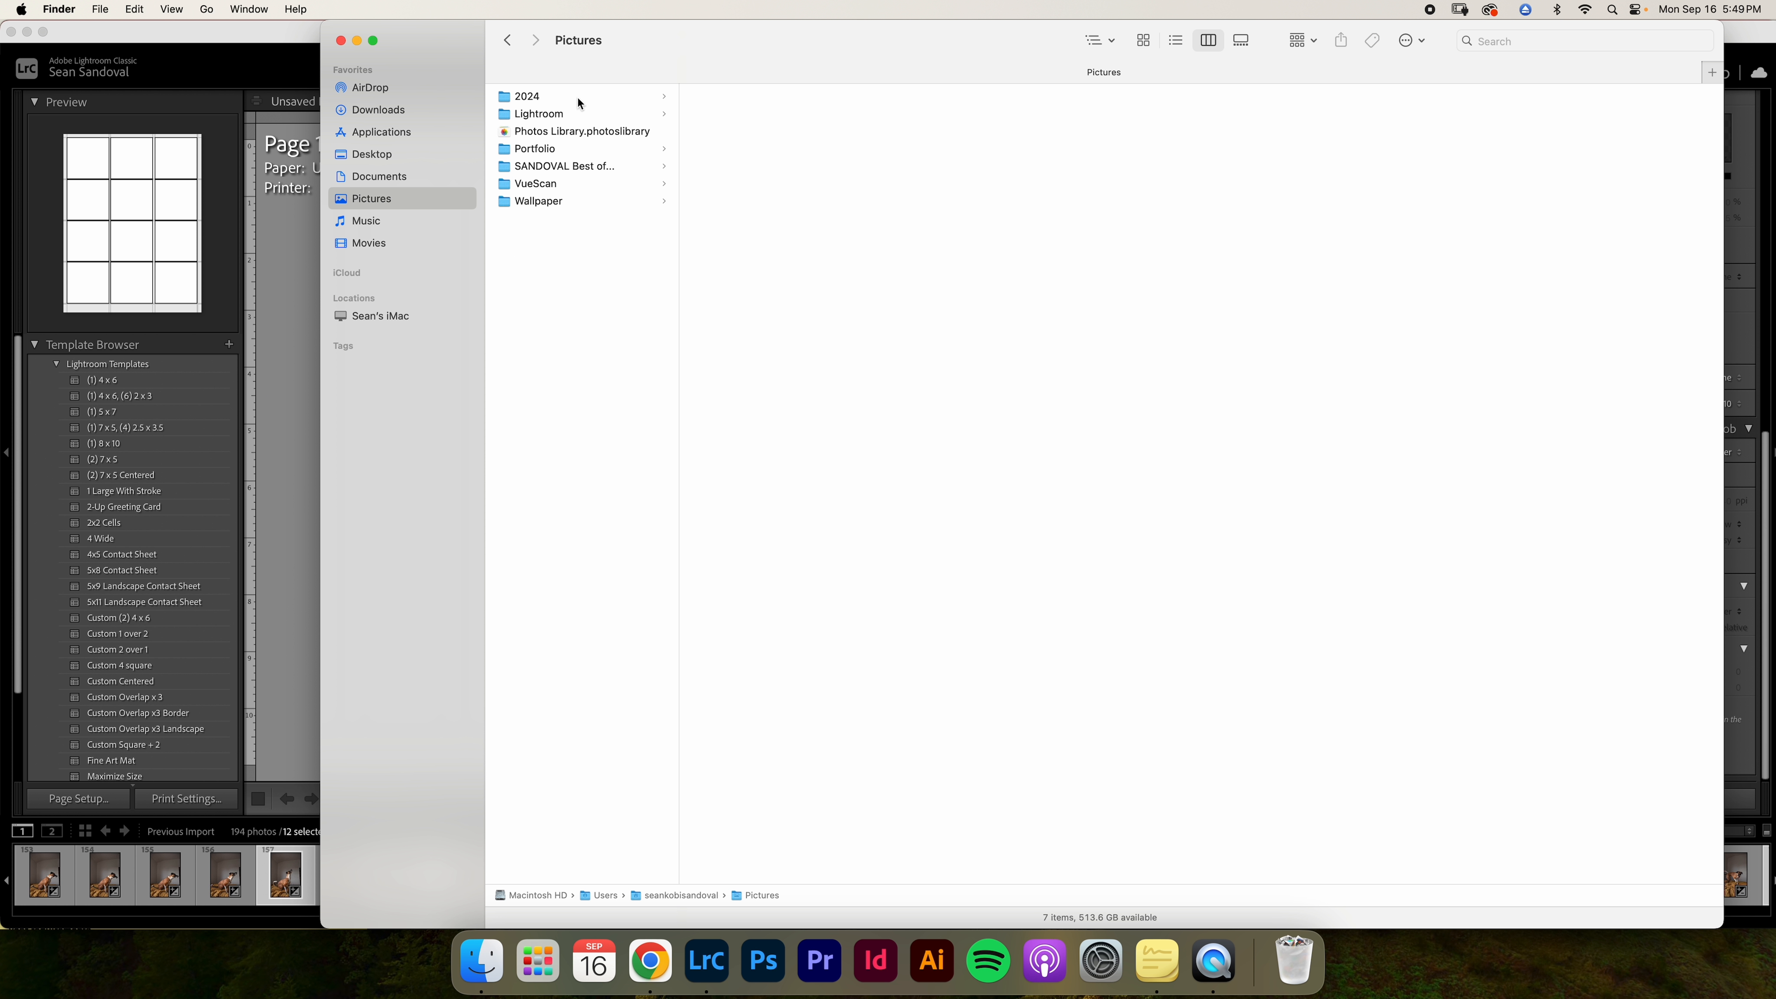
click(575, 96)
key(Right)
key(Down)
key(Down)
key(Down)
key(Down)
key(Down)
key(Down)
key(Down)
key(Down)
key(Down)
key(Down)
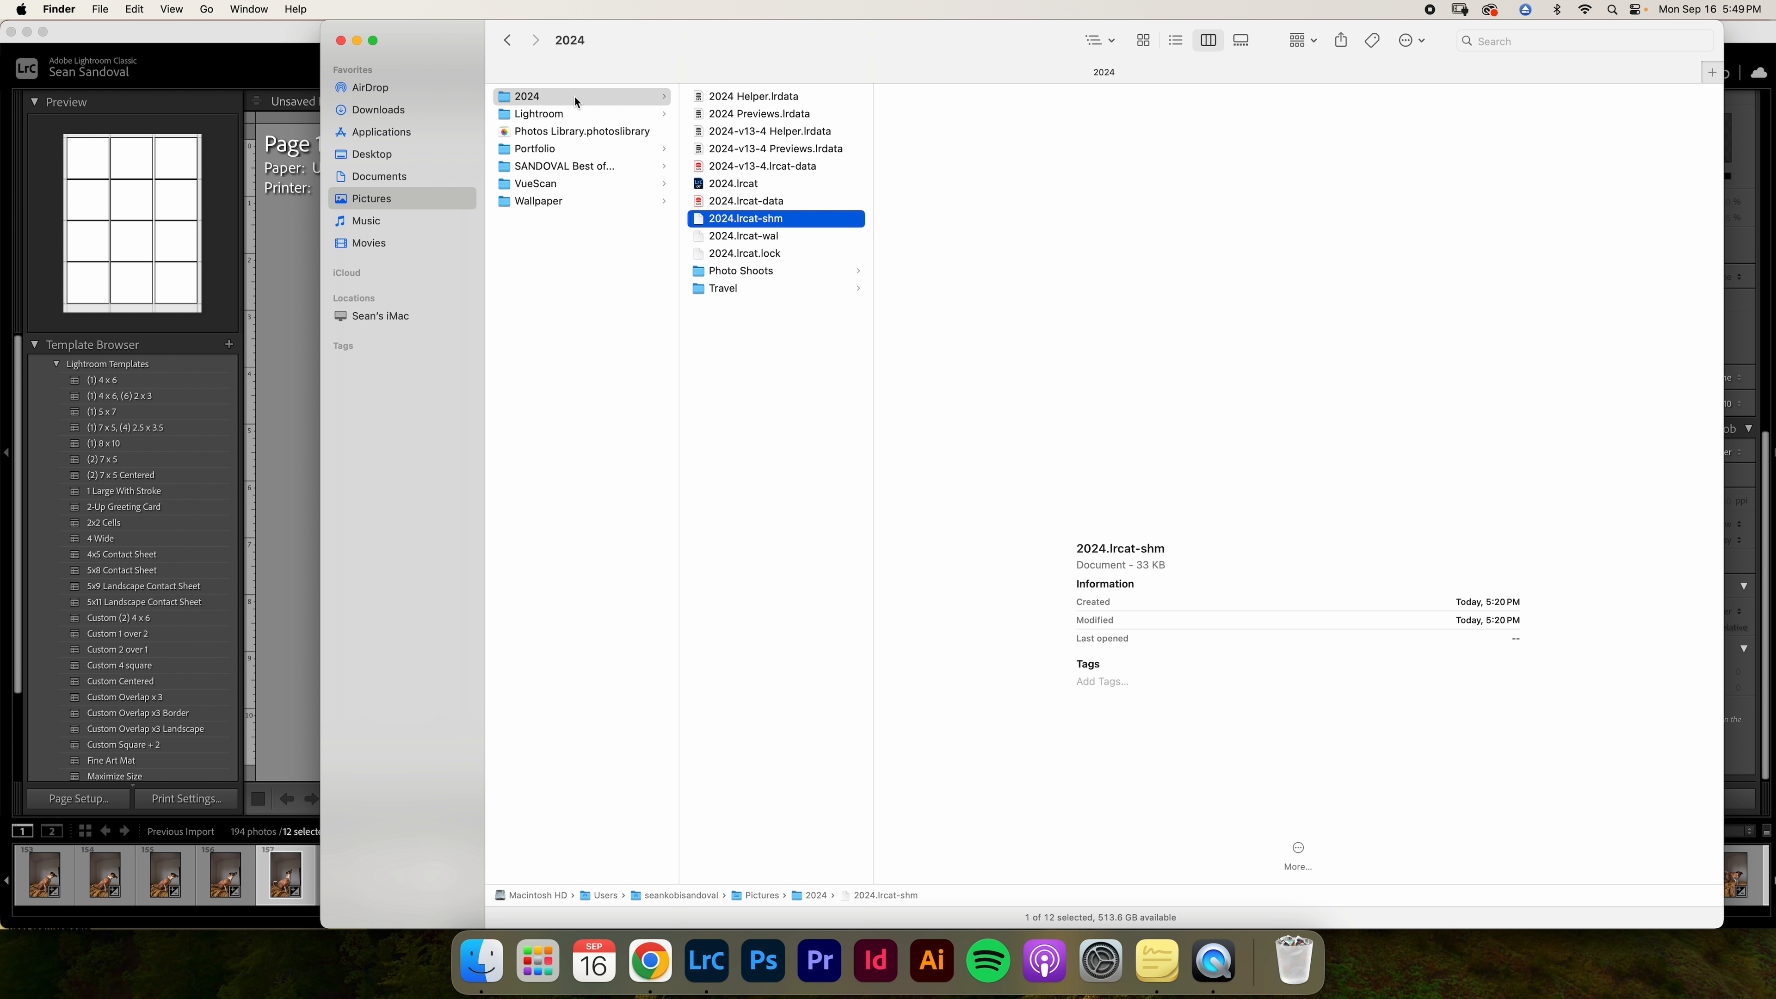
- Go to the Export folder of 20240916_Fast Aperture Assignment and select Contact Sheet.pdf
key(Right)
key(Down)
key(Down)
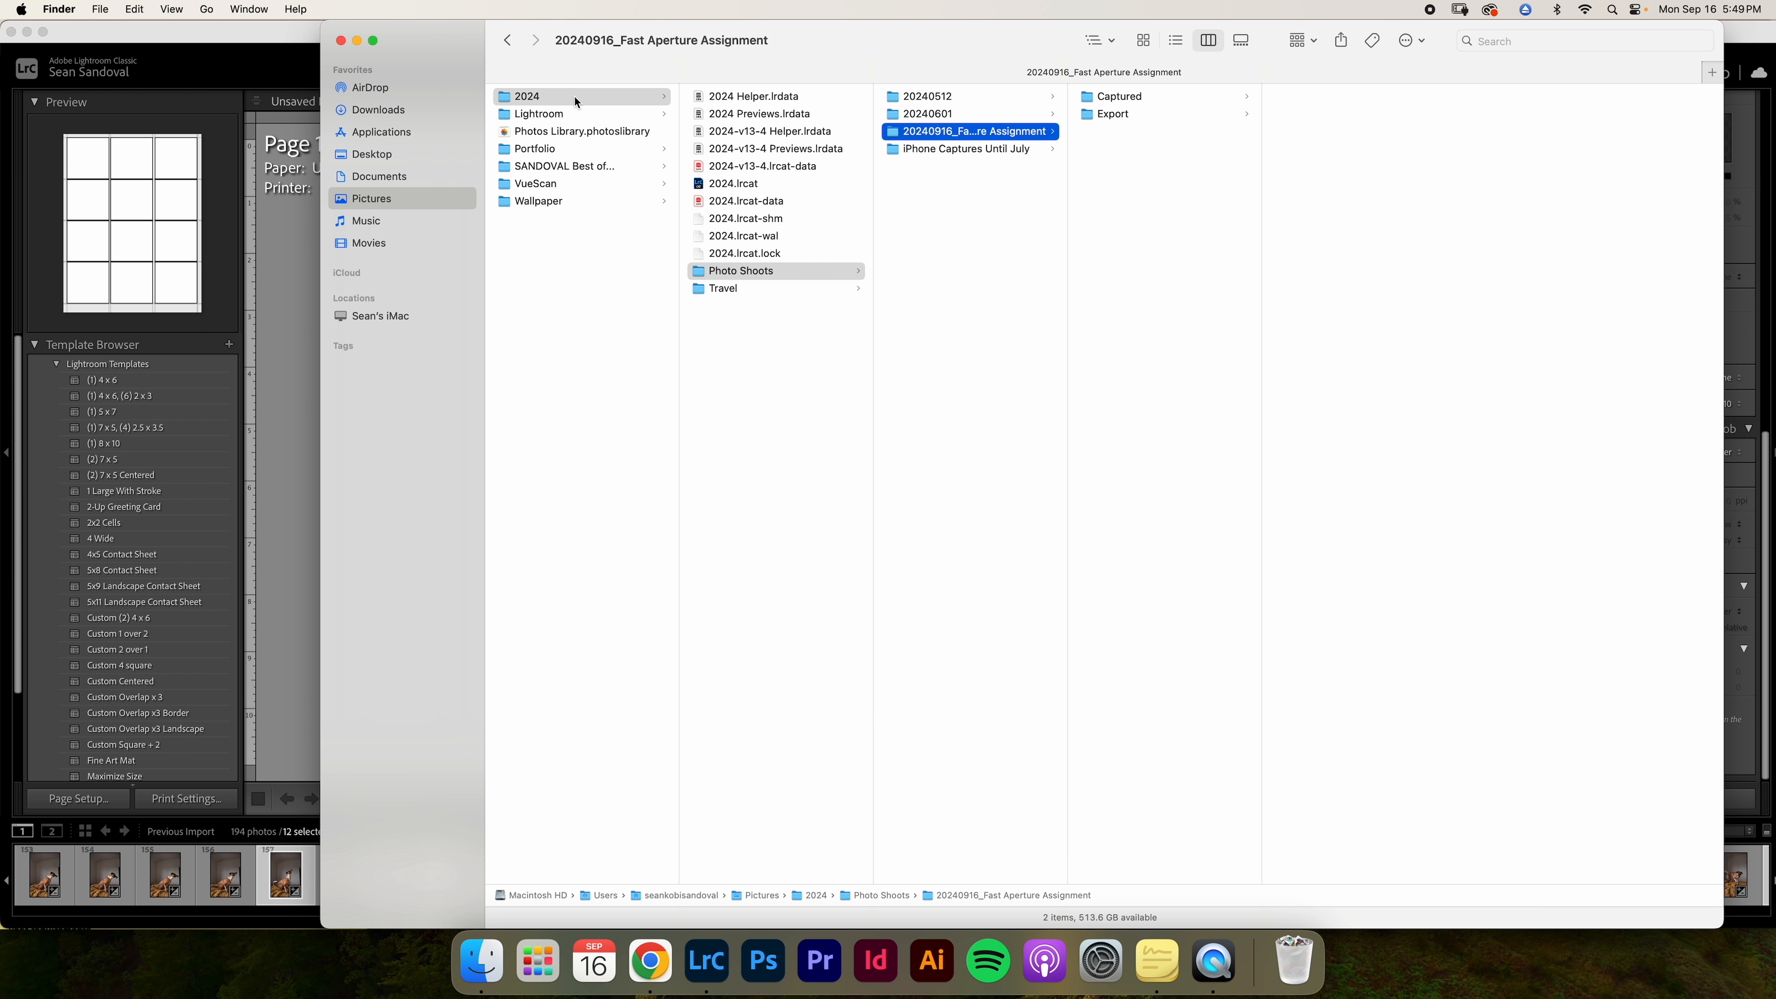
key(Right)
key(Down)
key(Right)
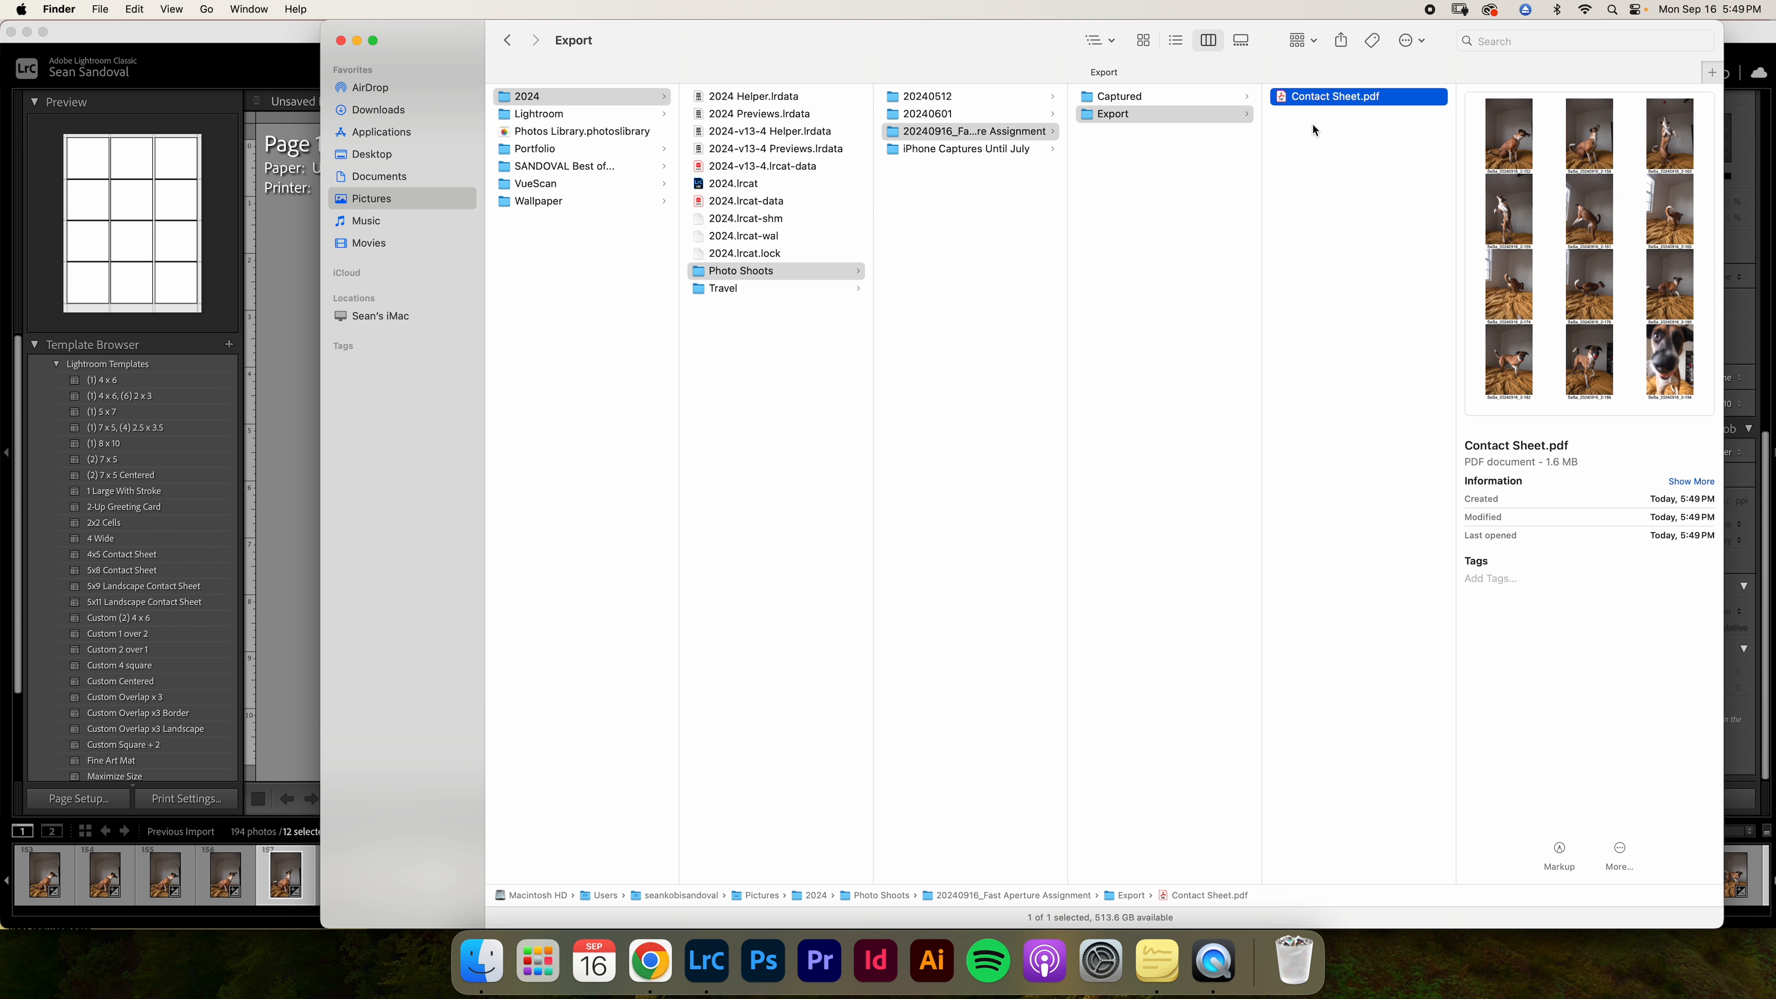
- Open Contact Sheet.pdf in Acrobat and check all four rows of photos and their filename captions
double_click(1279, 98)
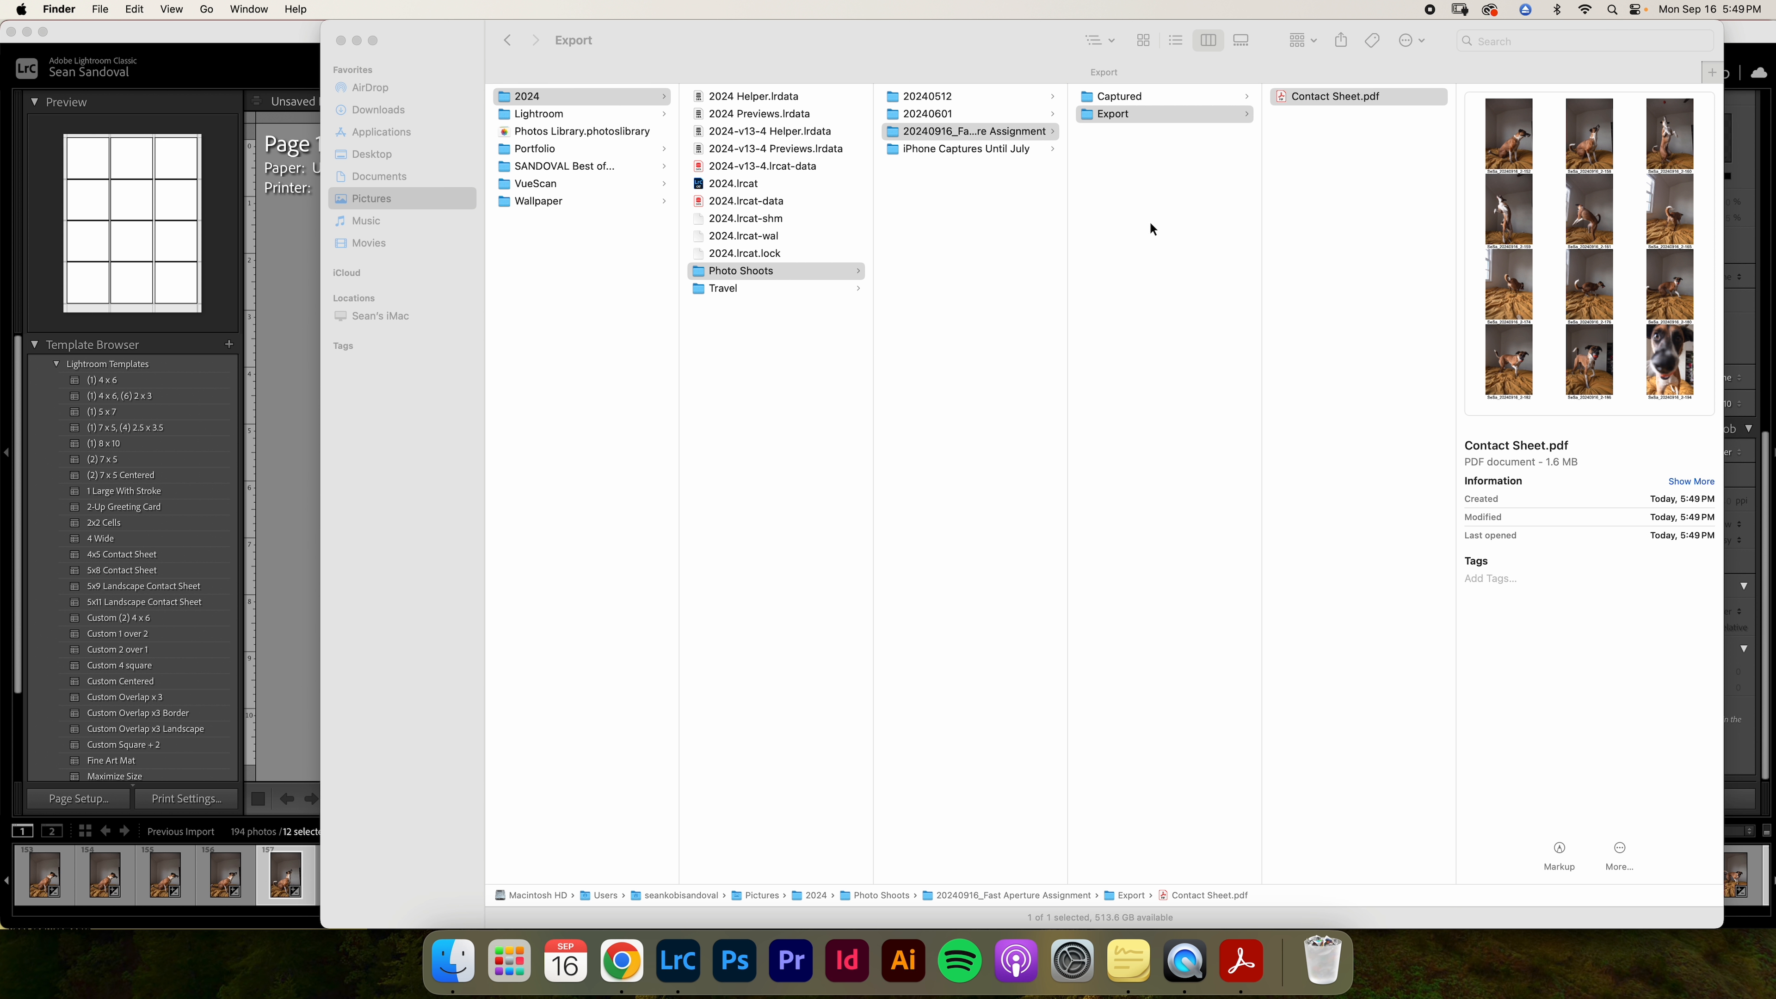
scroll(555, 177, down, 3)
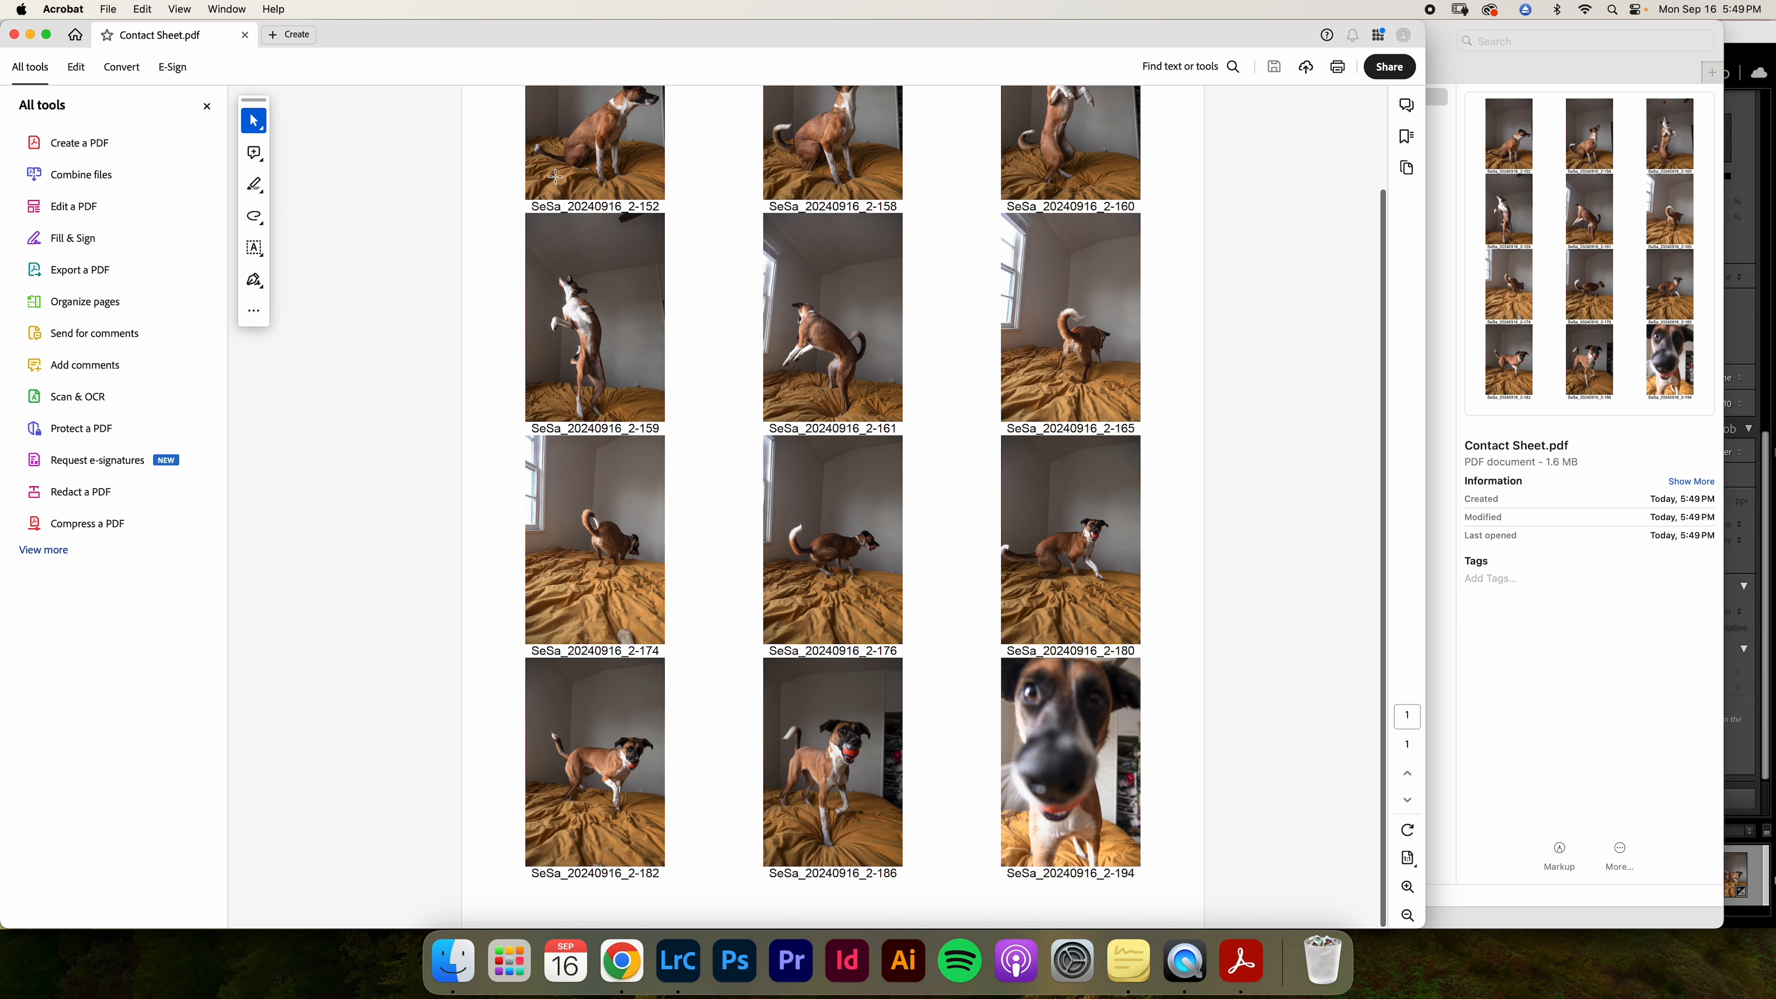
scroll(554, 177, up, 3)
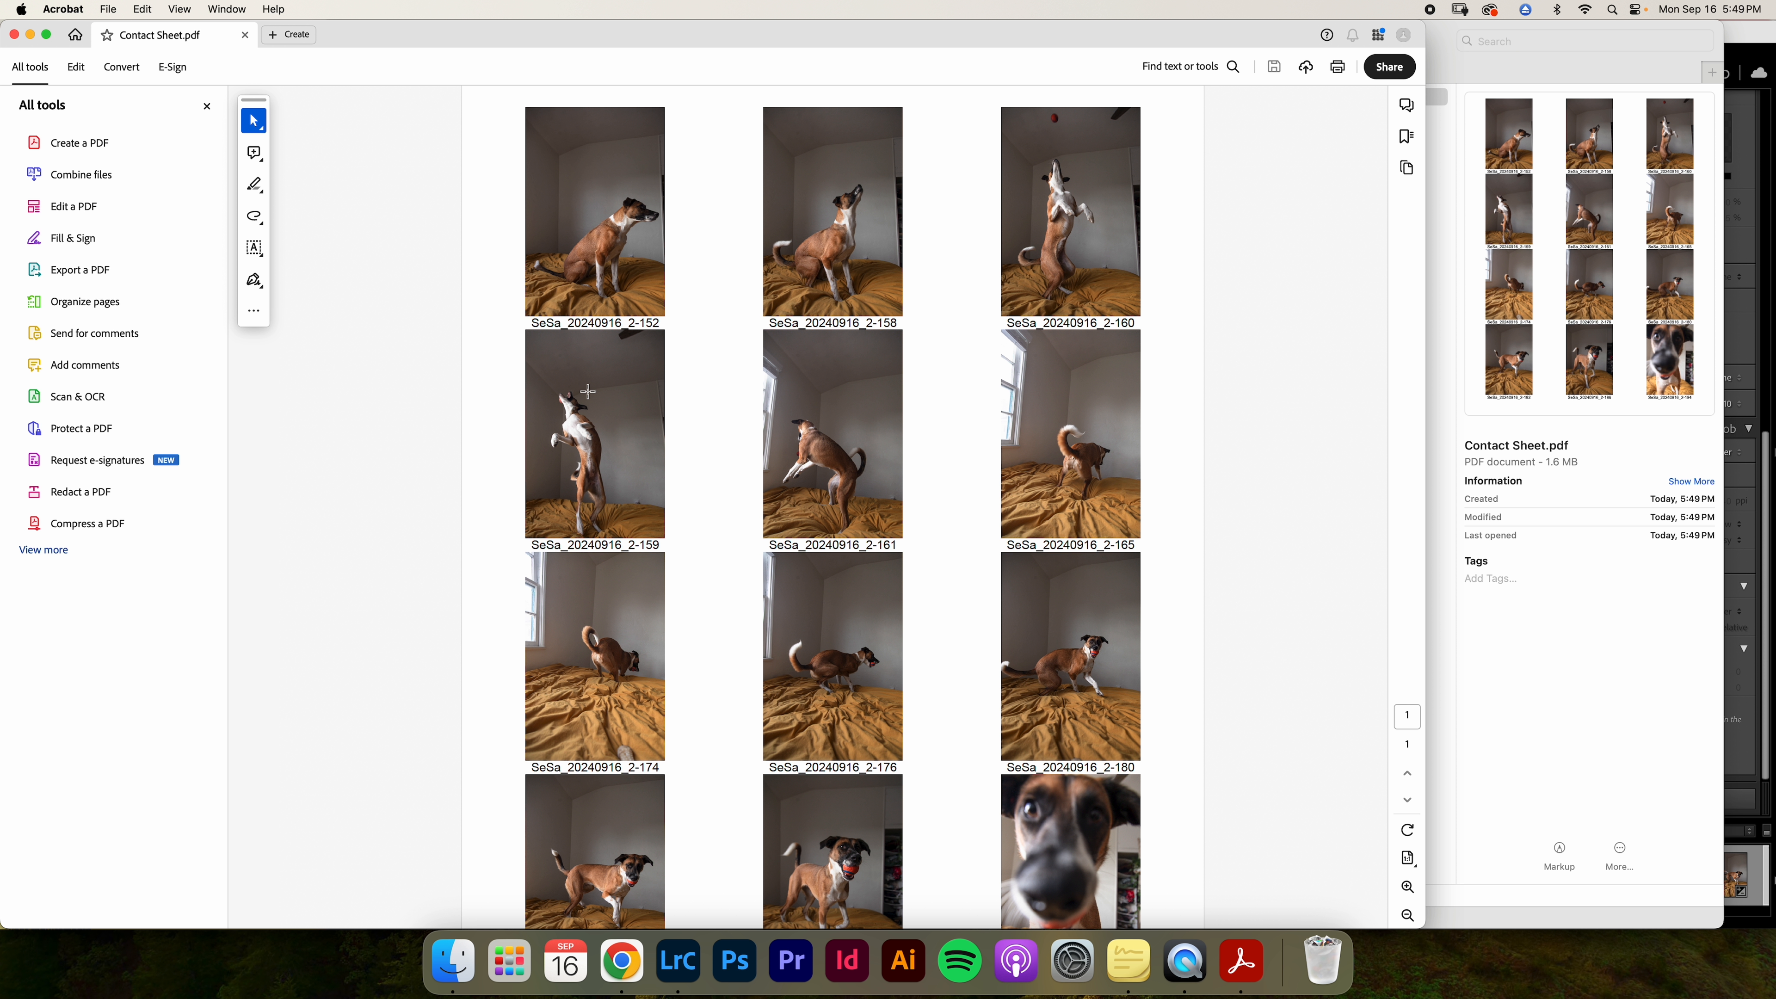
scroll(916, 626, down, 3)
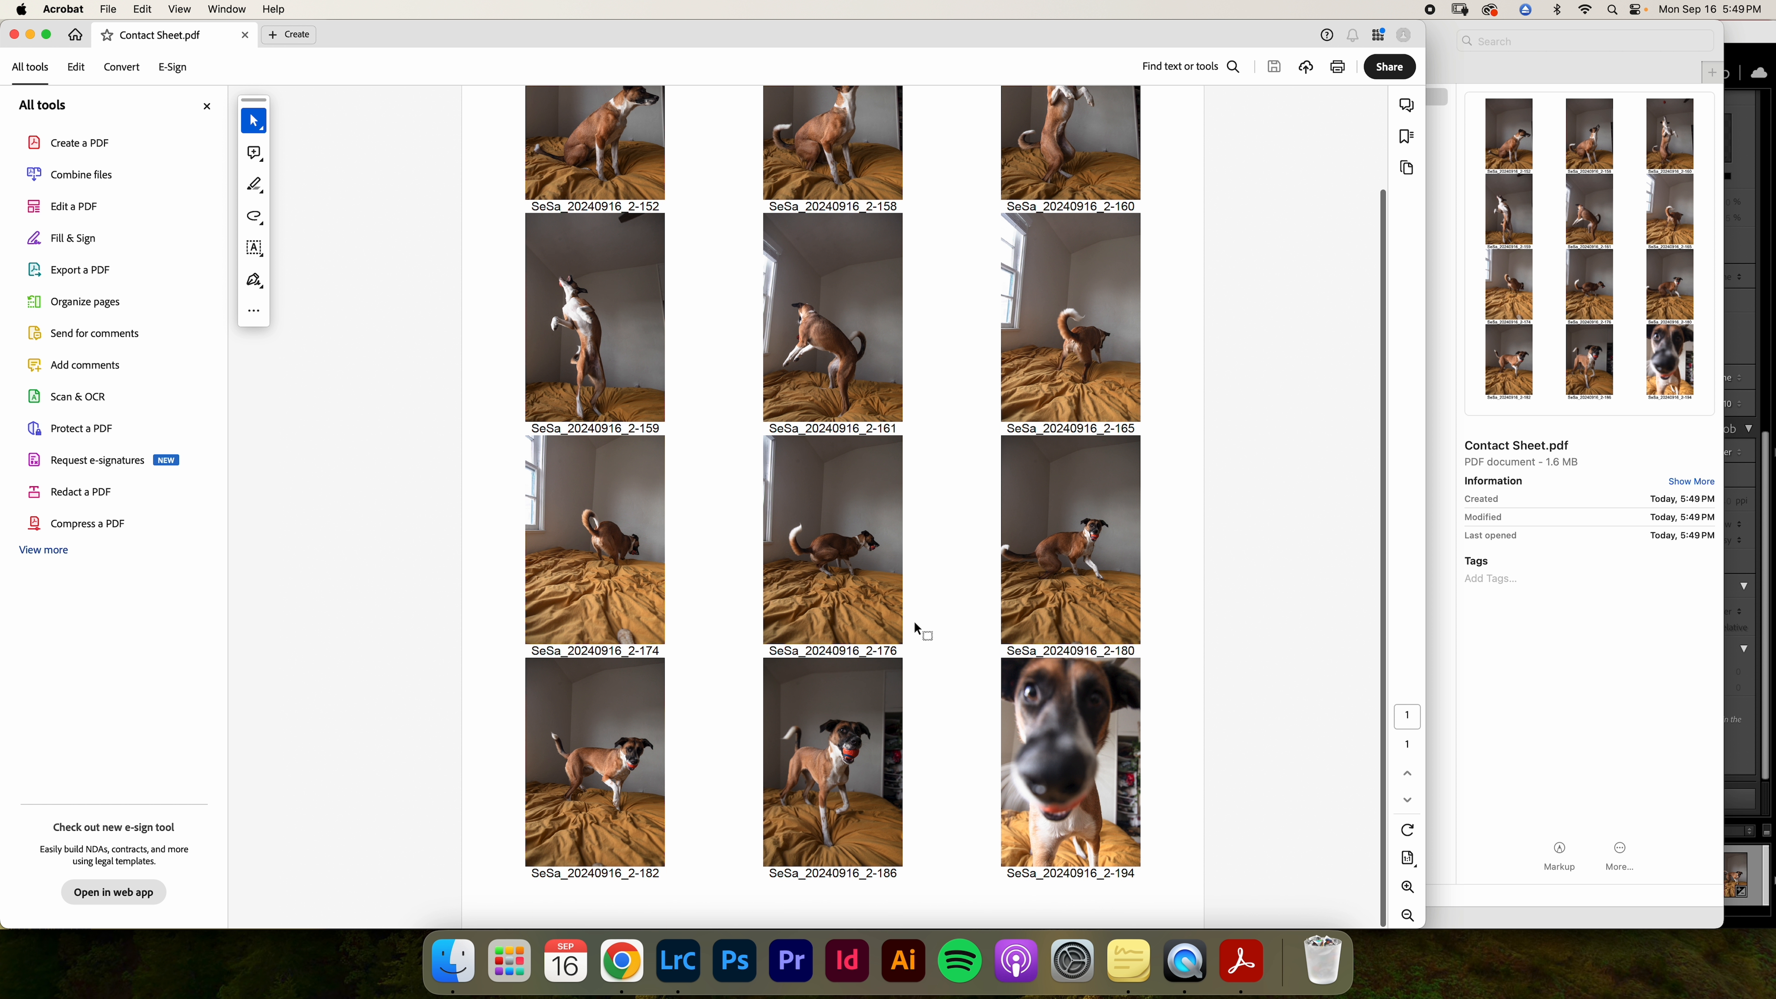
- Preview Contact Sheet.pdf with Quick Look in Finder, and return to Lightroom Classic
key(super+Tab)
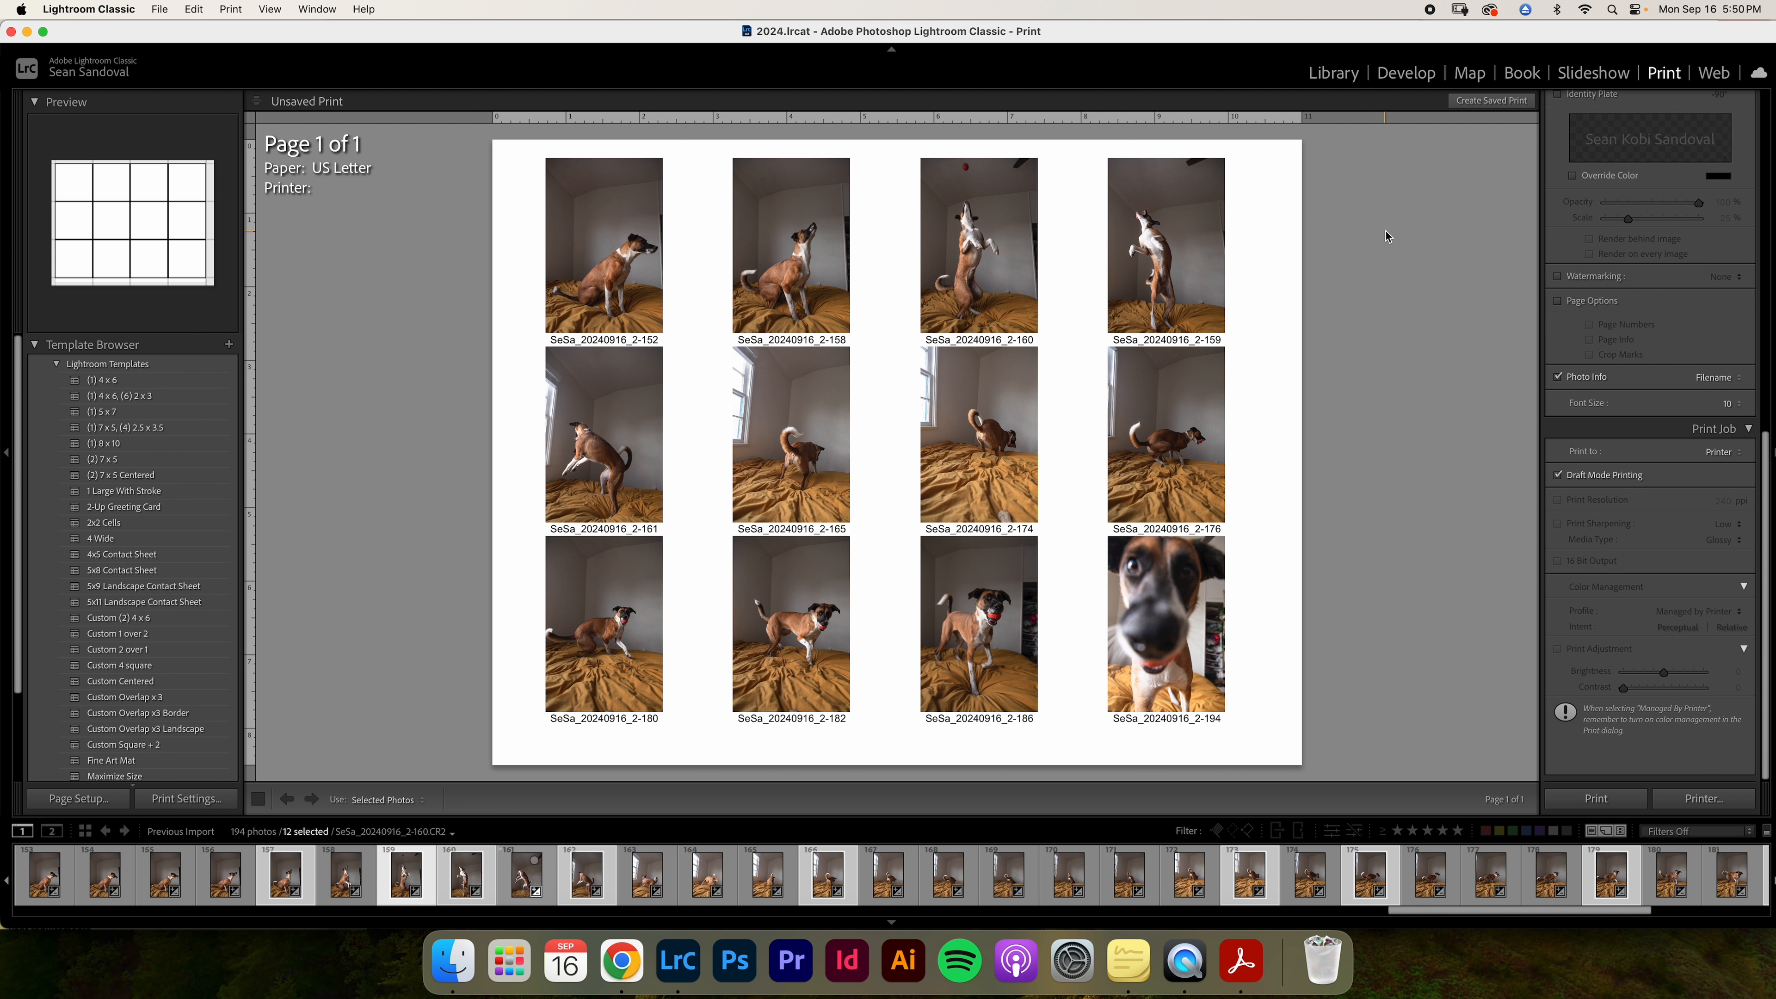
click(454, 960)
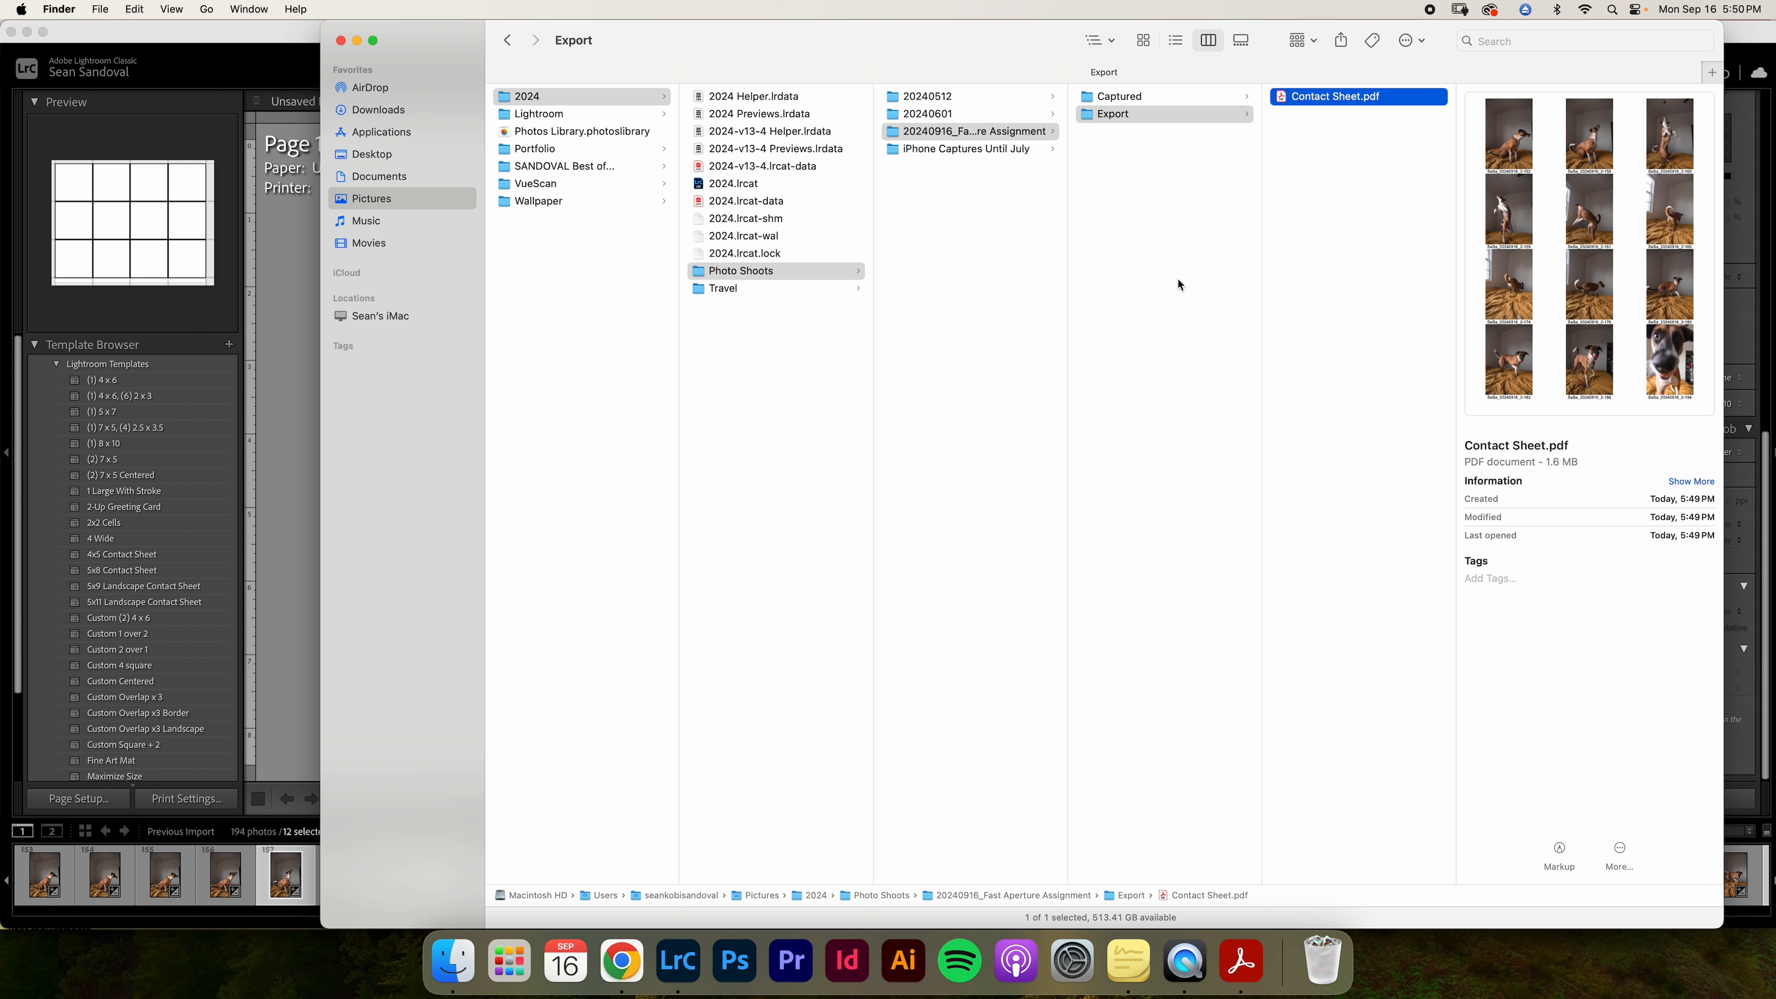
key(space)
key(space)
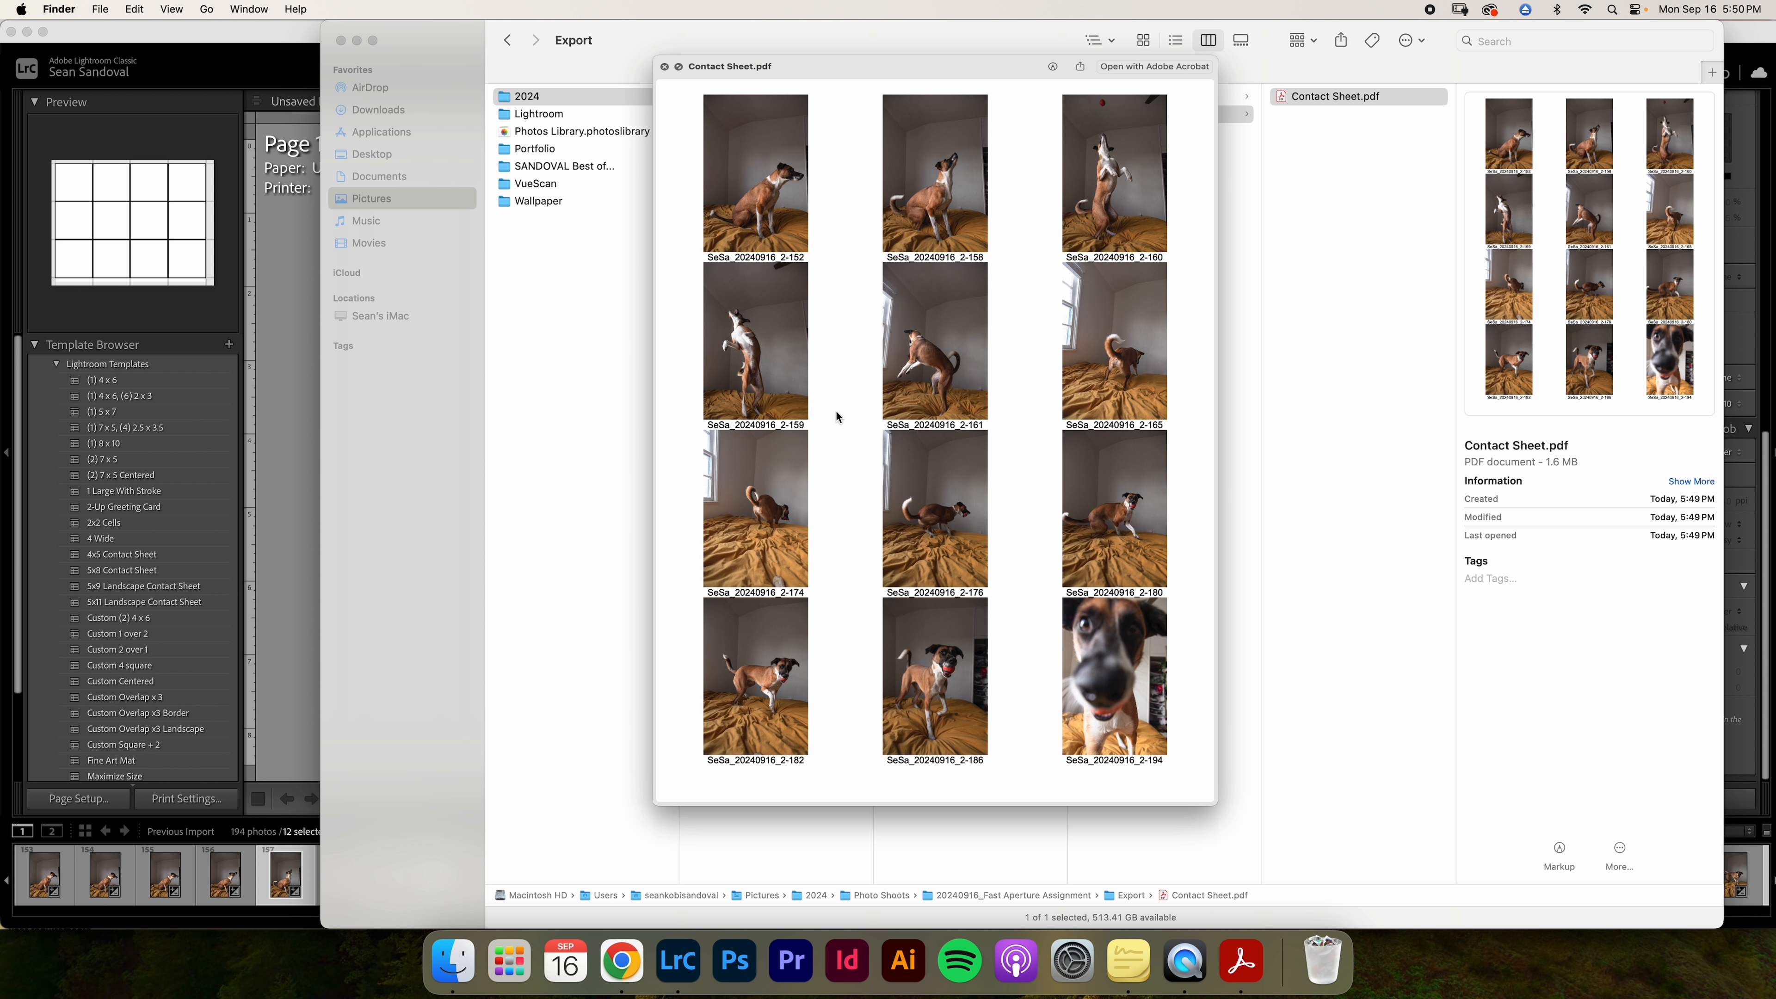
click(276, 56)
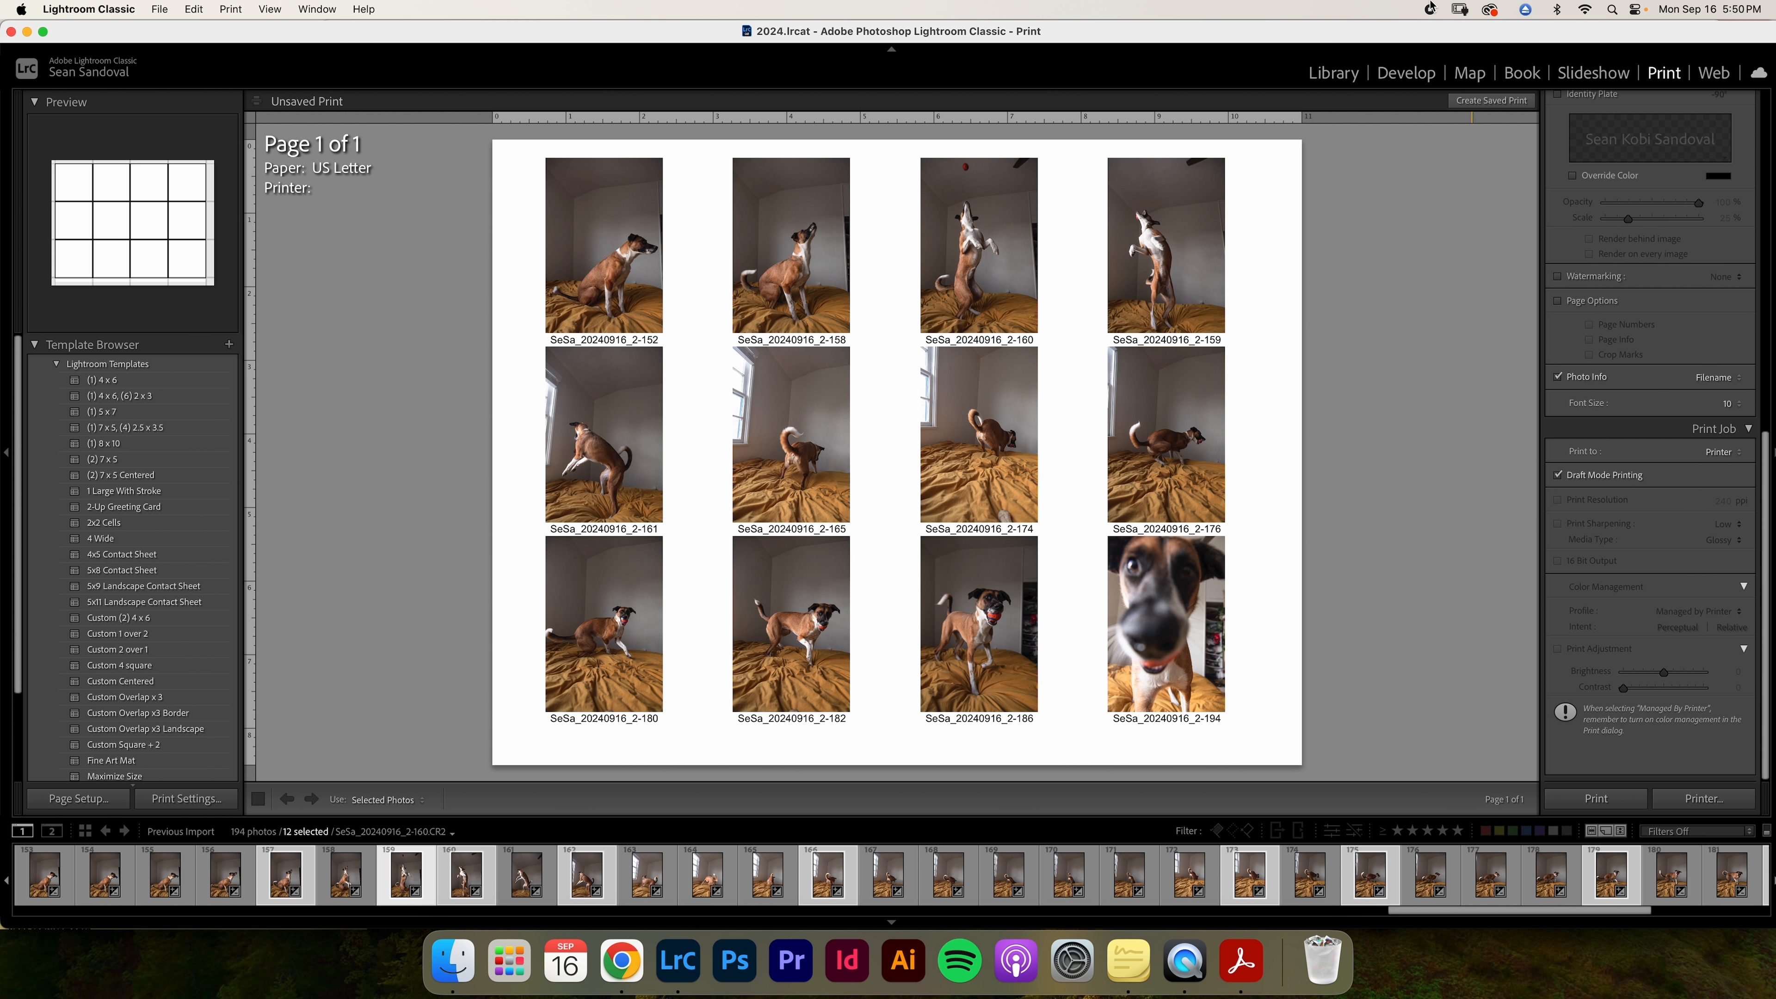